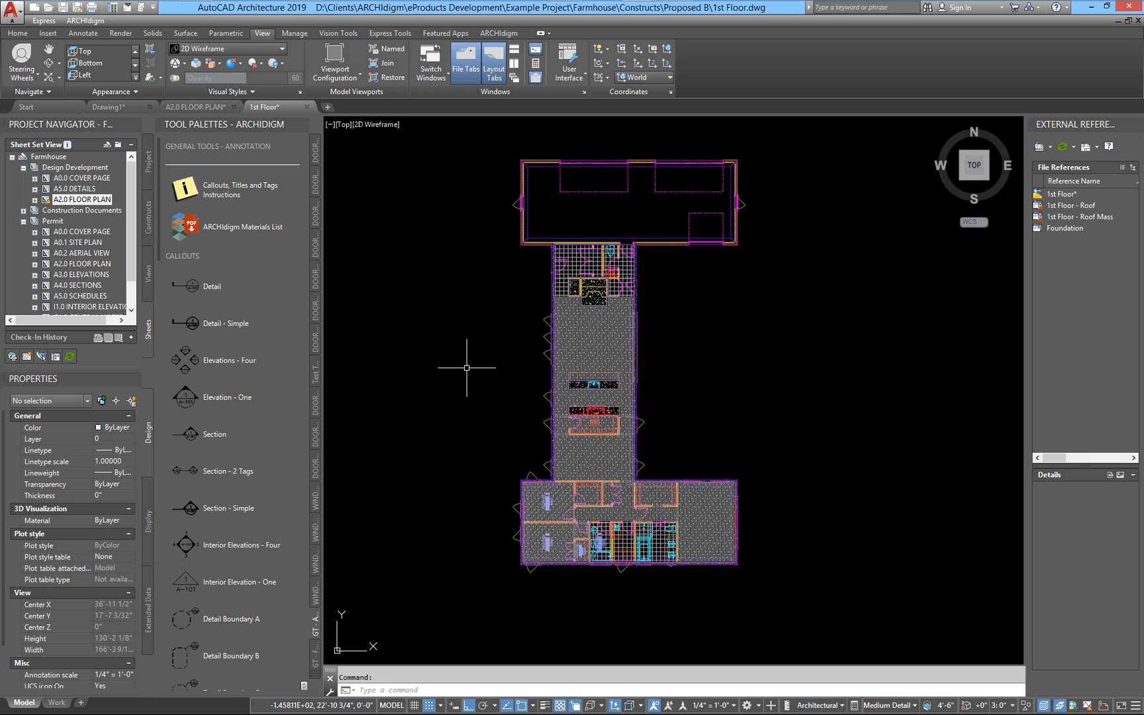
Unload the Foundation external reference from the 1st Floor drawing
click(1057, 231)
right_click(1056, 229)
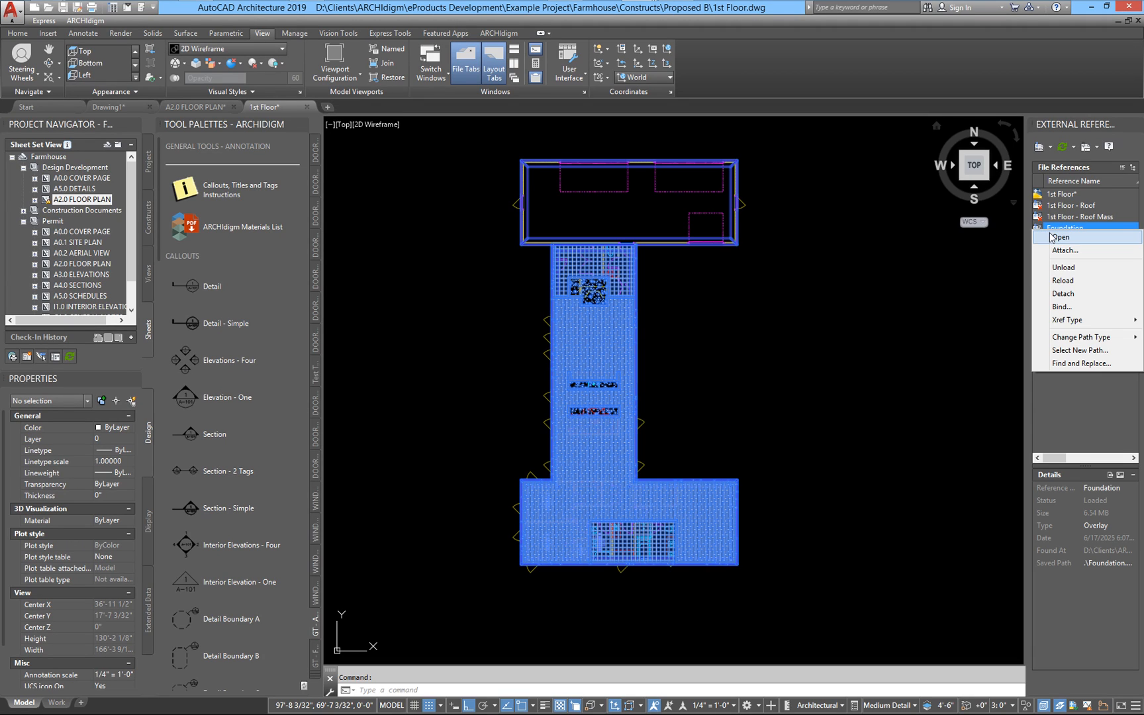
click(1083, 270)
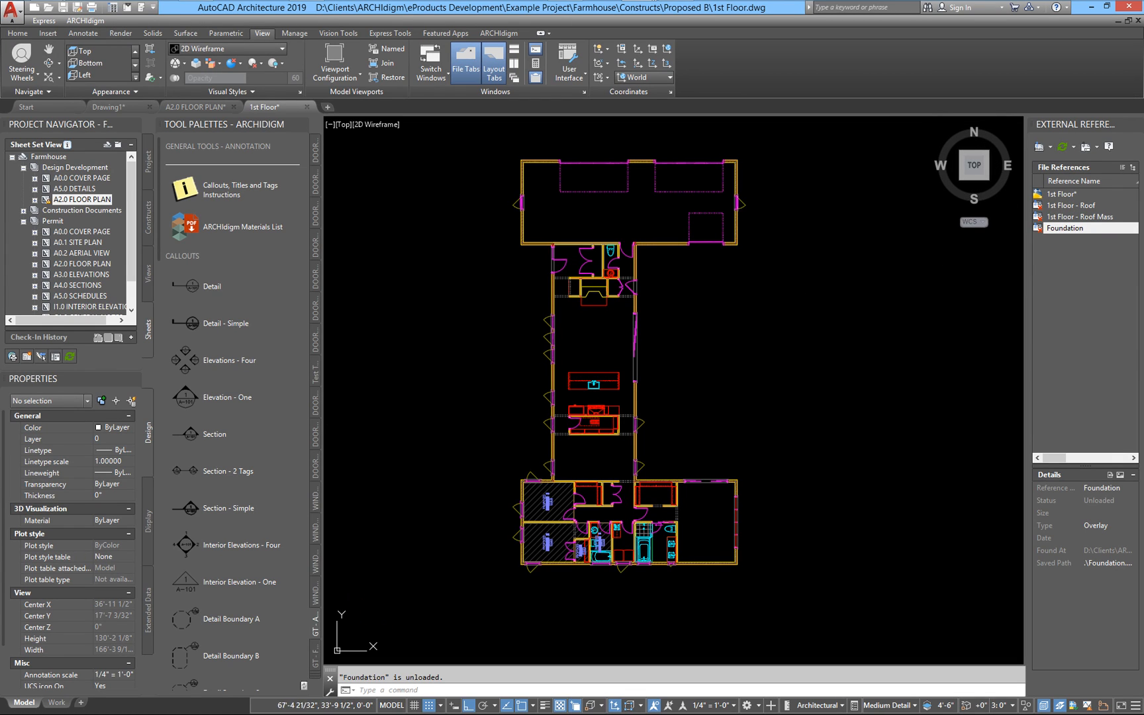
Orbit the floor model to inspect it in 3D and return to the Top view
shift+middle_drag(803, 324, 779, 299)
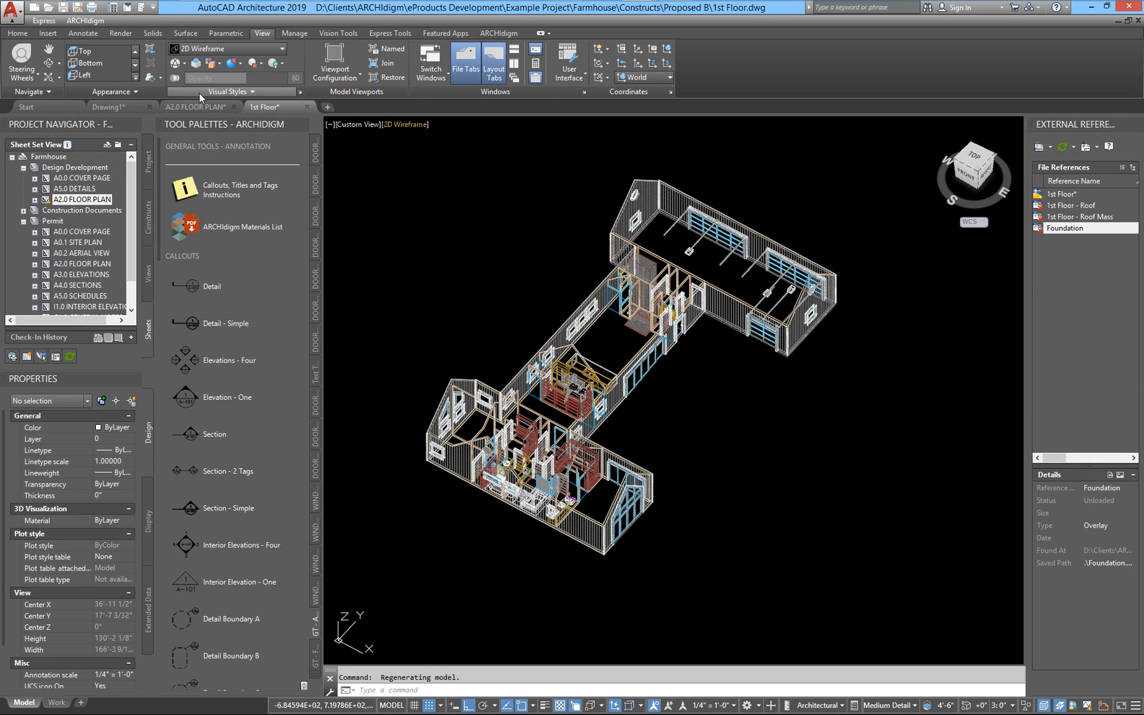
click(99, 51)
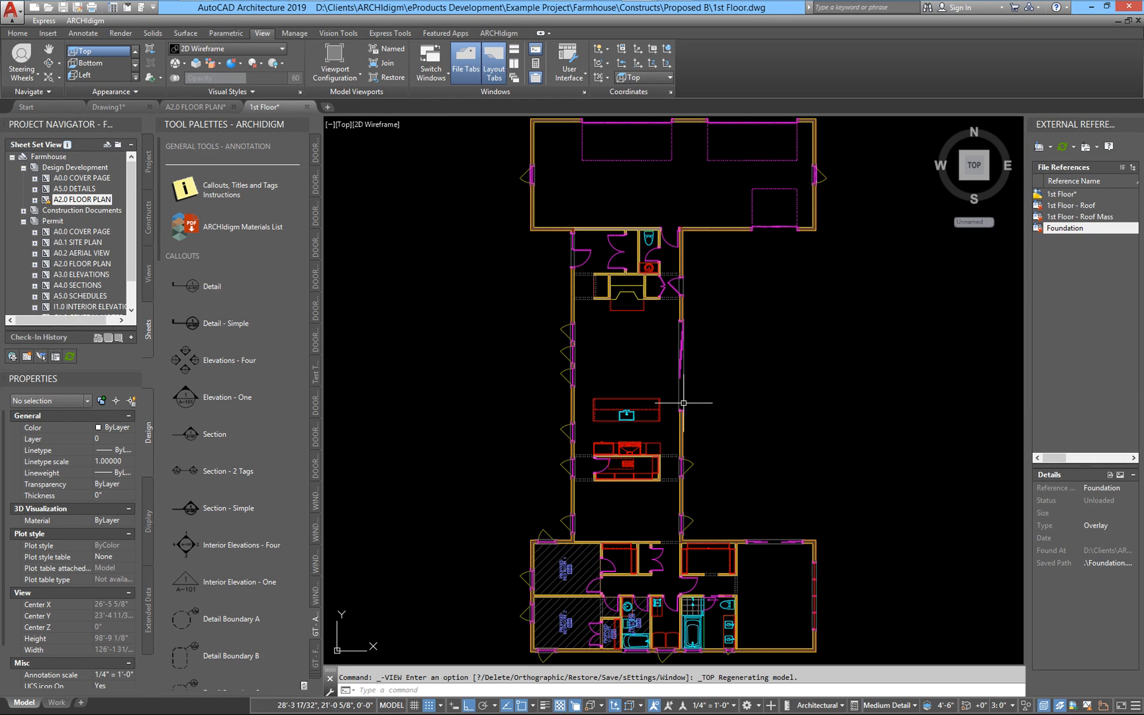
scroll(681, 402, down, 1)
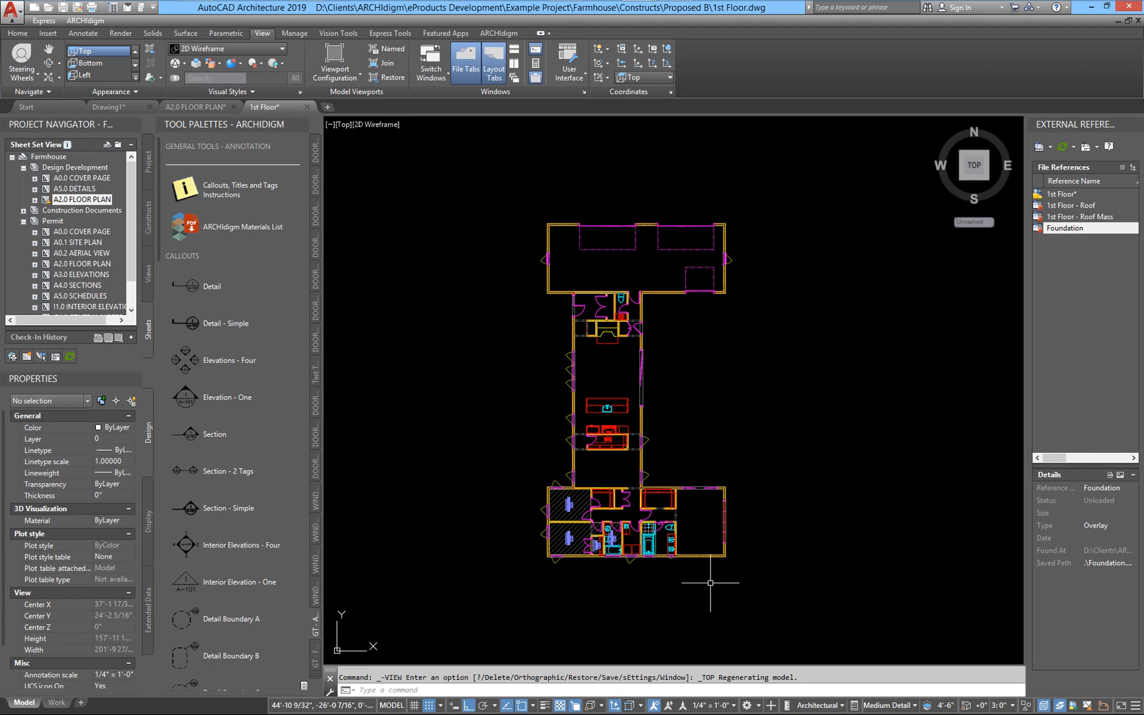
Preview the floor plan in the Low Detail display configuration, switch back to Medium Detail and look over the bedroom wing
click(884, 706)
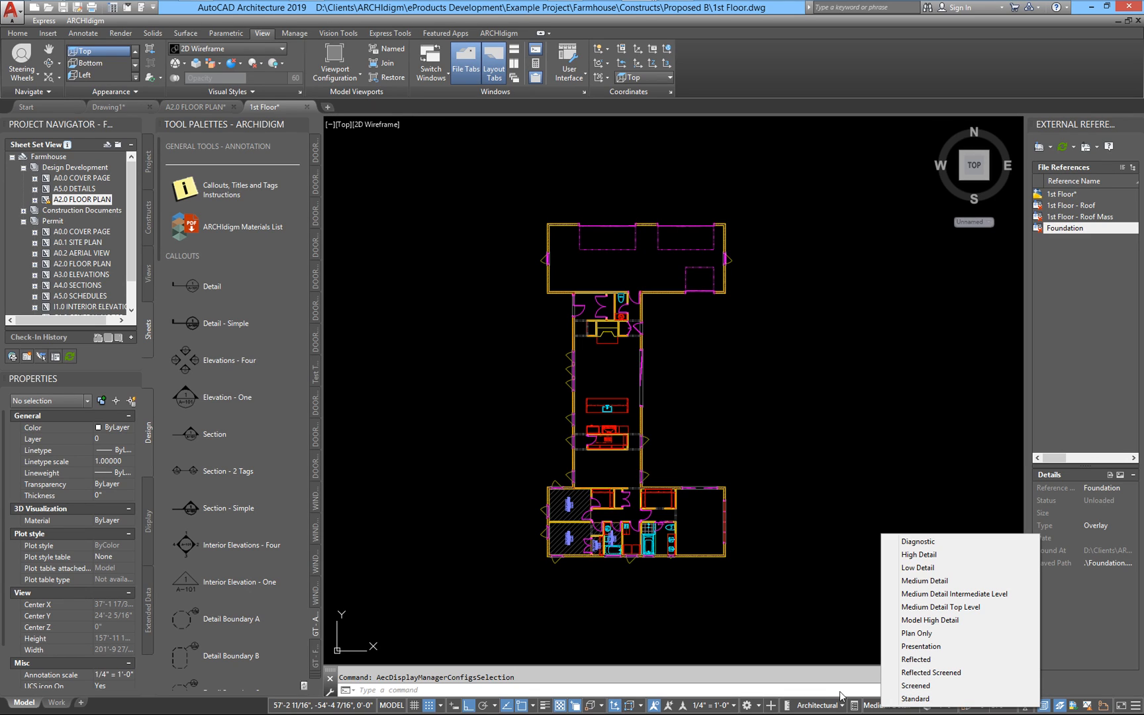
click(905, 567)
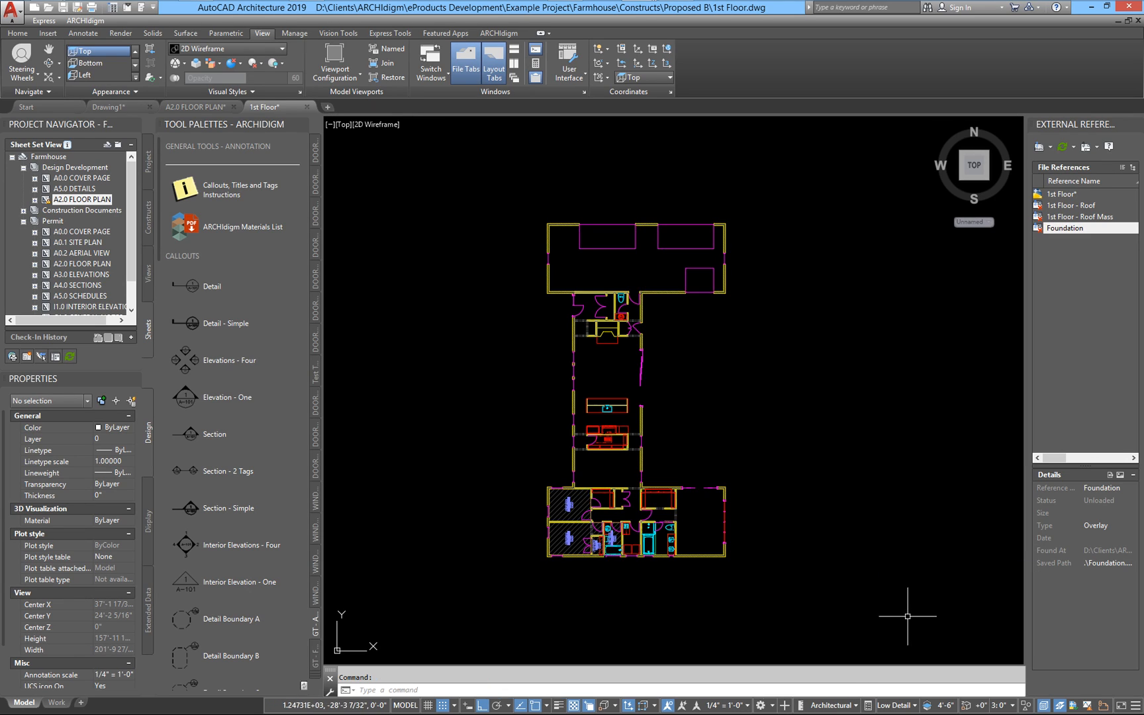
click(899, 706)
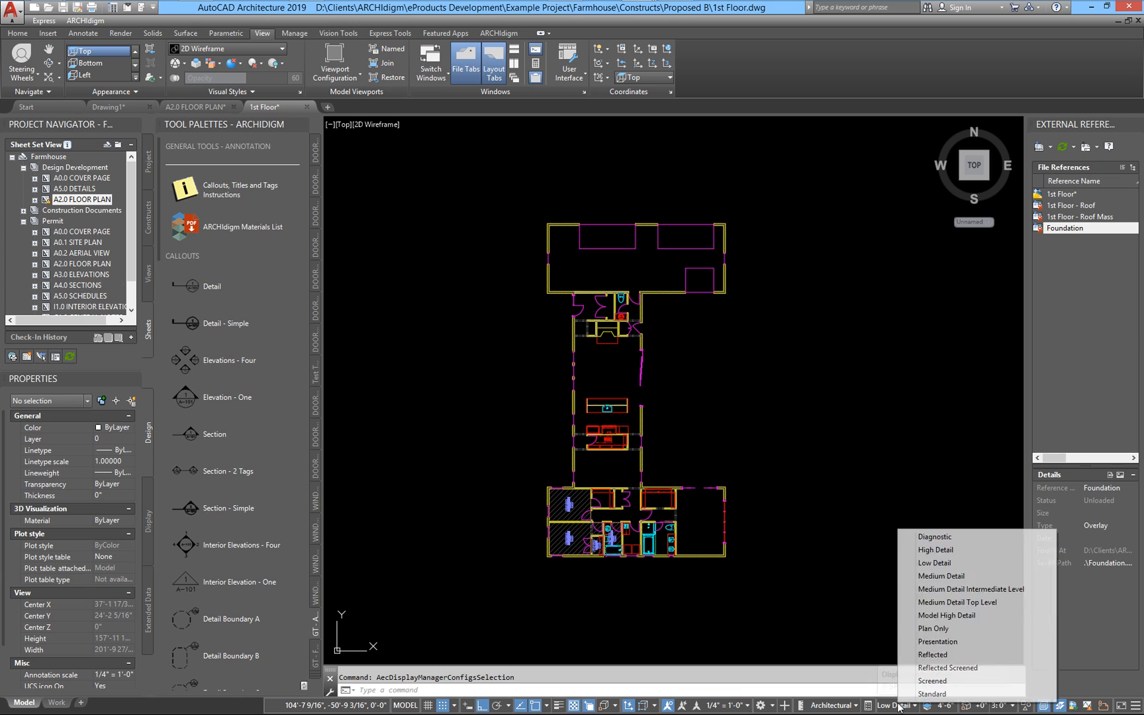
click(944, 575)
middle_drag(704, 462, 693, 468)
scroll(691, 463, up, 5)
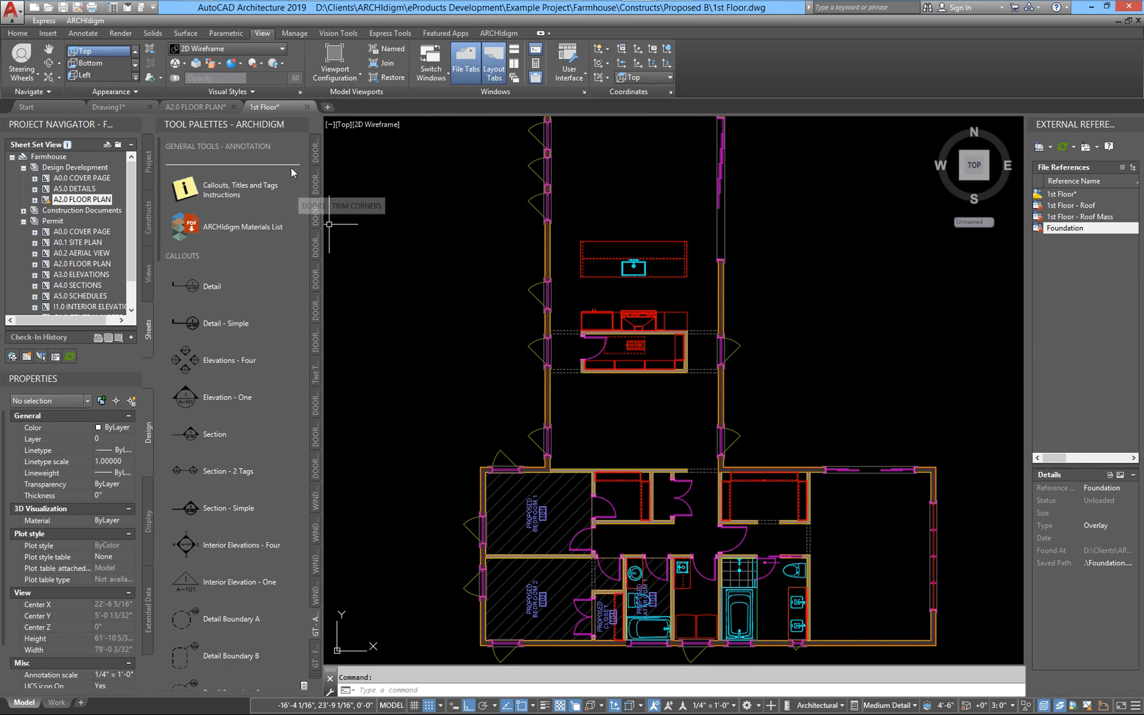
middle_drag(442, 357, 416, 209)
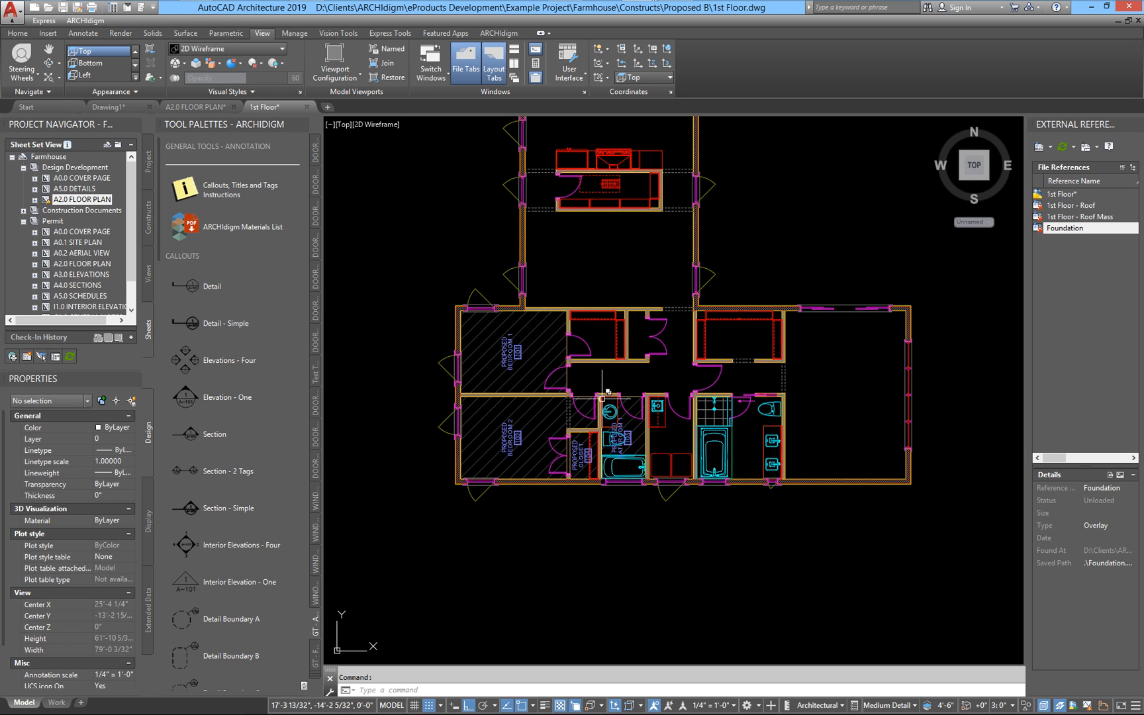
middle_drag(600, 394, 611, 470)
scroll(556, 386, down, 4)
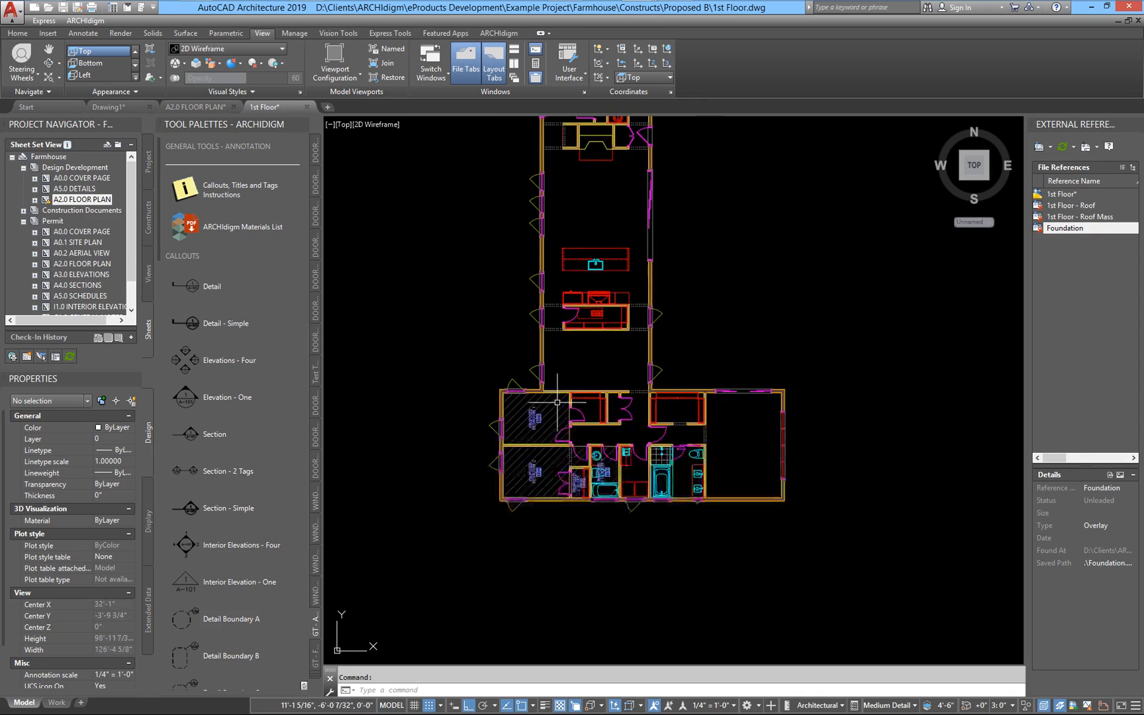
middle_drag(603, 361, 603, 460)
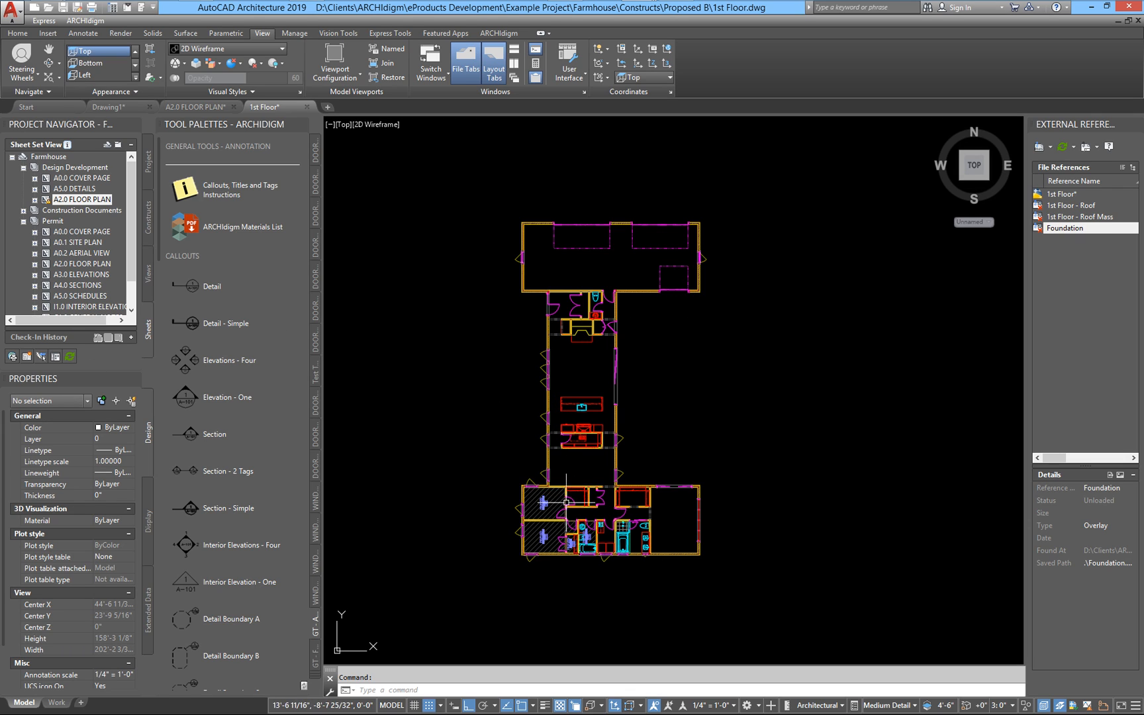
Try erasing the hatched spaces of Proposed Bedroom 1 and Proposed Bedroom 2
scroll(562, 503, up, 2)
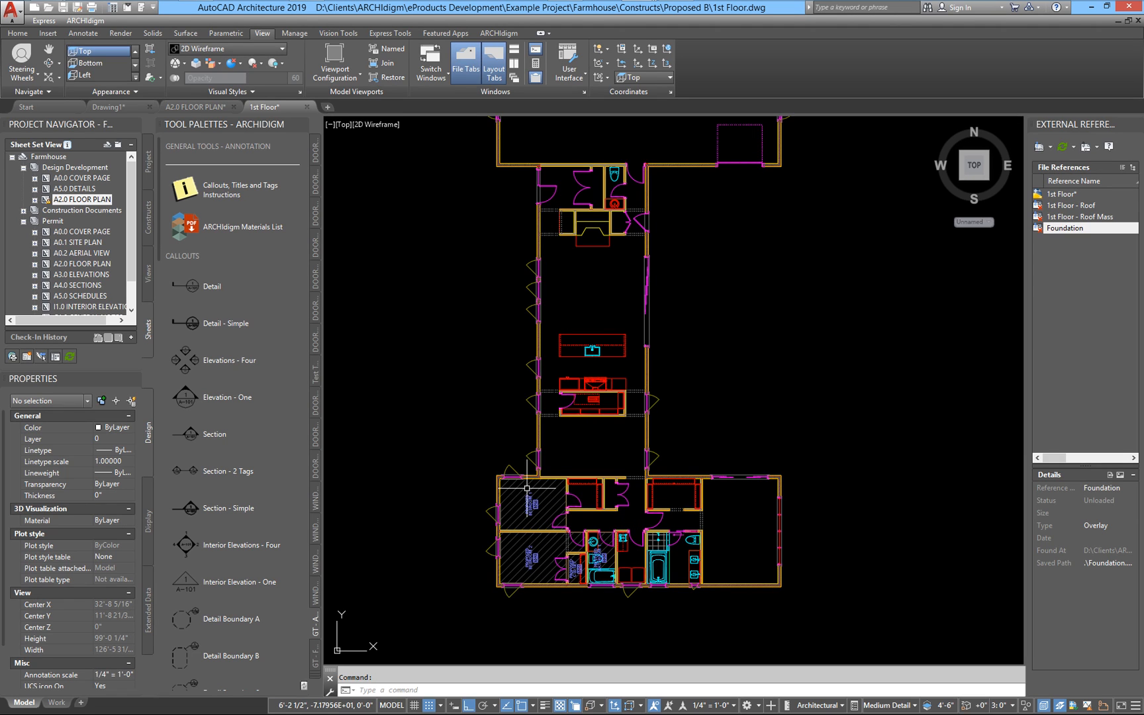
scroll(536, 491, up, 2)
middle_drag(536, 492, 534, 397)
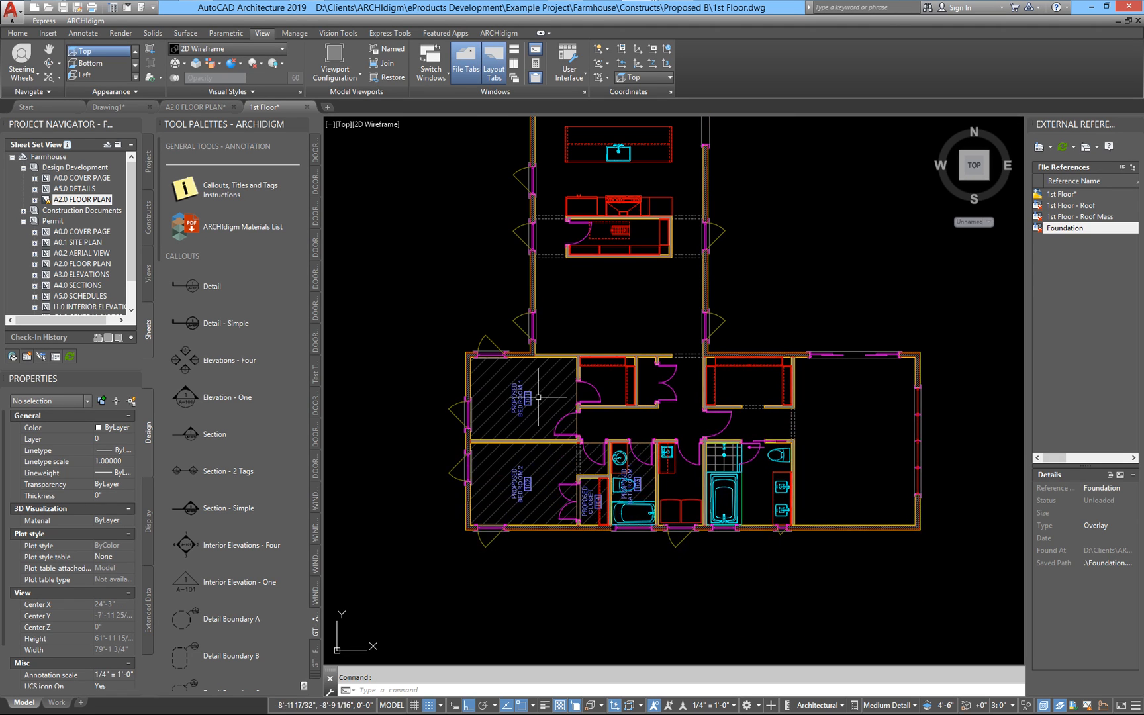
scroll(554, 423, up, 2)
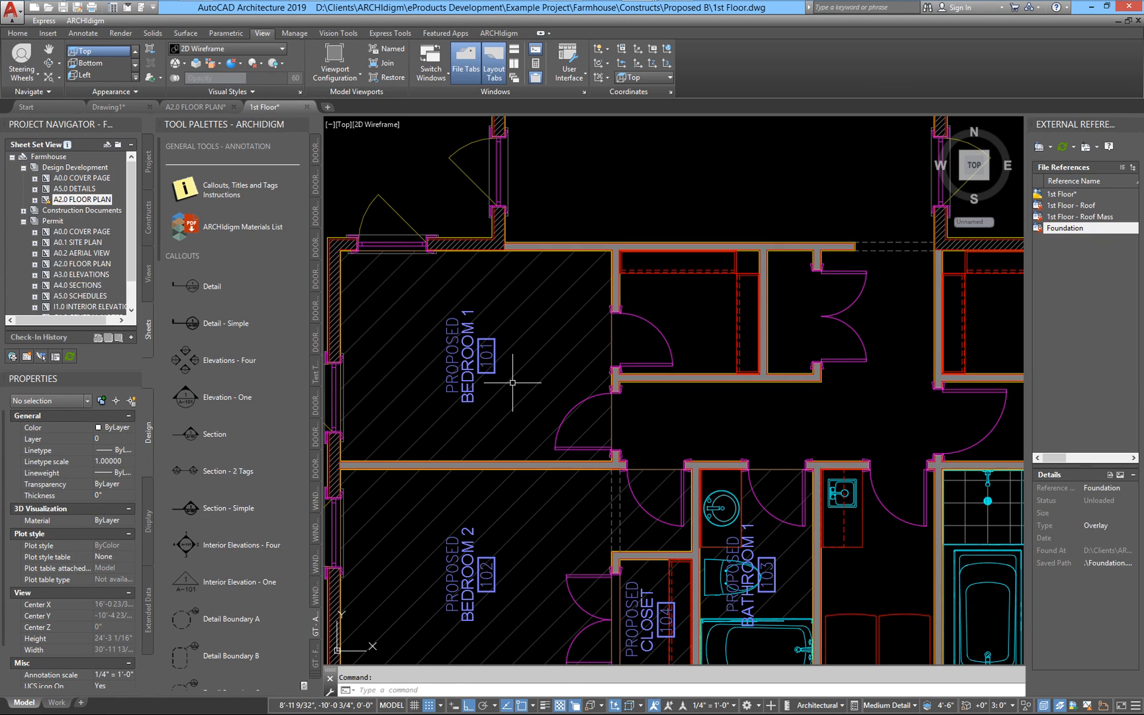
click(512, 382)
key(Delete)
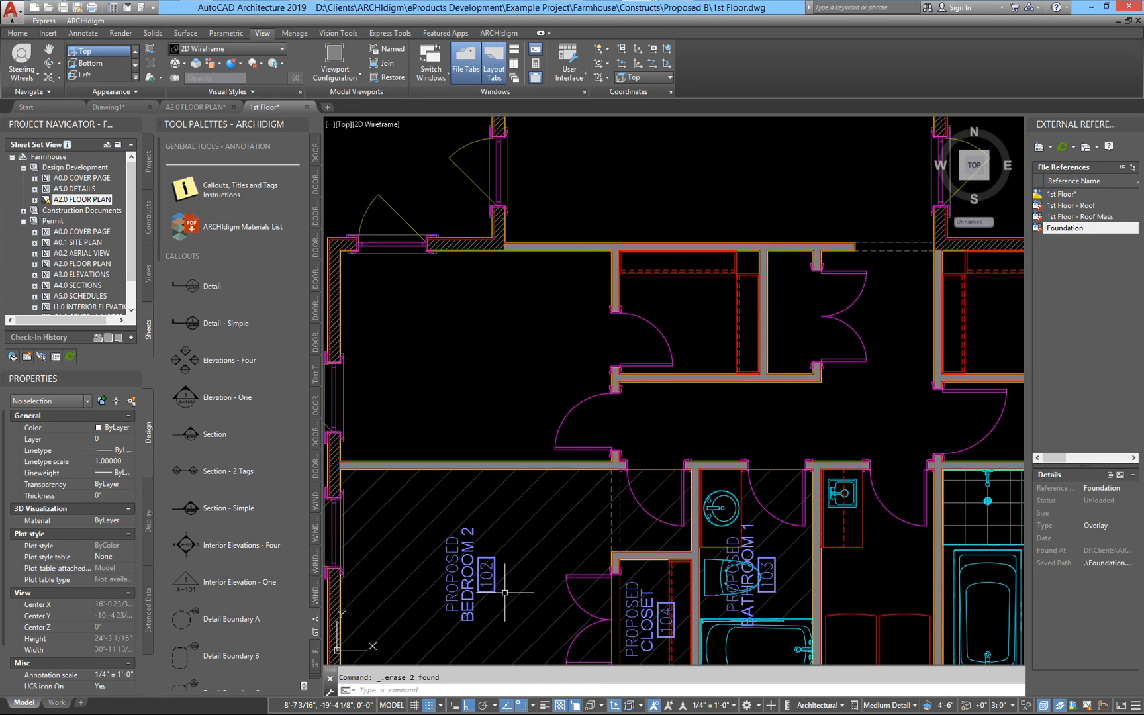
click(434, 536)
key(Delete)
scroll(594, 490, down, 3)
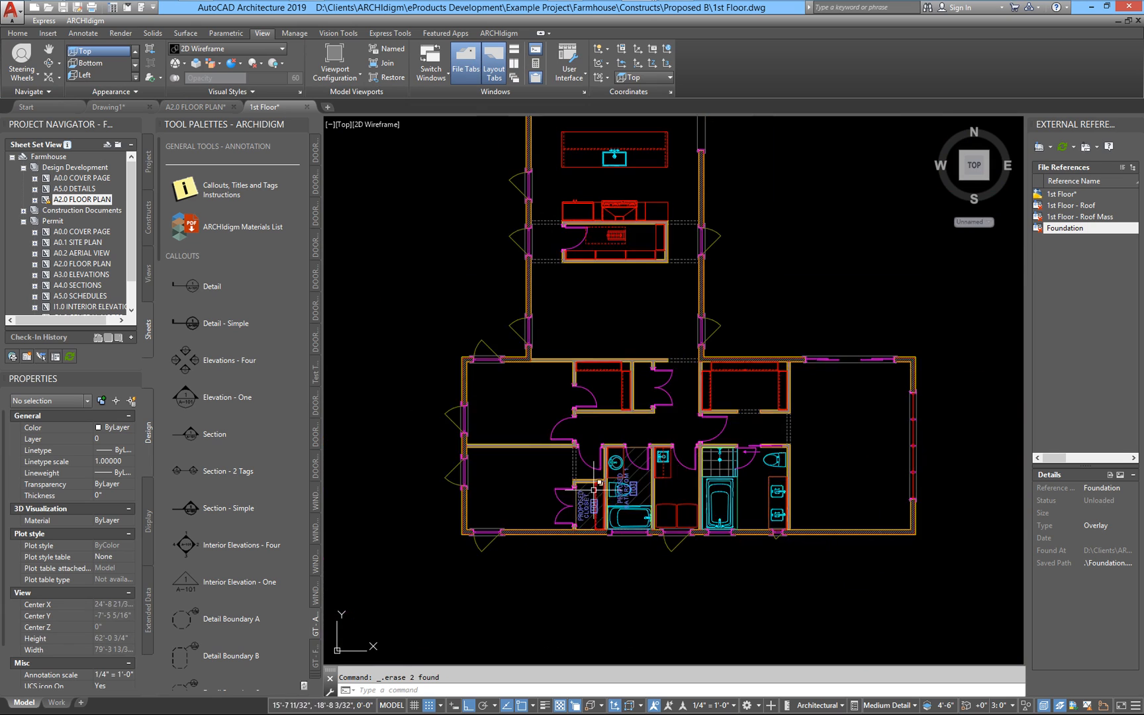
middle_drag(593, 490, 609, 553)
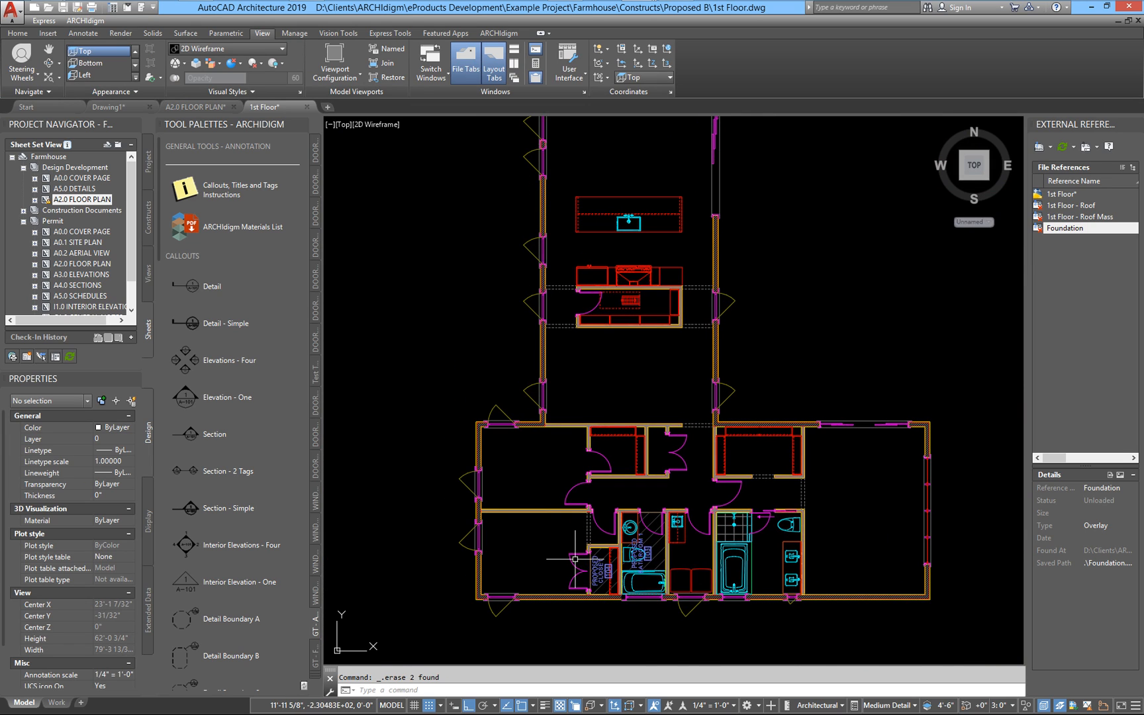
Undo the erasure of the two bedroom spaces
key(ctrl+z)
key(ctrl+z)
key(ctrl+z)
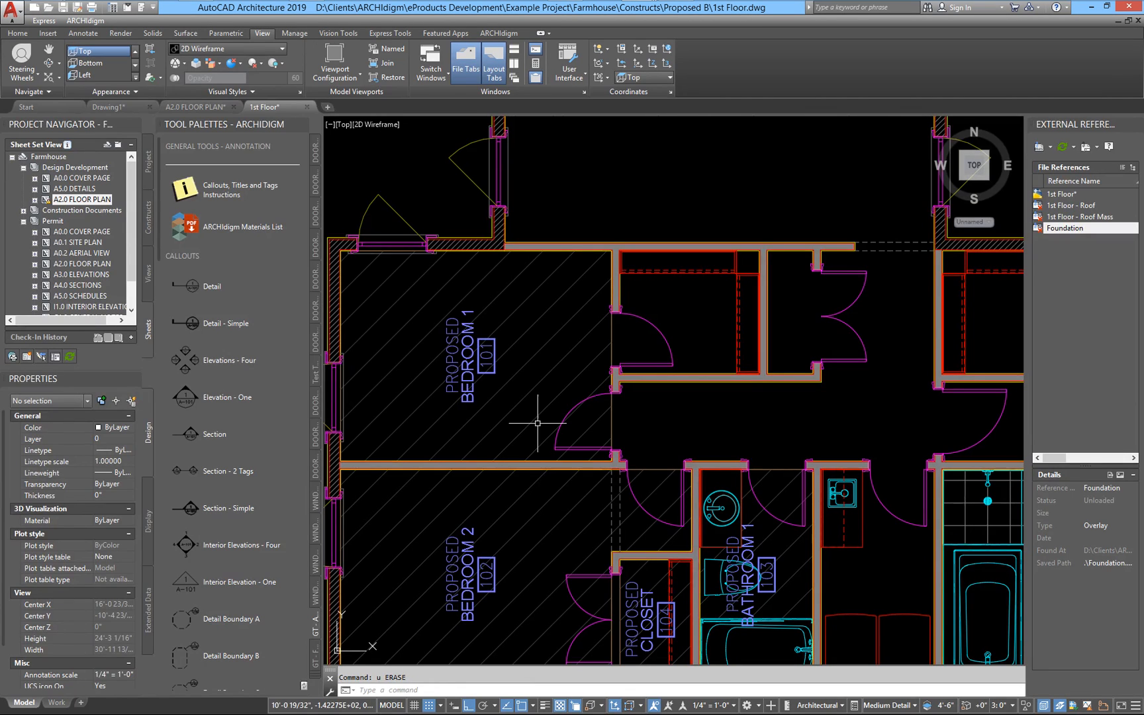
Erase the hatched spaces of Proposed Bedroom 1 and Proposed Bedroom 2 together with their tags
click(528, 411)
key(Delete)
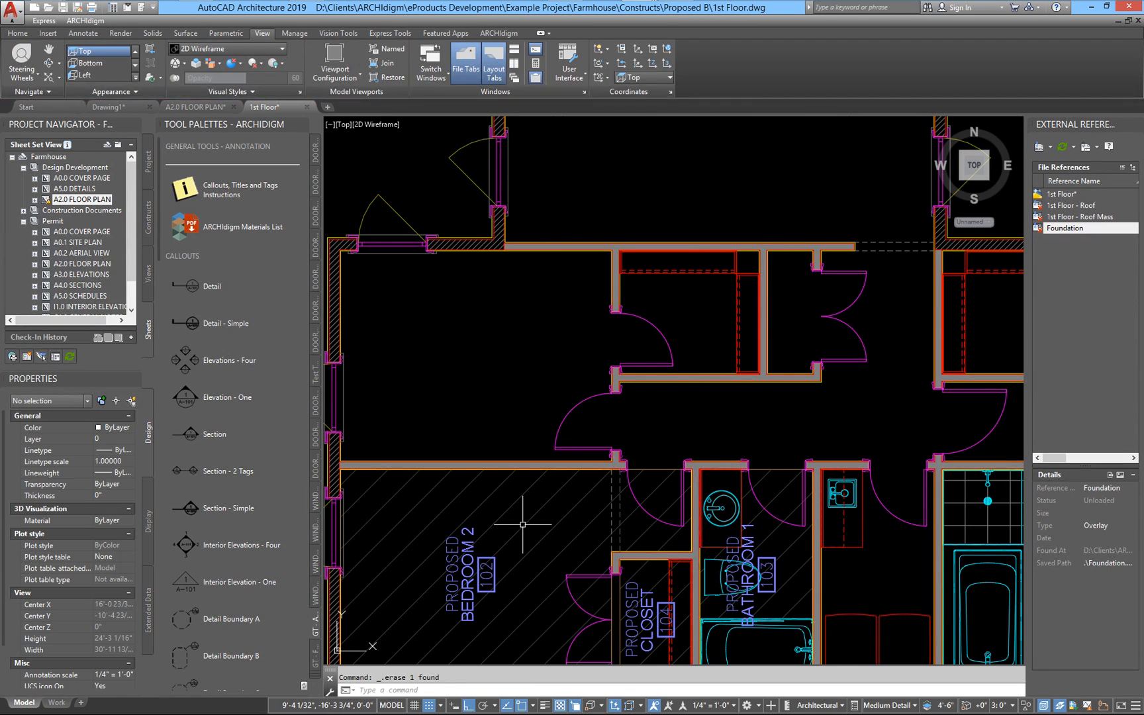
click(522, 524)
key(Delete)
Erase the hatched space of Proposed Bathroom 1 together with its tag
scroll(755, 464, down, 2)
scroll(768, 515, up, 4)
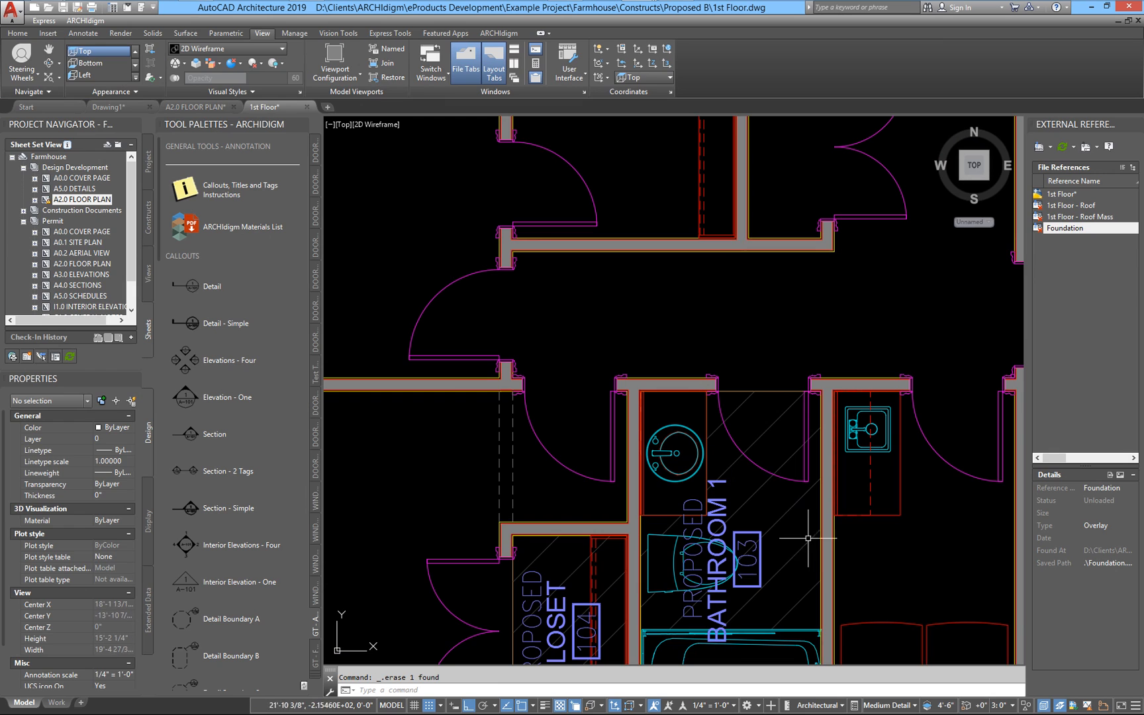
click(808, 538)
key(Delete)
scroll(684, 539, down, 4)
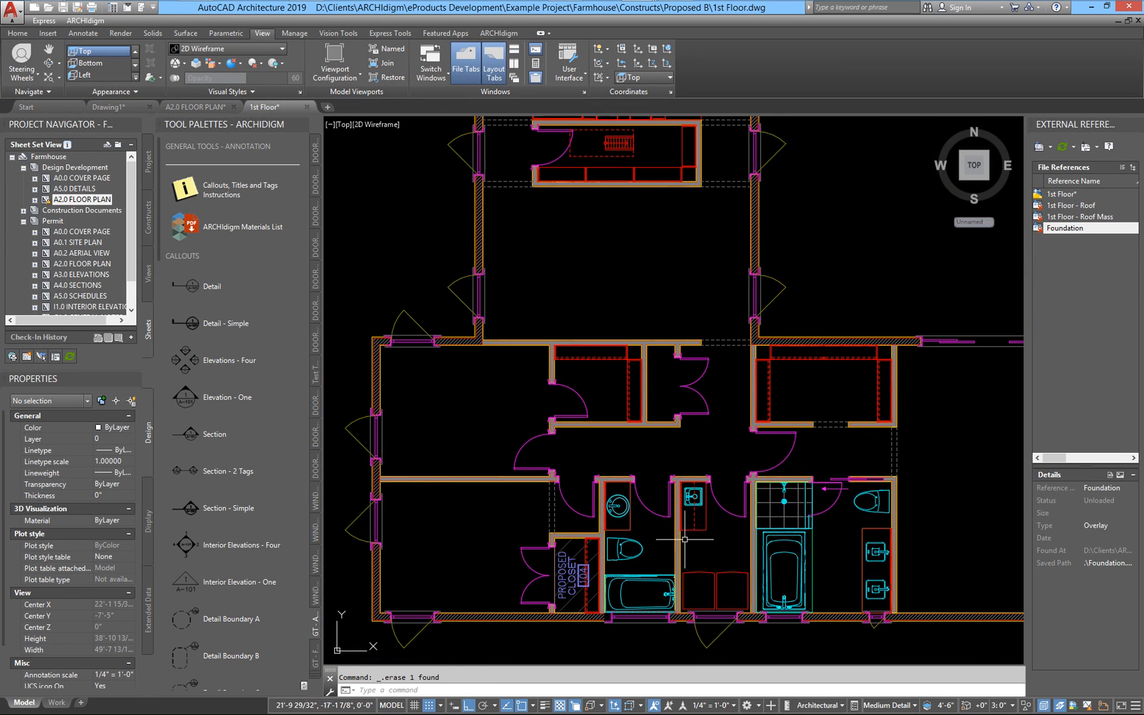
Erase the hatched space of the Proposed Closet together with its tag
scroll(605, 536, up, 2)
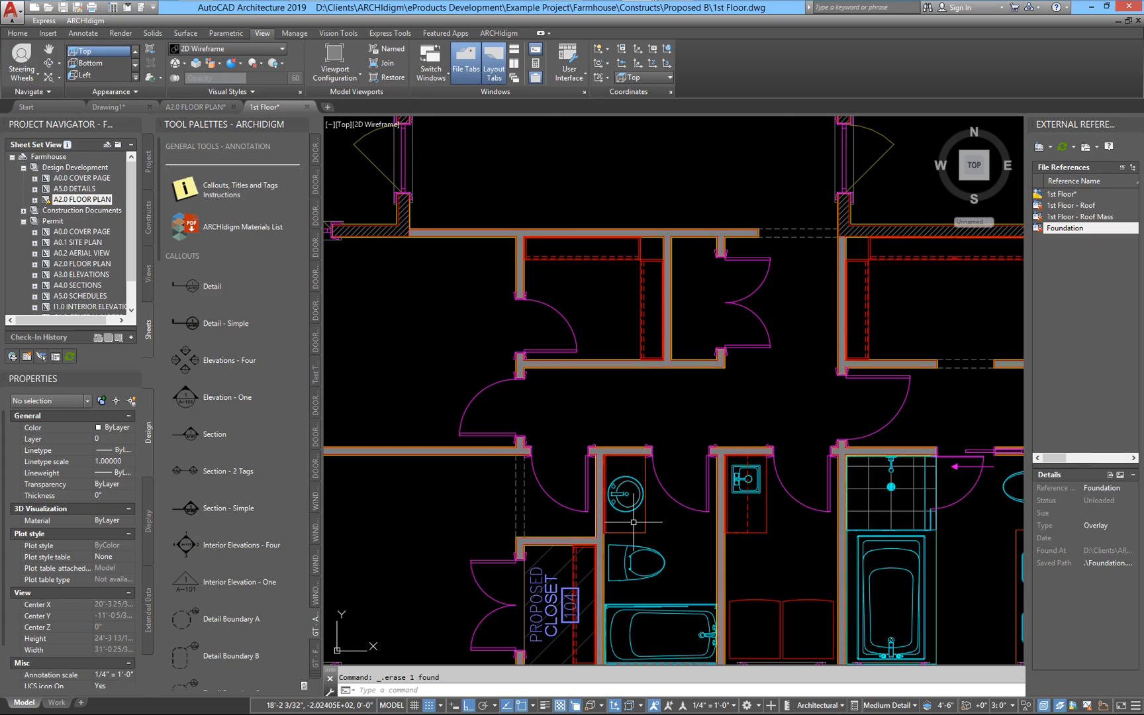
scroll(641, 523, down, 4)
scroll(629, 524, up, 5)
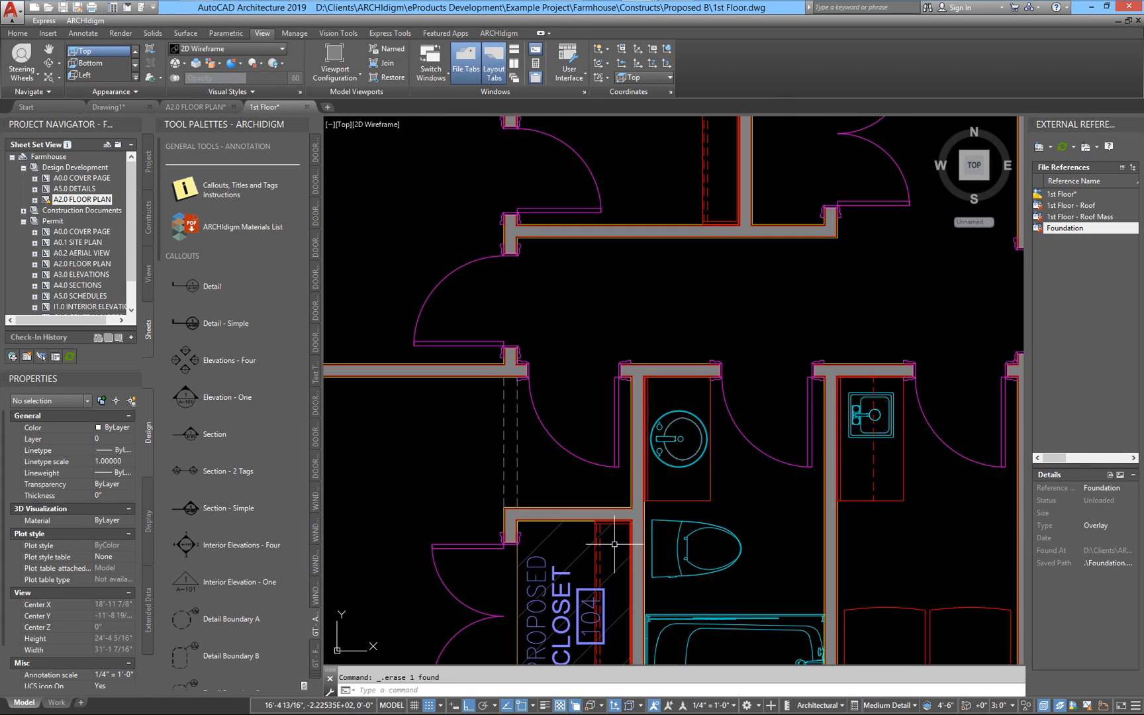
click(581, 551)
key(Delete)
scroll(617, 463, down, 6)
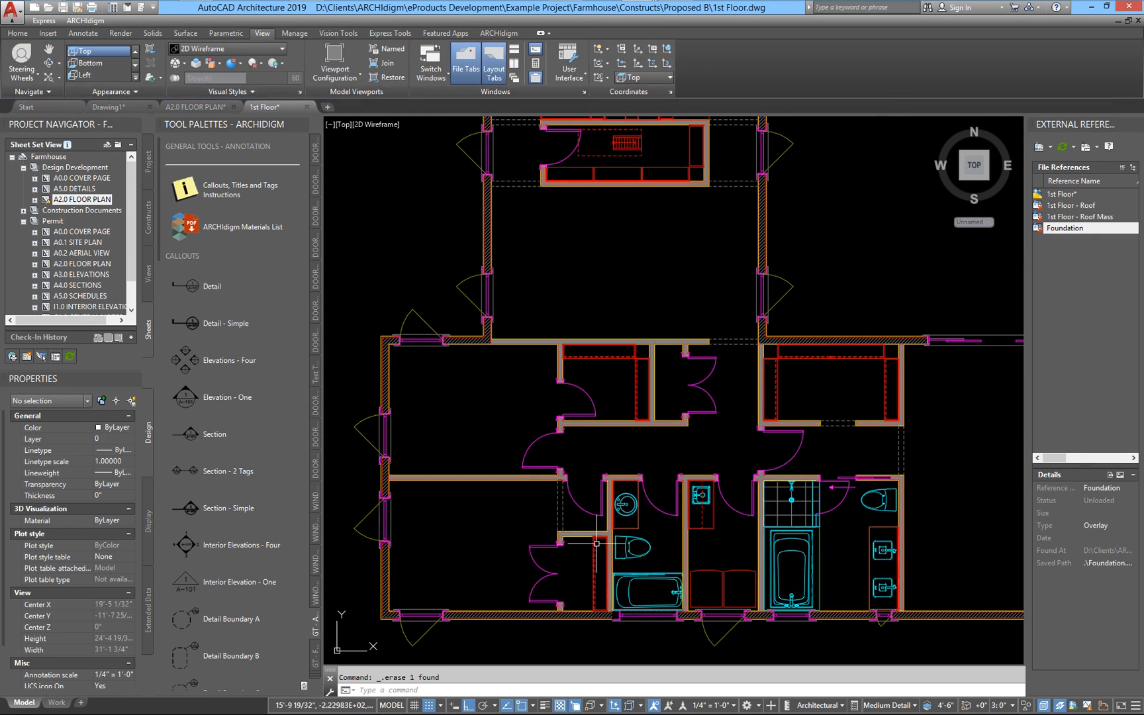
Run the CREATEHLR command and select the entire first floor plan with an enclosing window
middle_drag(617, 456, 598, 518)
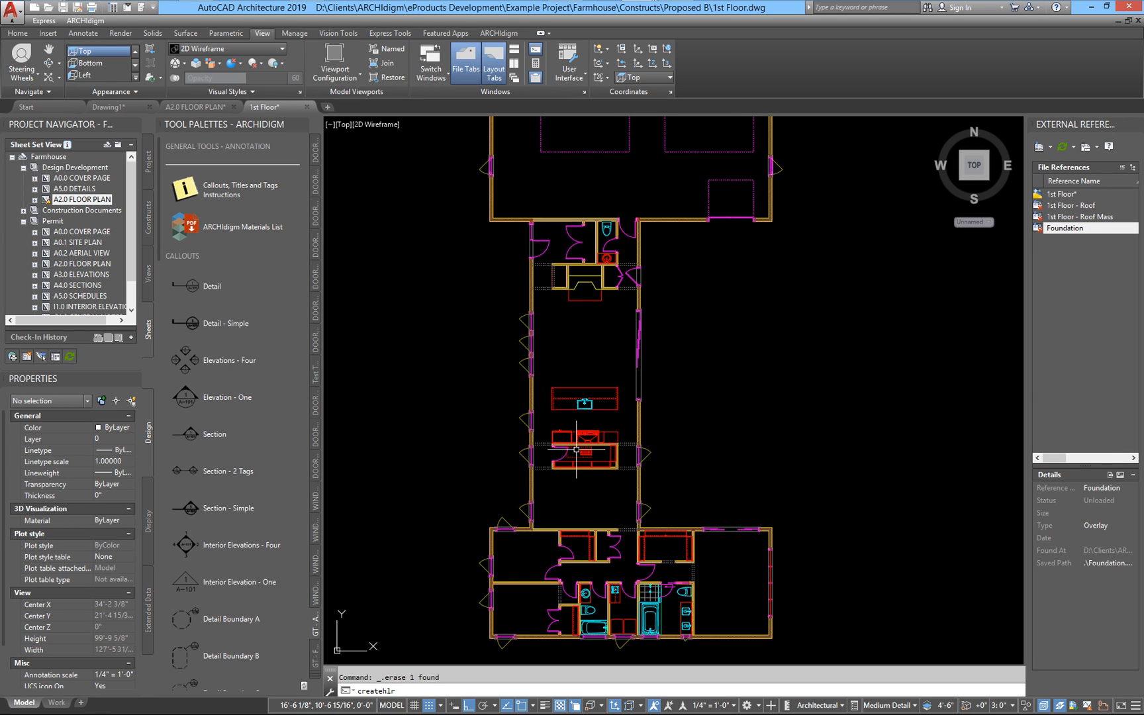
scroll(549, 452, down, 3)
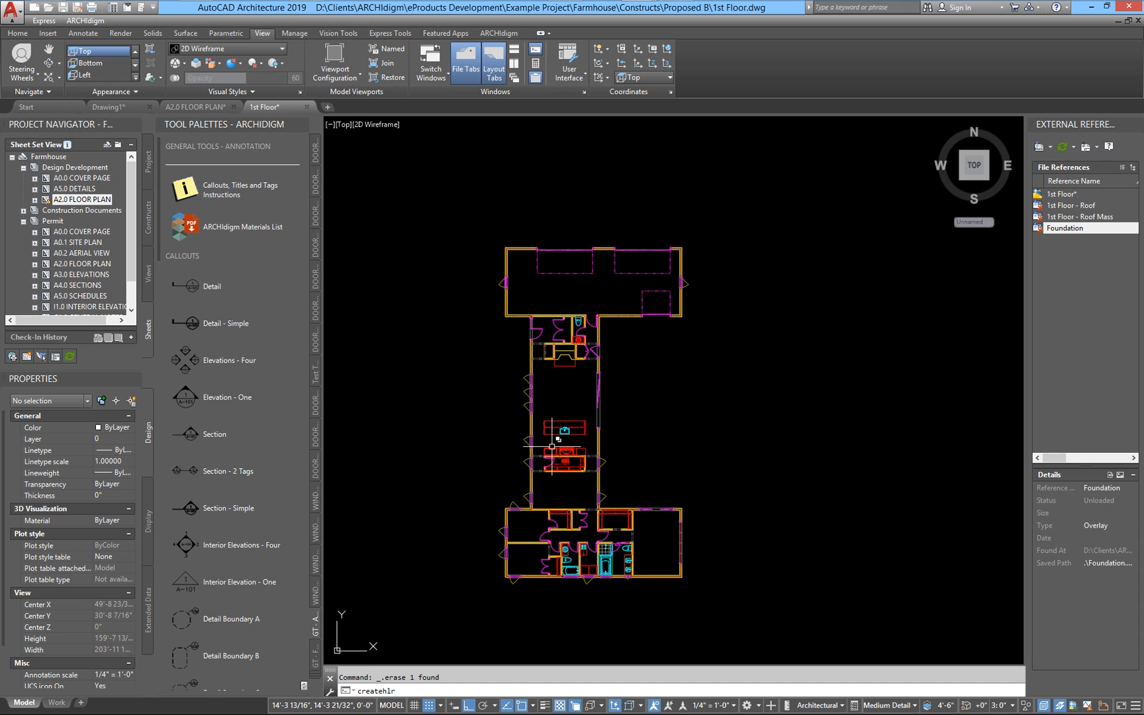
mouse_move(553, 447)
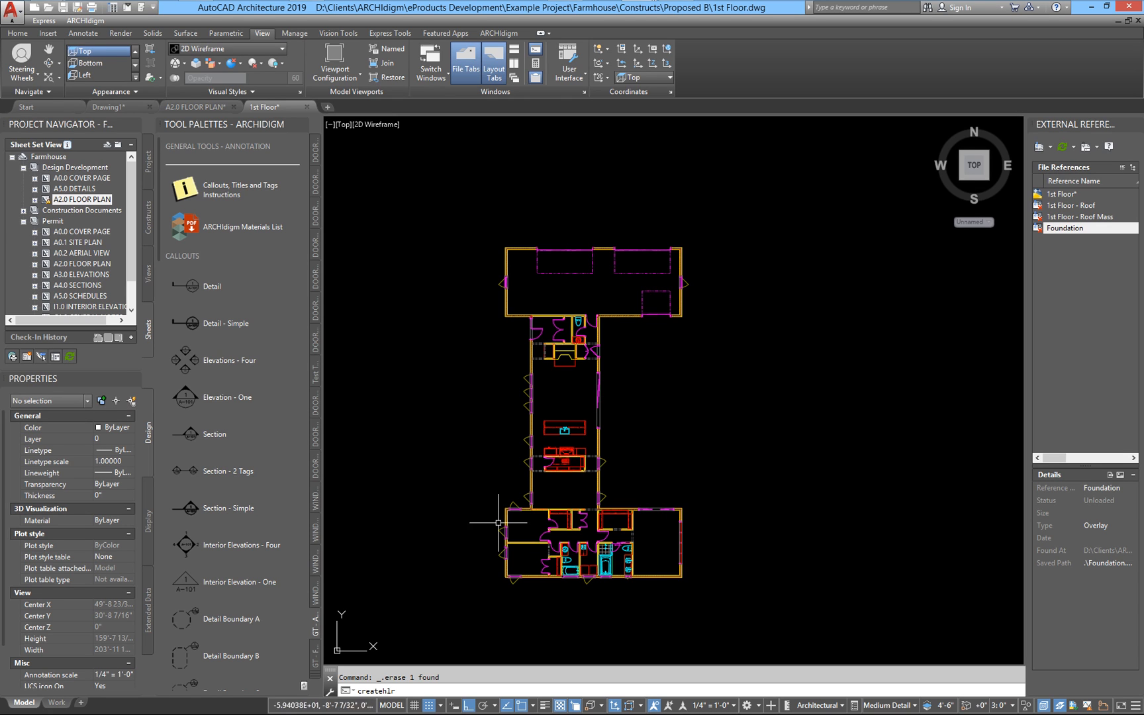
scroll(569, 556, up, 8)
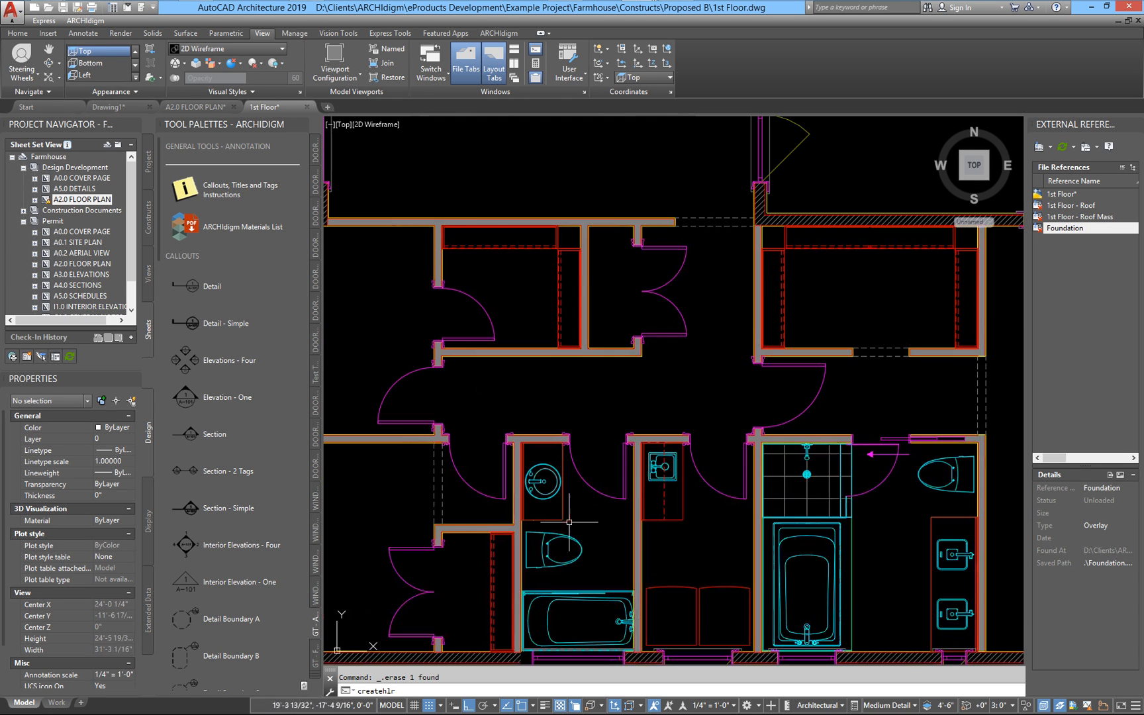
scroll(580, 501, down, 6)
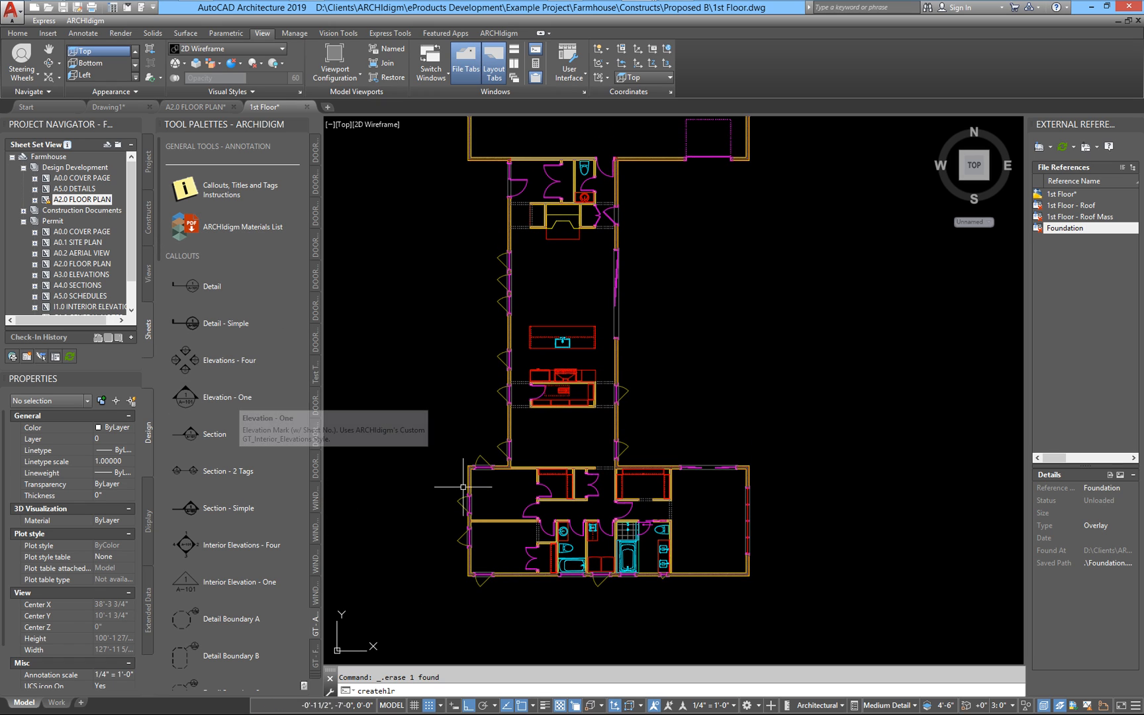
scroll(464, 487, down, 1)
scroll(470, 558, down, 1)
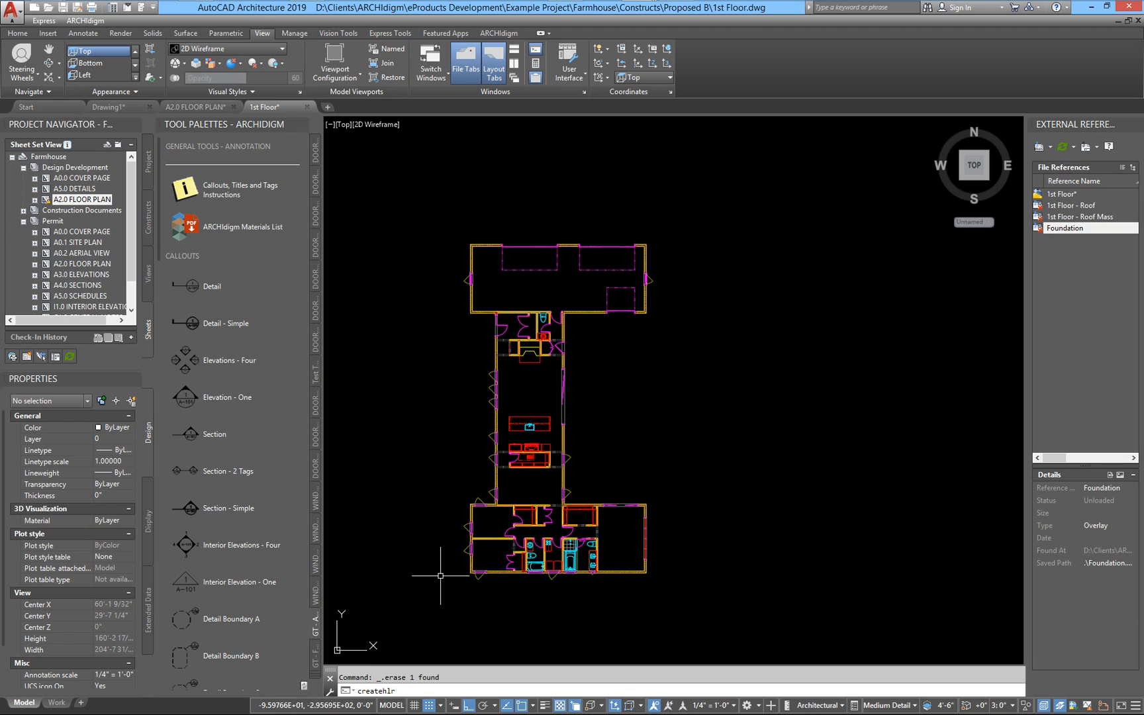
key(Return)
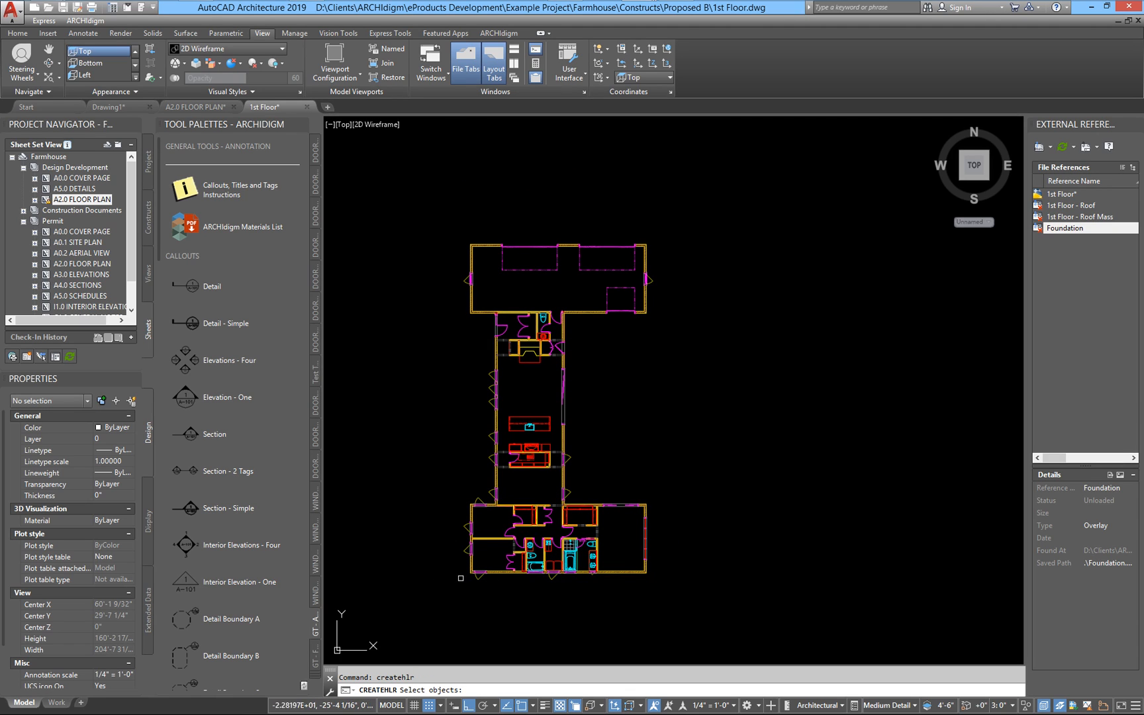
click(433, 581)
click(705, 219)
key(Return)
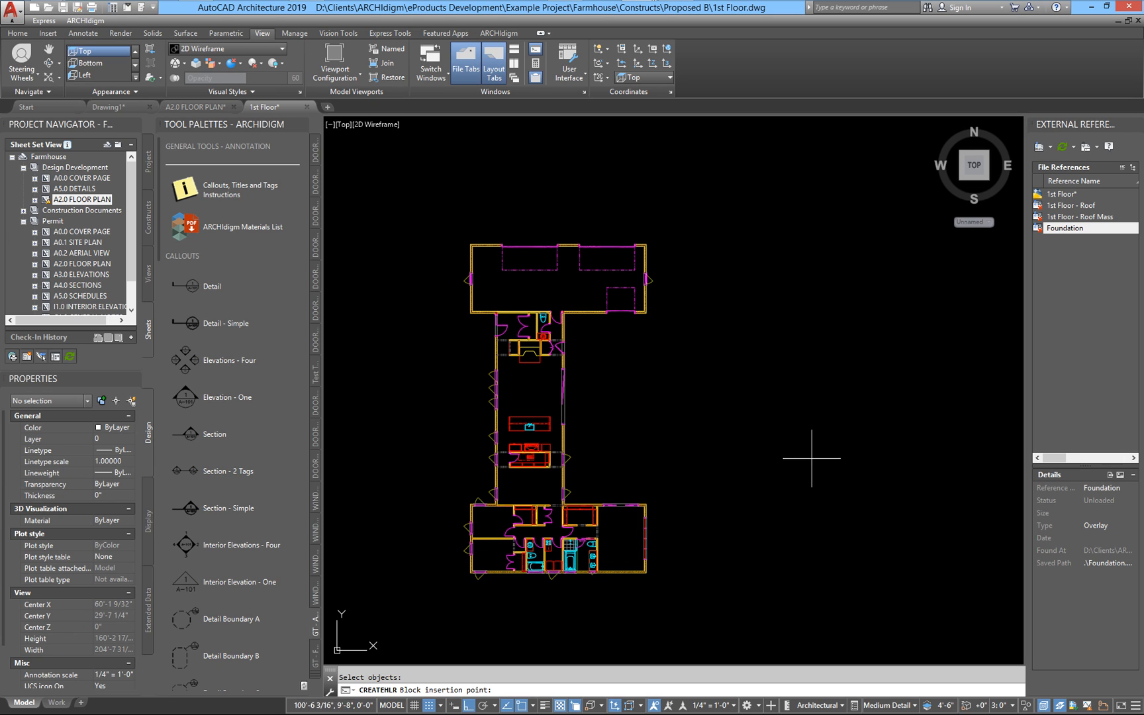
Place the hidden-line block in the empty area east of the original plan, choosing Yes for inserting in plan view
middle_drag(903, 444, 804, 410)
click(841, 402)
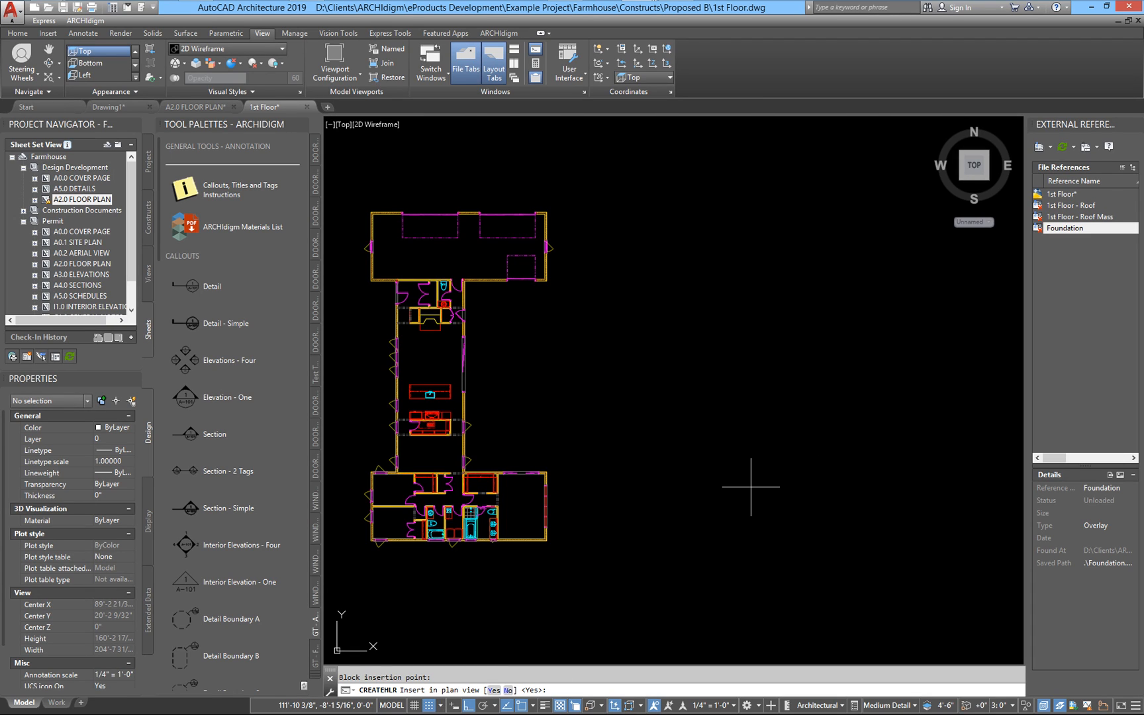
key(Return)
middle_drag(779, 384, 606, 384)
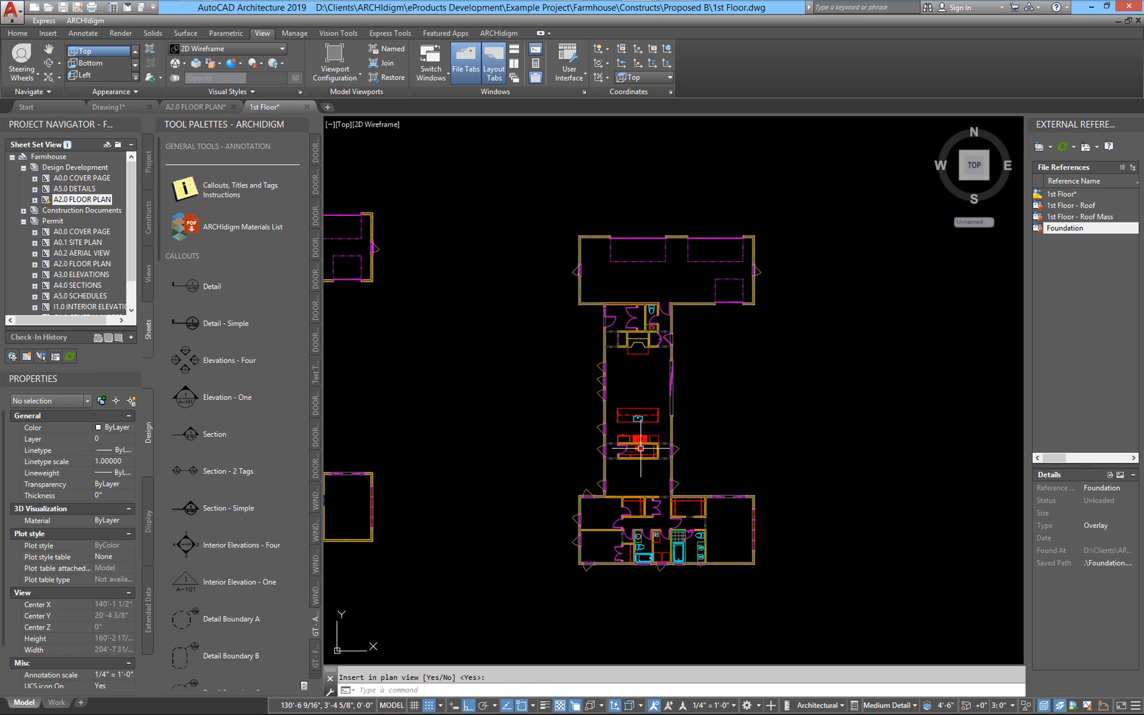
Examine the hidden-line block from an orbited 3D angle to check its flatness and restore the world plan view with PLAN
scroll(636, 515, up, 1)
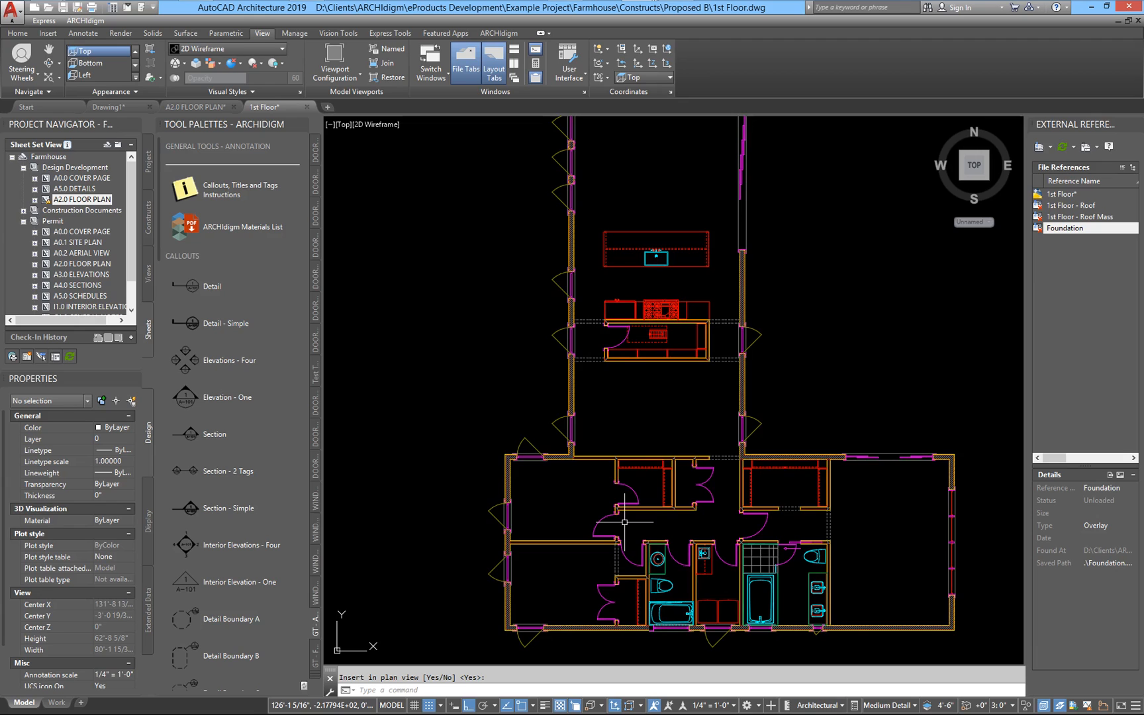
scroll(637, 514, down, 1)
shift+middle_drag(728, 460, 838, 331)
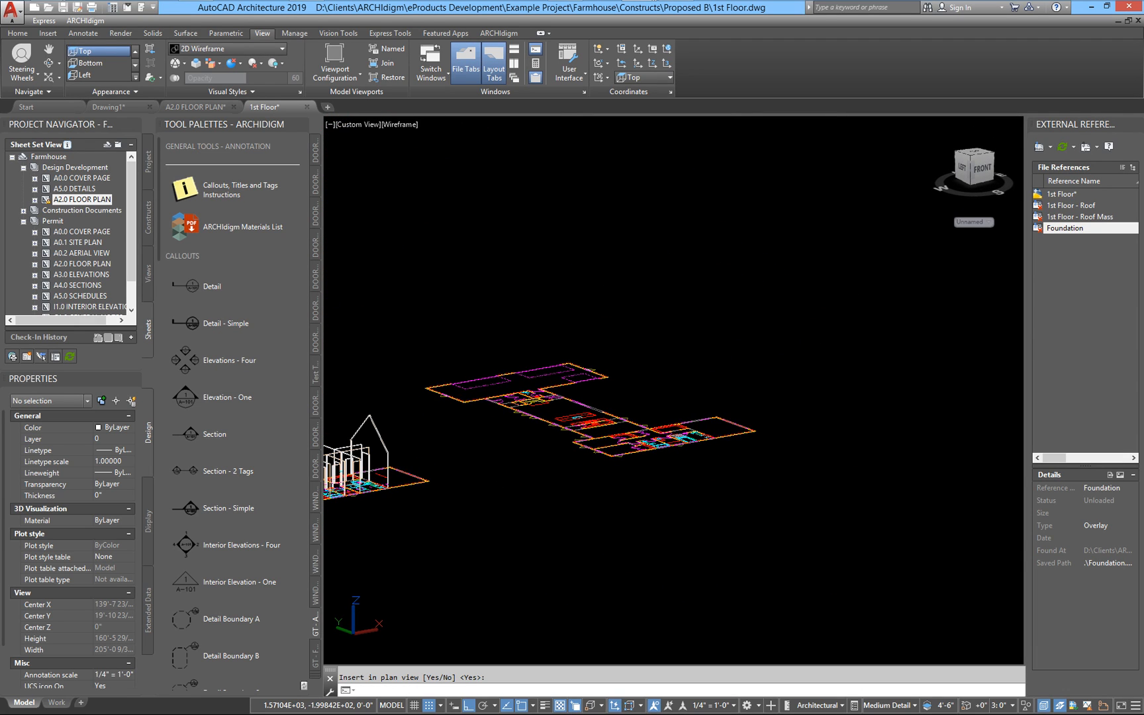
scroll(662, 390, up, 5)
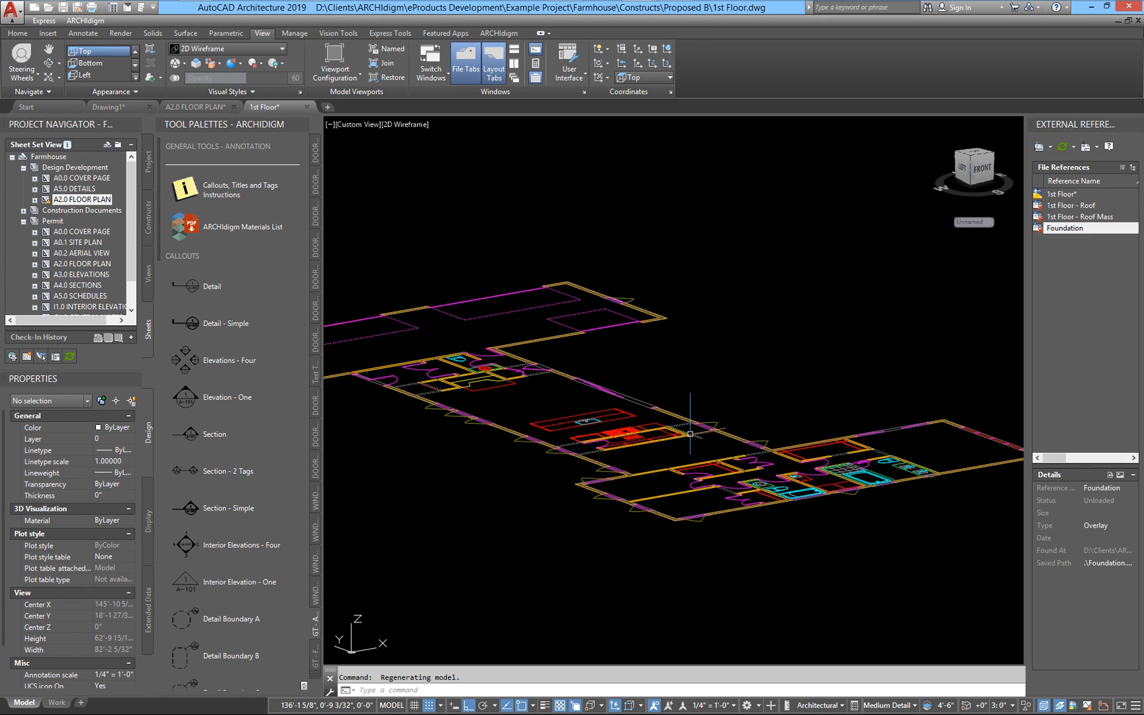
middle_drag(690, 434, 722, 382)
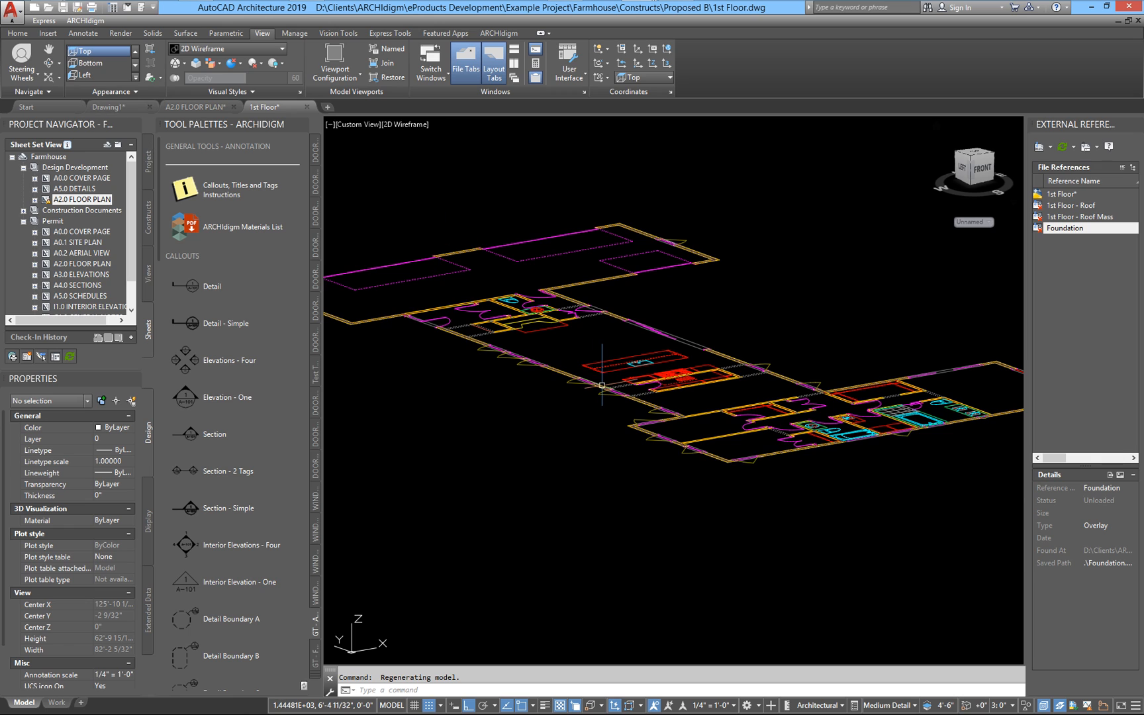
text(plan)
key(Return)
text(w)
key(Return)
Explode the hidden-line block of the floor plan into individual objects
middle_drag(1013, 501, 711, 433)
click(599, 445)
scroll(526, 452, up, 5)
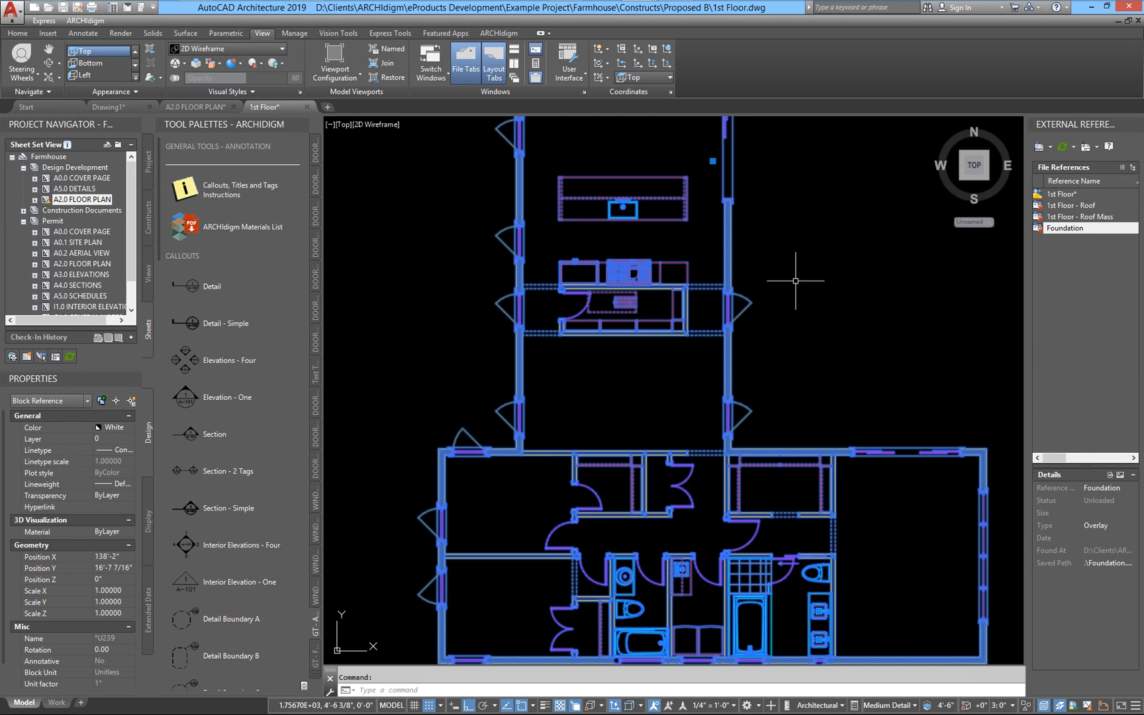
middle_drag(716, 187, 737, 232)
text(x)
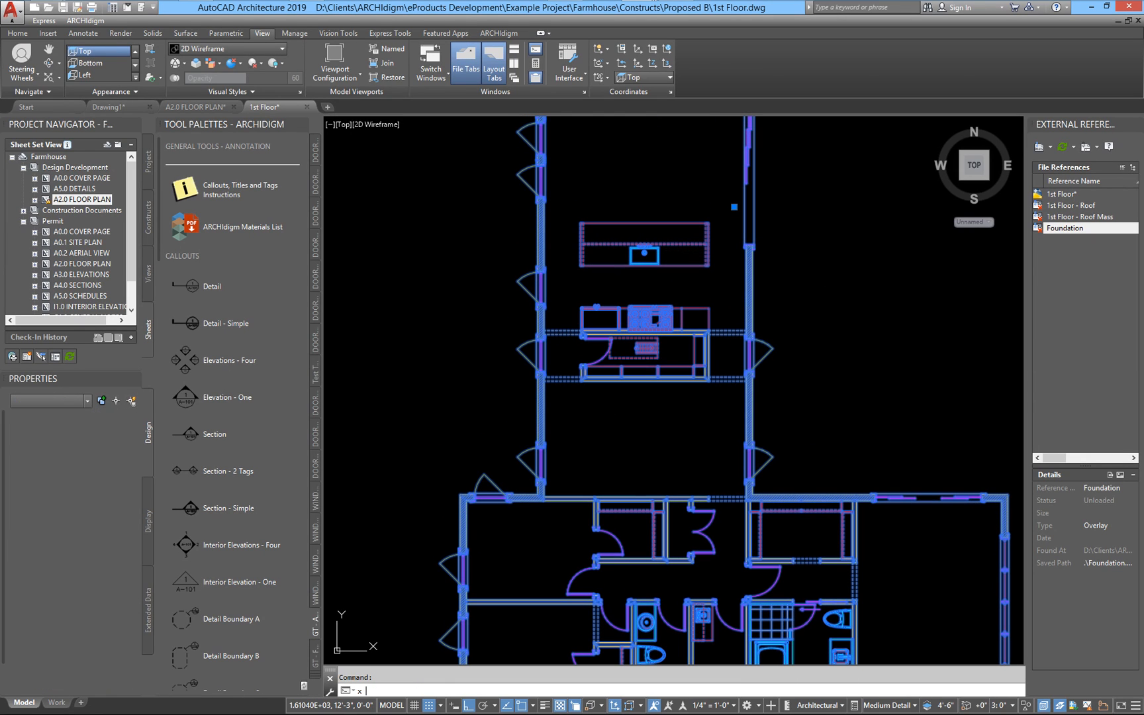
key(Return)
Inspect the swing of a west wall window by selecting its diagonal and arc segments, and clear the selection
scroll(493, 400, up, 3)
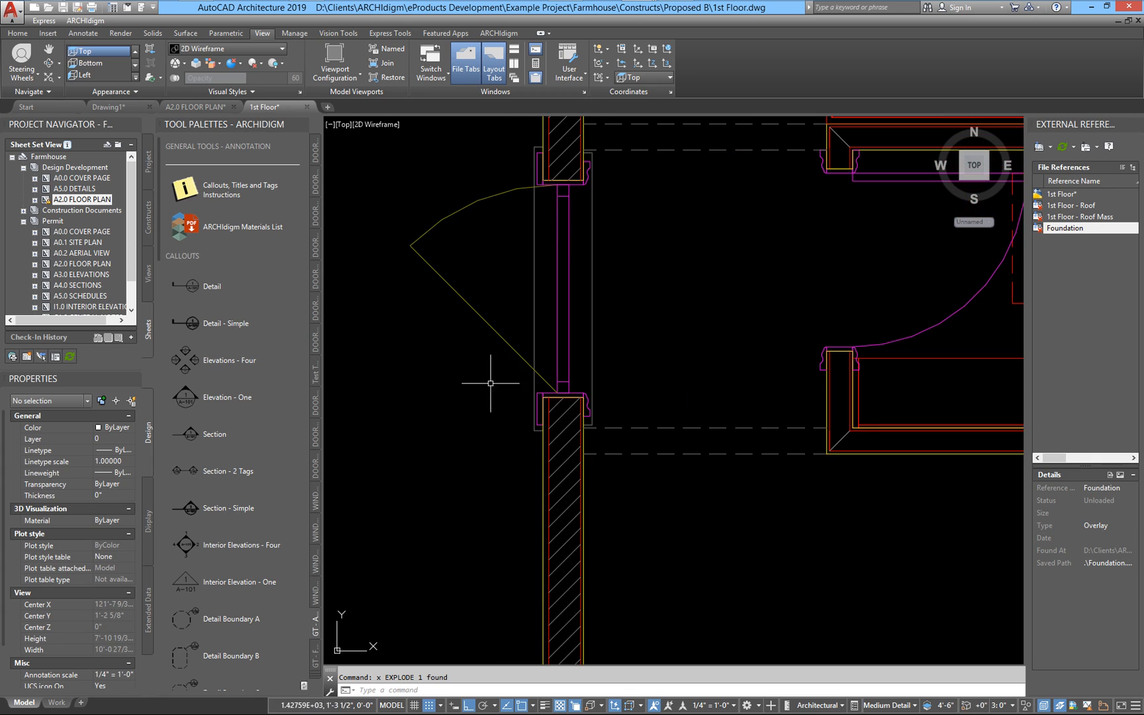
scroll(590, 344, up, 2)
click(556, 434)
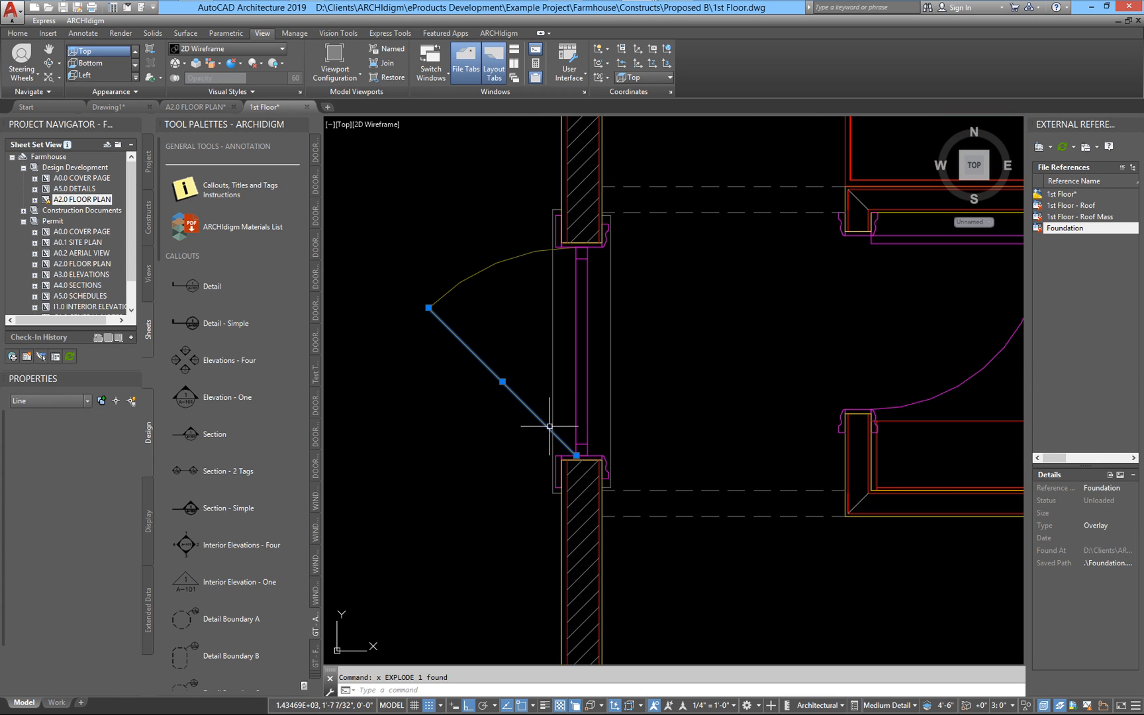
click(457, 285)
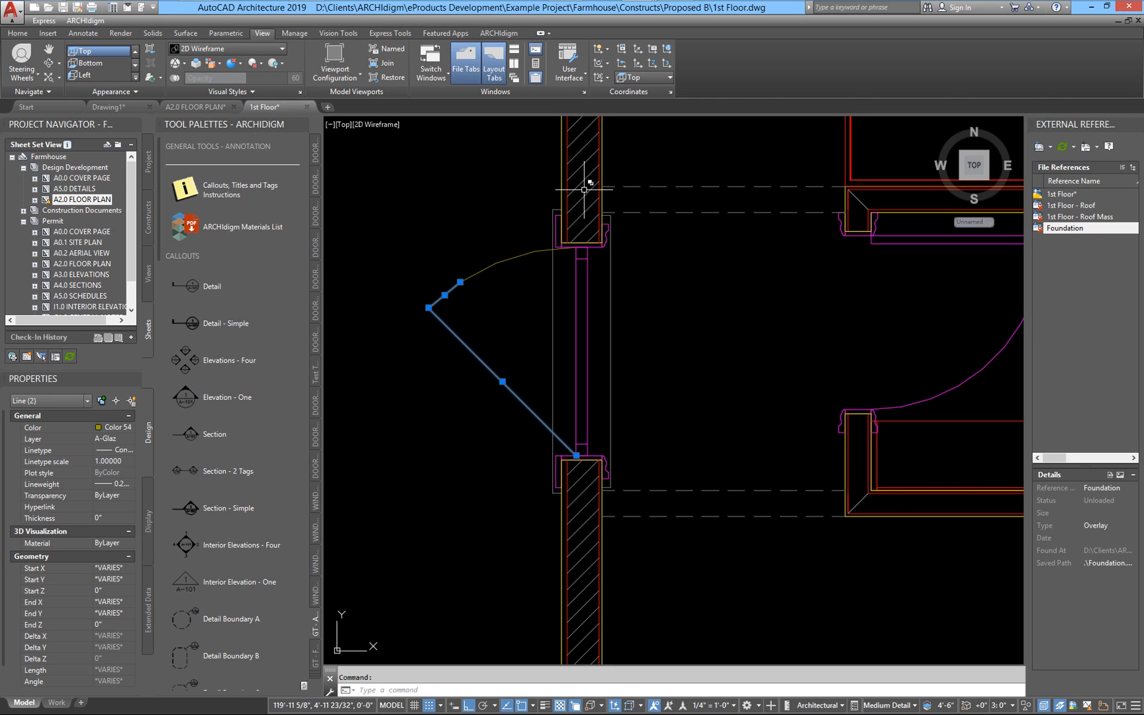
click(500, 256)
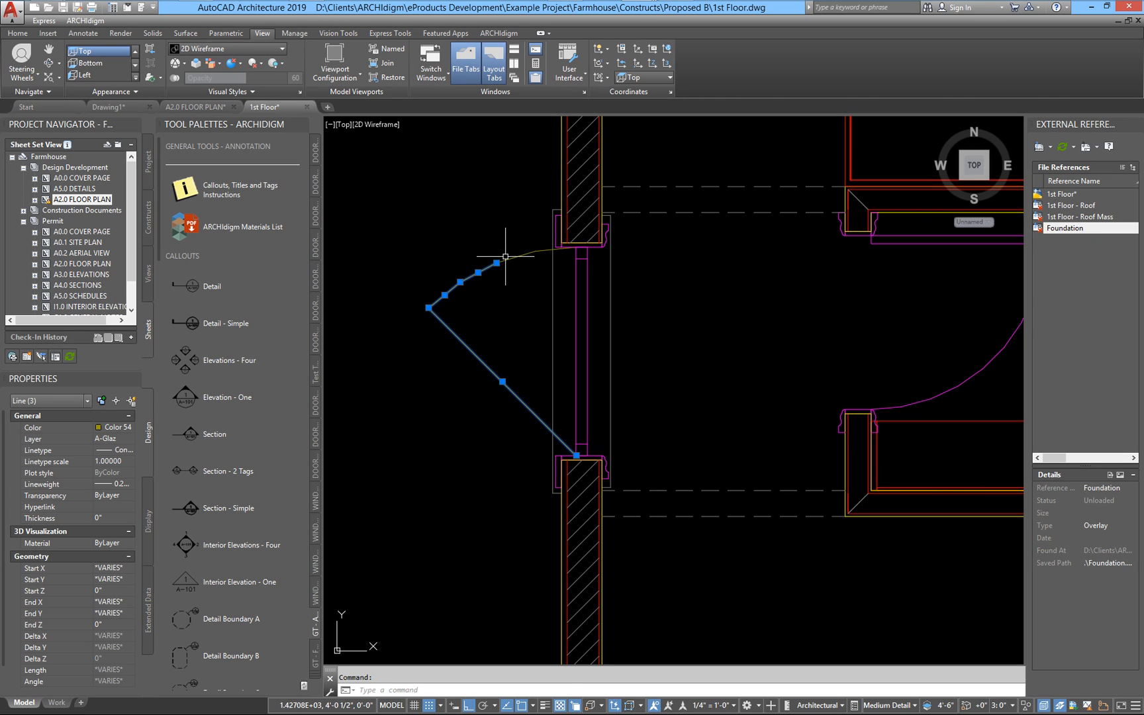
click(527, 242)
click(581, 257)
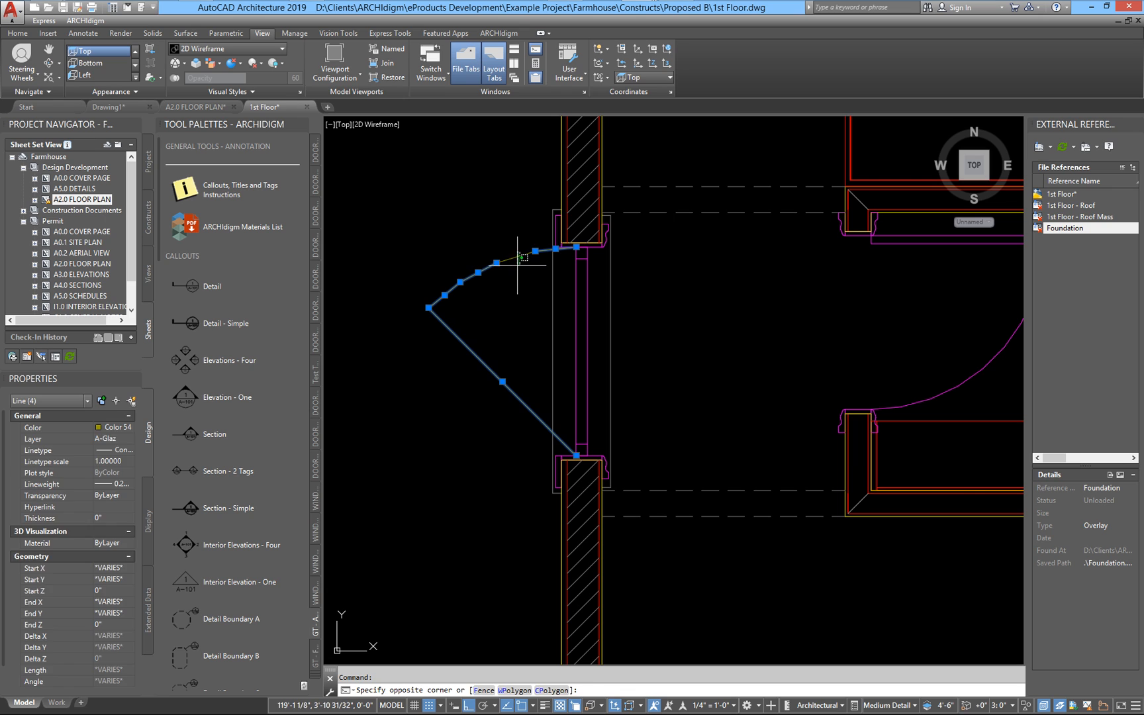
key(Escape)
scroll(517, 265, down, 10)
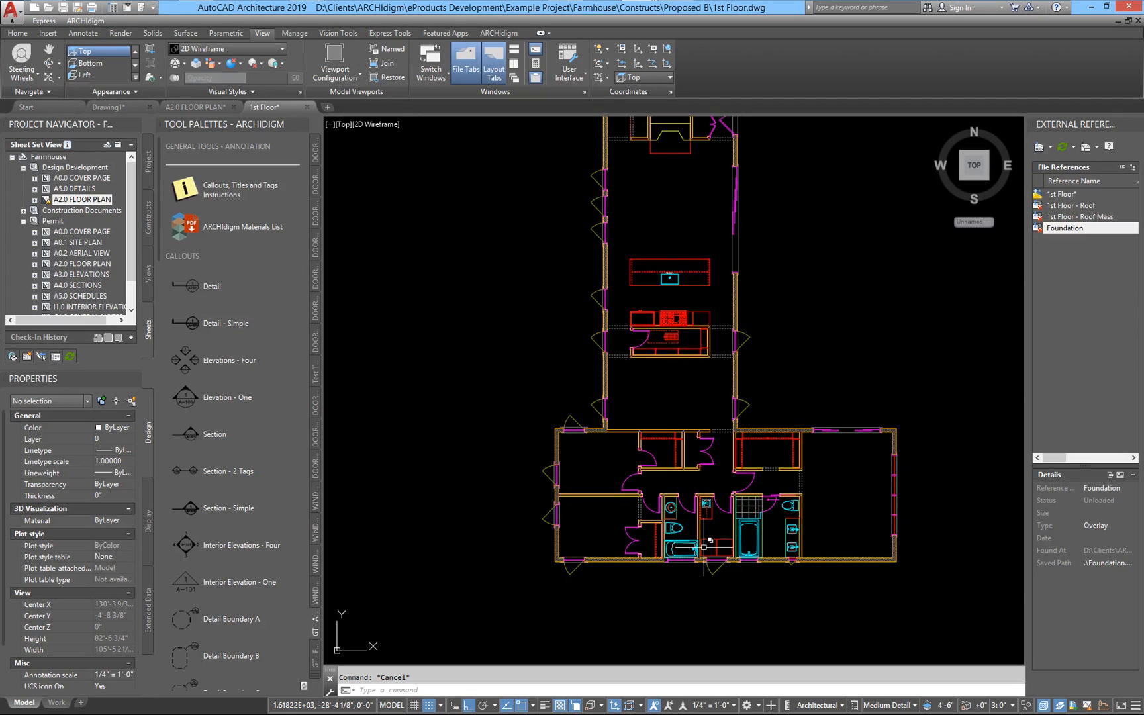
Undo the explode of the hidden-line block and the view changes made around it
text(u)
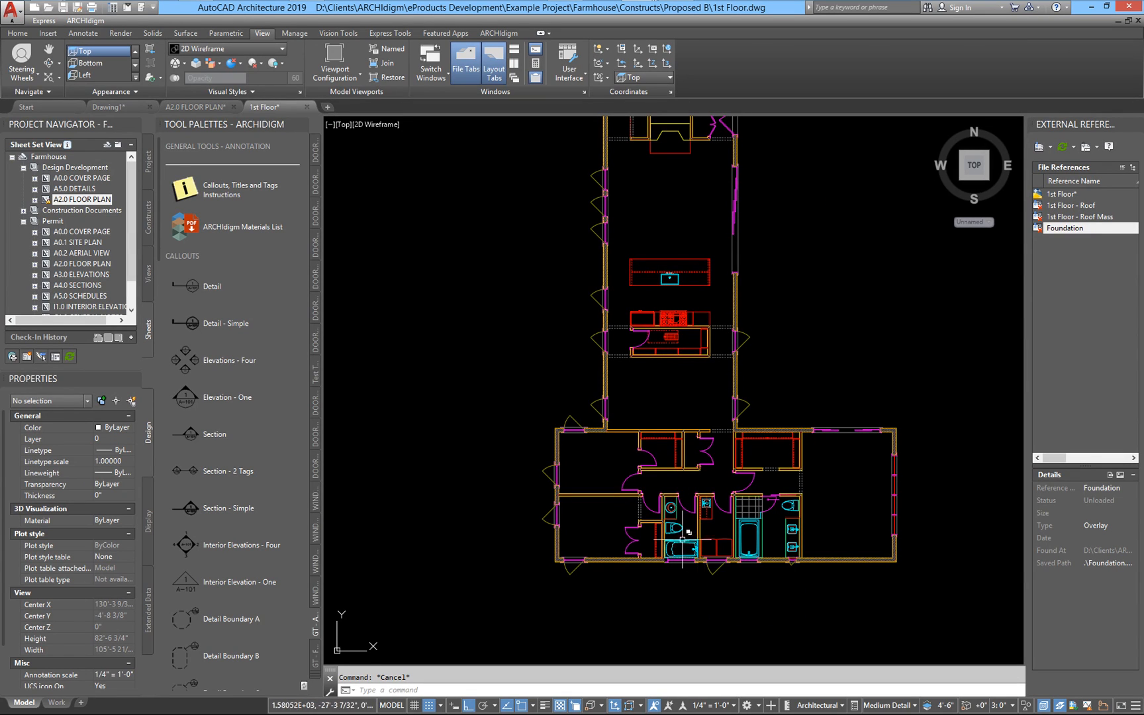
key(Return)
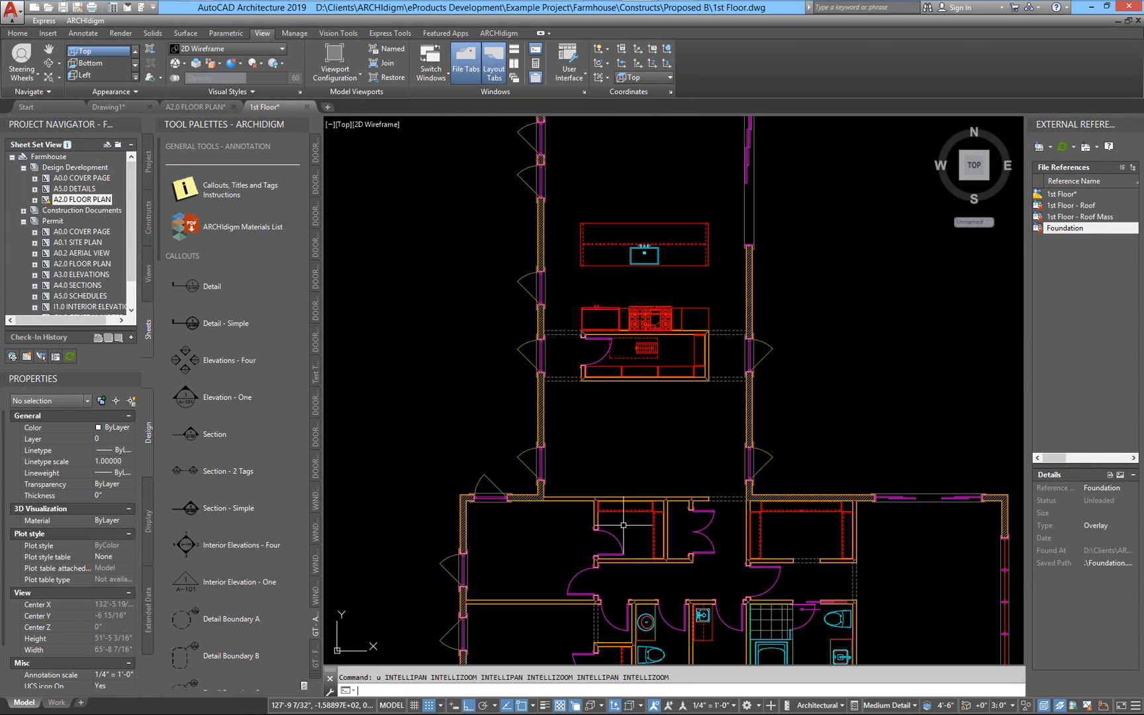
text(u)
key(Return)
text(u)
key(Return)
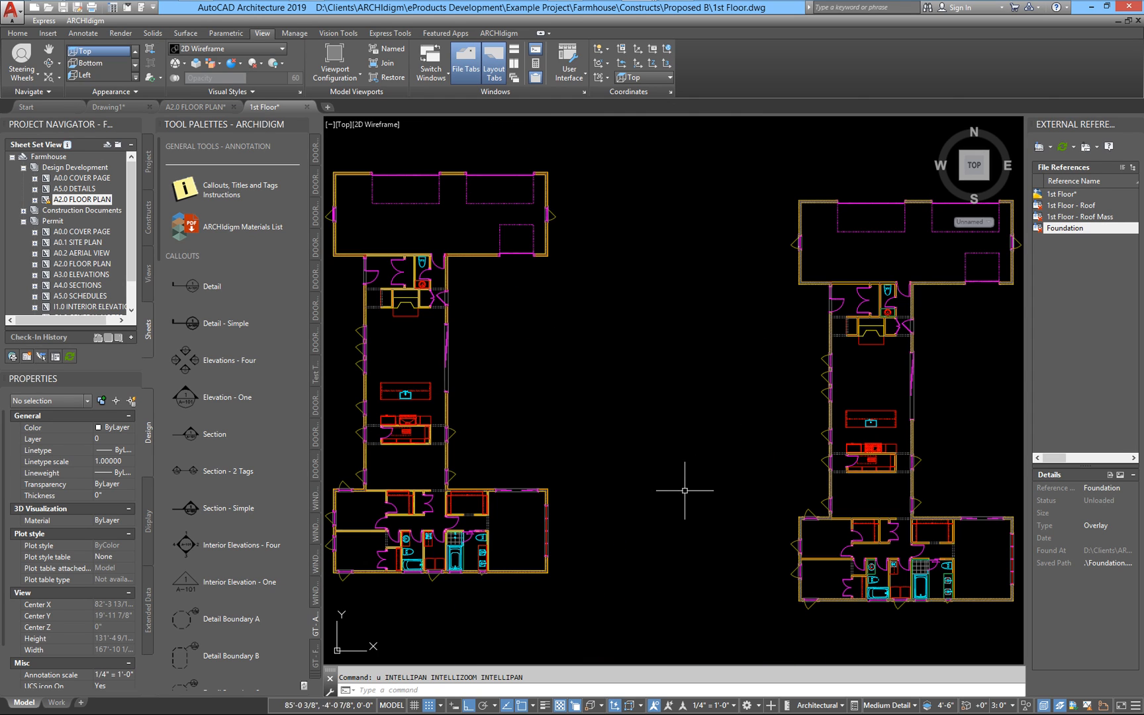
Select the hidden-line block east of the original plan and erase it
click(685, 489)
click(684, 486)
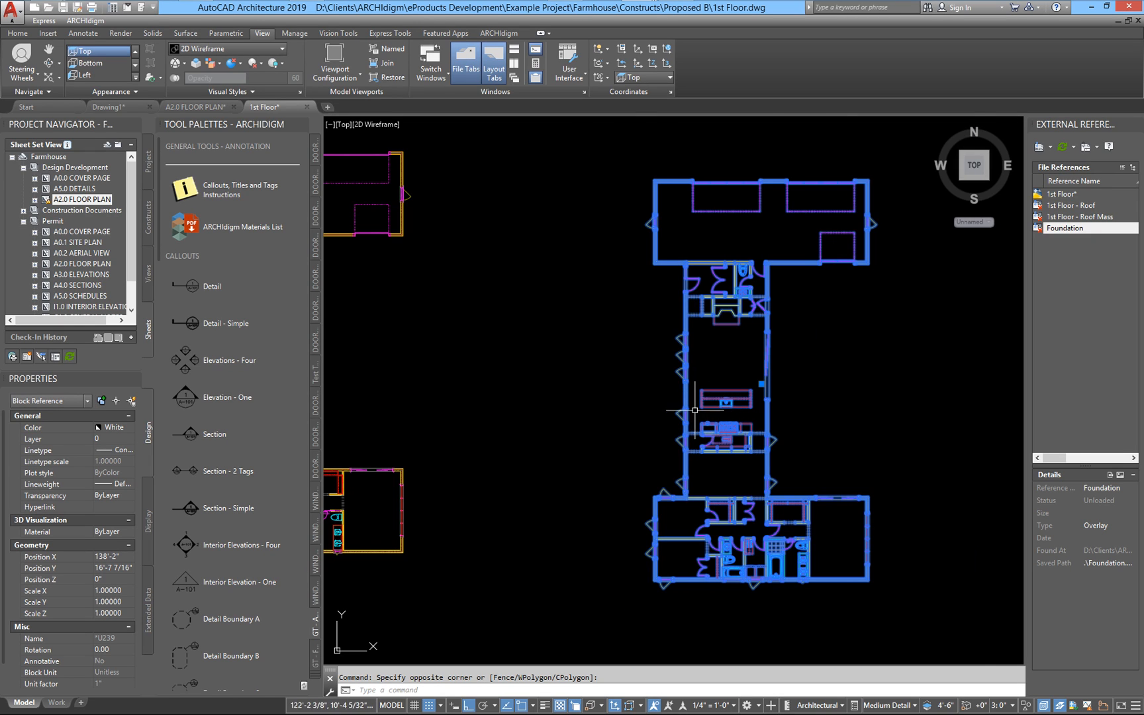
scroll(694, 410, up, 8)
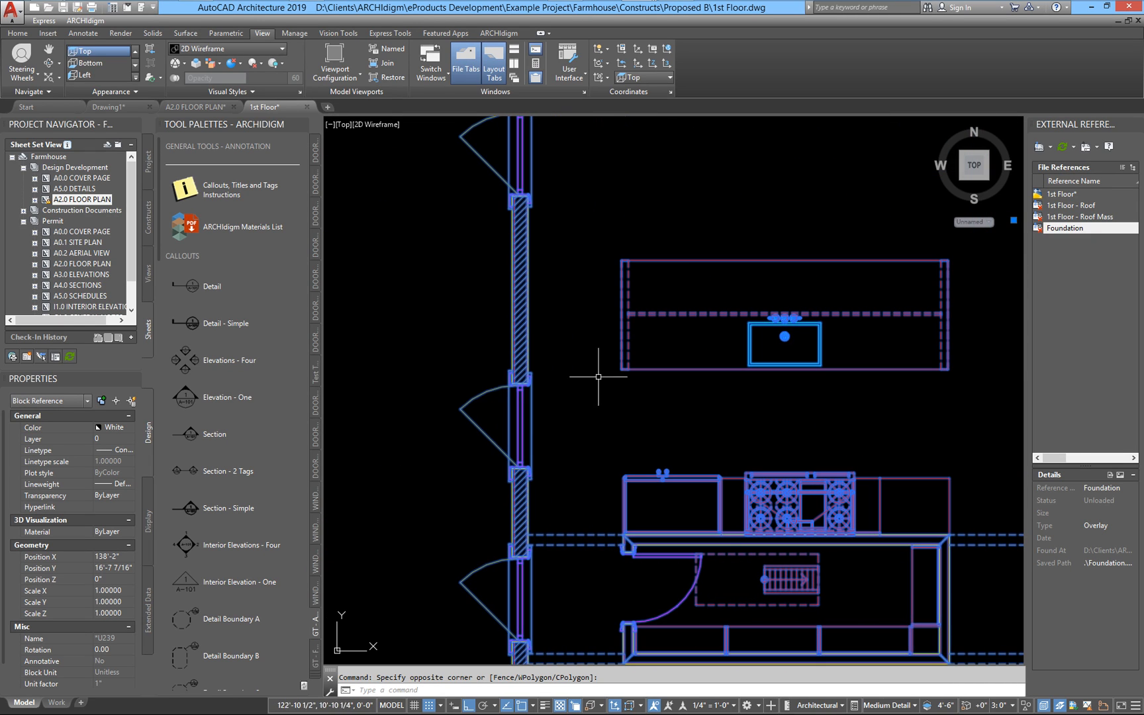
scroll(530, 407, down, 7)
middle_drag(622, 397, 698, 432)
scroll(708, 534, up, 3)
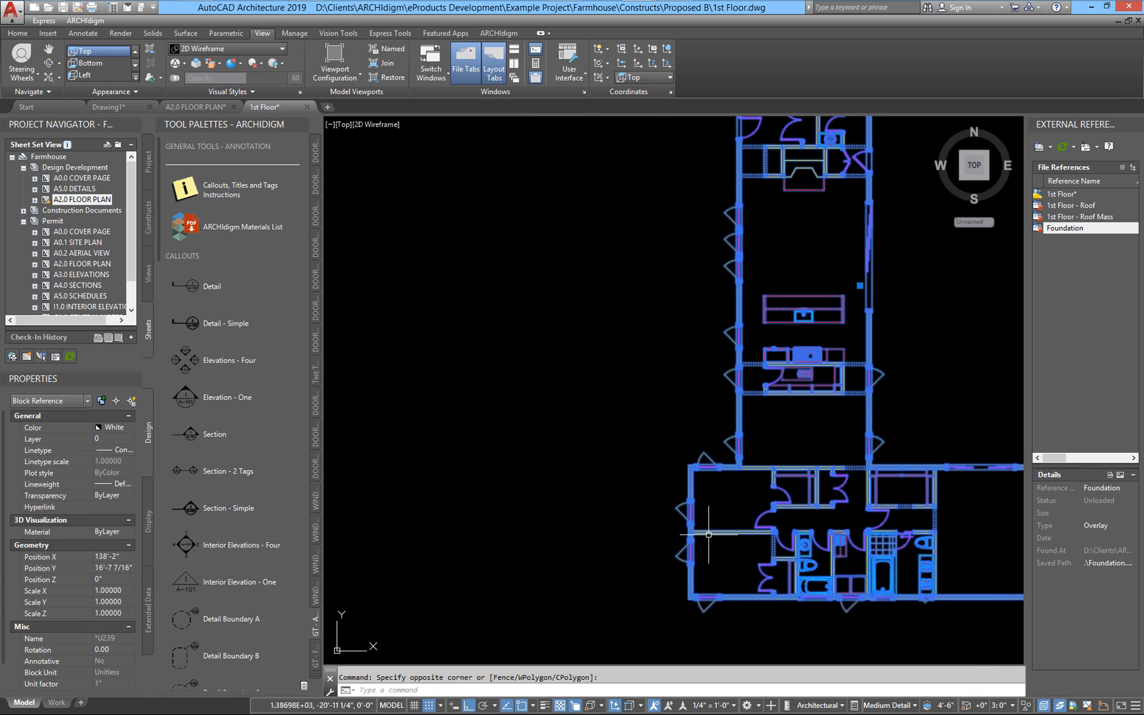
scroll(762, 434, down, 2)
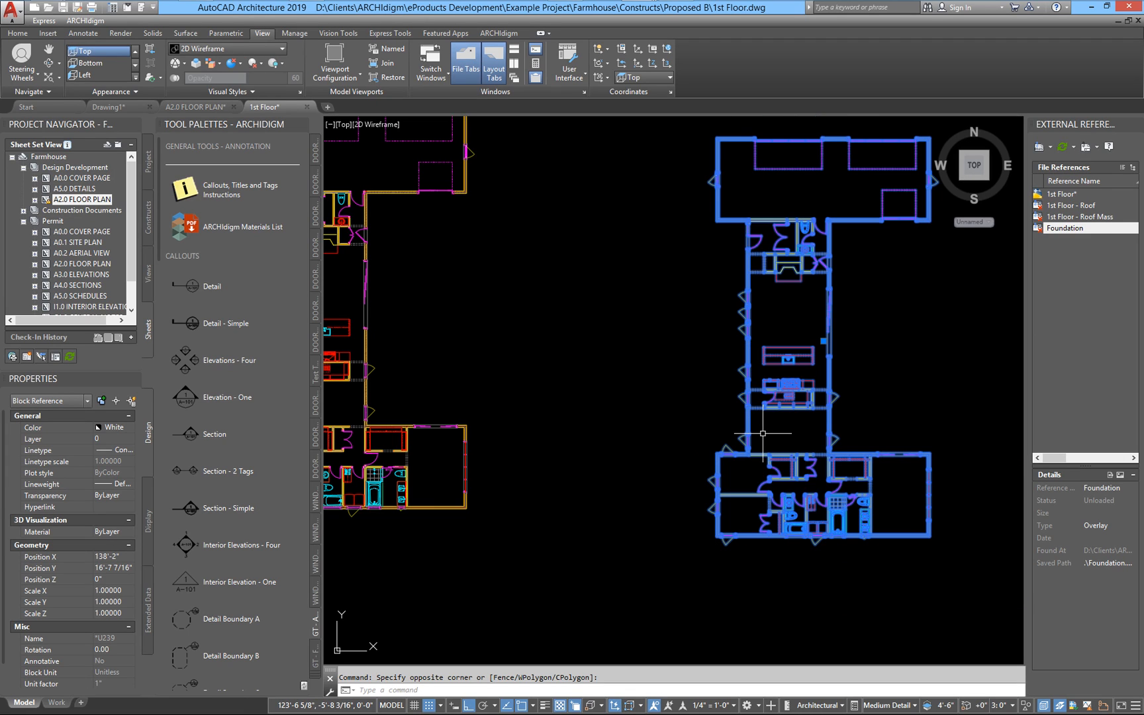
middle_drag(763, 433, 770, 455)
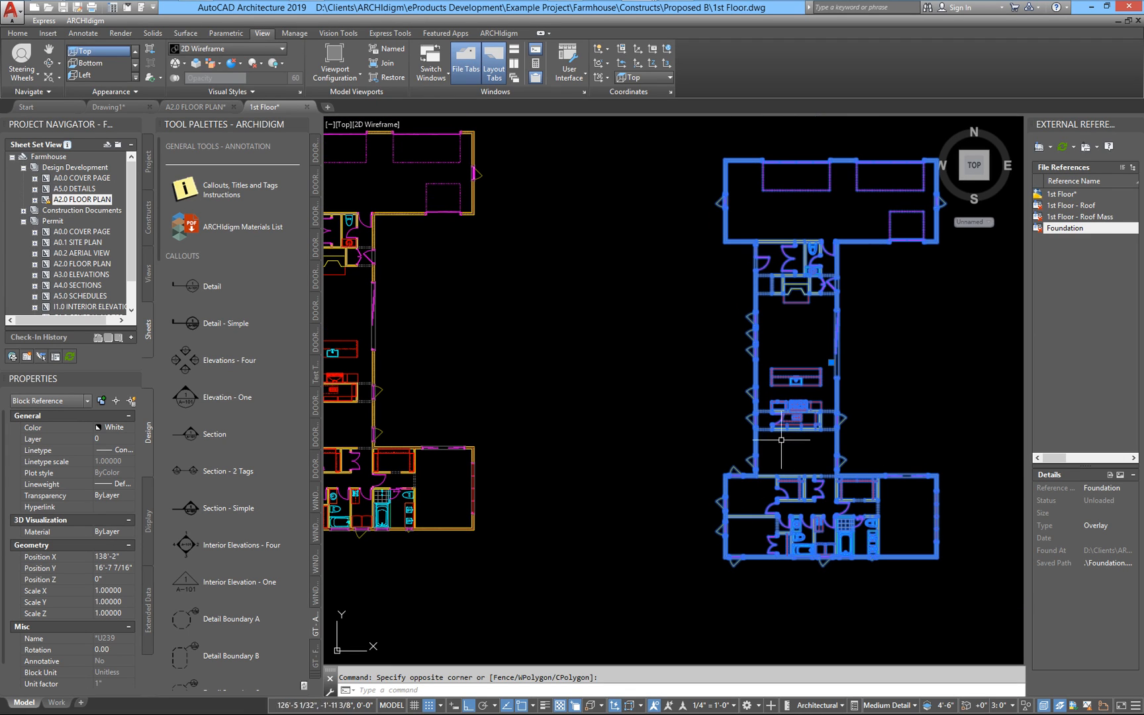
middle_drag(697, 458, 731, 468)
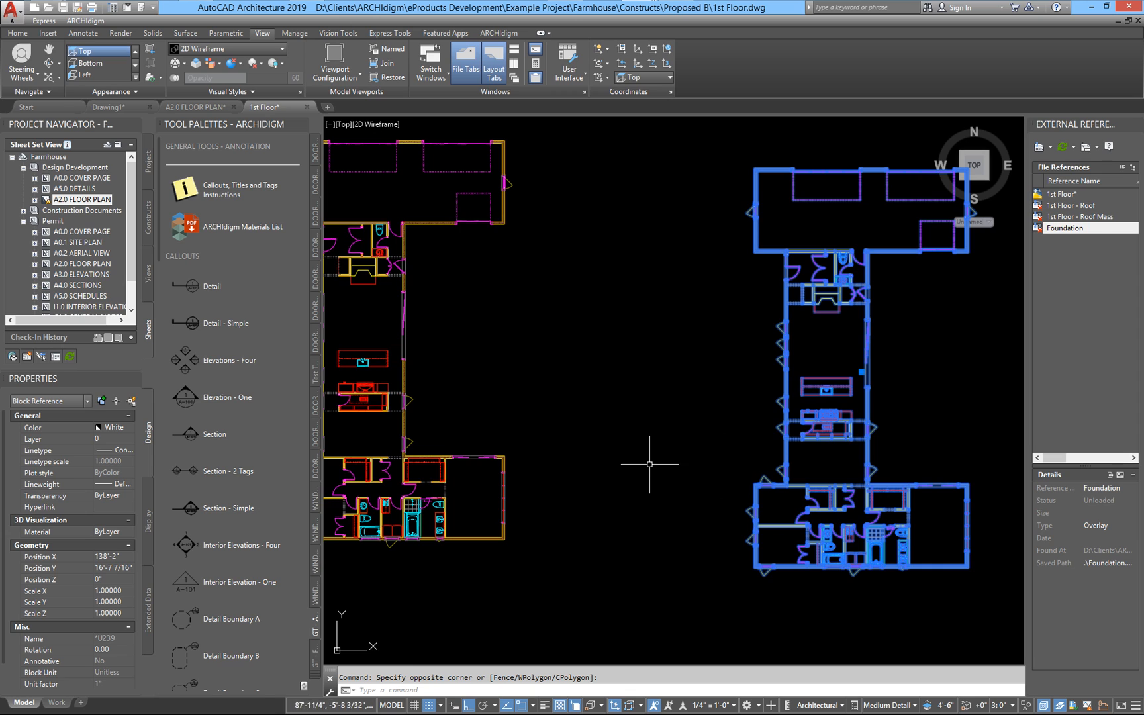
key(Delete)
scroll(664, 480, down, 2)
middle_drag(606, 490, 689, 518)
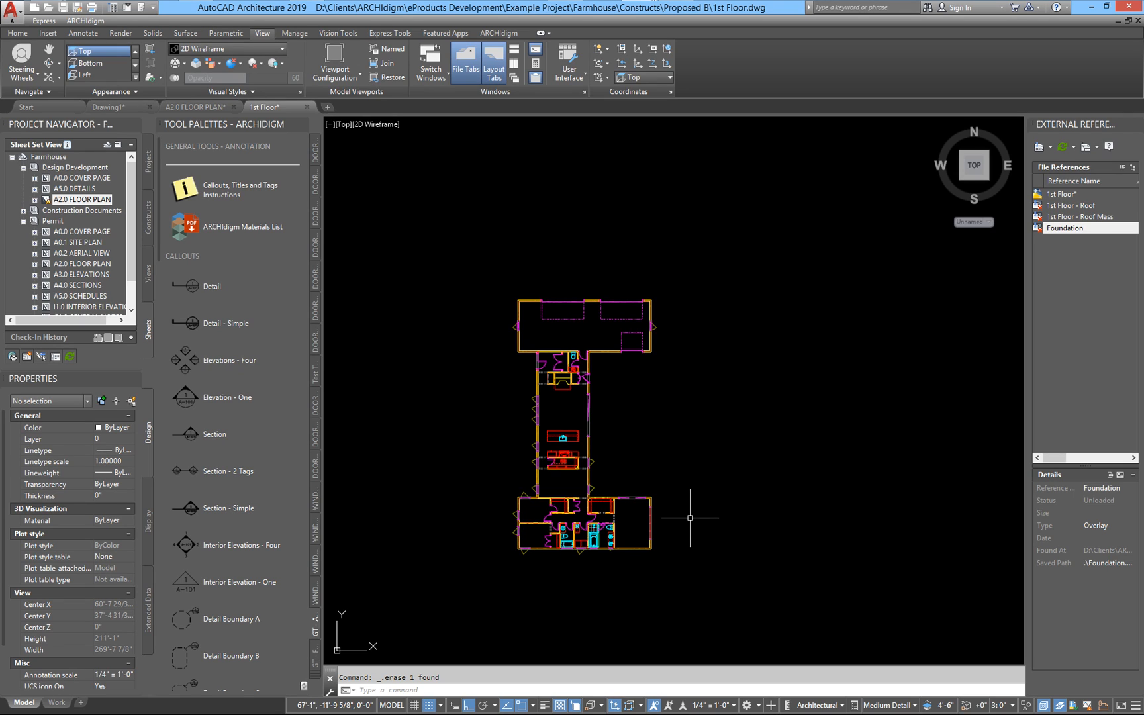
Run AECOBJEXPLODE to explode AEC objects to primitive graphics for the current view, using anonymous blocks and erasing the AEC objects
text(aec)
key(Return)
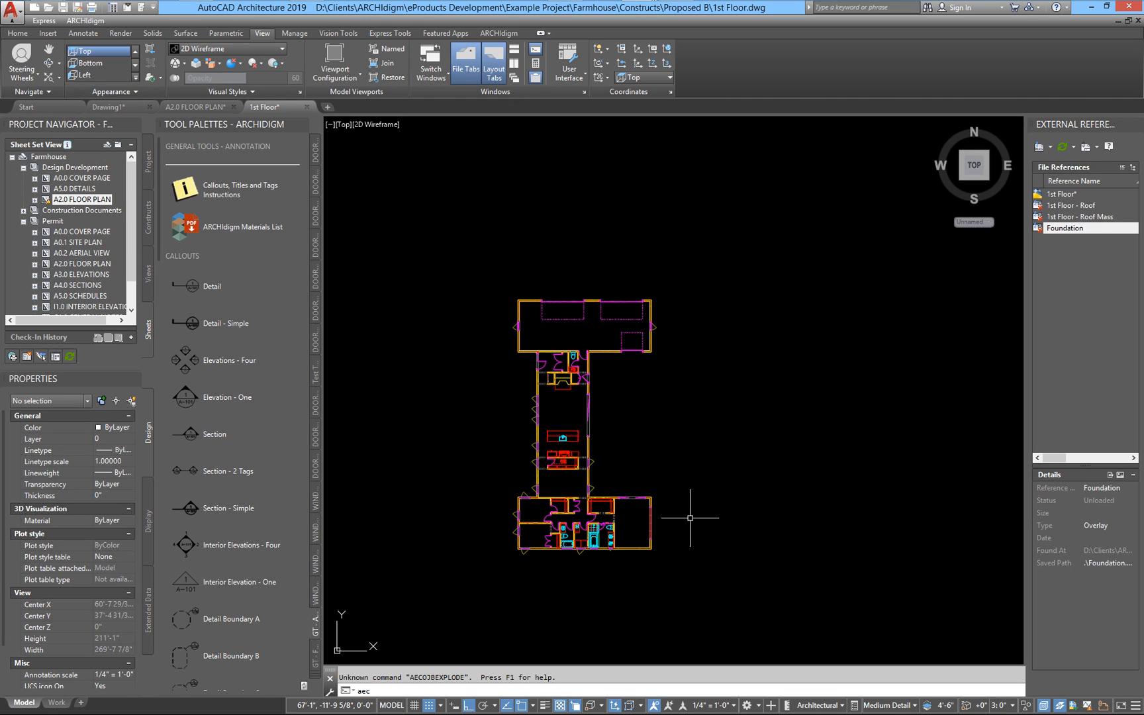
text(aecobjexplode)
key(Return)
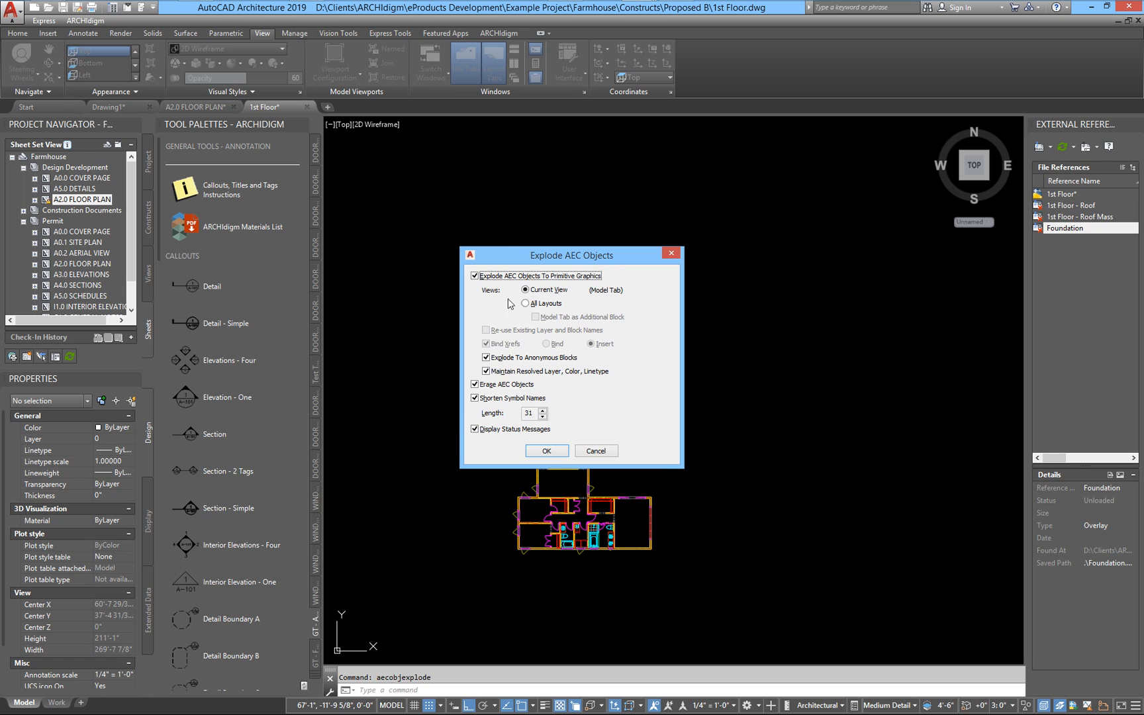
drag(518, 251, 384, 152)
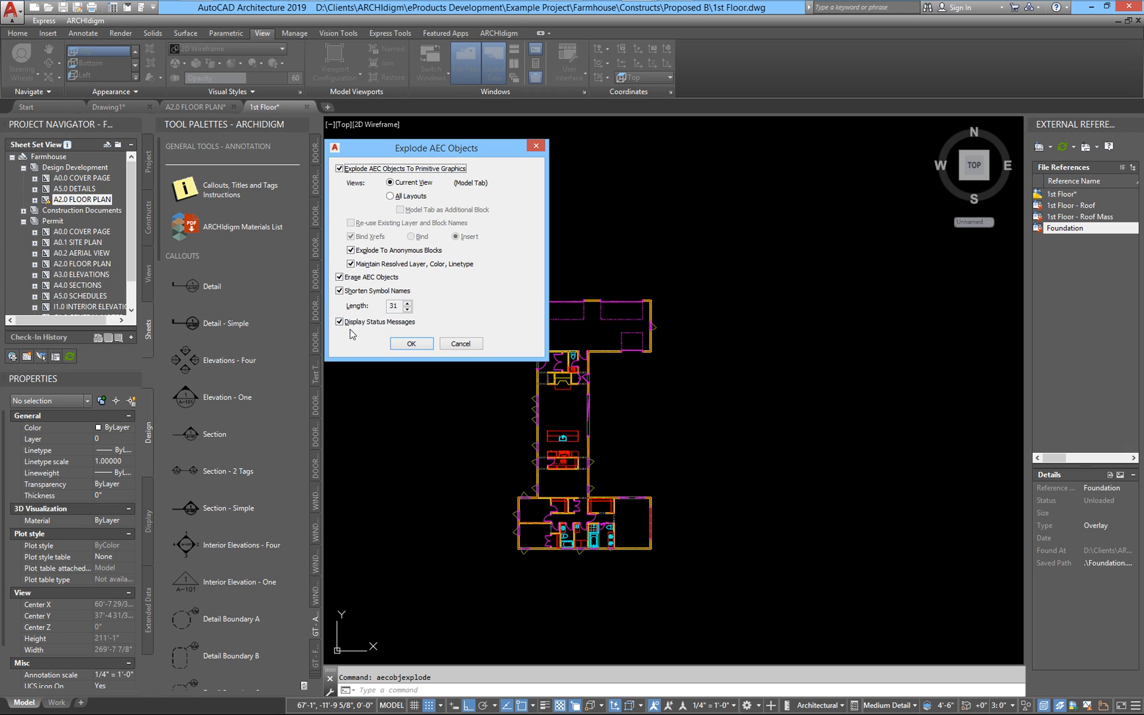
click(410, 343)
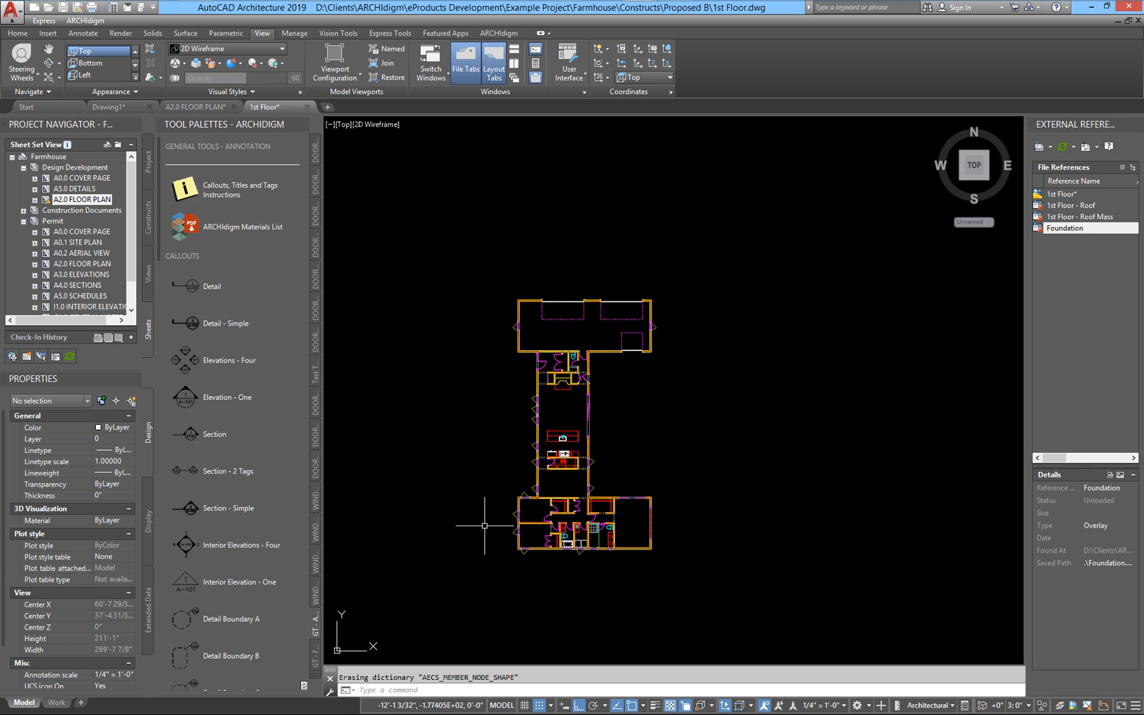
Examine the exploded floor plan from orbited 3D angles and restore the plan view with PLAN
scroll(486, 526, up, 3)
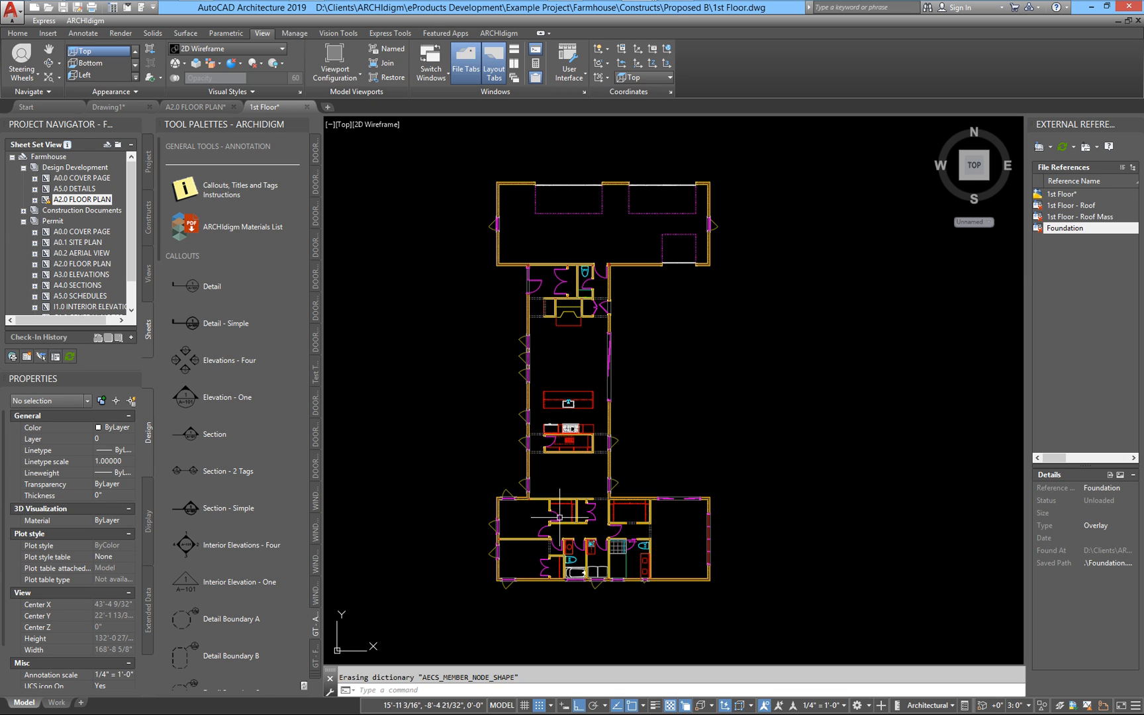
shift+middle_drag(560, 526, 620, 397)
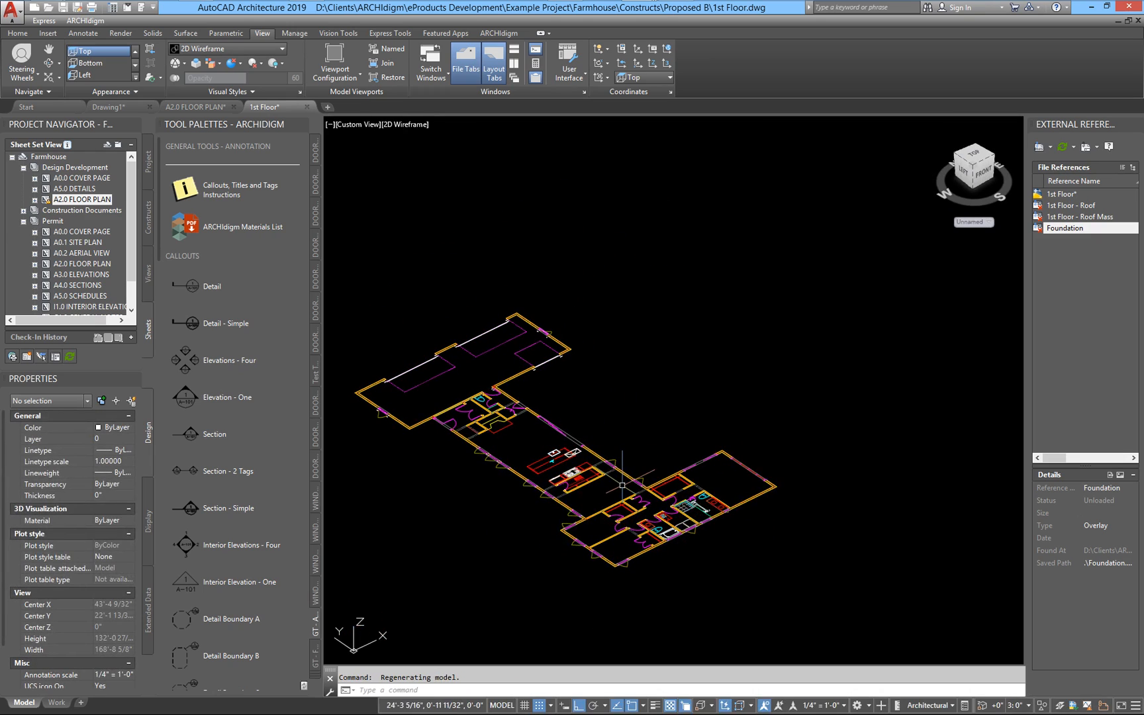
shift+middle_drag(597, 501, 570, 509)
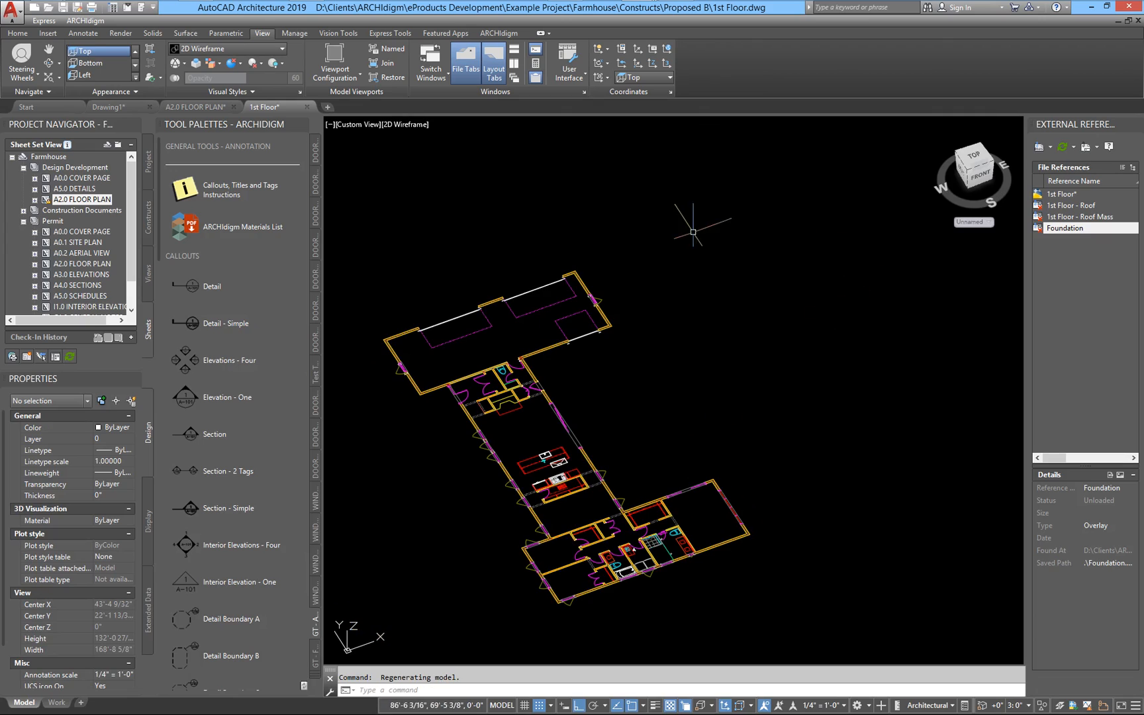
text(p)
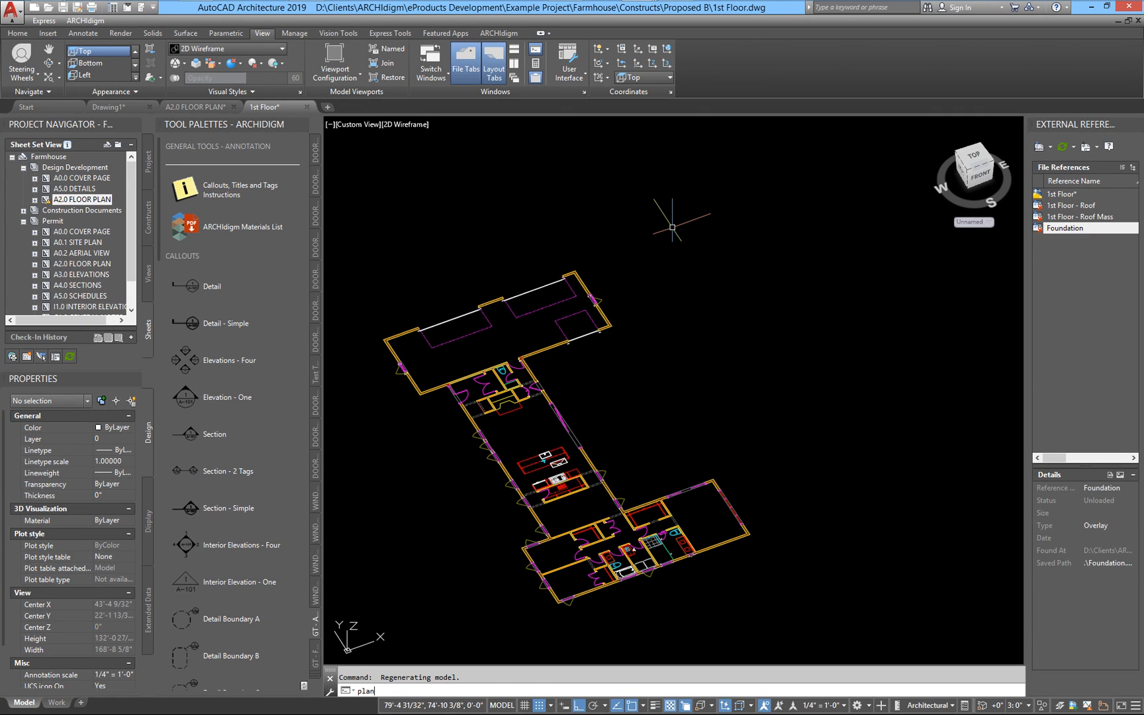
text(lan)
key(Return)
key(Return)
Inspect the swing arc and object type of a west wall window in the exploded plan, and clear the selection
scroll(555, 525, up, 3)
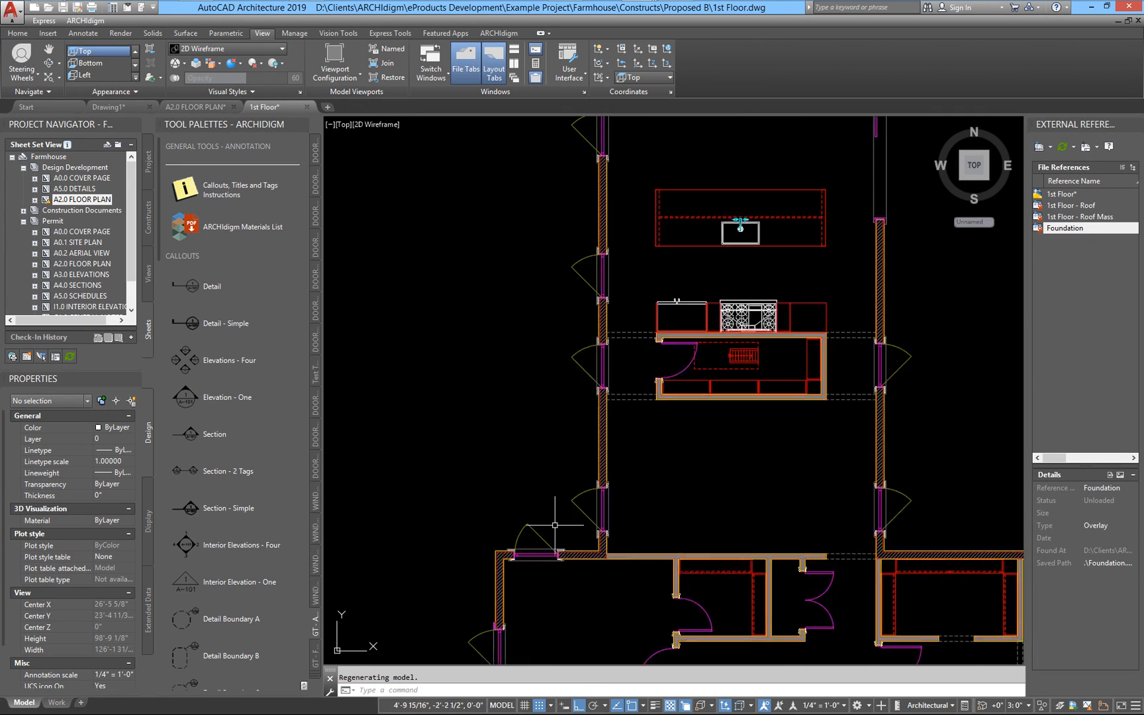
scroll(555, 525, up, 5)
scroll(557, 370, down, 2)
scroll(519, 327, up, 3)
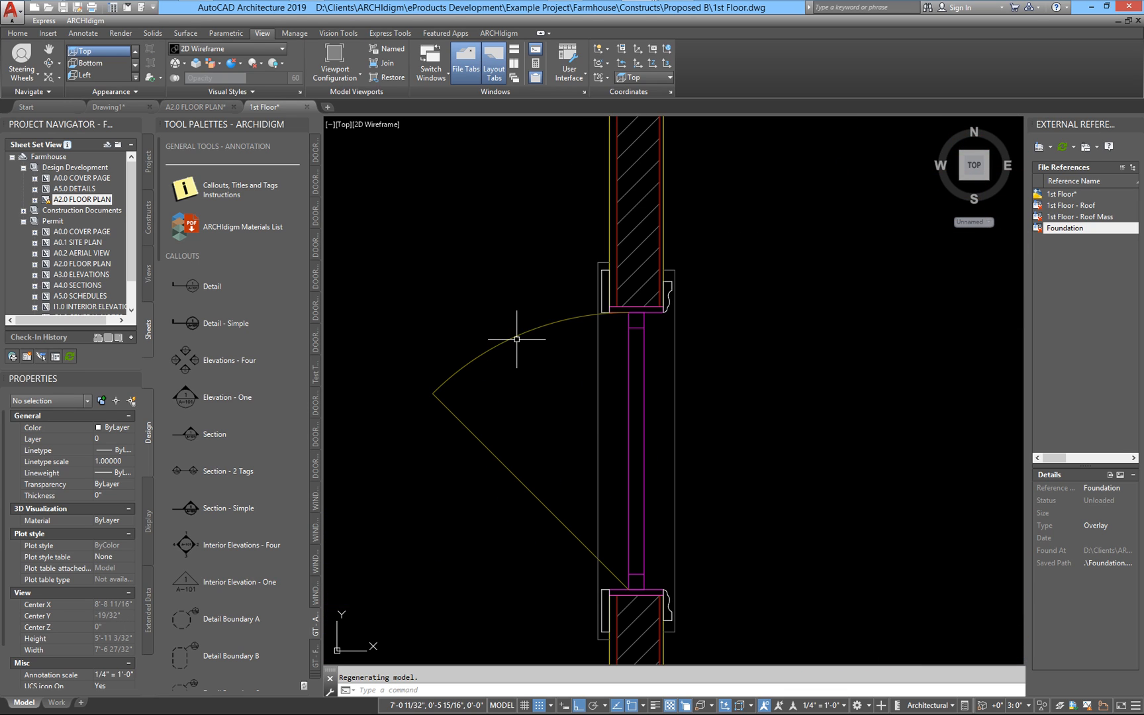
click(516, 339)
scroll(662, 444, down, 2)
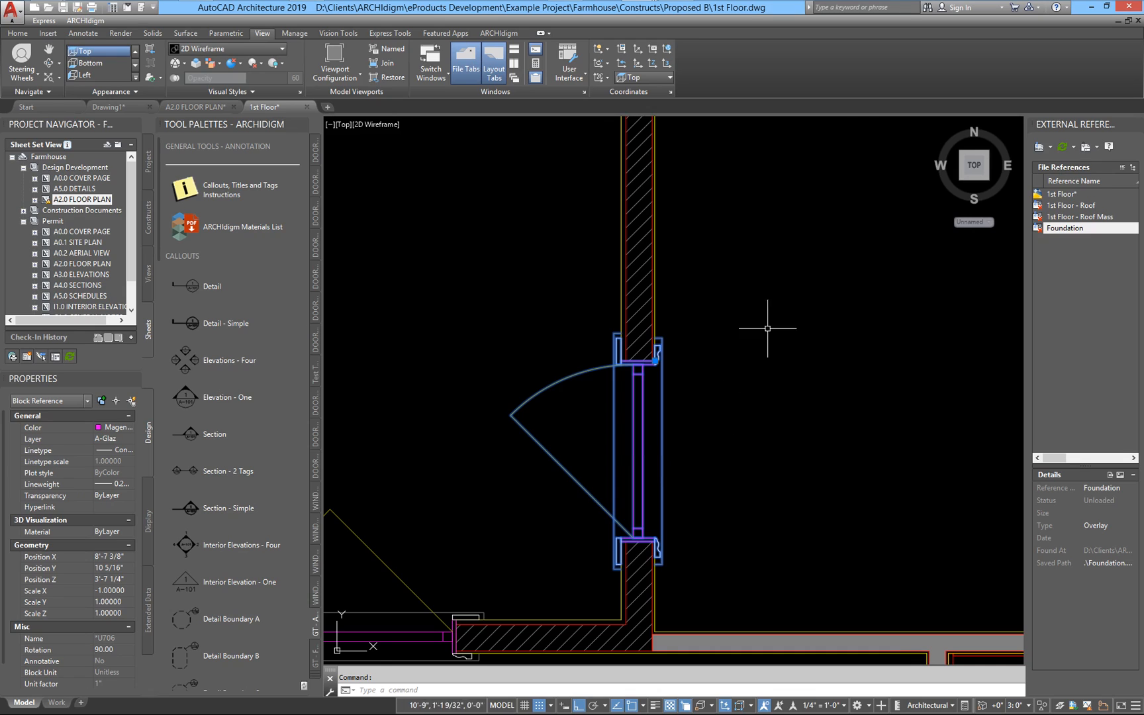
scroll(628, 526, down, 2)
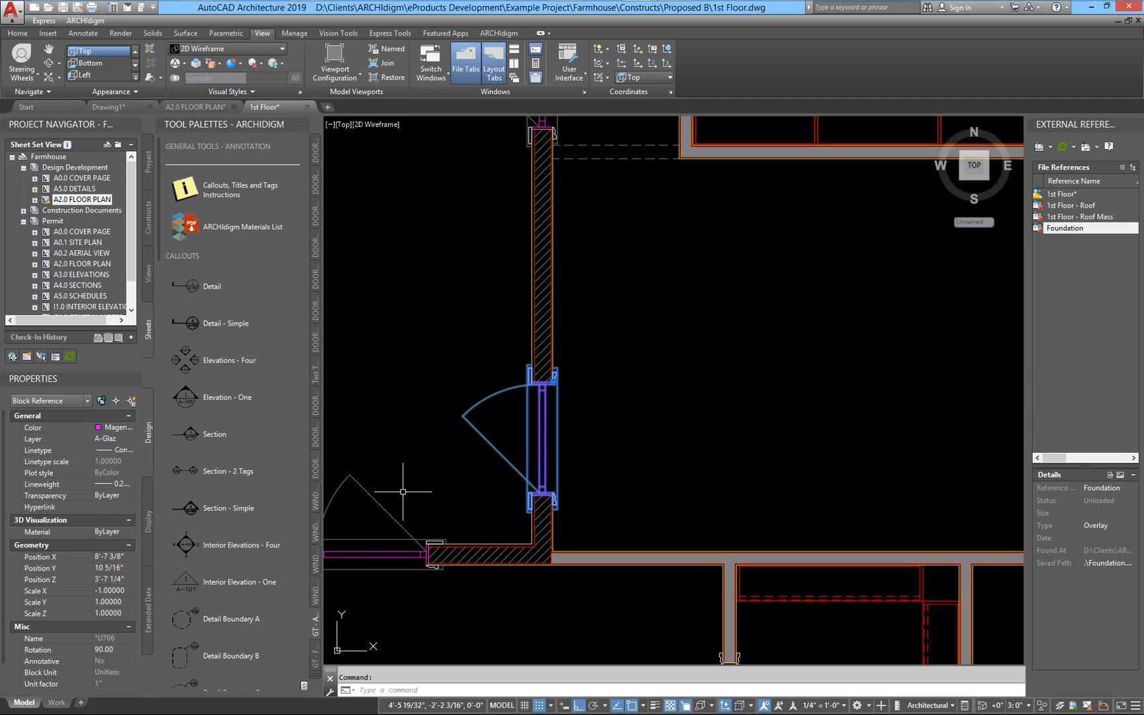
key(Escape)
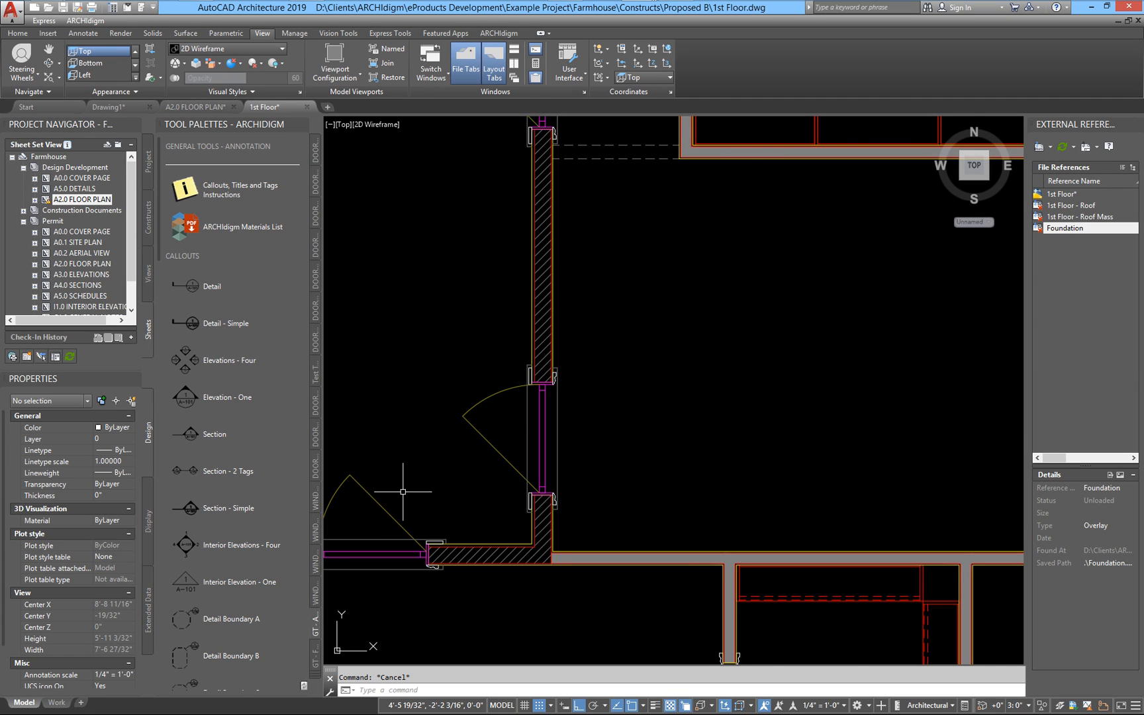
Check the object type and layer of the west wall in the exploded plan, and clear the selection
scroll(403, 491, down, 2)
click(527, 378)
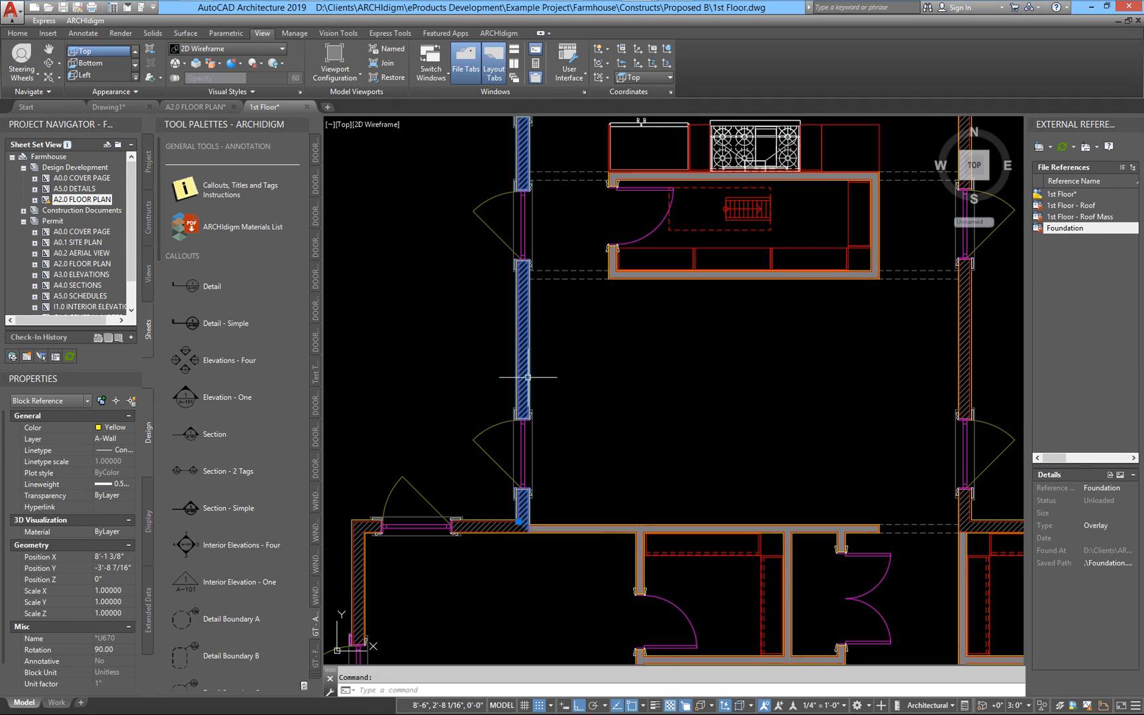
scroll(541, 396, up, 1)
scroll(542, 396, down, 3)
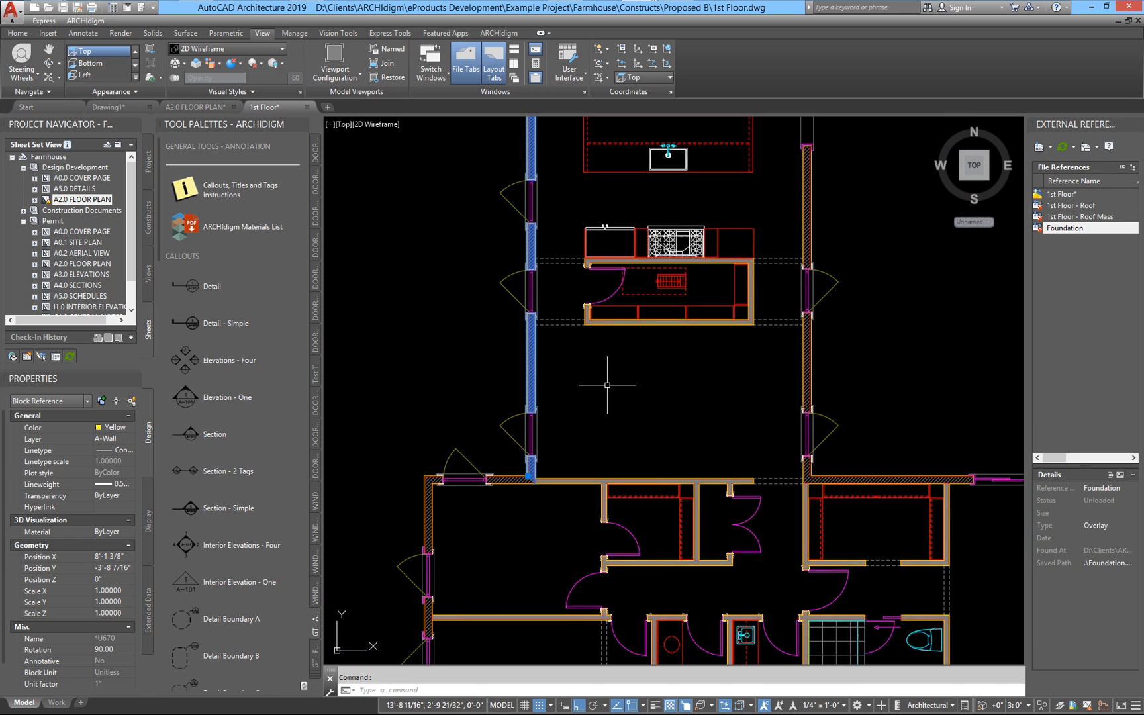
scroll(682, 264, up, 4)
key(Escape)
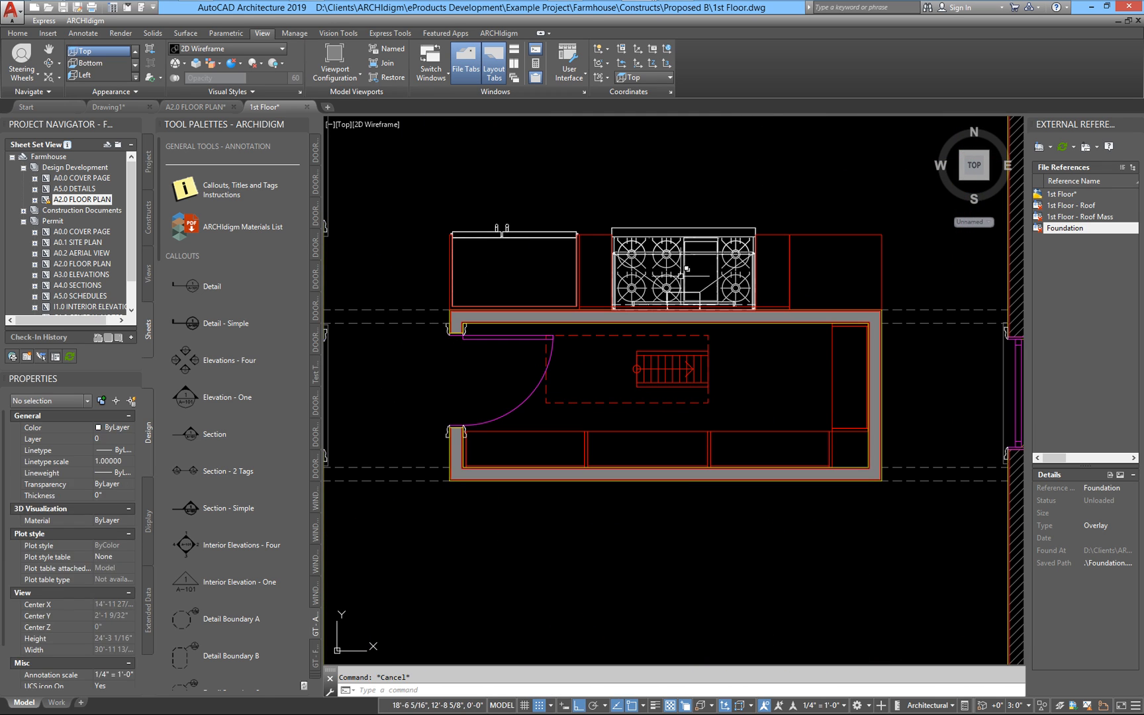
Inspect the object types and properties of the closet casework, the double door and the west wall, and clear the selection
scroll(686, 269, down, 4)
click(672, 567)
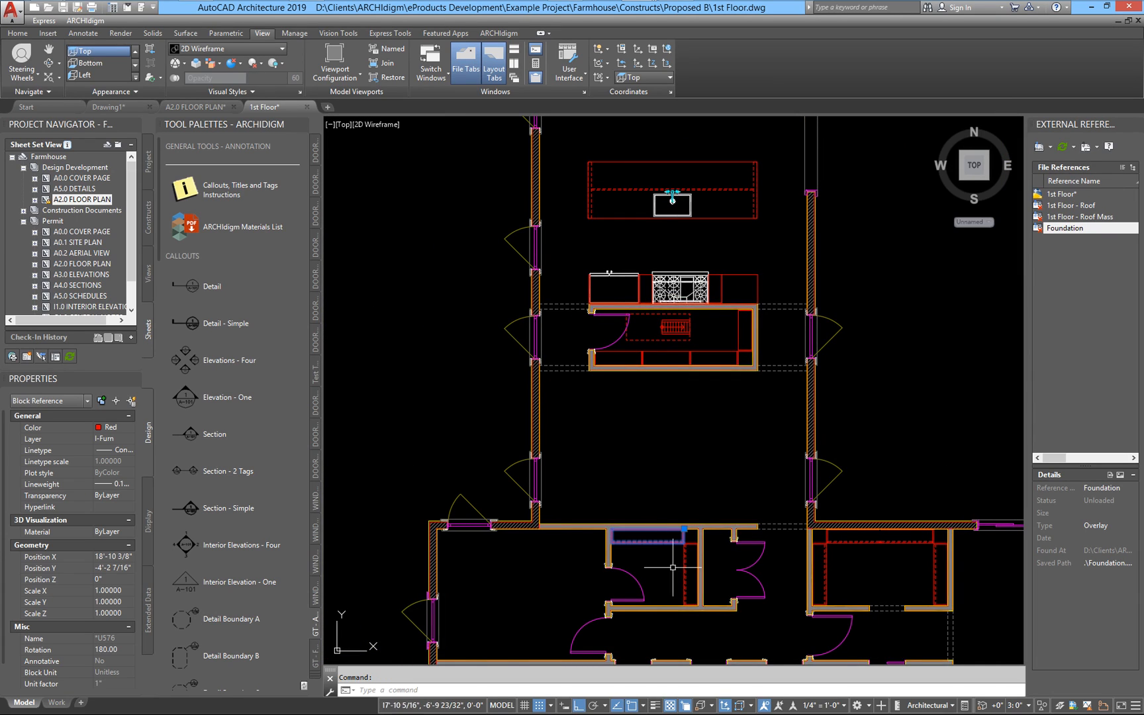
middle_drag(673, 567, 661, 471)
click(733, 476)
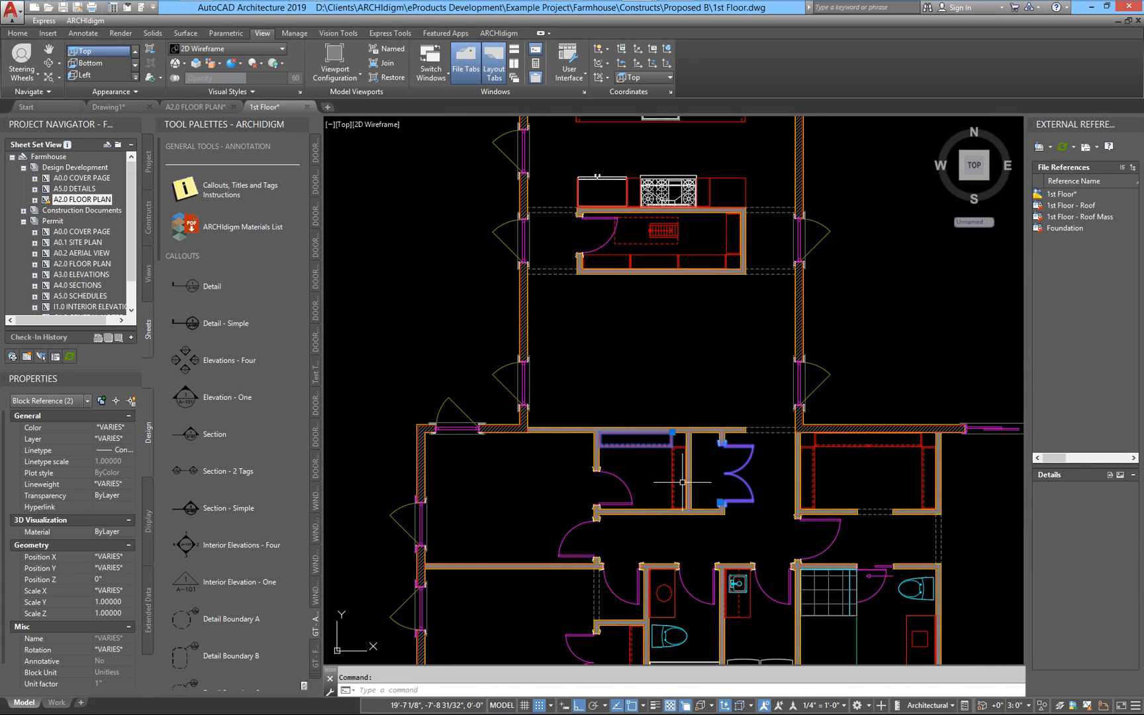
key(Escape)
click(531, 412)
scroll(532, 413, up, 5)
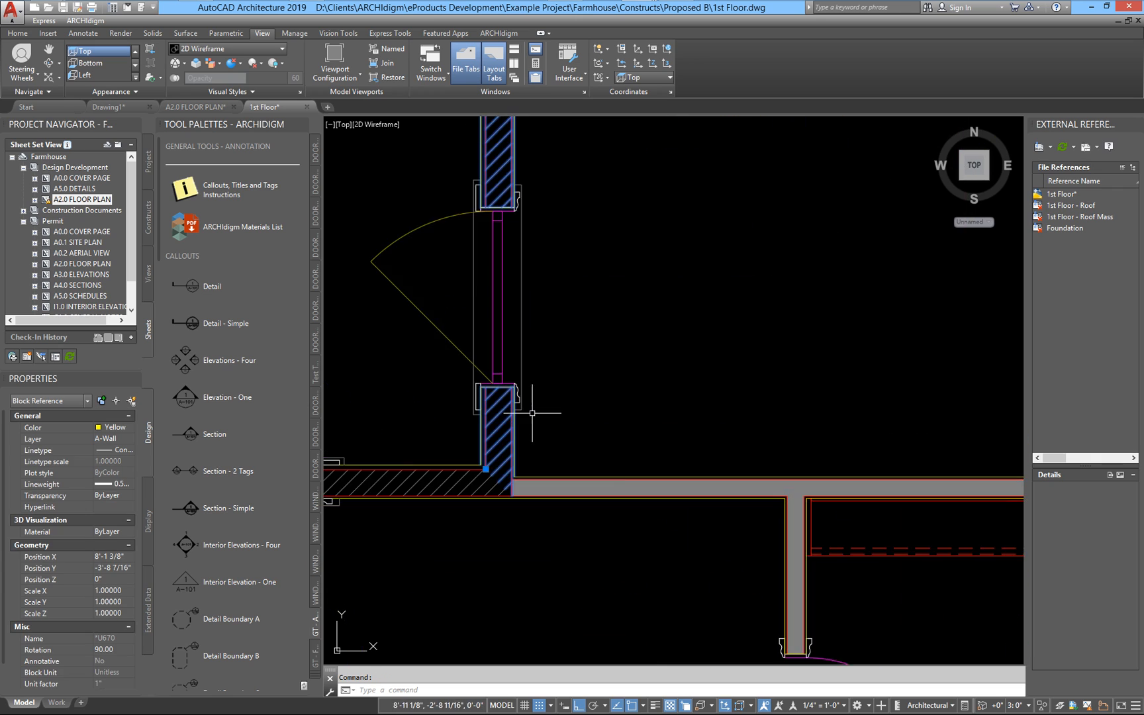
scroll(532, 412, down, 5)
key(Escape)
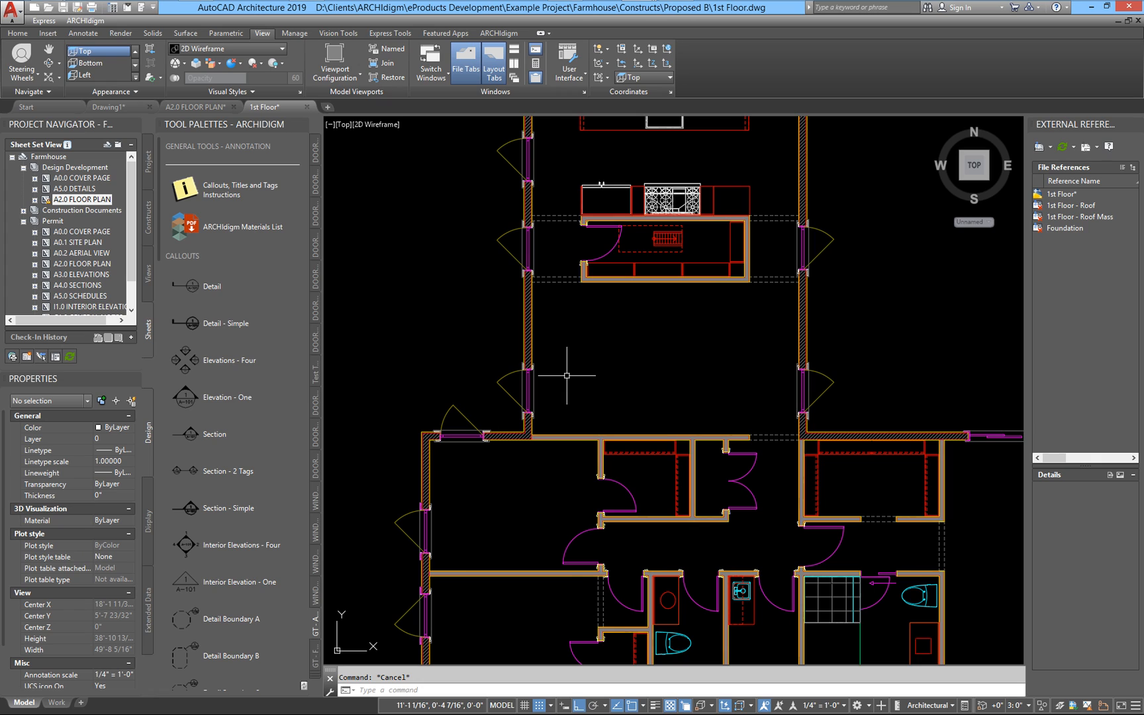
Reopen the AECOBJEXPLODE options, turn off Maintain Resolved Layer, Color, Linetype, and cancel without exploding
text(AECOBJEXPLODE)
key(Return)
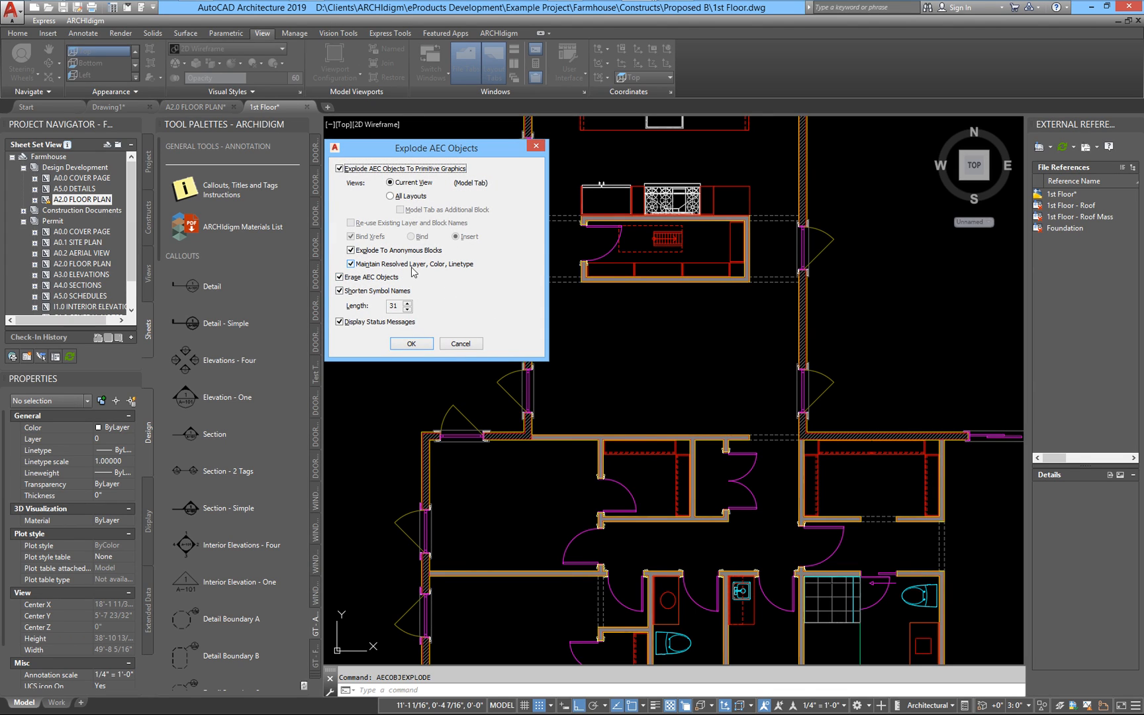
click(352, 264)
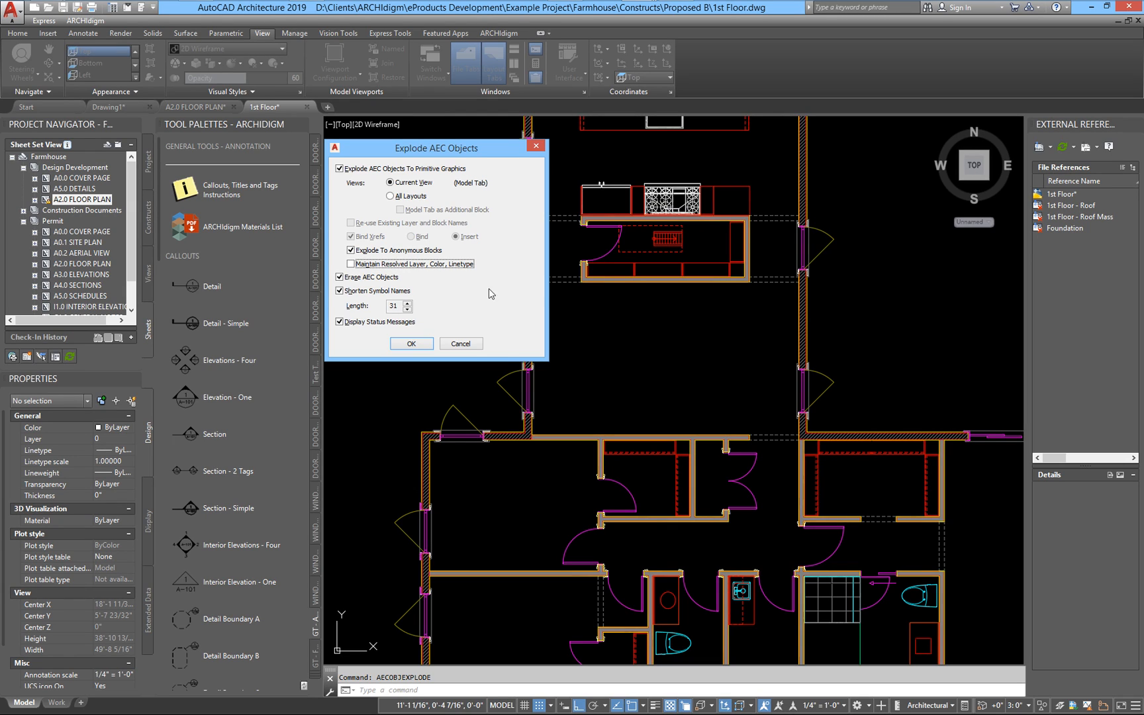
click(461, 343)
Explode the block of the west wall window nearest the inside corner into its component objects
mouse_move(527, 368)
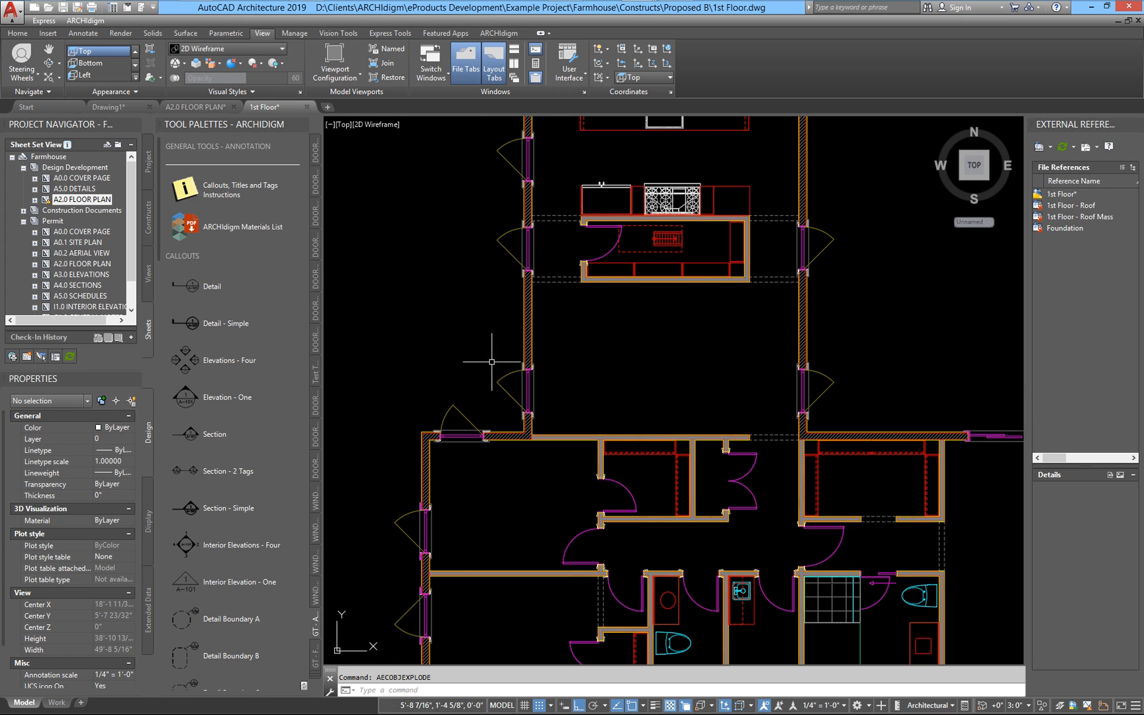
scroll(523, 381, up, 6)
click(492, 331)
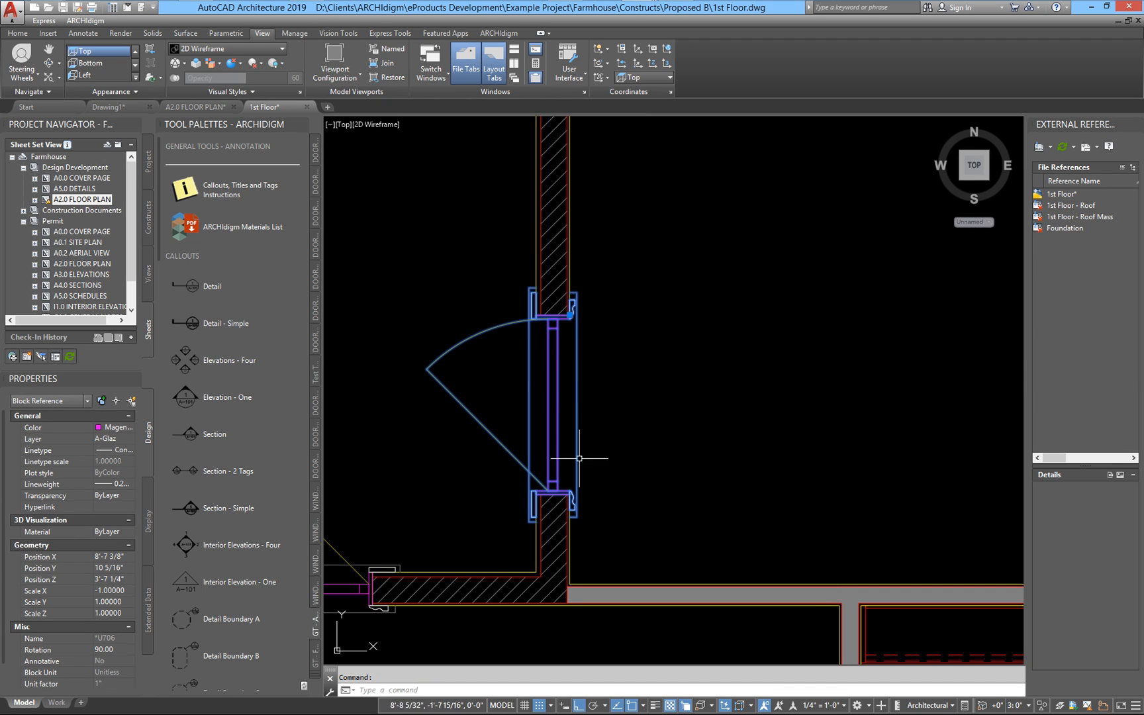
scroll(541, 358, up, 2)
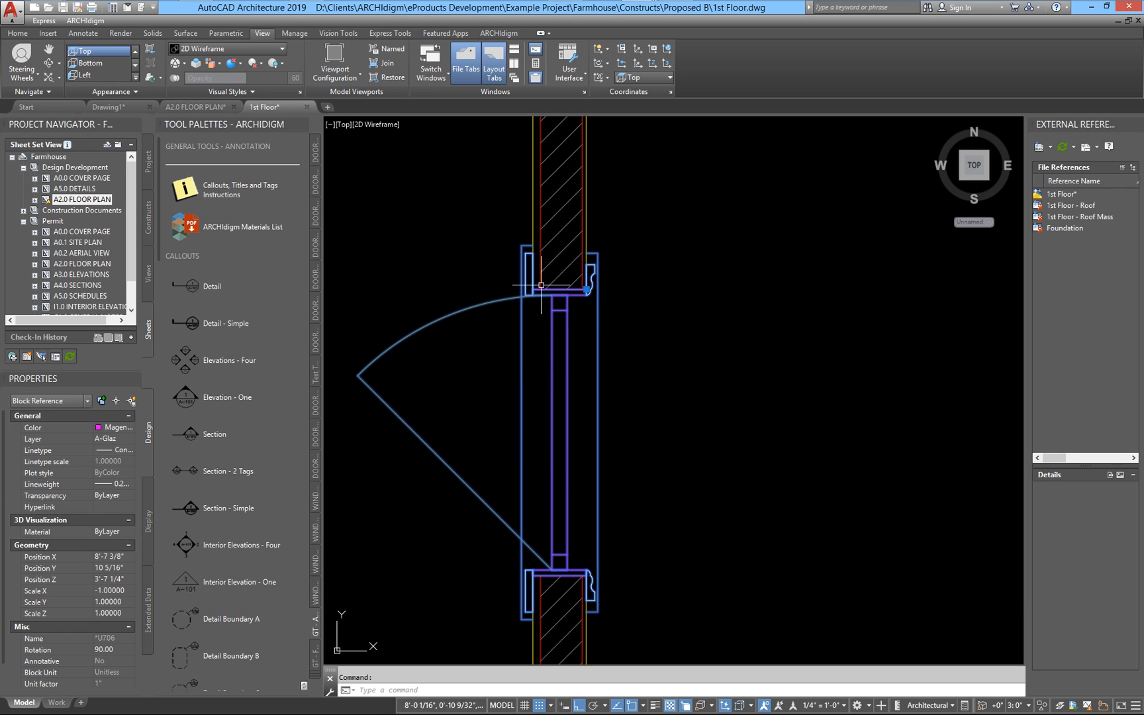
scroll(602, 351, down, 2)
key(Escape)
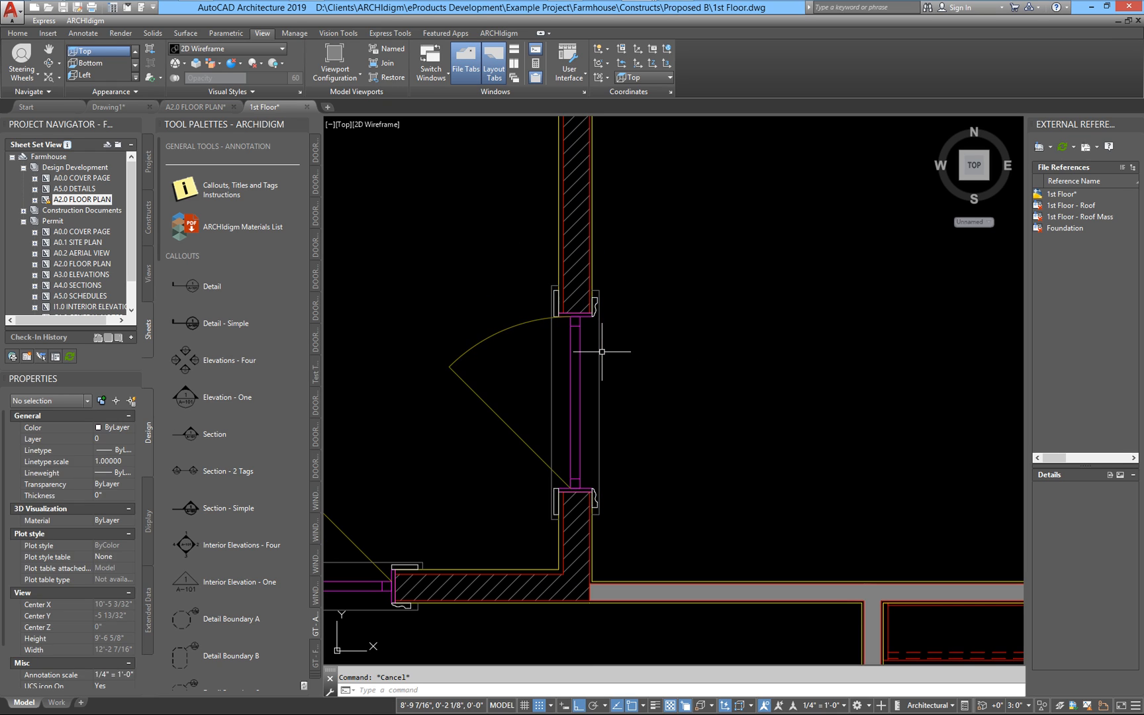
text(x)
key(Return)
click(510, 328)
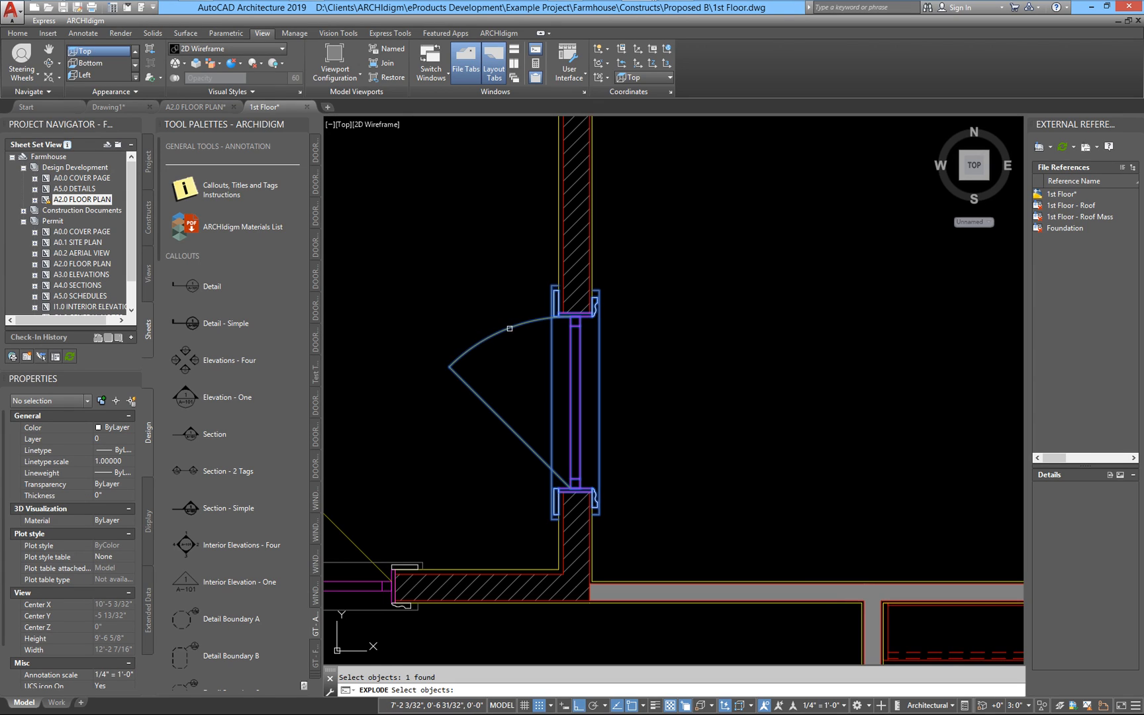
key(Return)
Inspect the object types, colors and linetypes of the exploded window's swing, sill line and glazing outline, and clear the selection
click(510, 329)
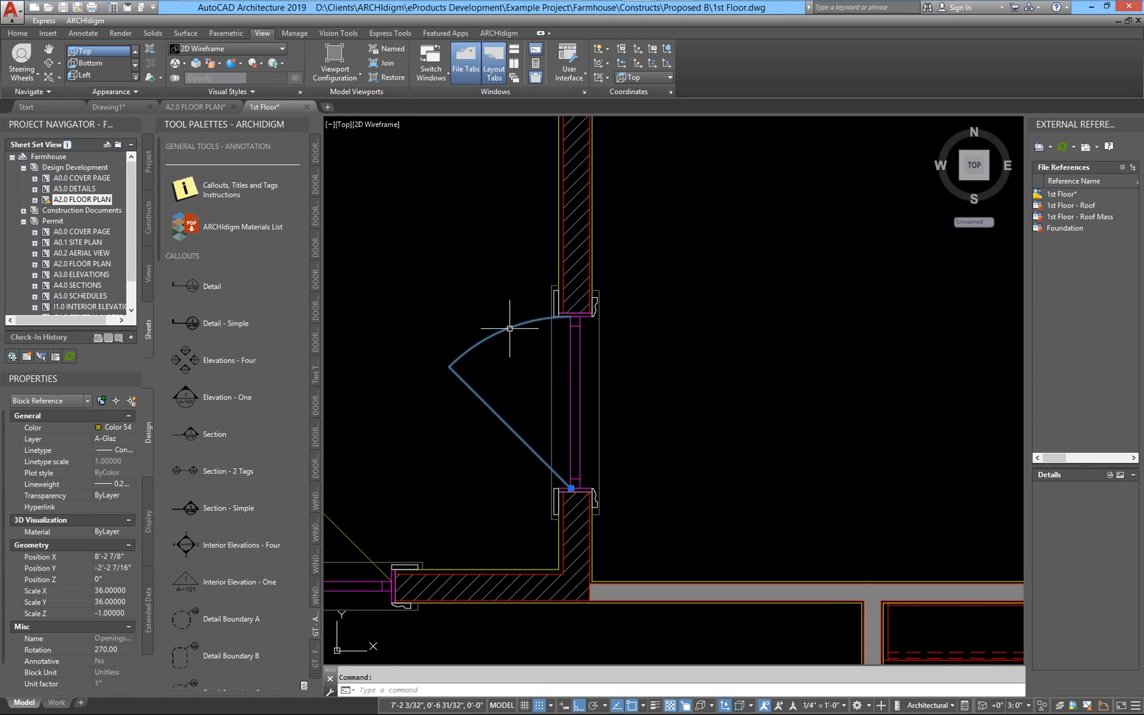
click(599, 309)
key(Escape)
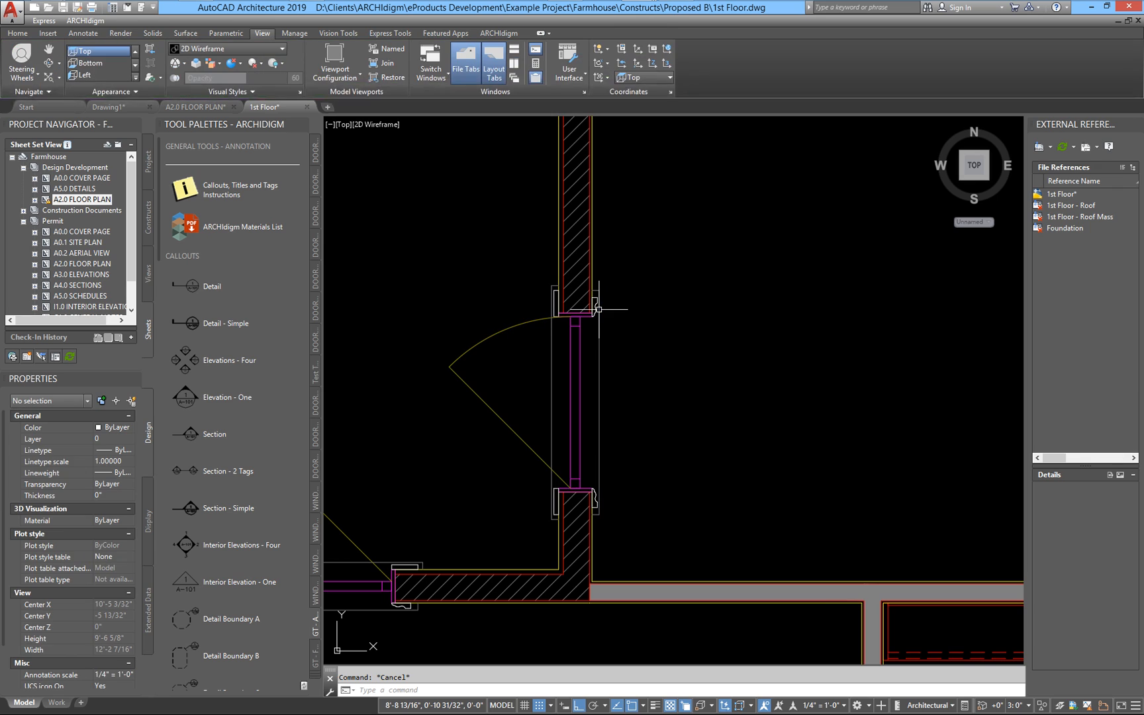
click(551, 415)
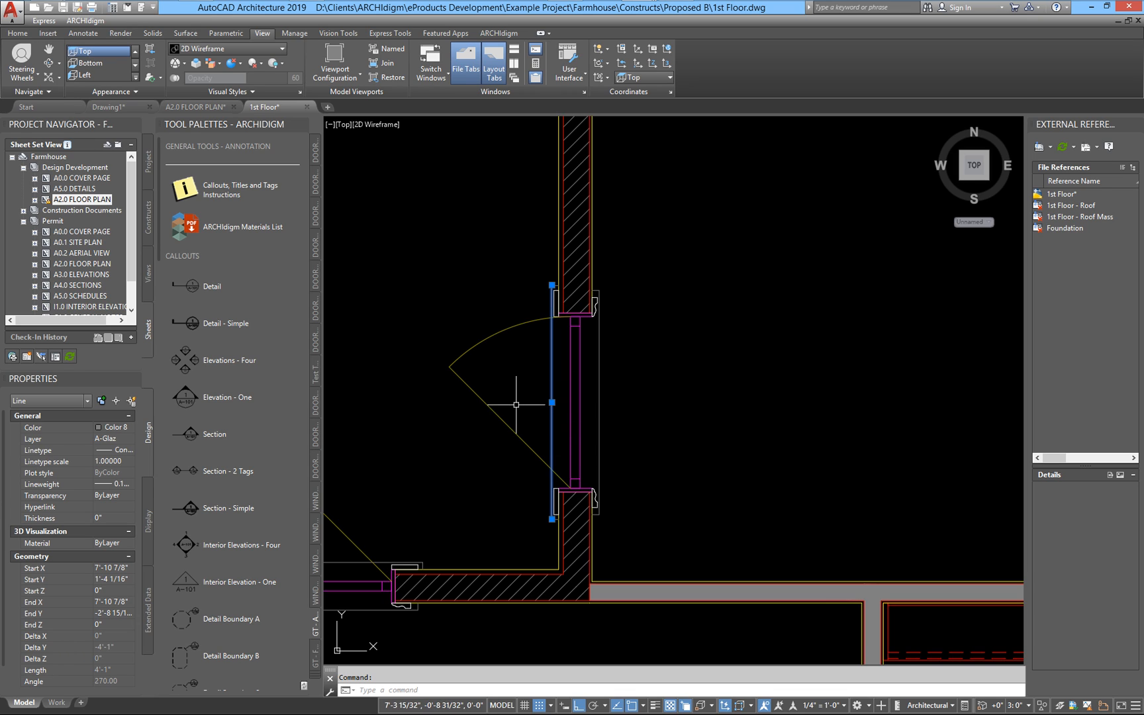
click(120, 441)
key(Escape)
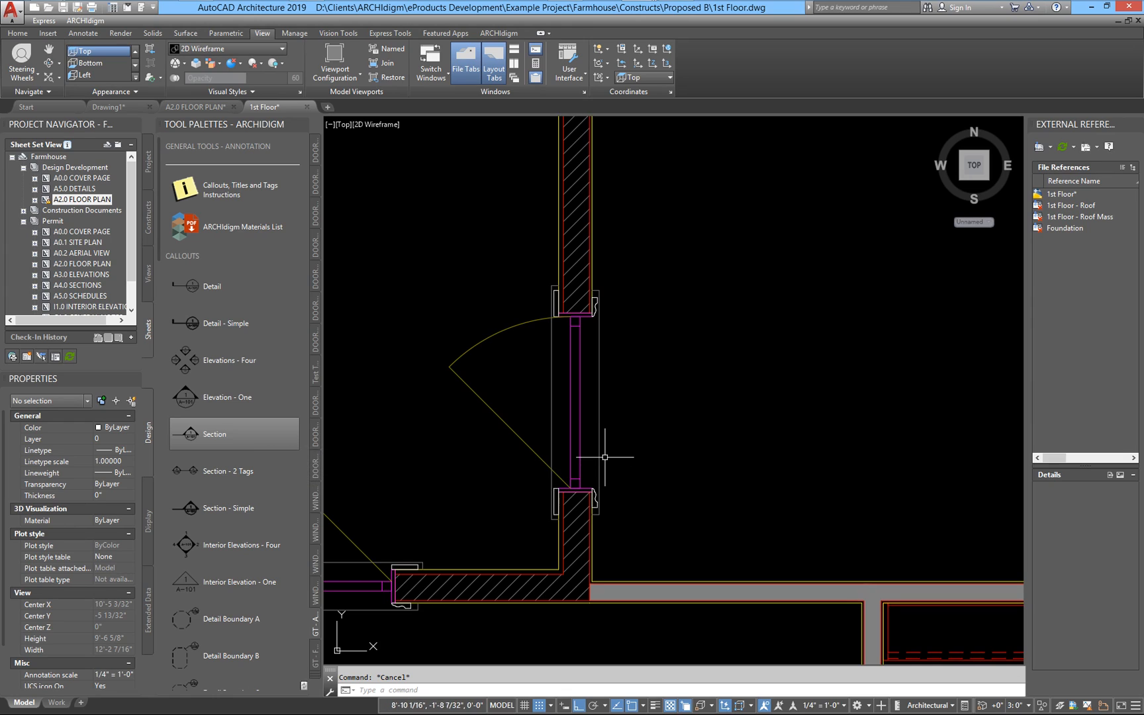
click(528, 445)
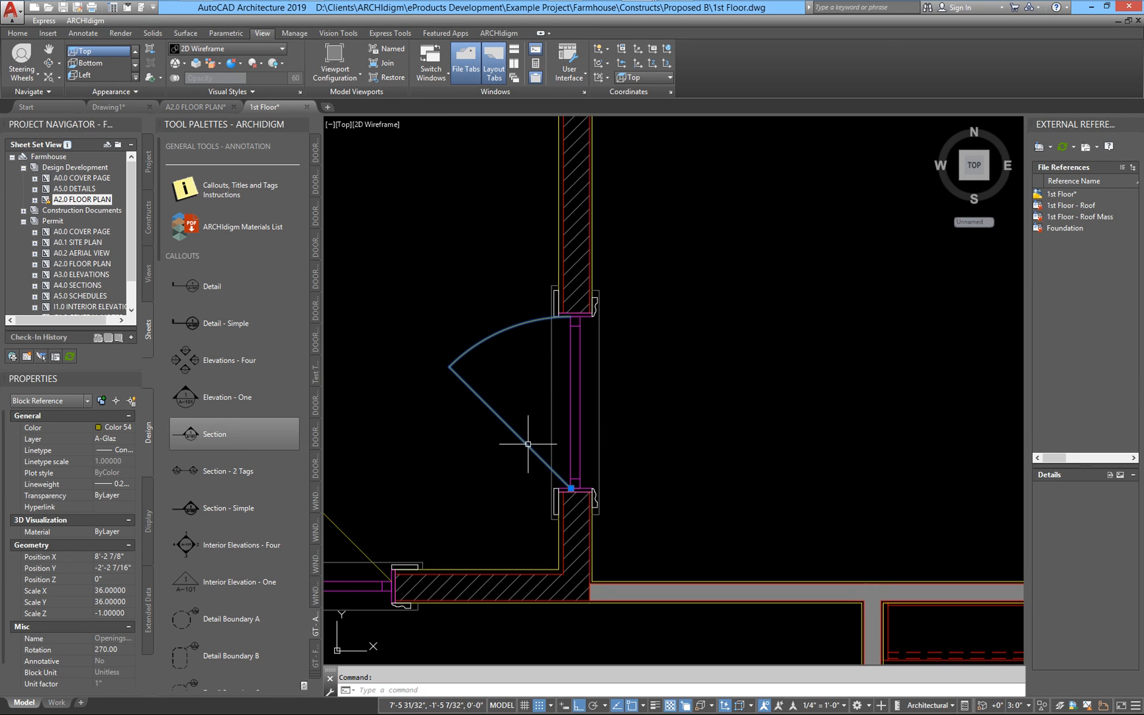
key(Escape)
click(581, 439)
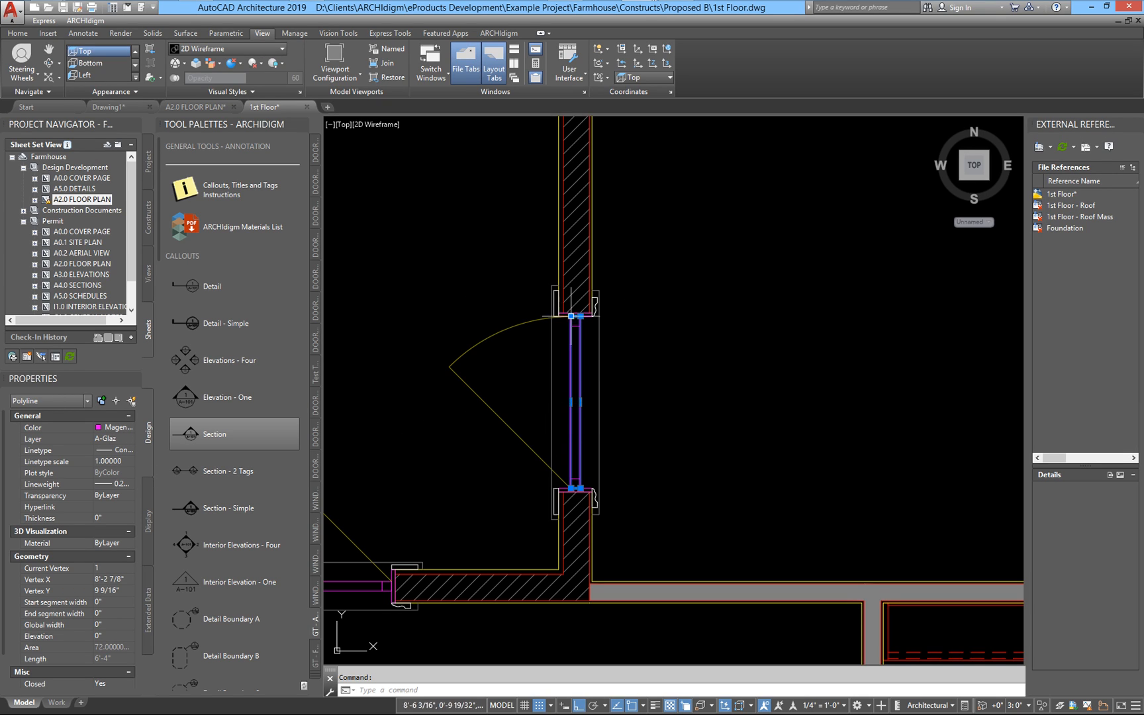
key(Escape)
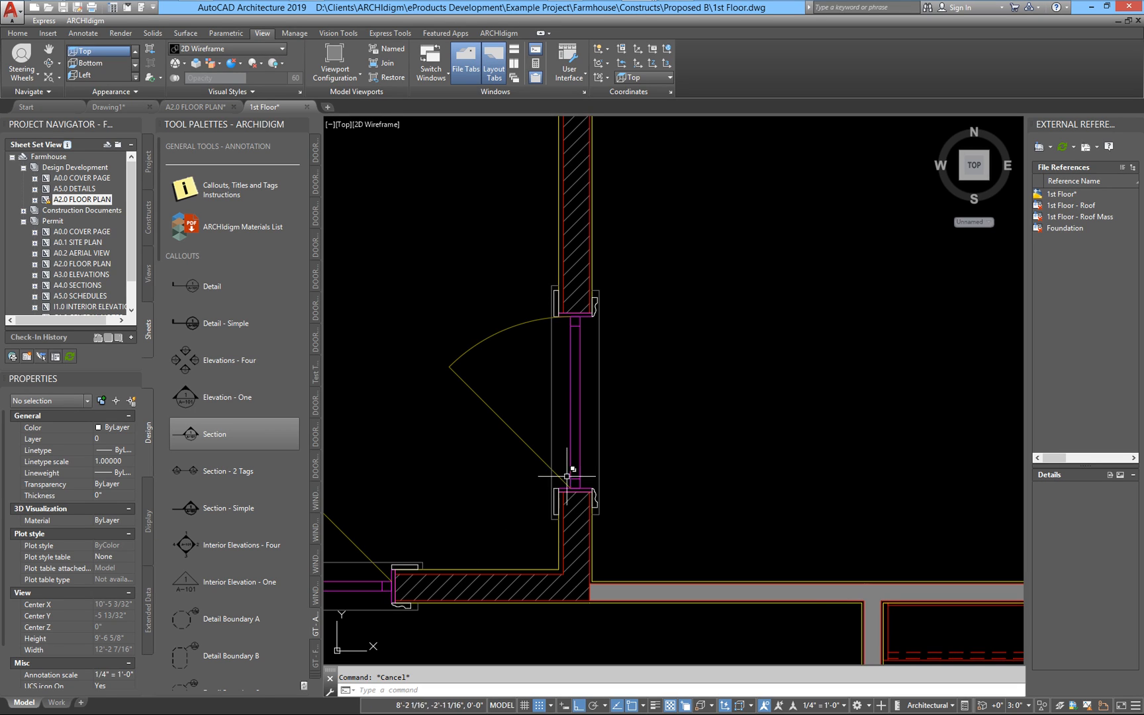
Set the color of all the exploded window's components to ByLayer and check the result on its interior sill line
click(570, 445)
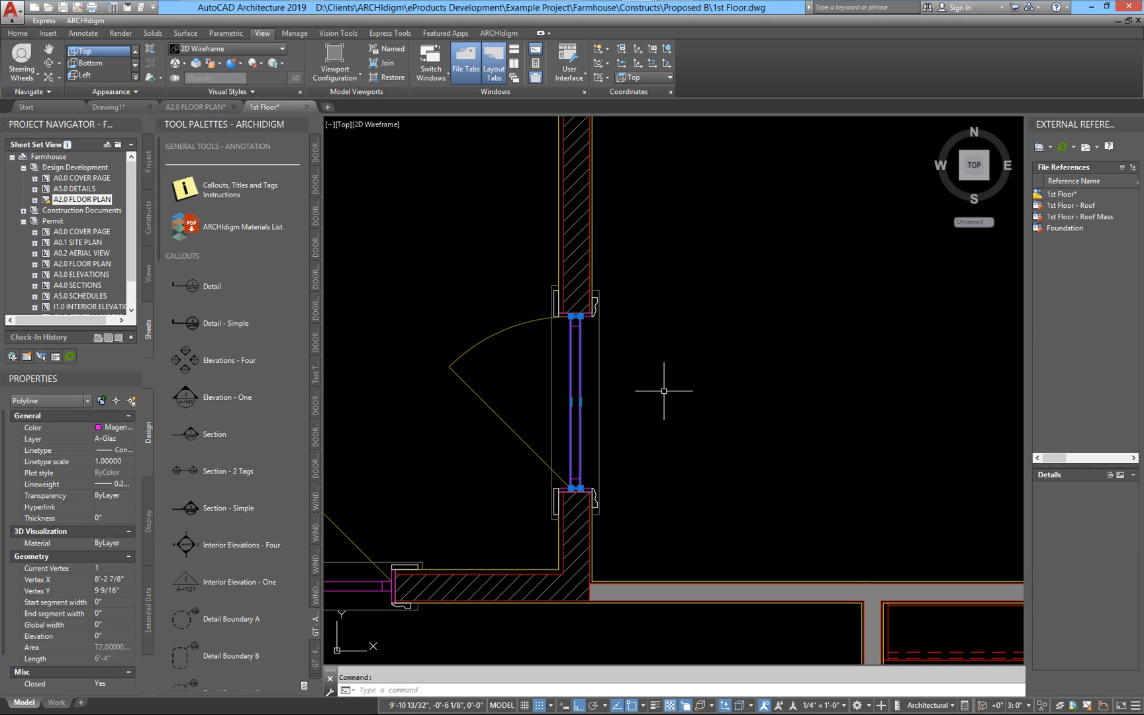
click(113, 428)
drag(132, 475, 133, 452)
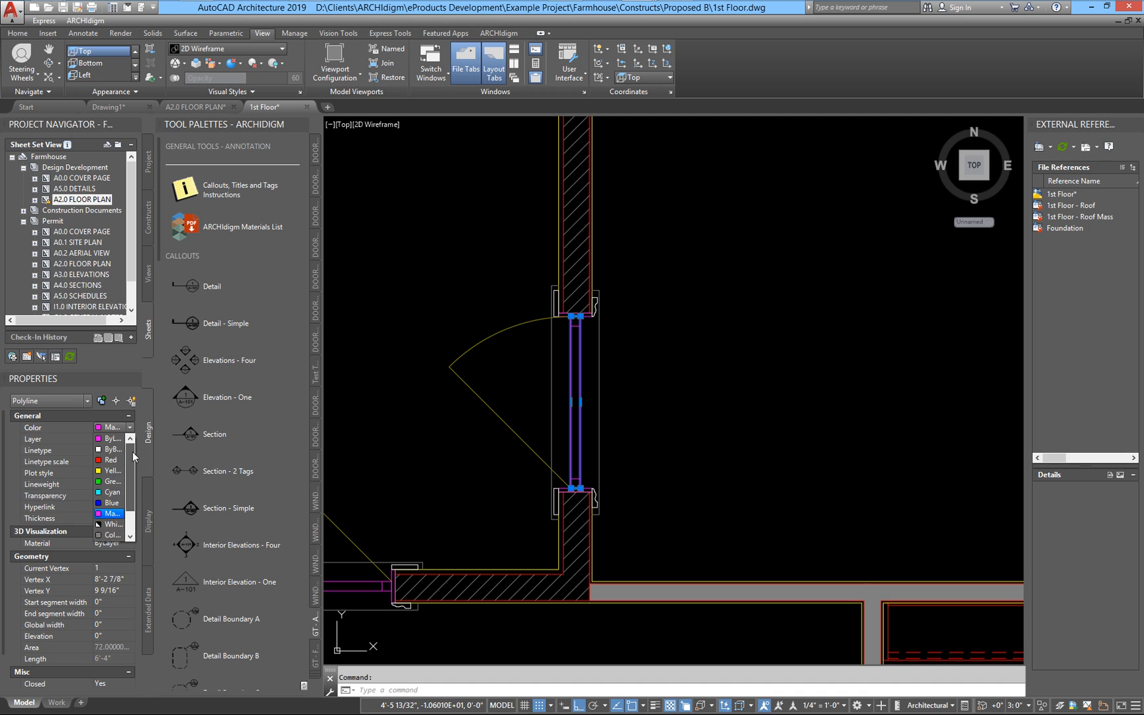
key(Escape)
click(443, 530)
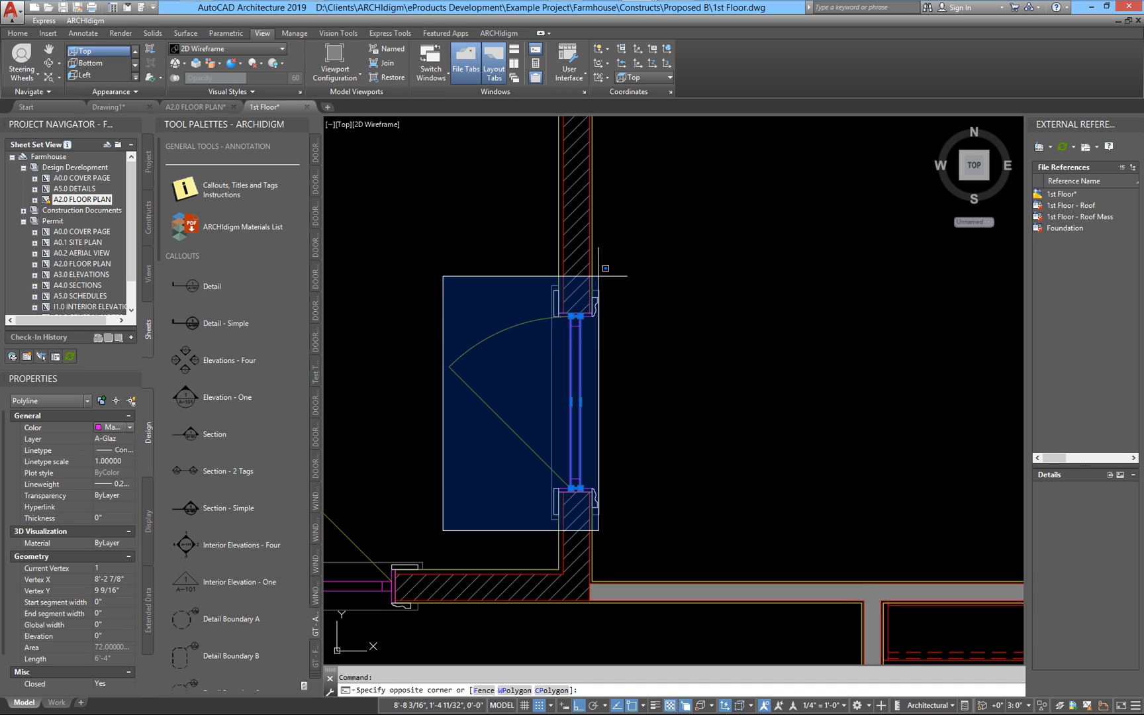
click(624, 267)
click(117, 427)
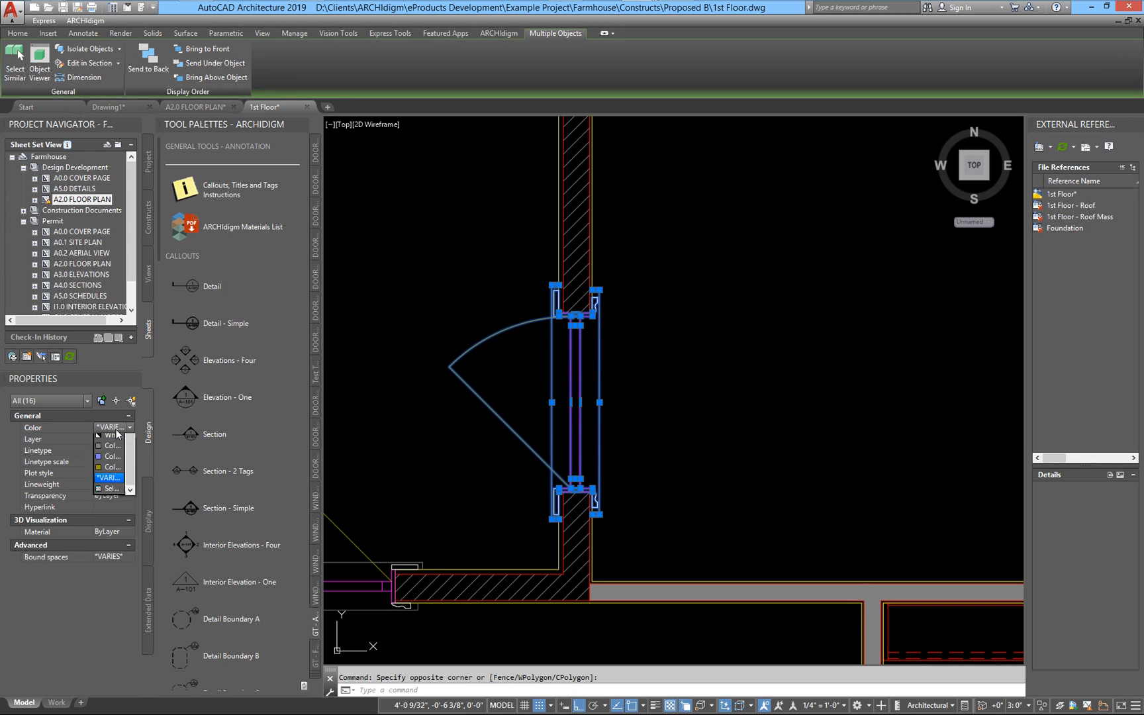
scroll(120, 439, up, 2)
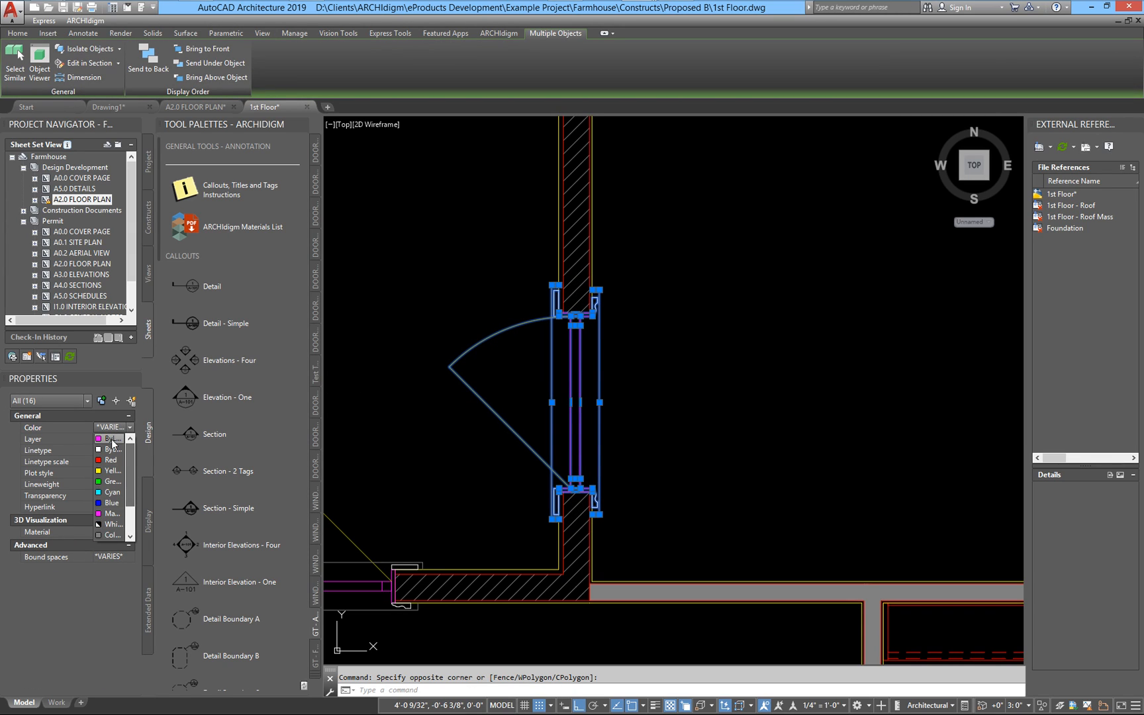
click(111, 438)
key(Escape)
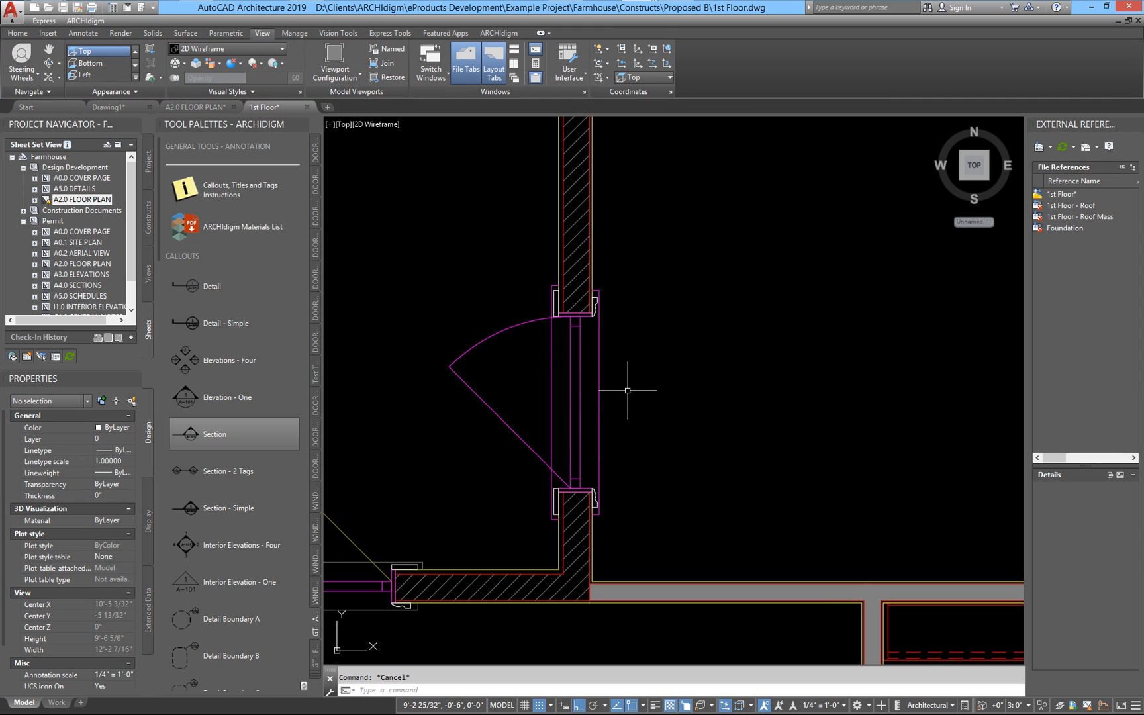
click(599, 397)
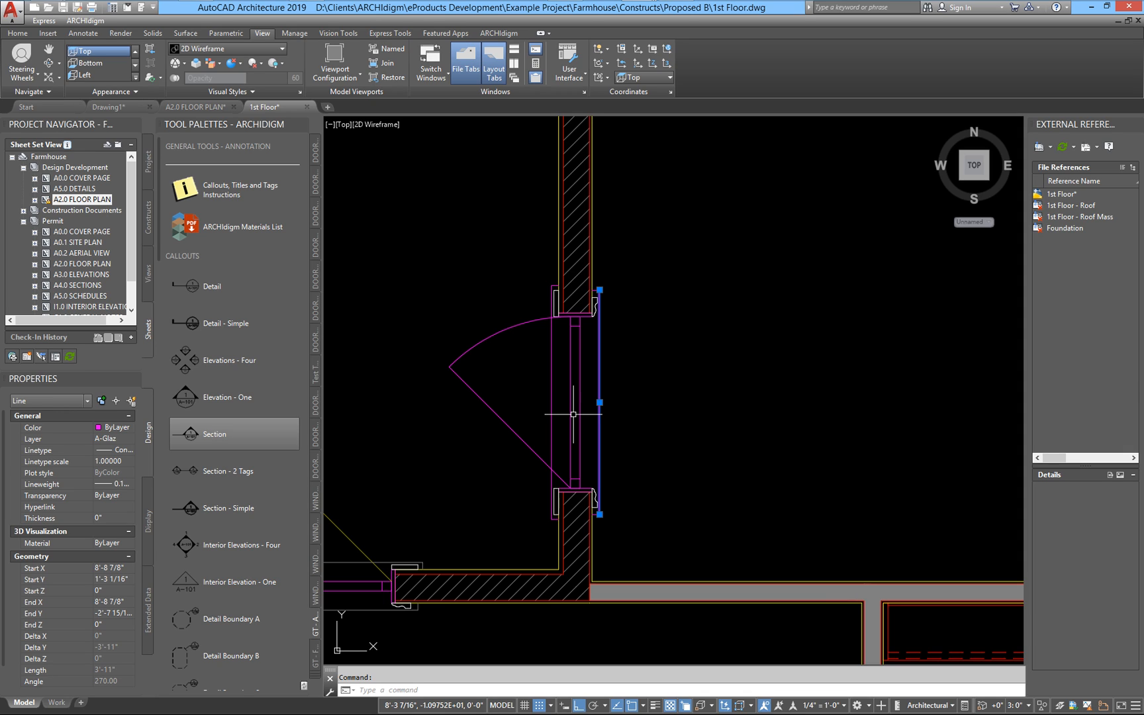
key(Escape)
Examine the window in context and orbit the exploded floor plan to check the geometry's elevations from 3D angles
scroll(574, 414, down, 4)
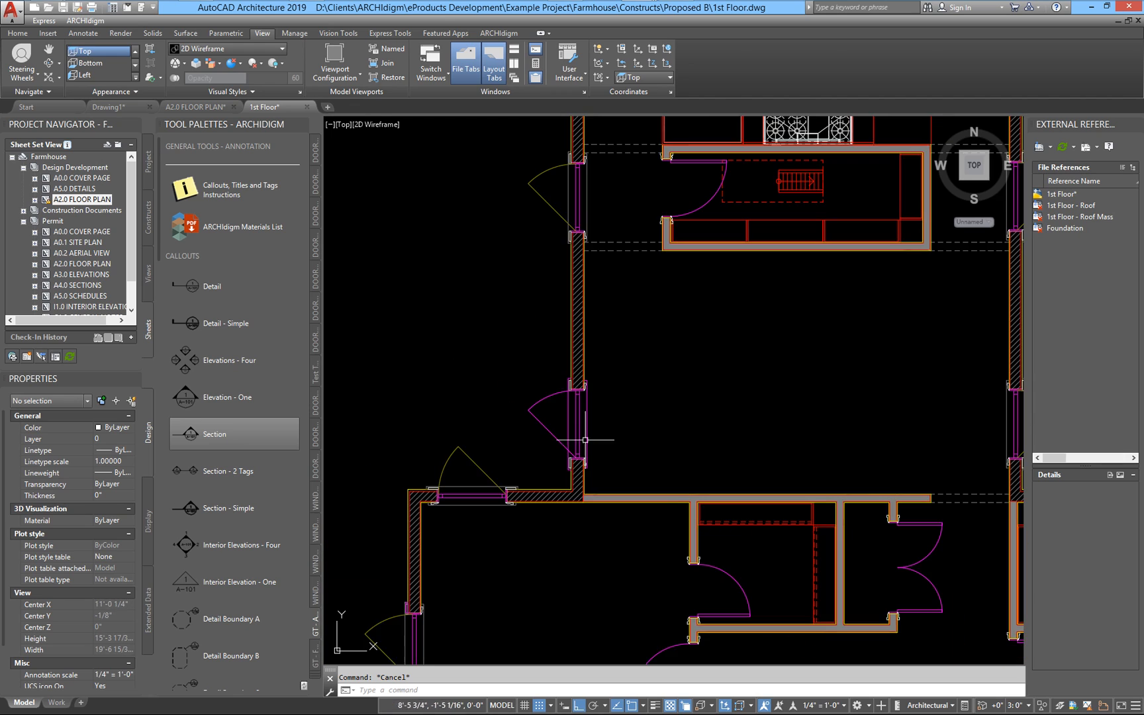
scroll(592, 431, up, 2)
scroll(592, 434, up, 1)
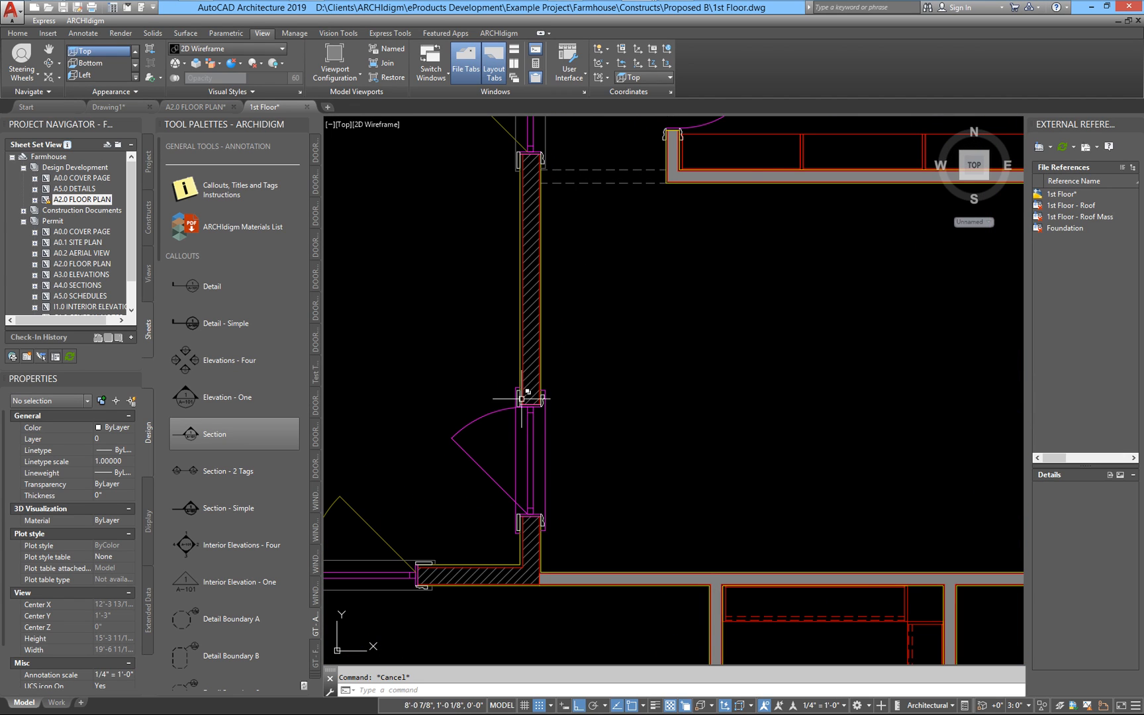
scroll(550, 398, down, 1)
middle_drag(559, 400, 650, 397)
scroll(651, 398, down, 2)
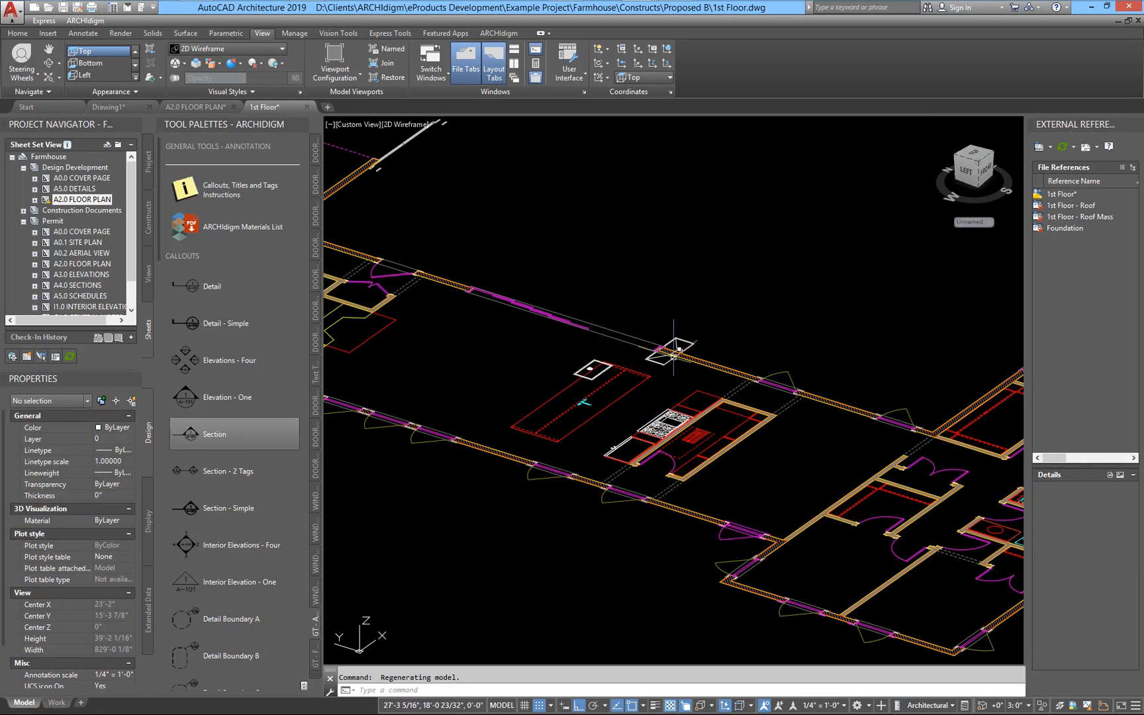
middle_drag(603, 315, 660, 315)
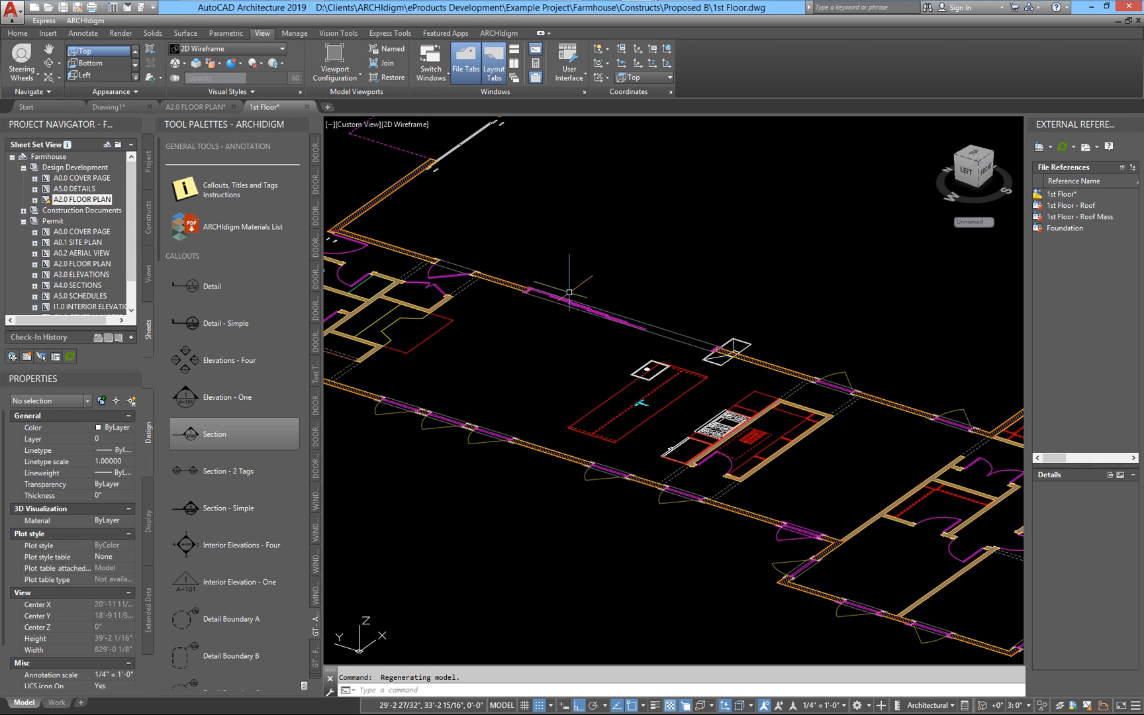
shift+middle_drag(590, 324, 699, 327)
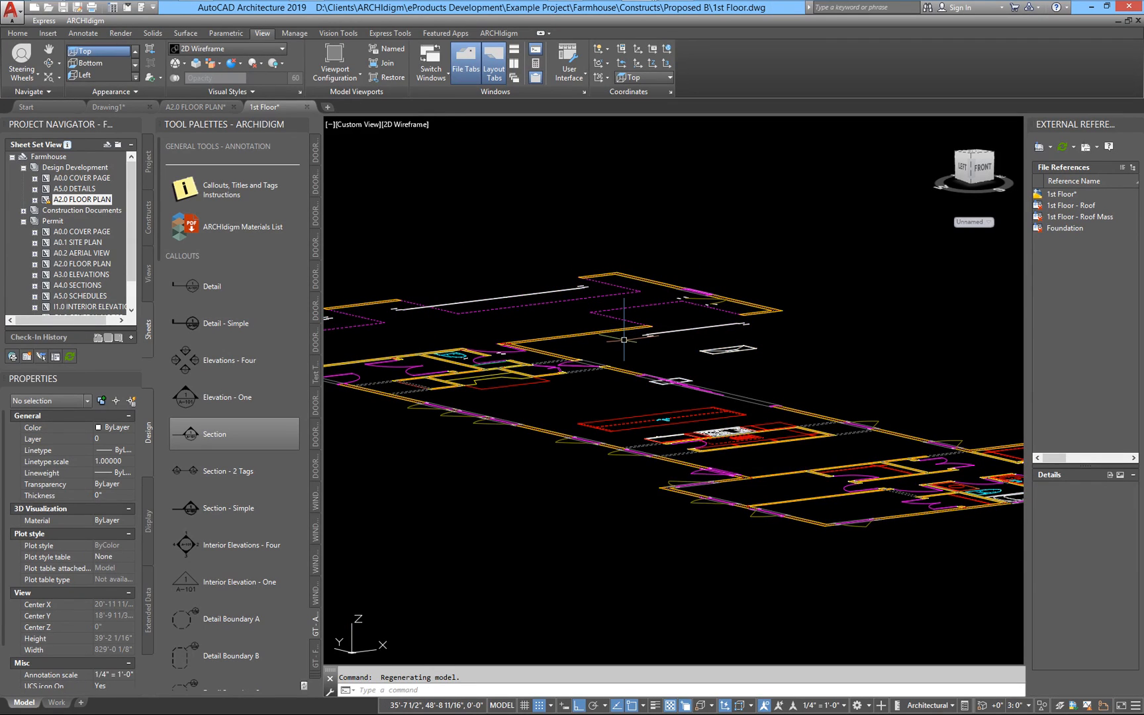
scroll(655, 340, up, 8)
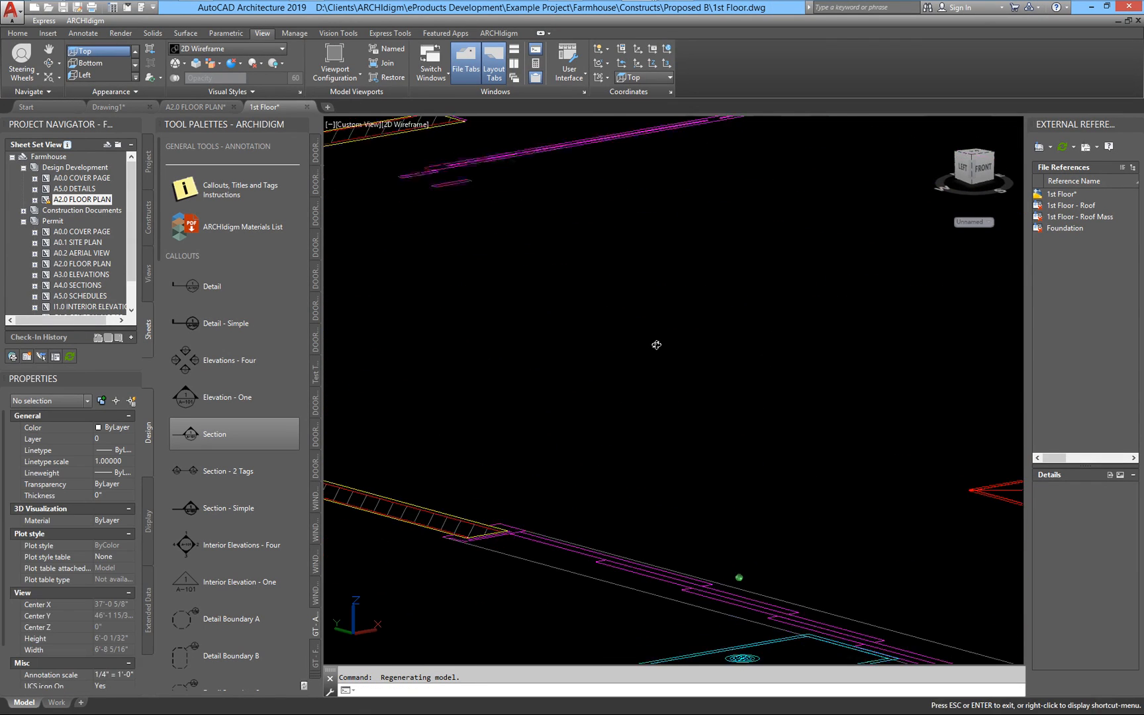
scroll(636, 371, down, 6)
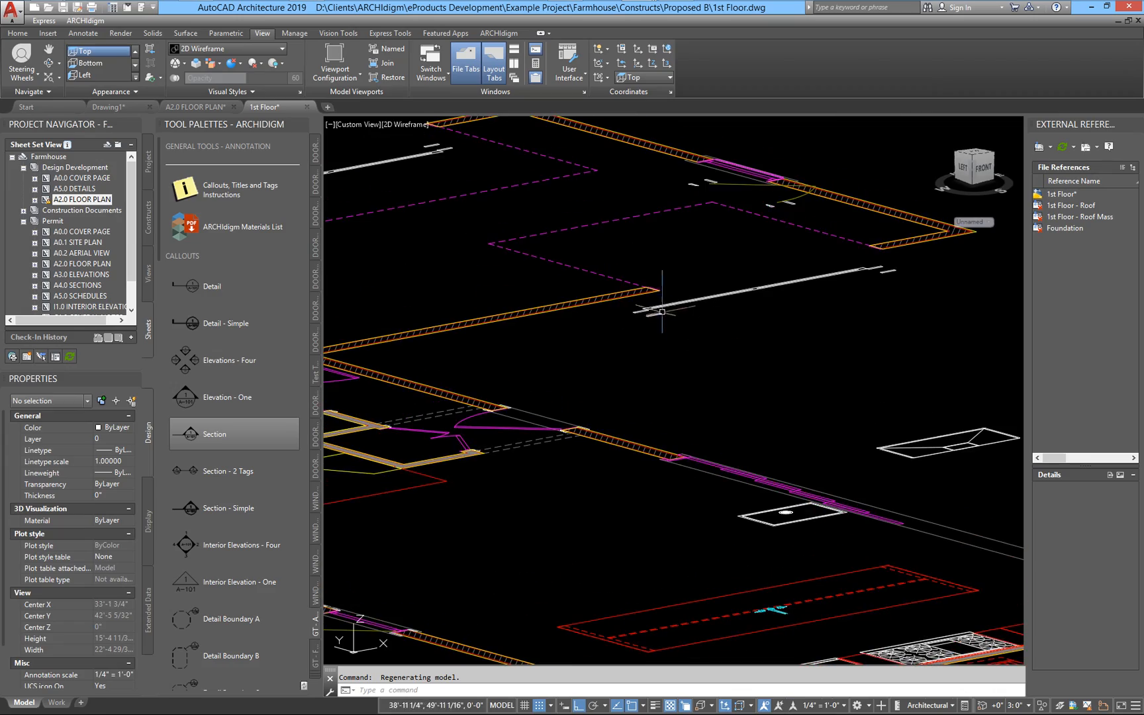
Examine the exploded floor plan's walls, garage openings and kitchen fixtures from 3D angles to check that the geometry is flat
scroll(685, 324, down, 6)
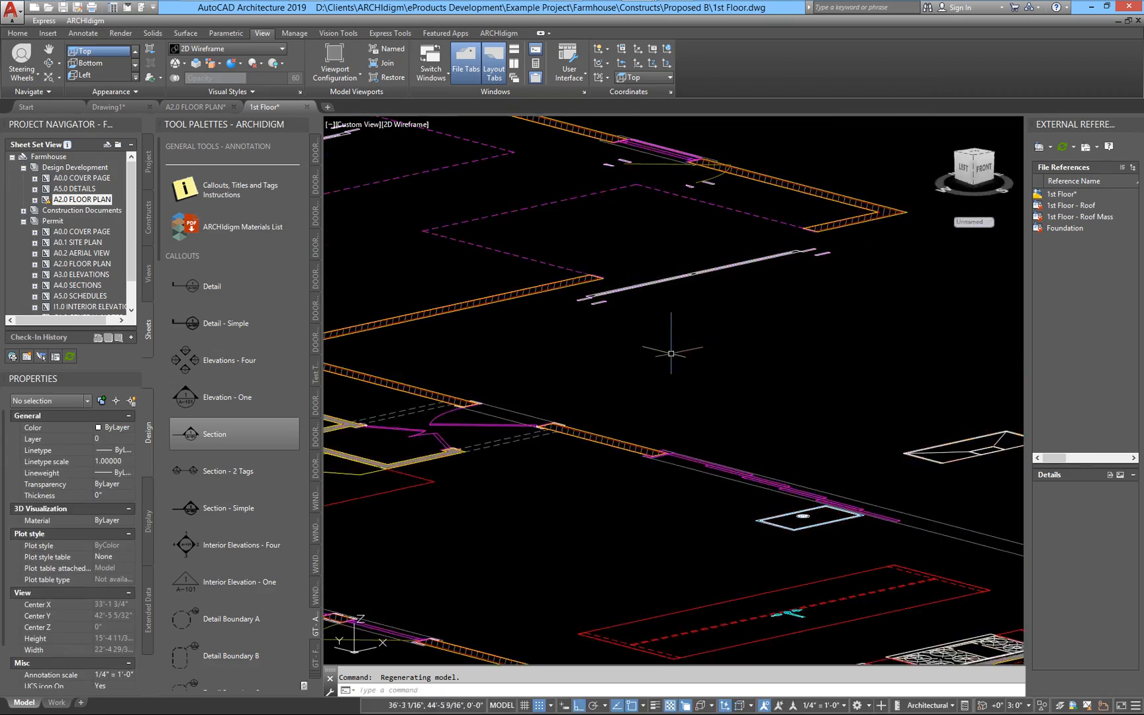
middle_drag(586, 364, 700, 371)
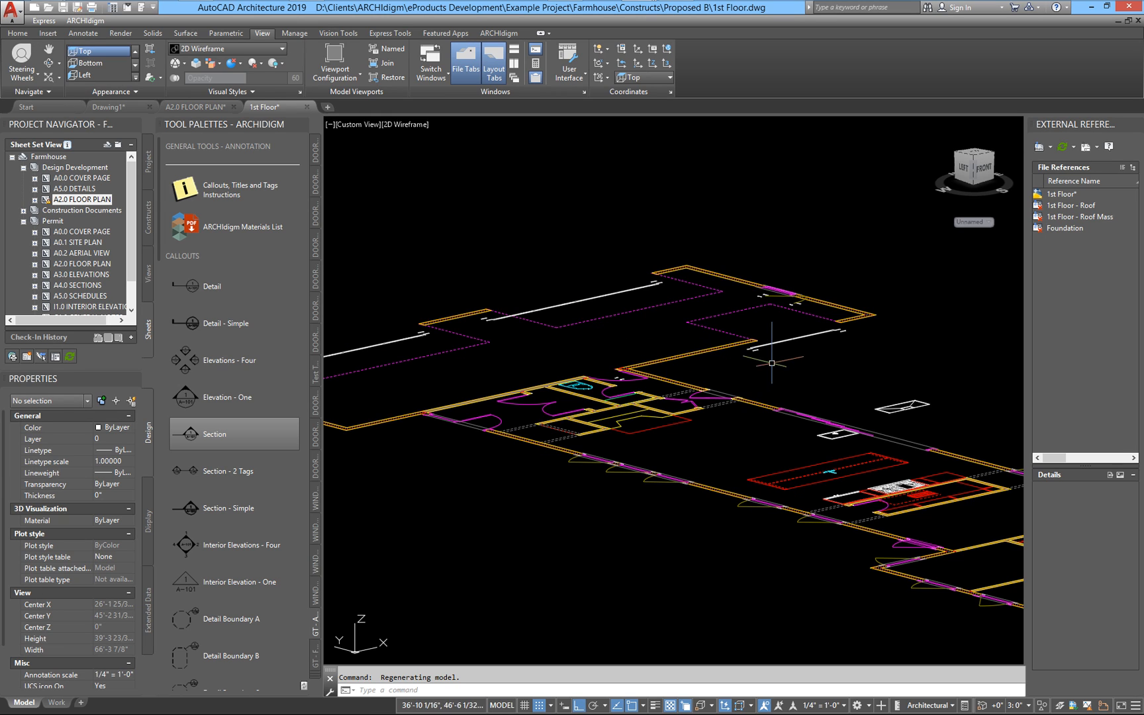
scroll(740, 351, up, 4)
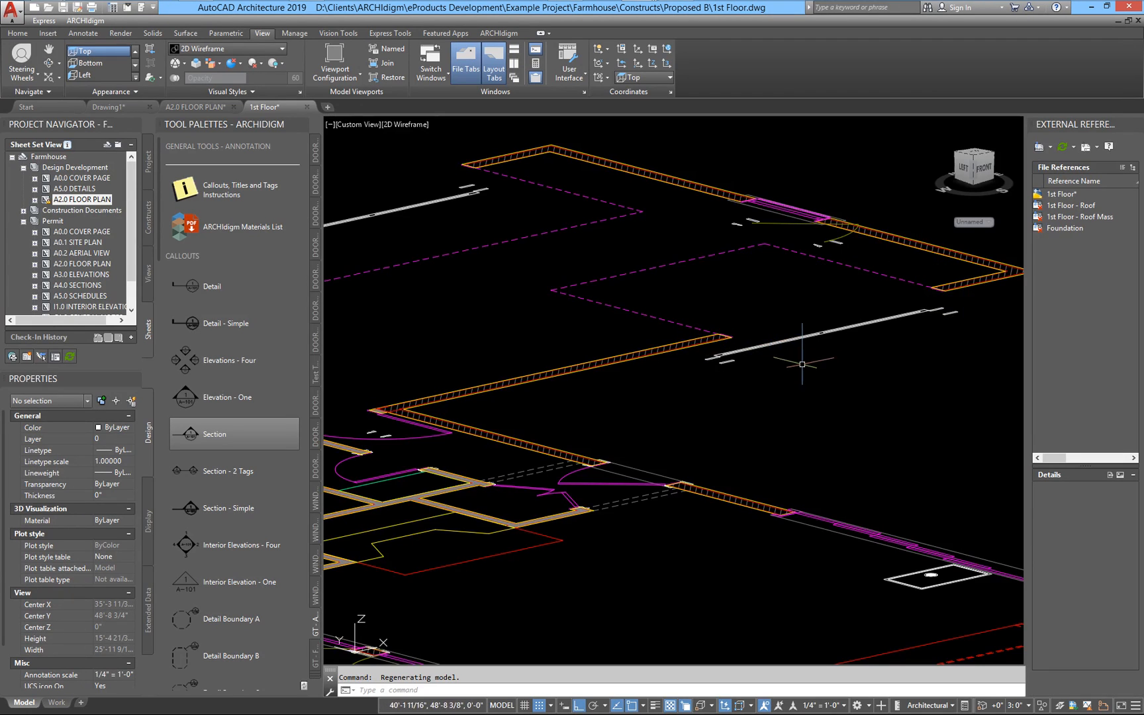
scroll(801, 377, down, 2)
middle_drag(801, 379, 625, 370)
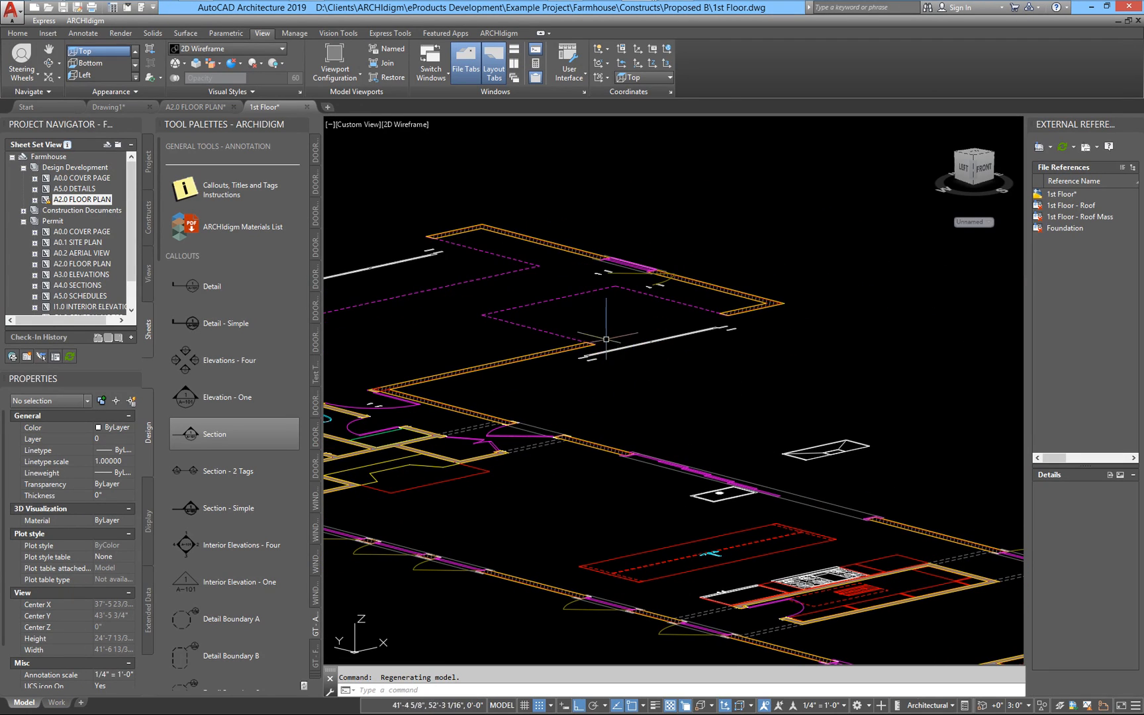
shift+middle_drag(775, 483, 709, 498)
scroll(743, 454, up, 2)
scroll(744, 457, up, 5)
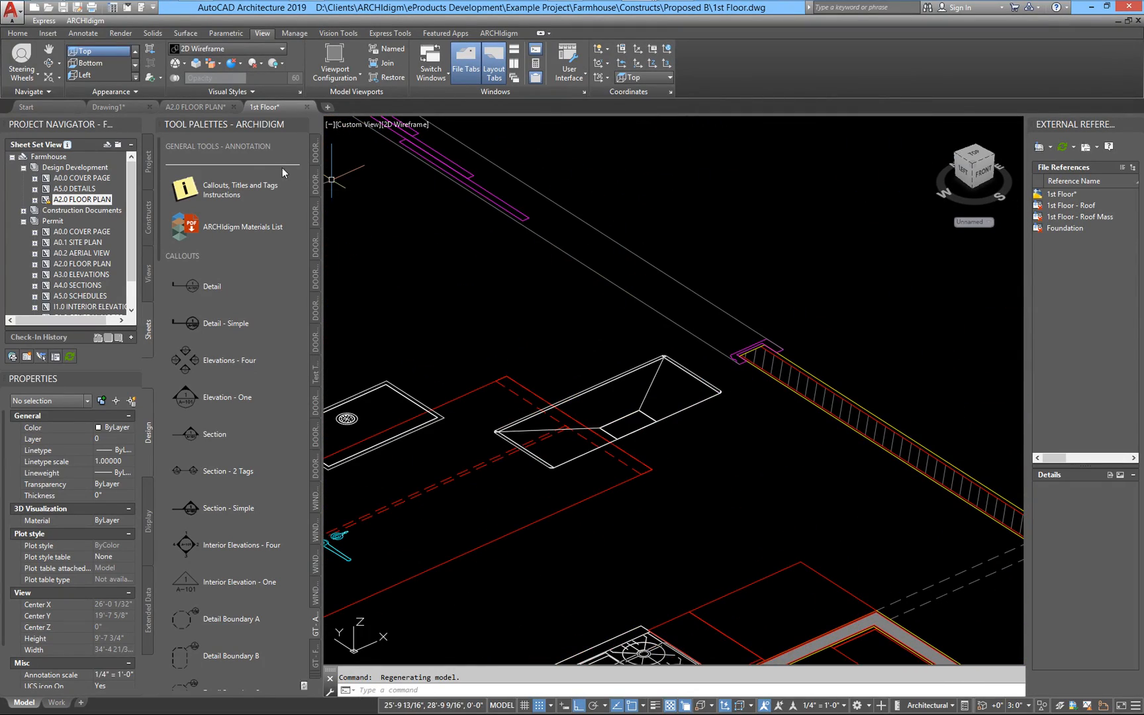
Return the drawing to the World plan view with the whole first floor in view
text(plan)
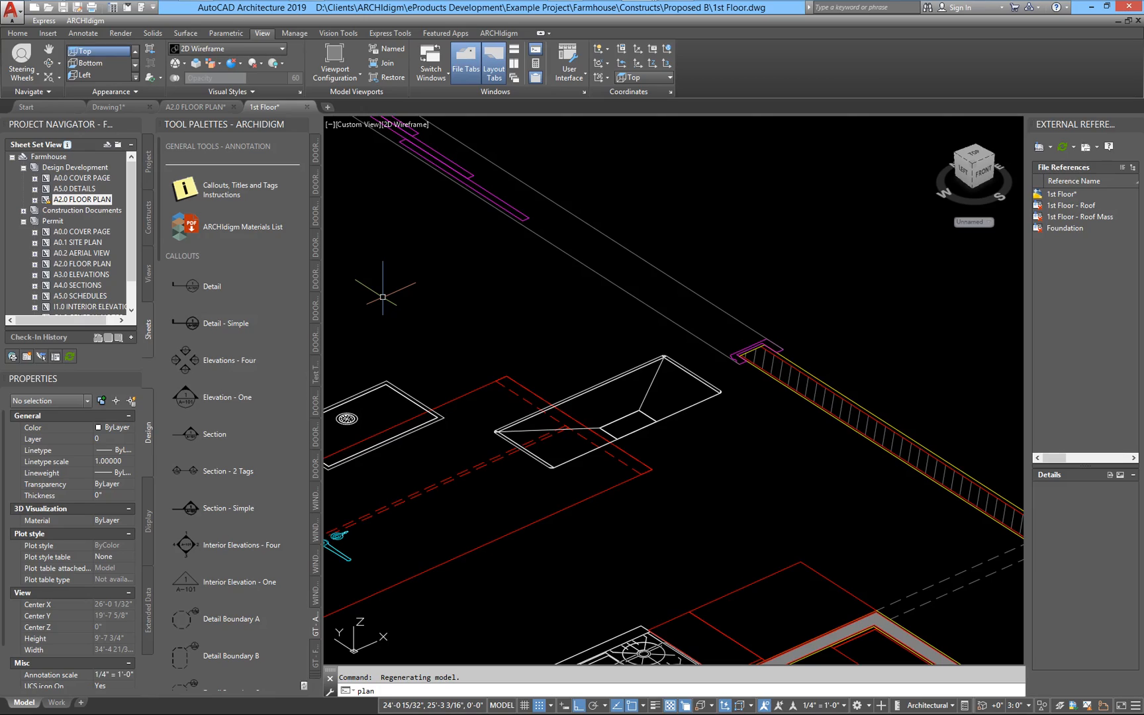
text(w)
key(Return)
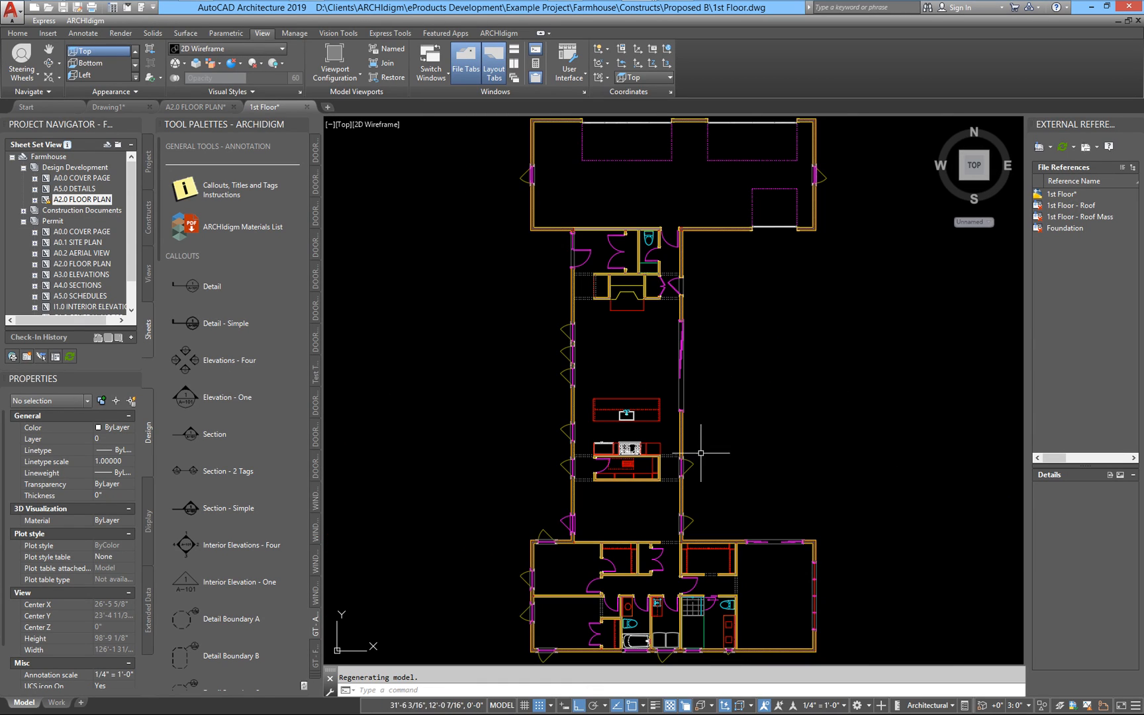
scroll(630, 444, down, 2)
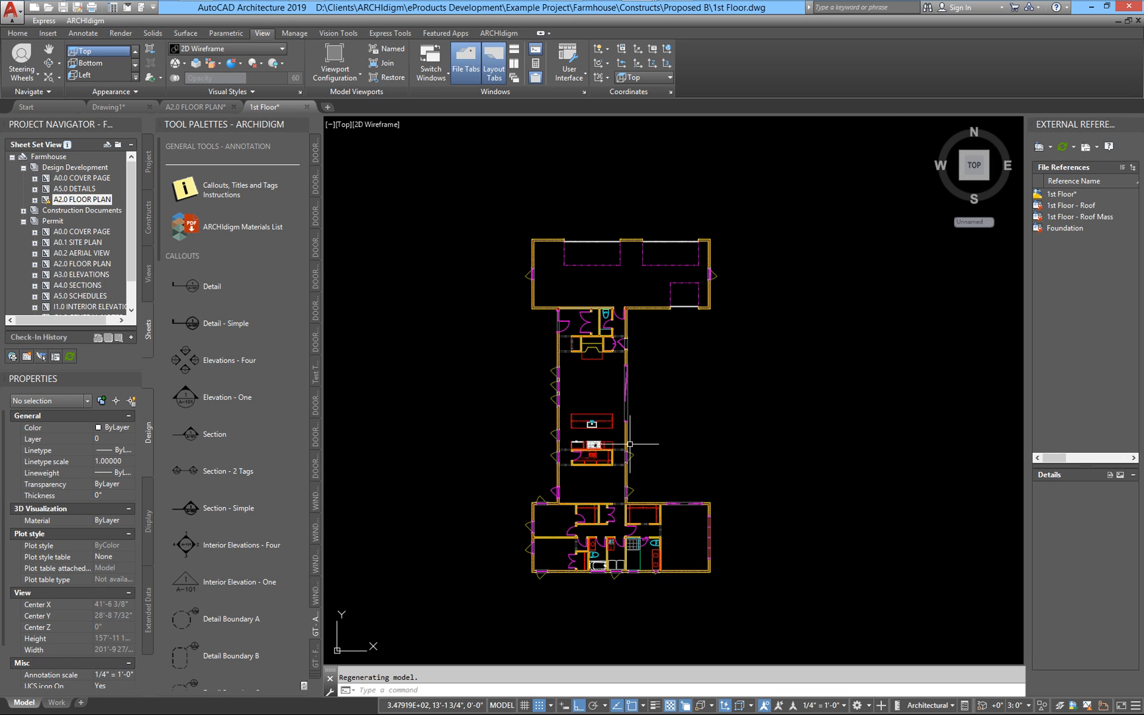
Close the 1st Floor drawing without saving its changes and switch the A2.0 FLOOR PLAN sheet to paper space
click(306, 108)
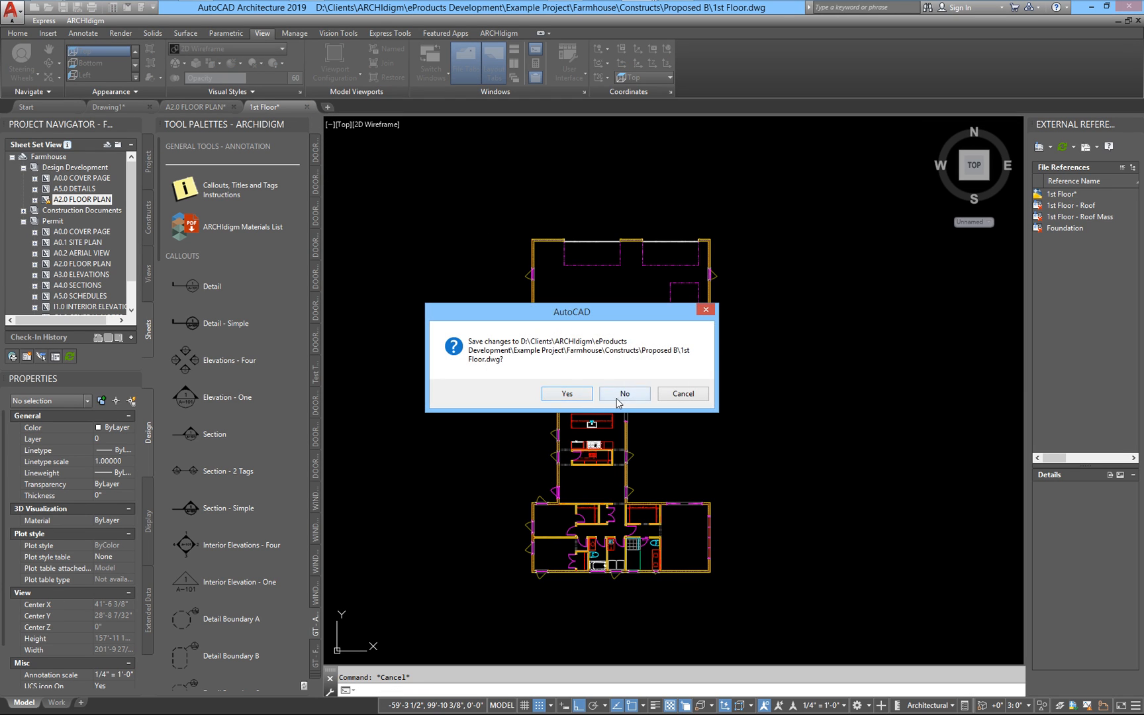
click(617, 395)
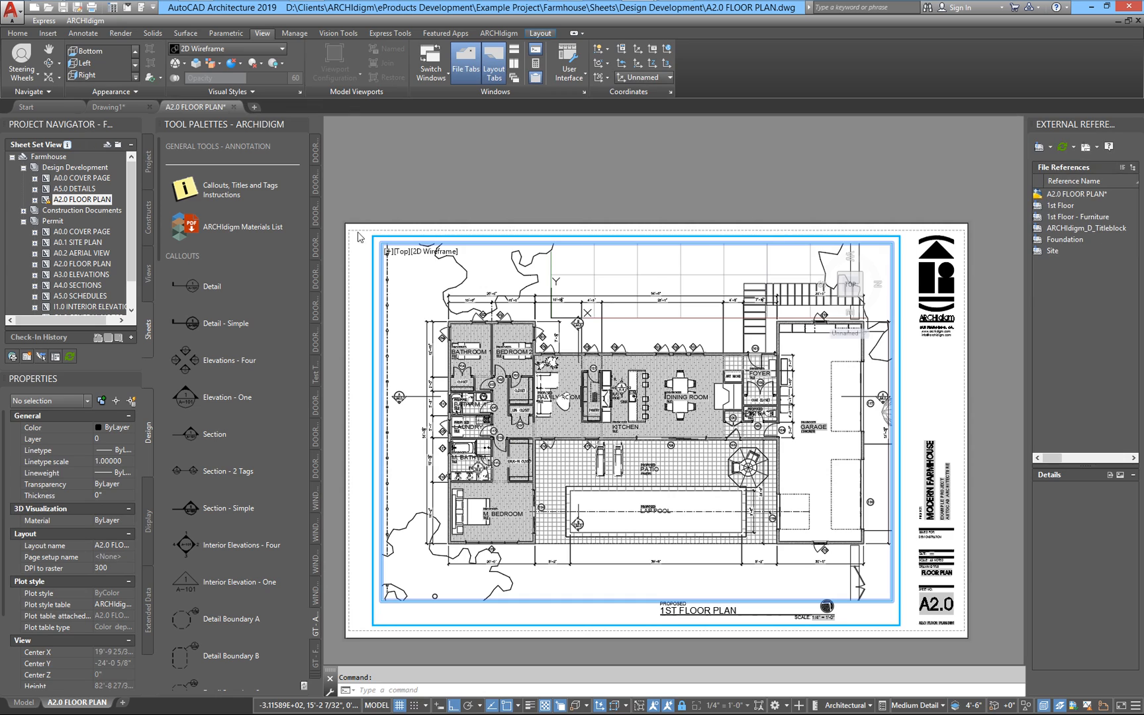
double_click(358, 233)
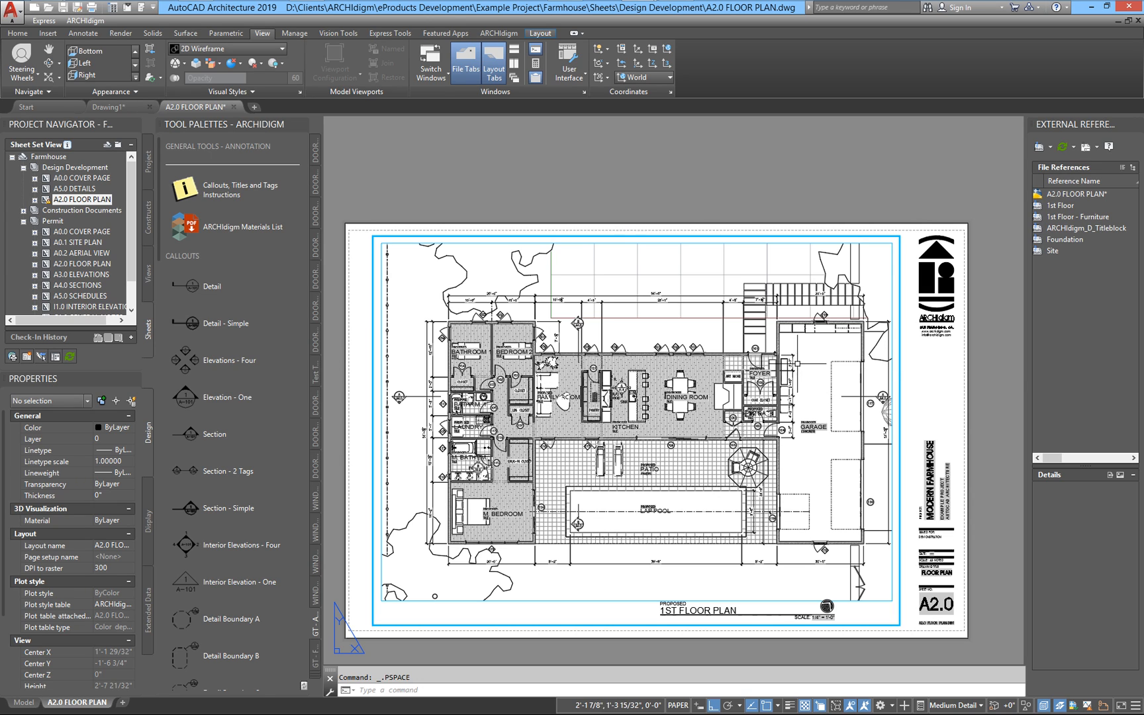
middle_drag(798, 363, 805, 347)
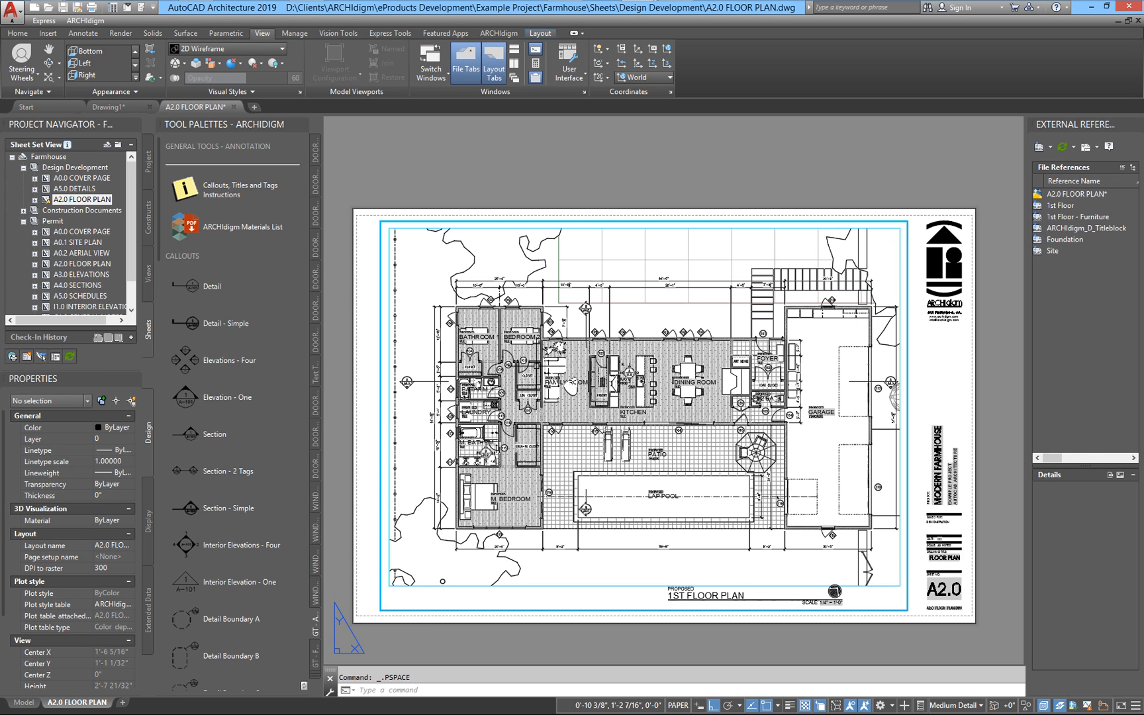
Review the drawing versions available in Save As, try AutoCAD 2010/LT2010 Drawing, and cancel without saving
click(14, 10)
click(53, 161)
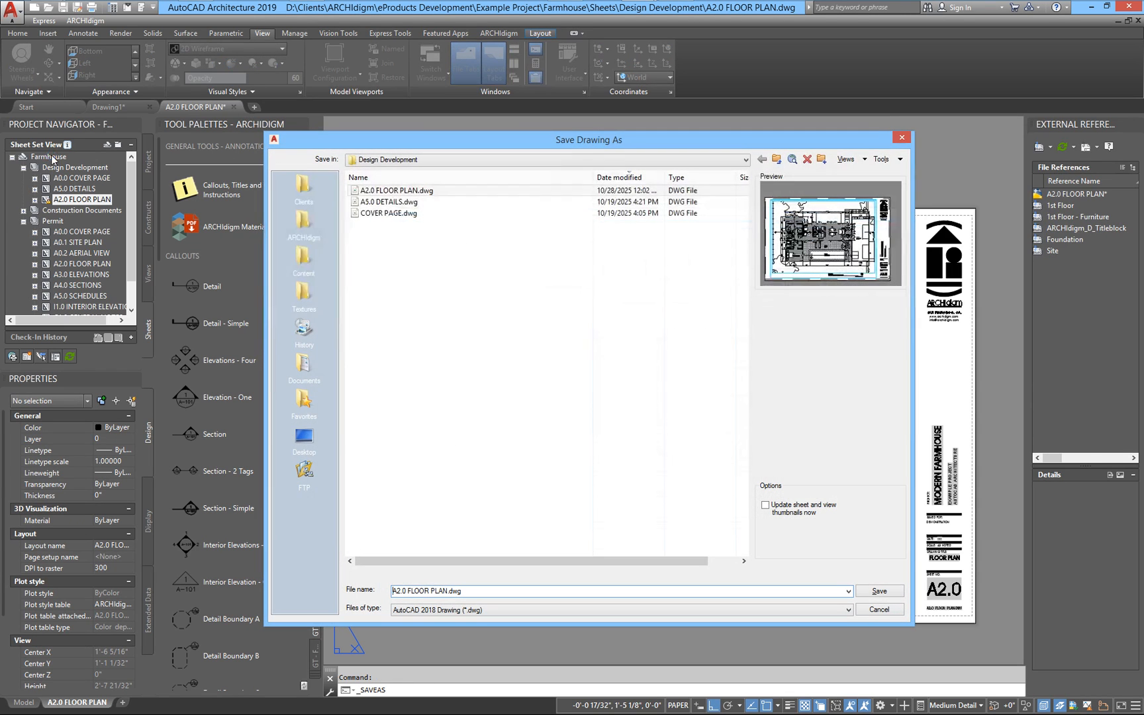
click(493, 610)
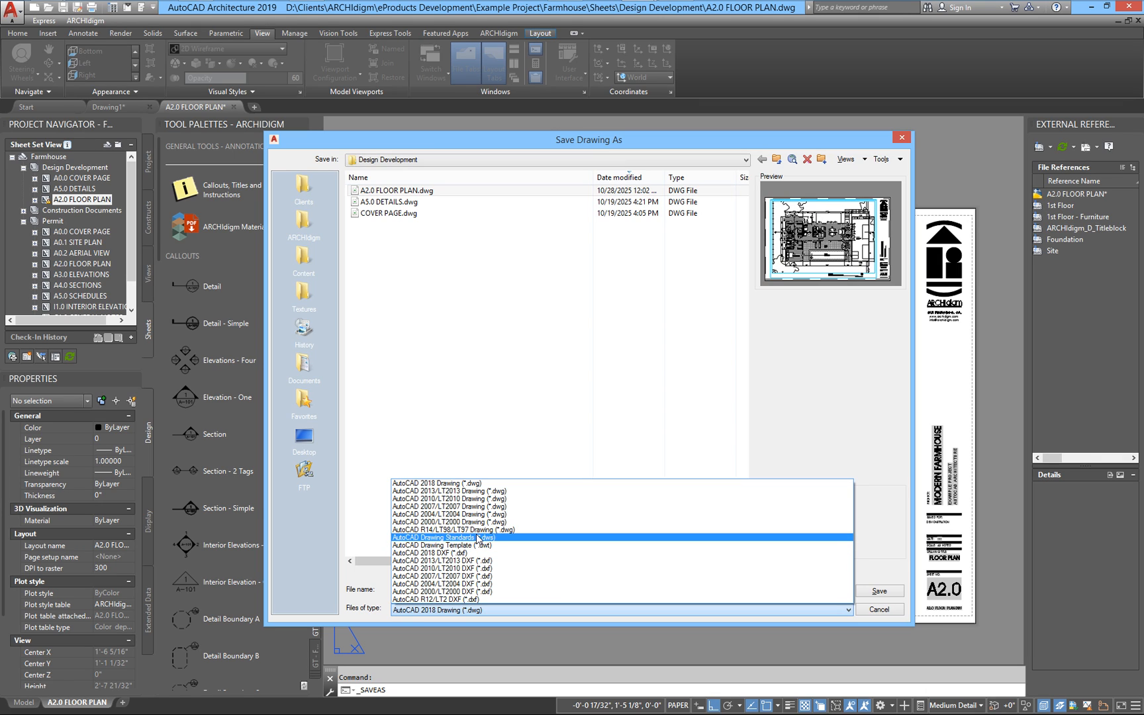
click(455, 500)
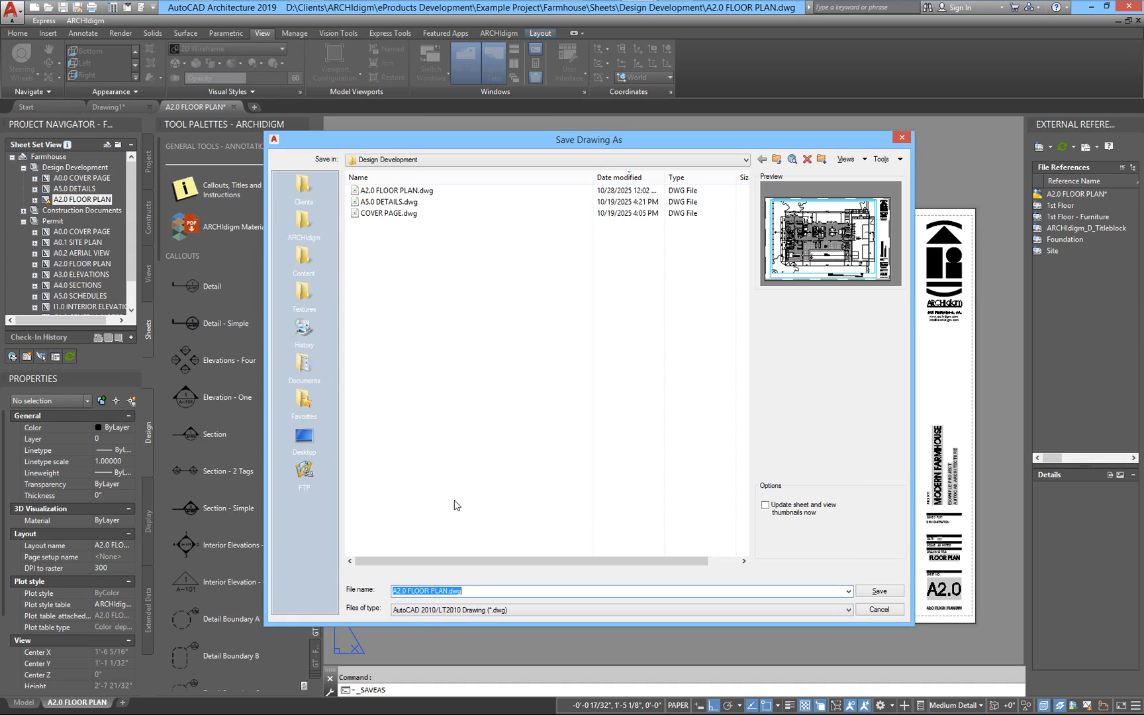
click(877, 609)
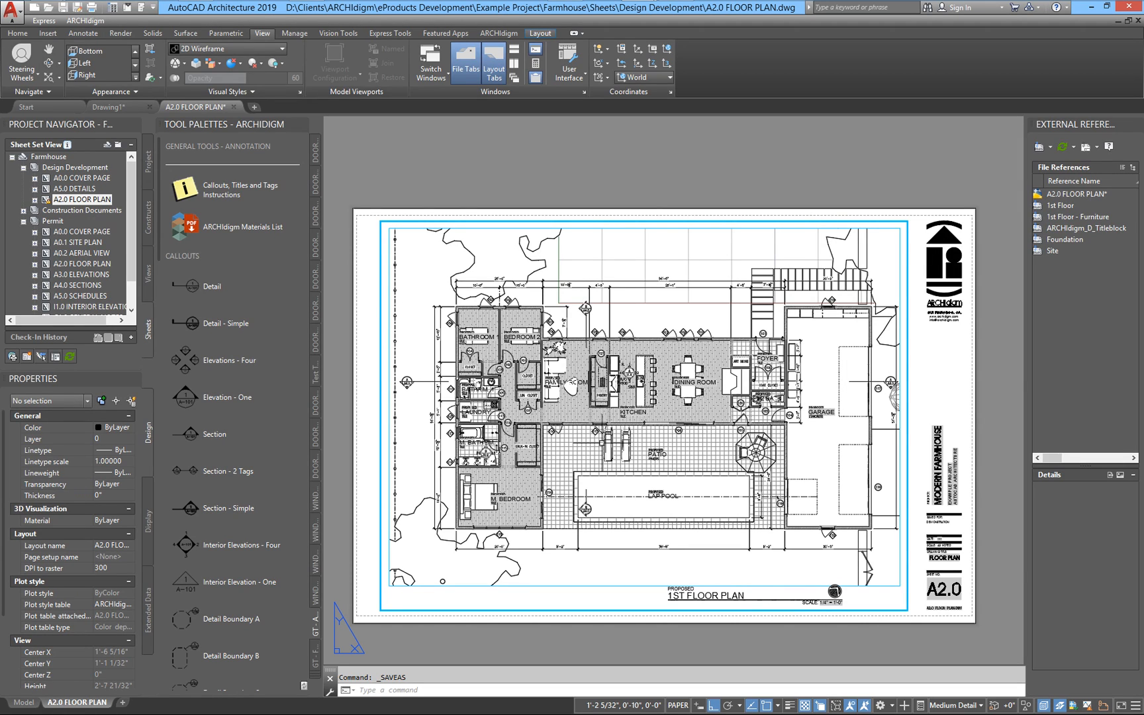
Run ETRANSMIT without saving the sheet, review the Standard transmittal setup's file format and action options, and cancel the transmittal
text(etransmit)
key(Return)
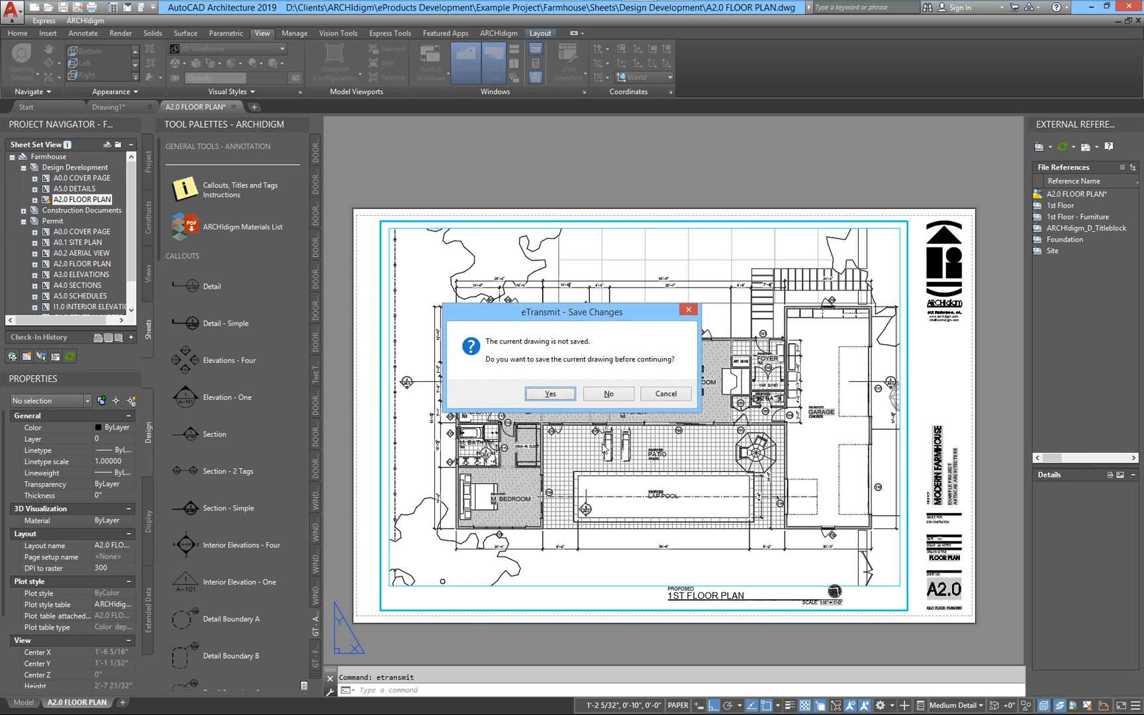
click(607, 396)
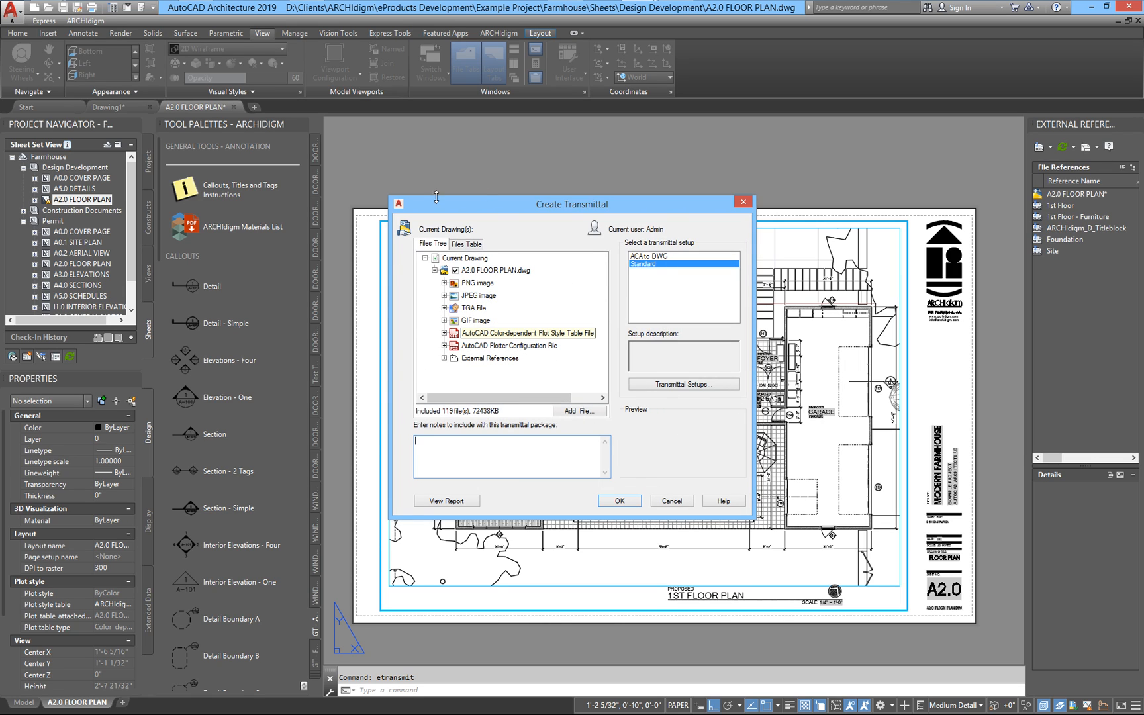
click(667, 385)
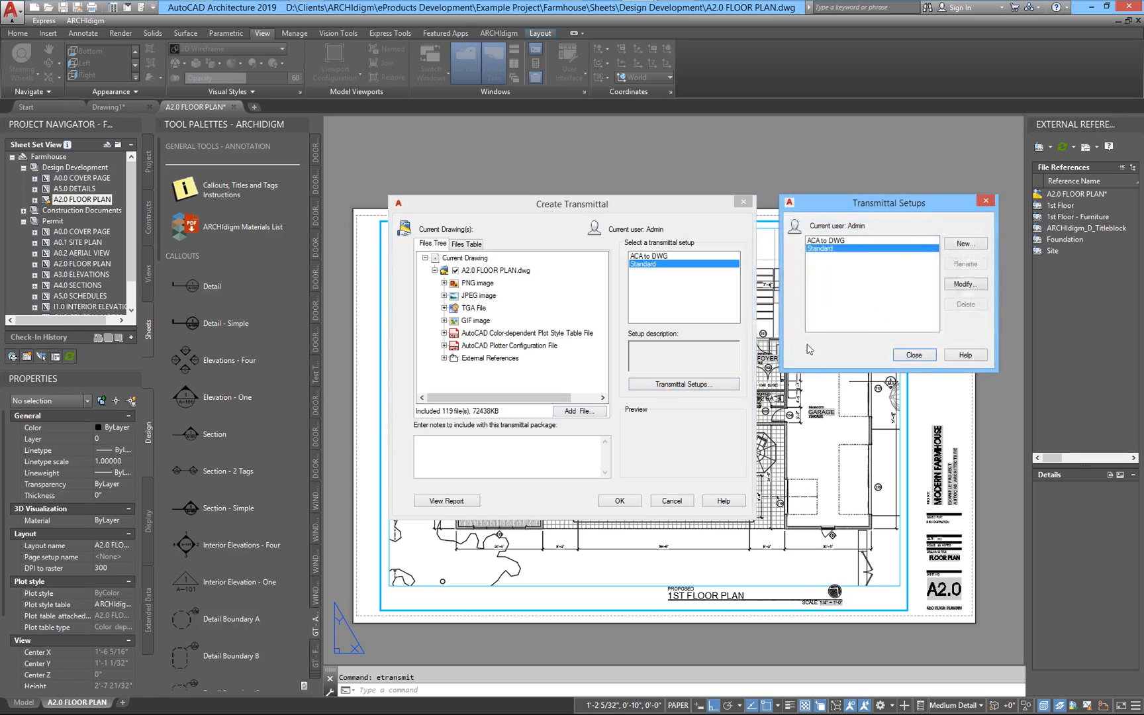
click(966, 283)
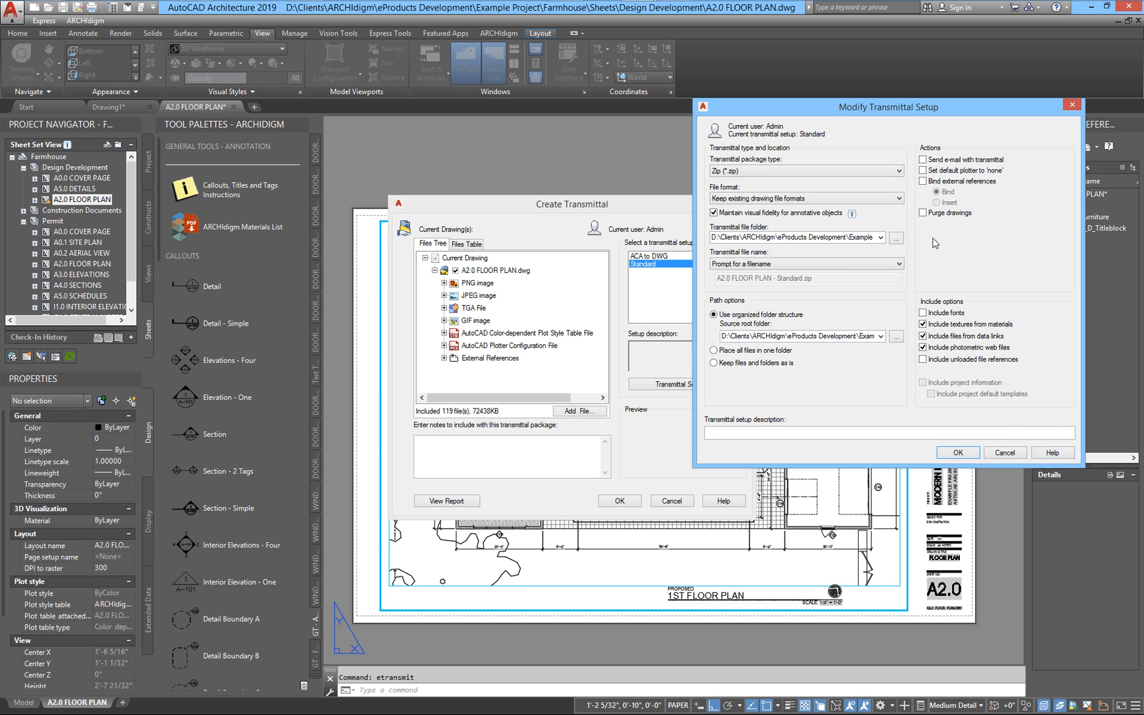
click(1015, 453)
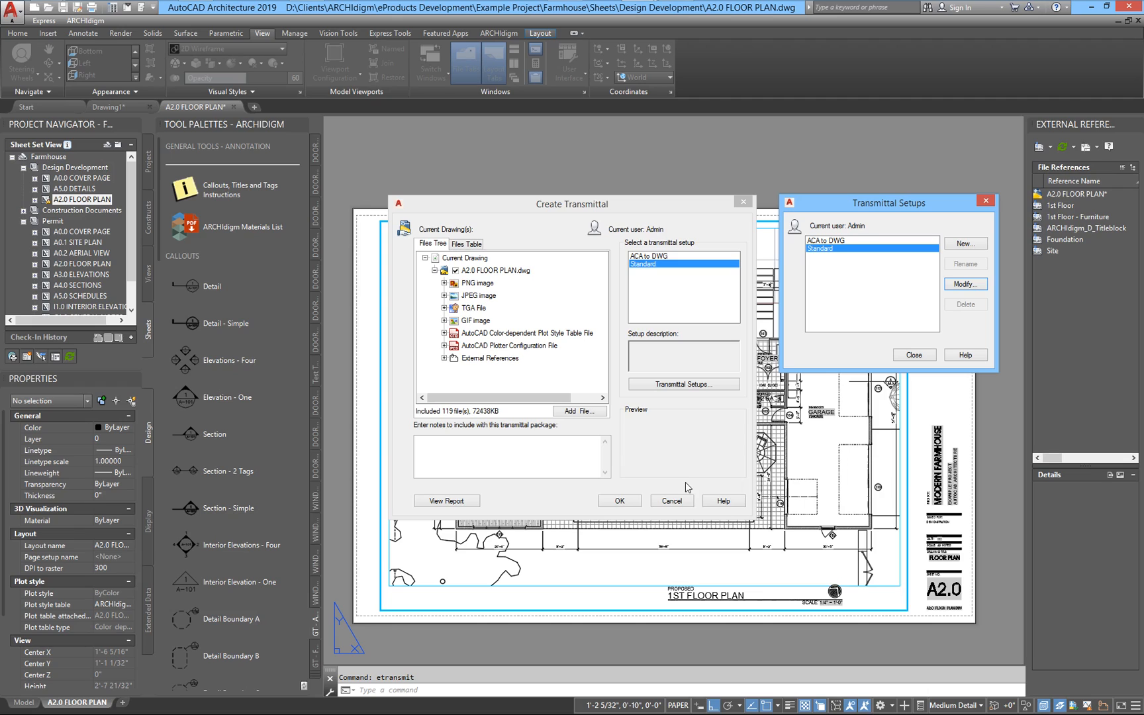
click(986, 201)
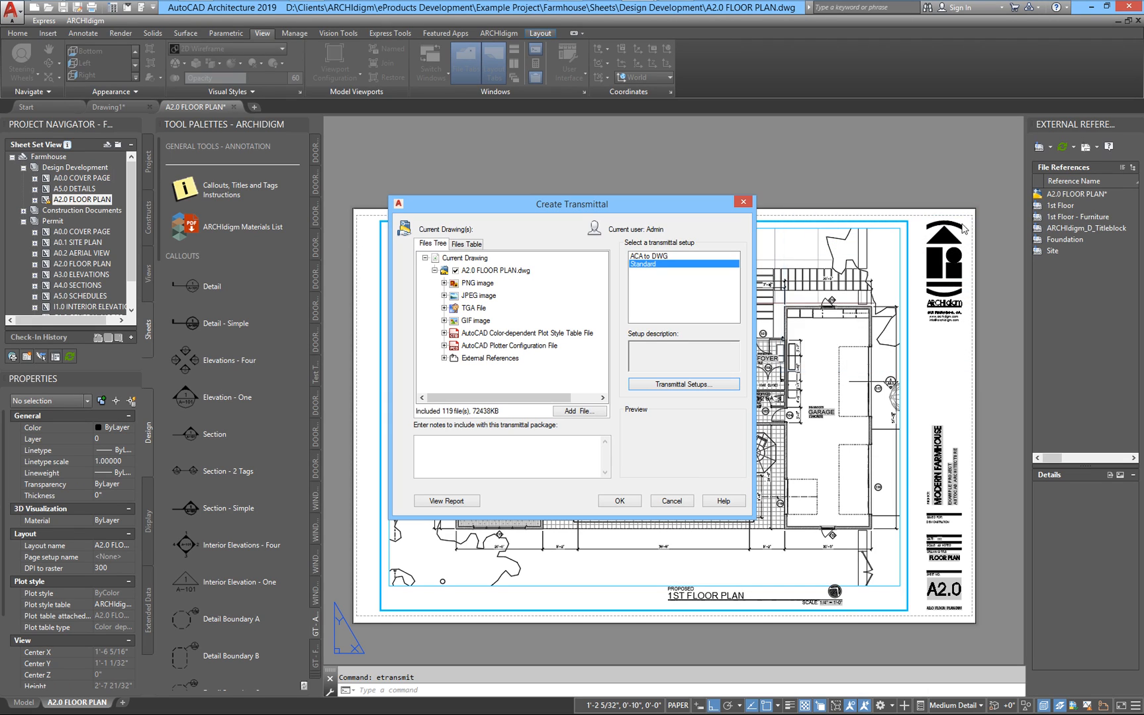
click(671, 502)
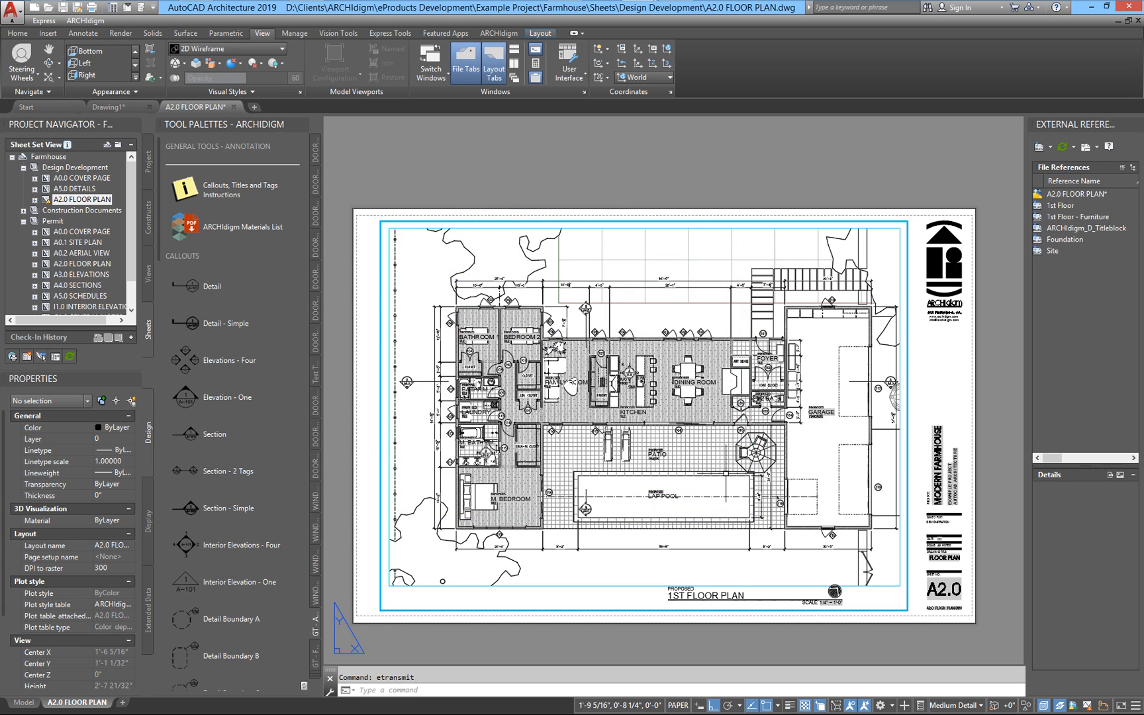
Run DWGCONVERT, review the available conversion setups, and close it without converting any files
text(dwgconvert)
key(Return)
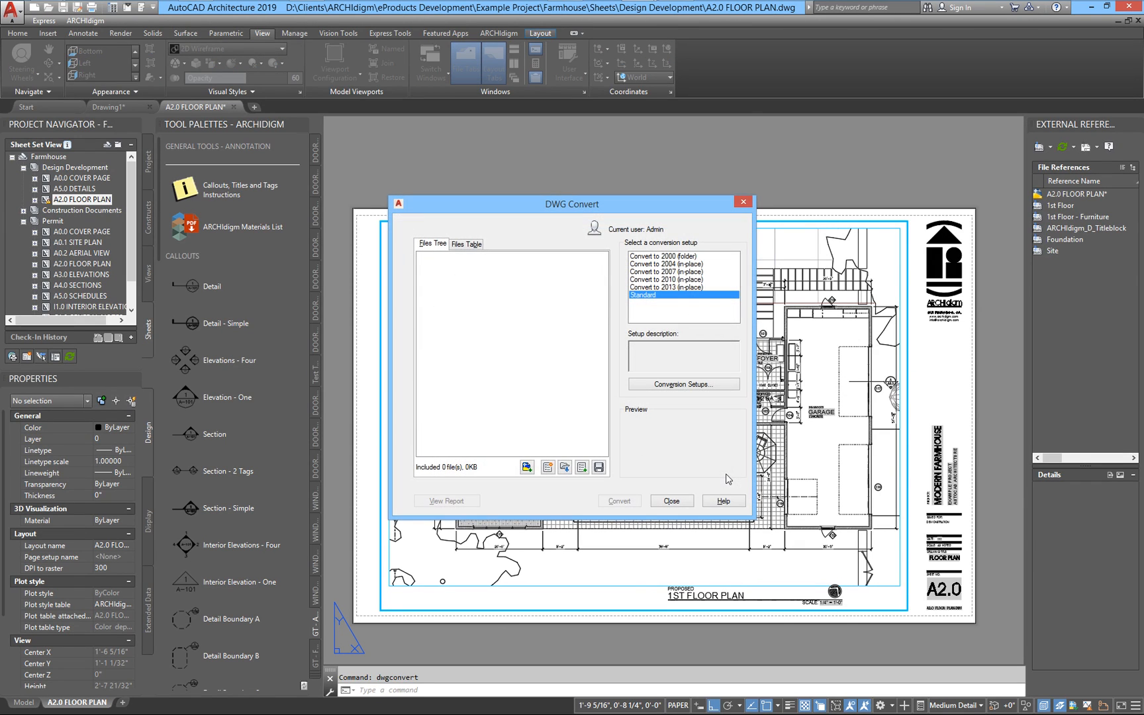
click(709, 385)
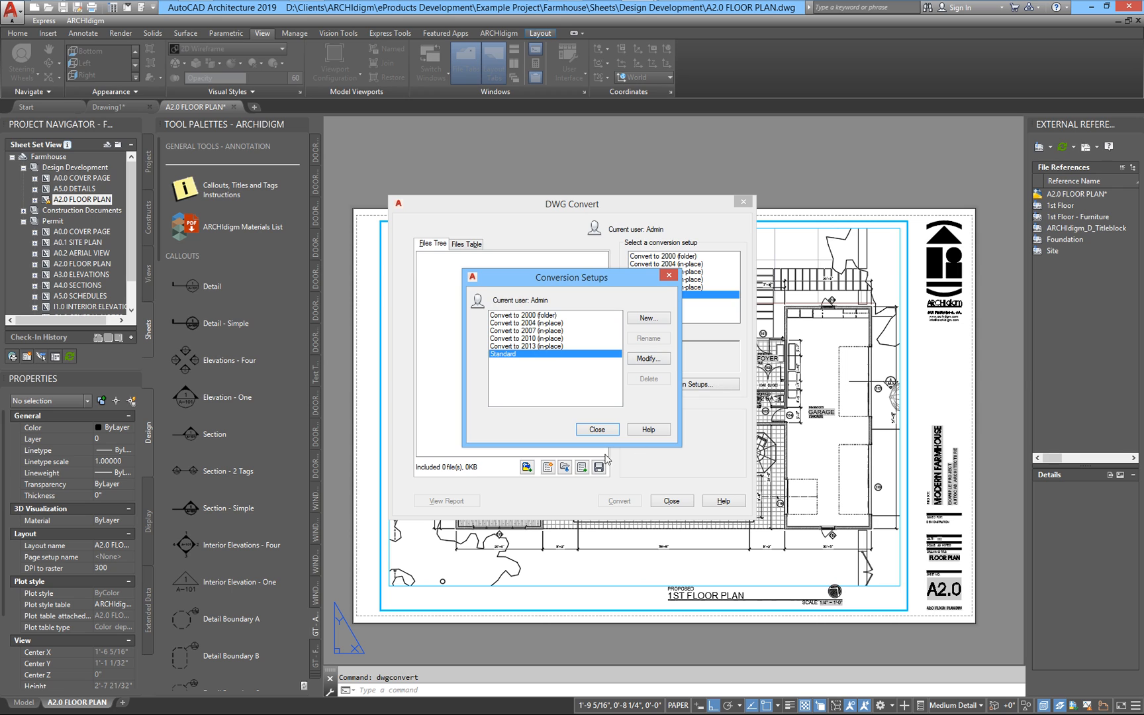
click(670, 276)
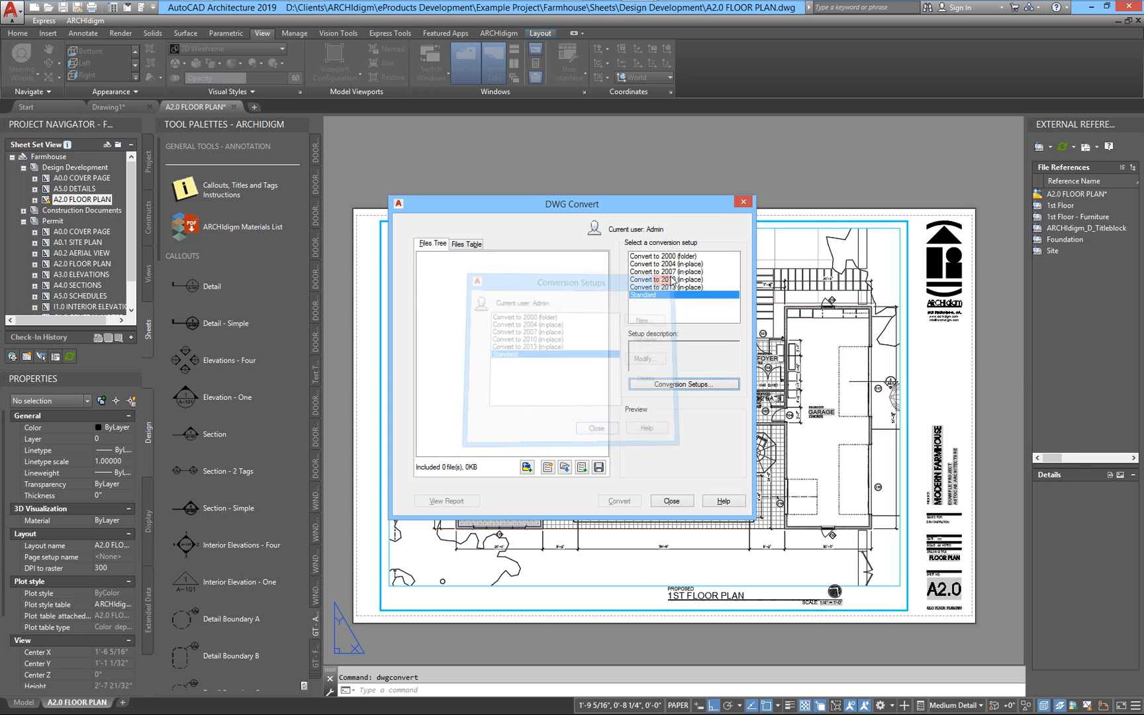
click(672, 500)
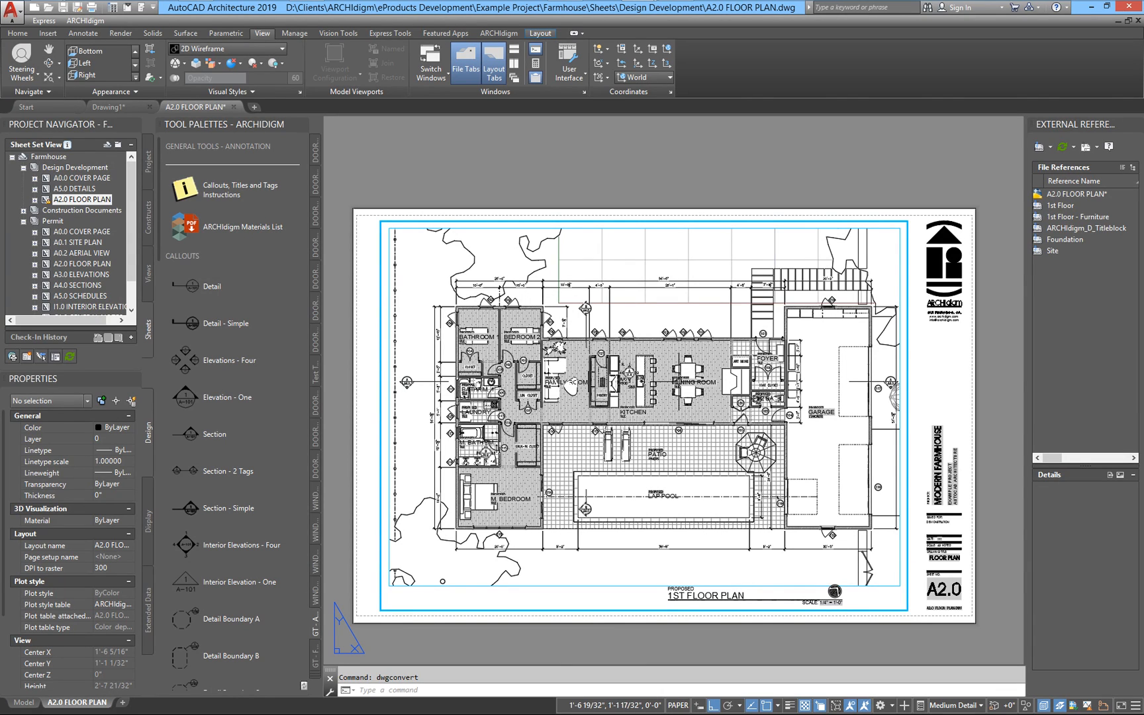
Export the A2.0 FLOOR PLAN sheet to AutoCAD 2018 format as ACAD-A2.0 FLOOR PLAN.dwg in C:\Temp\Transmittals
click(12, 11)
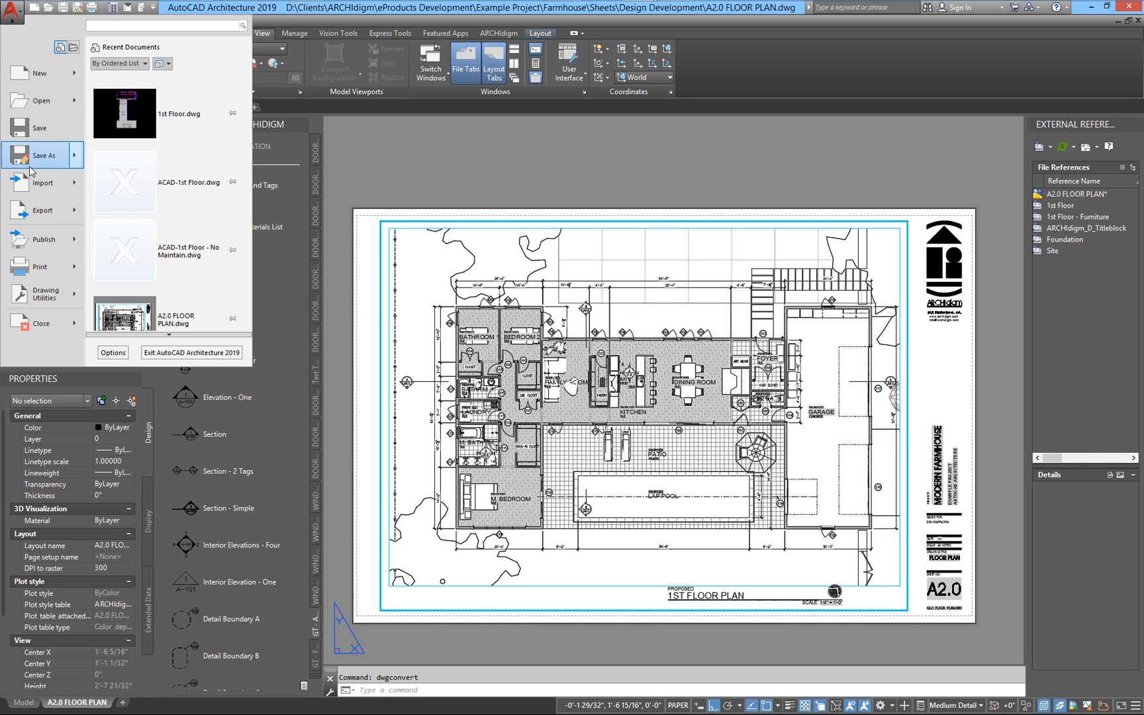
mouse_move(28, 213)
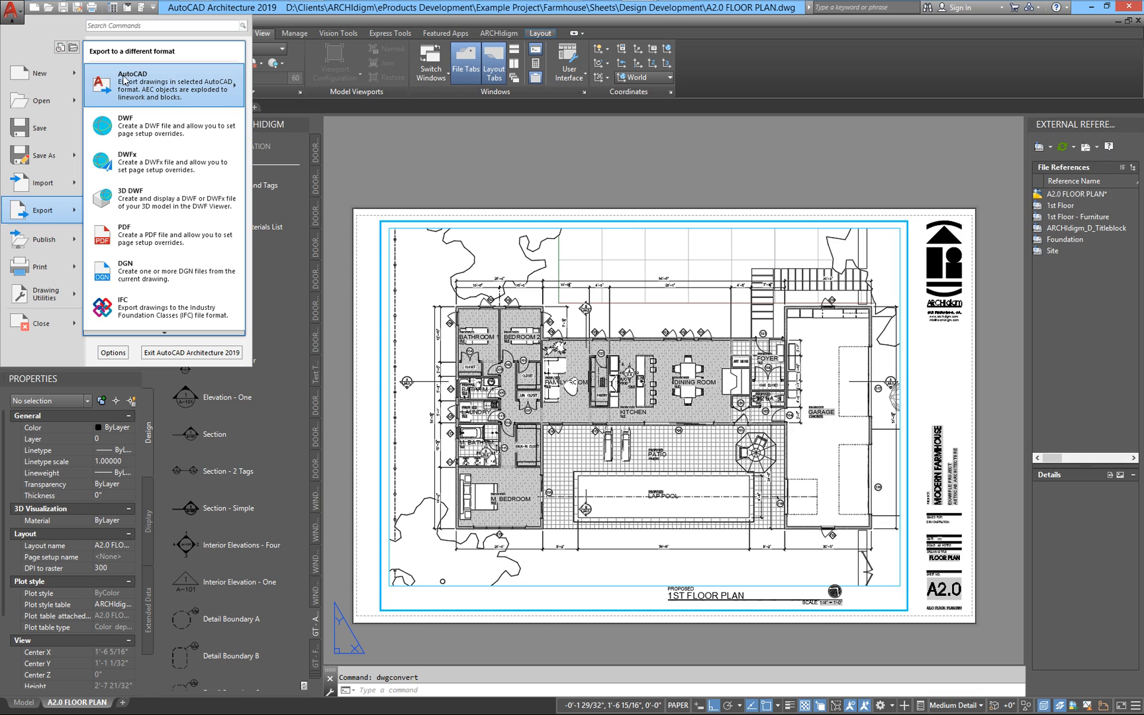
click(148, 97)
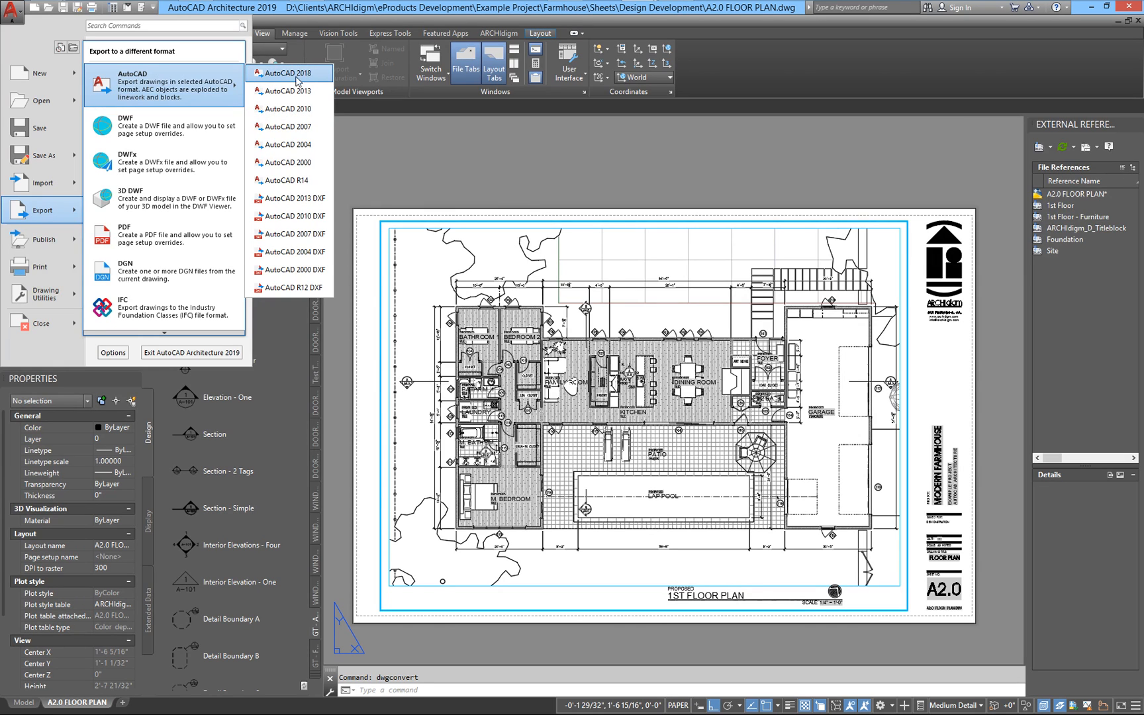
click(525, 263)
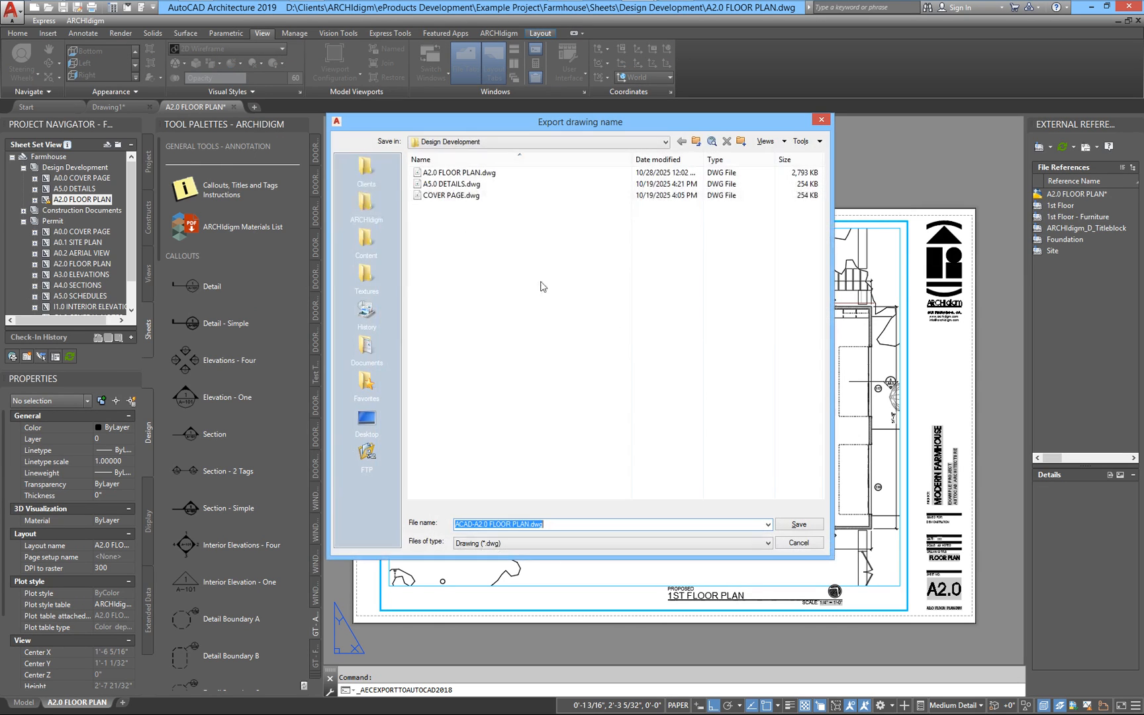
click(517, 140)
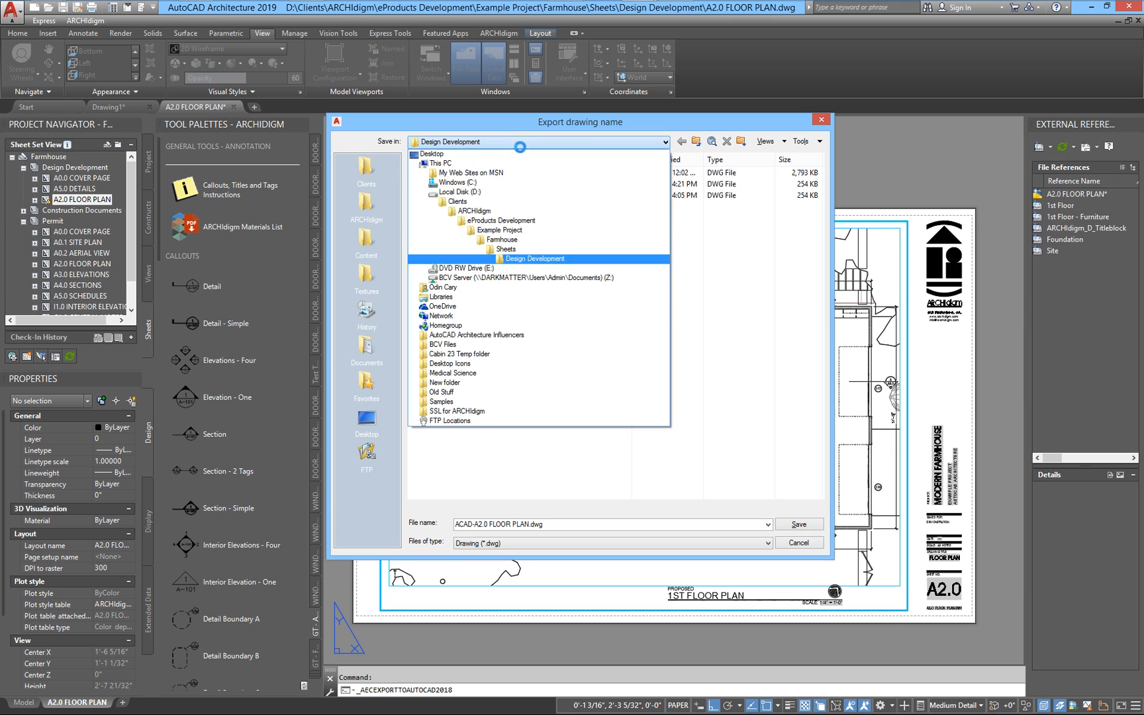
click(477, 192)
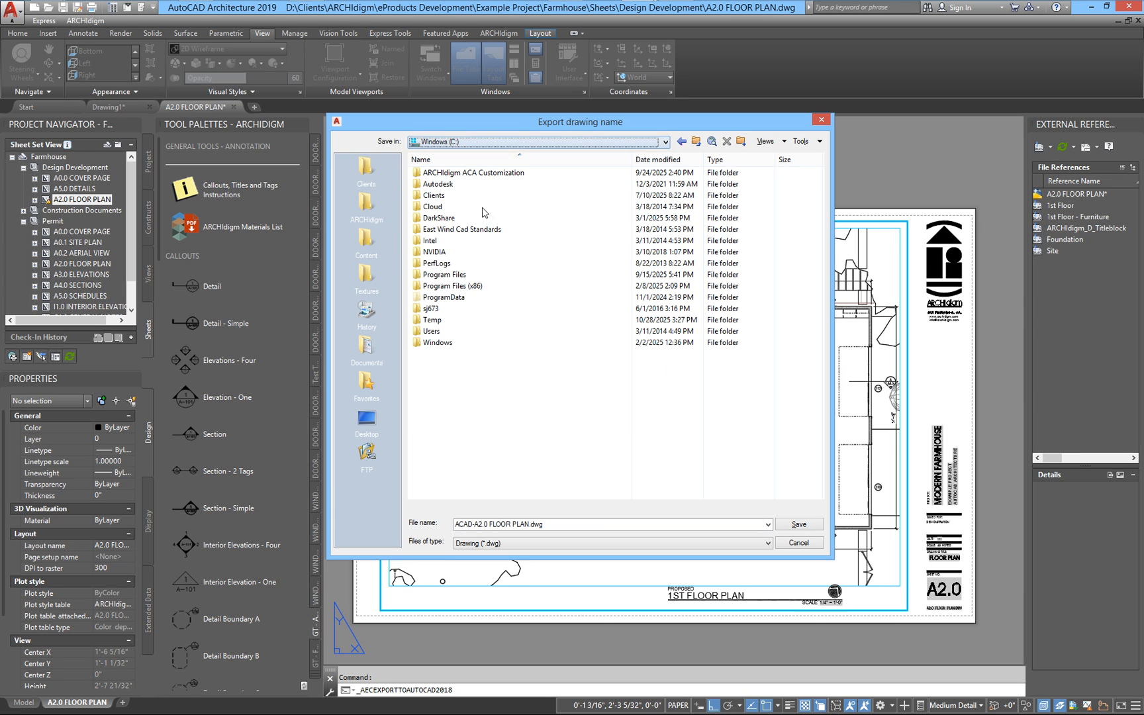
double_click(432, 320)
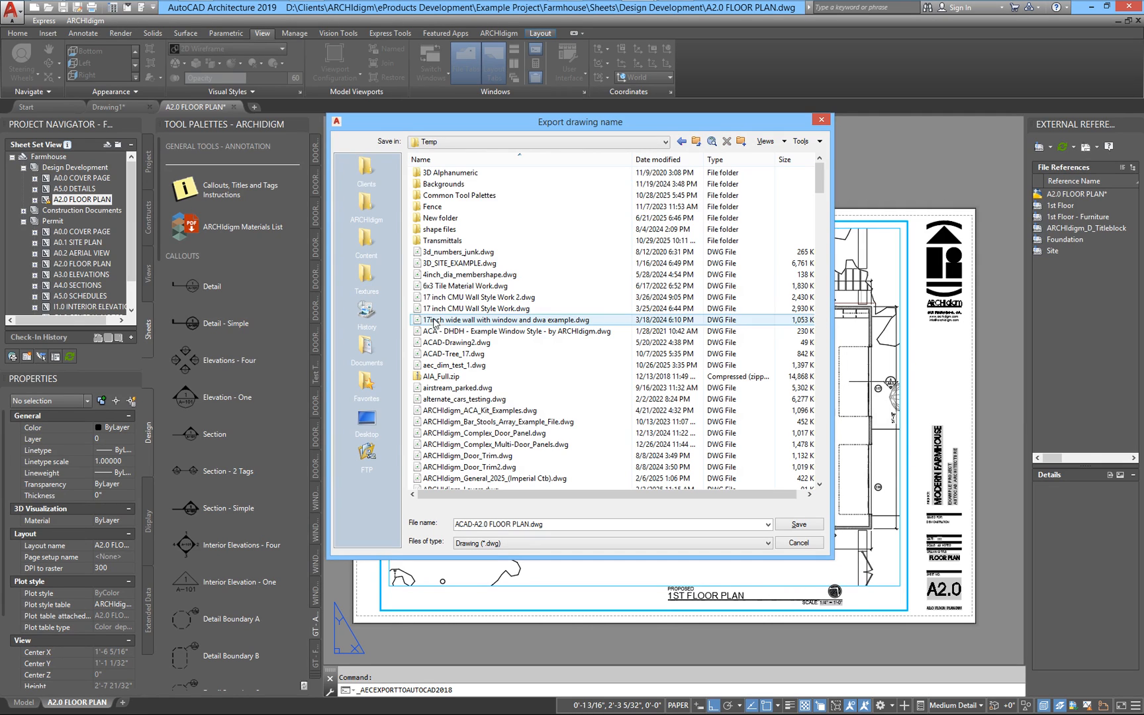
double_click(440, 241)
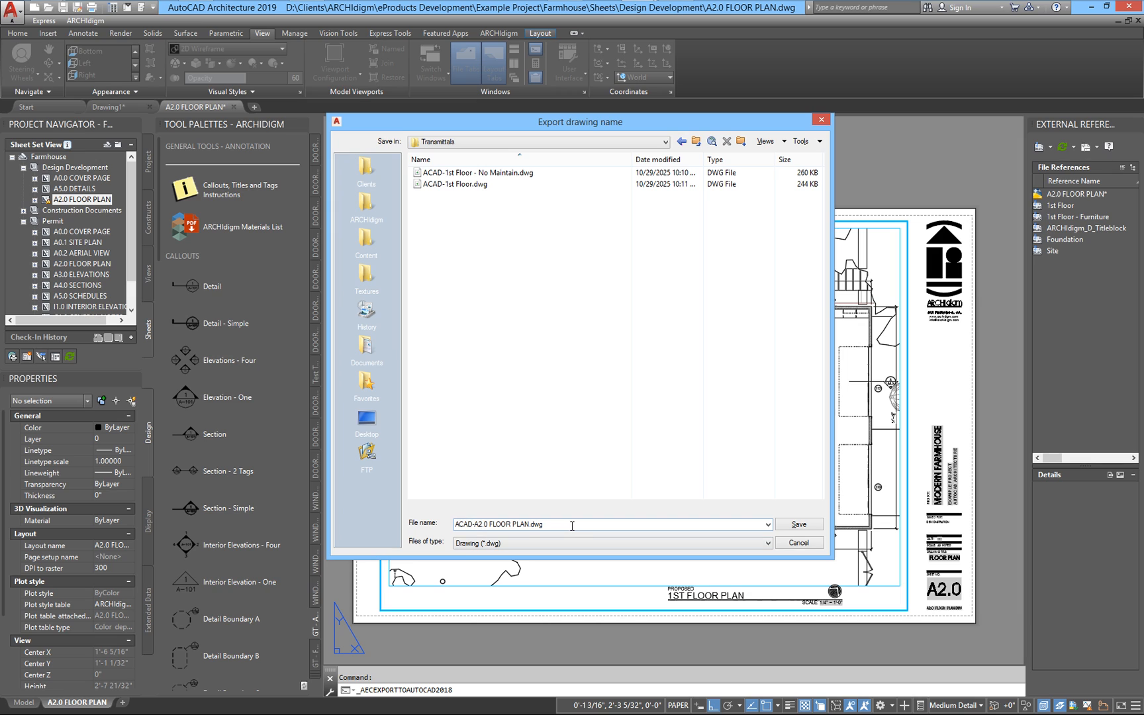
click(456, 524)
click(799, 523)
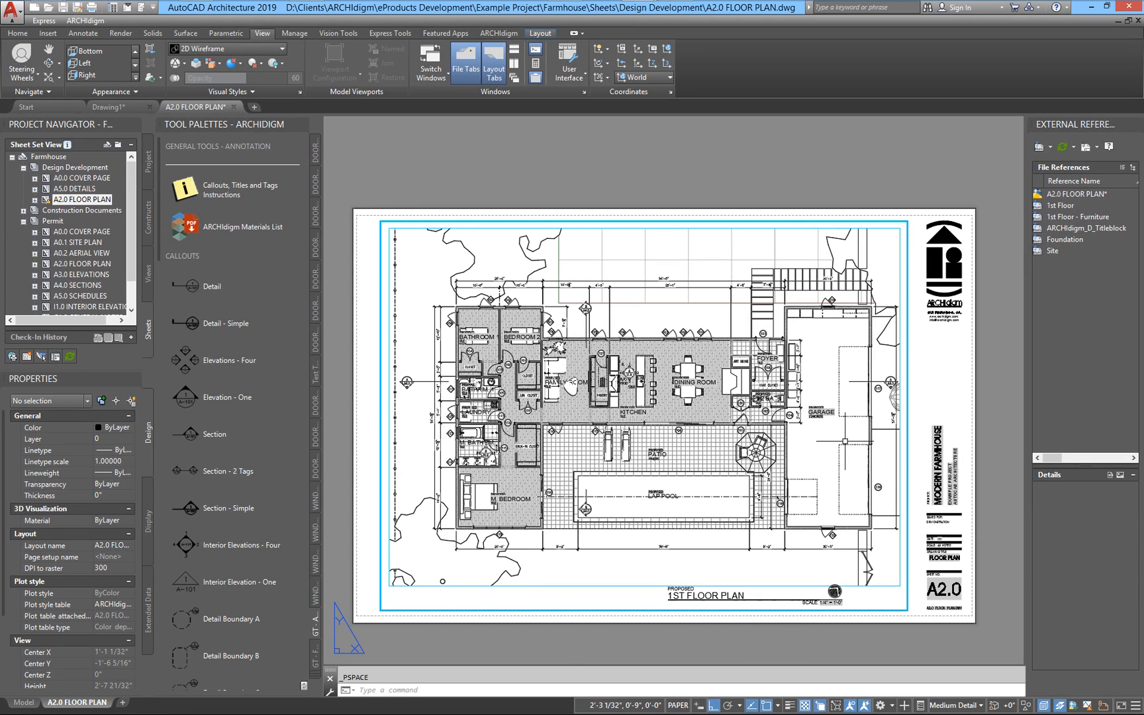
Select the sheet's attached external references and check their Bind option without binding them
drag(1073, 271, 1052, 212)
right_click(1052, 231)
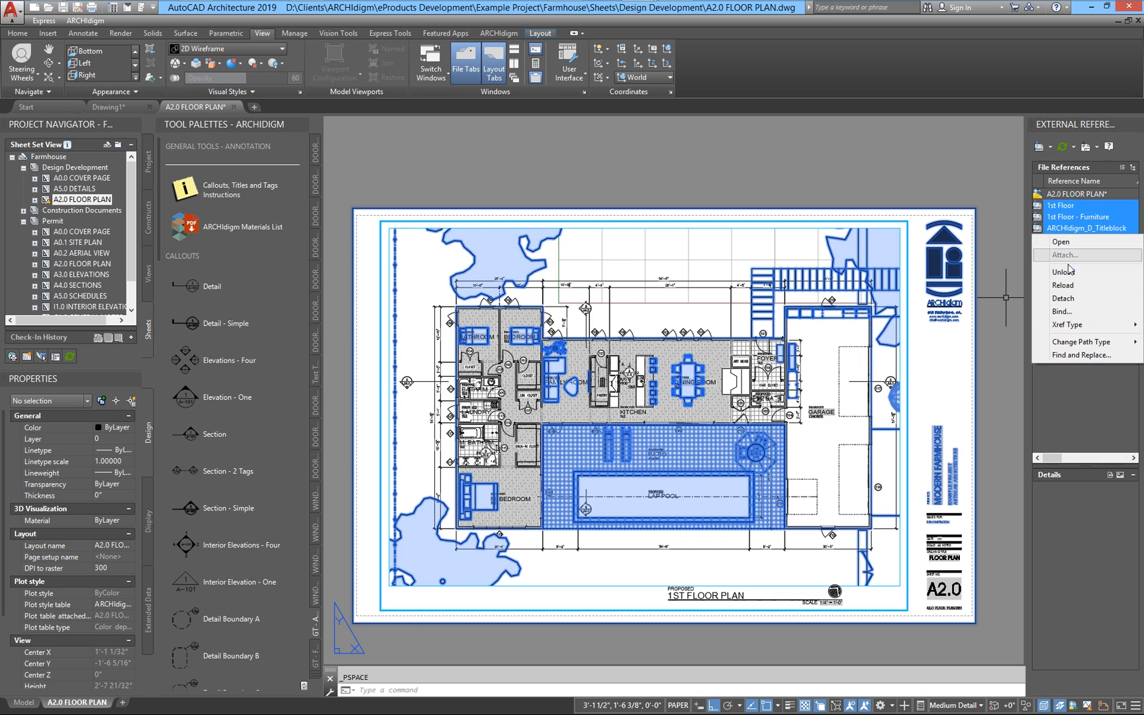
click(1066, 312)
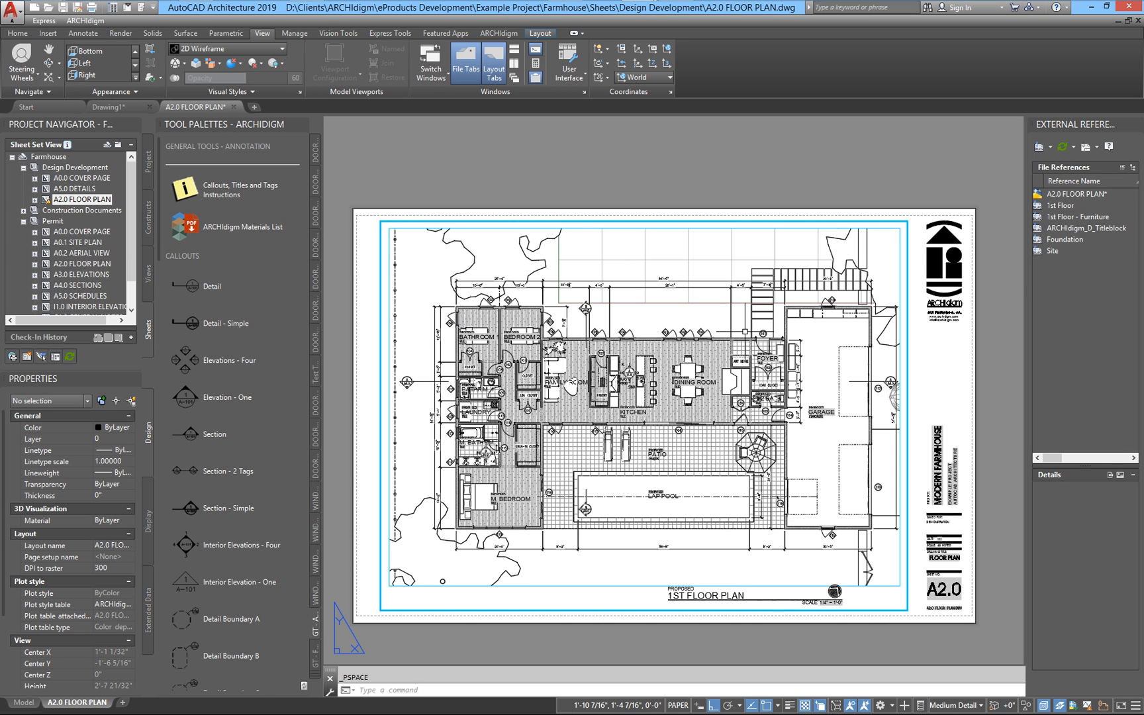
Open the exported ACAD-A2.0 FLOOR PLAN.dwg from the Transmittals folder in File Explorer as a new drawing in AutoCAD Architecture
mouse_move(45, 14)
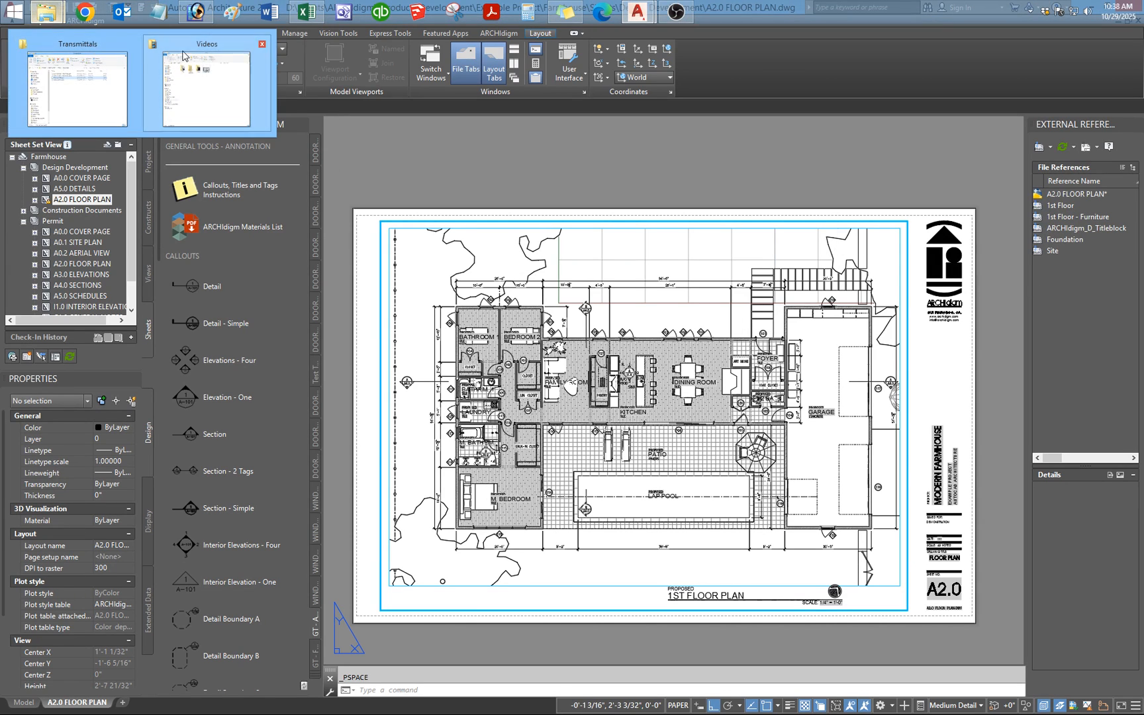
click(207, 83)
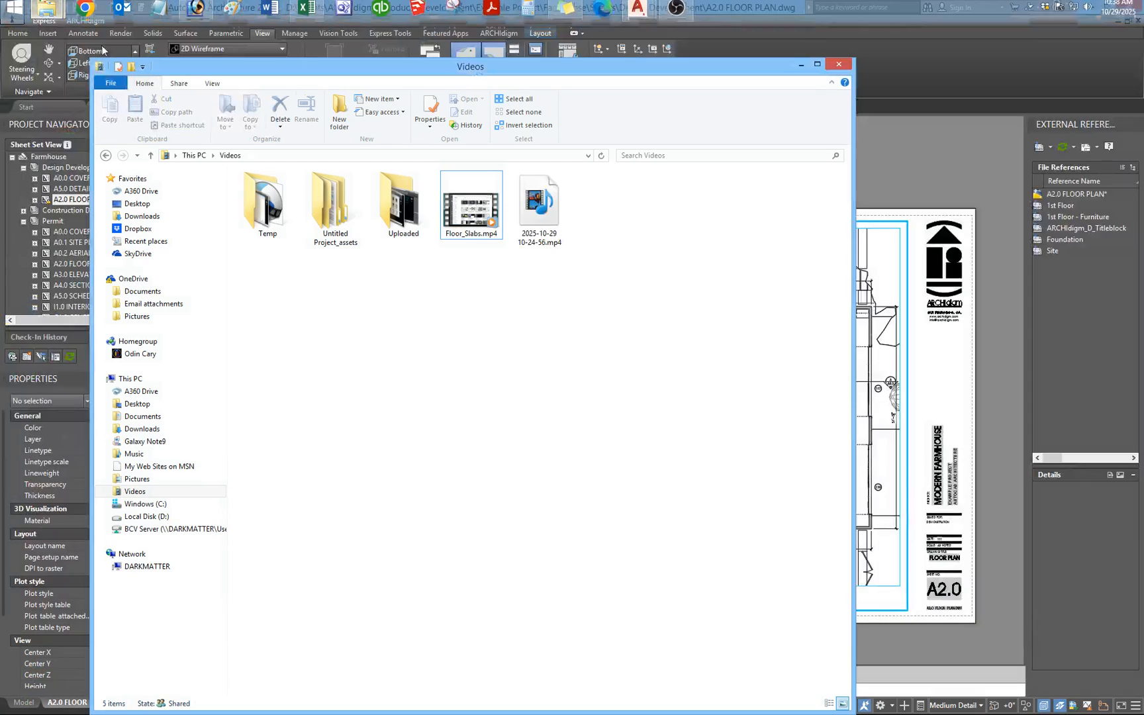
click(801, 65)
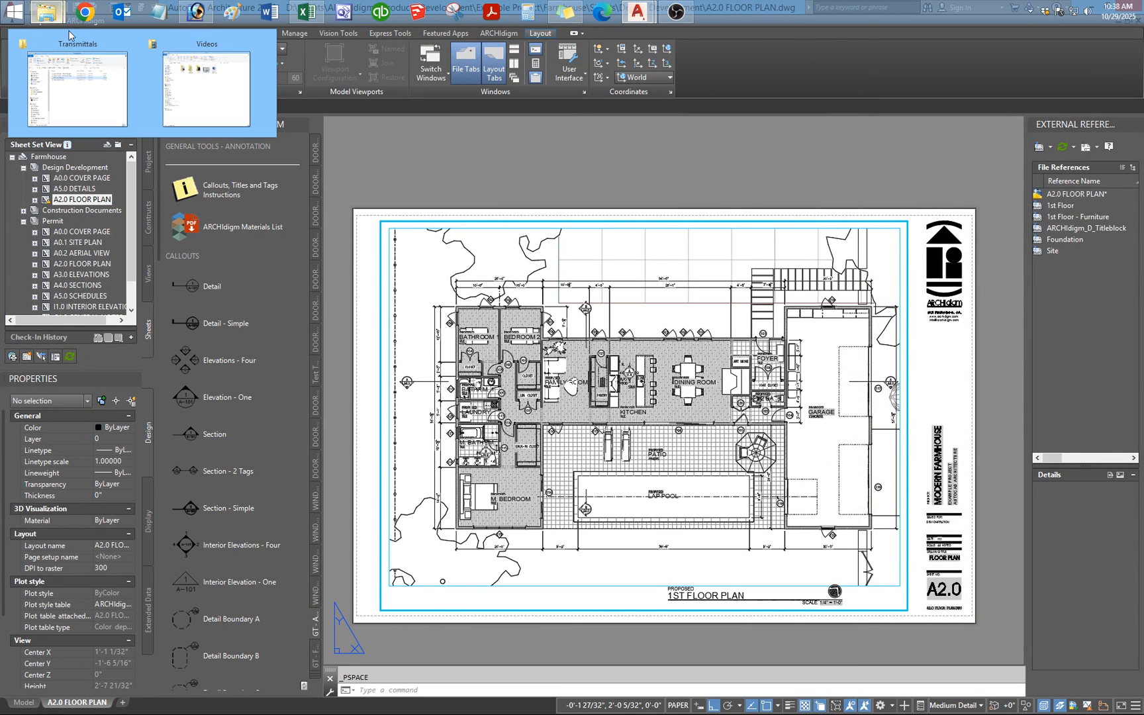
click(70, 73)
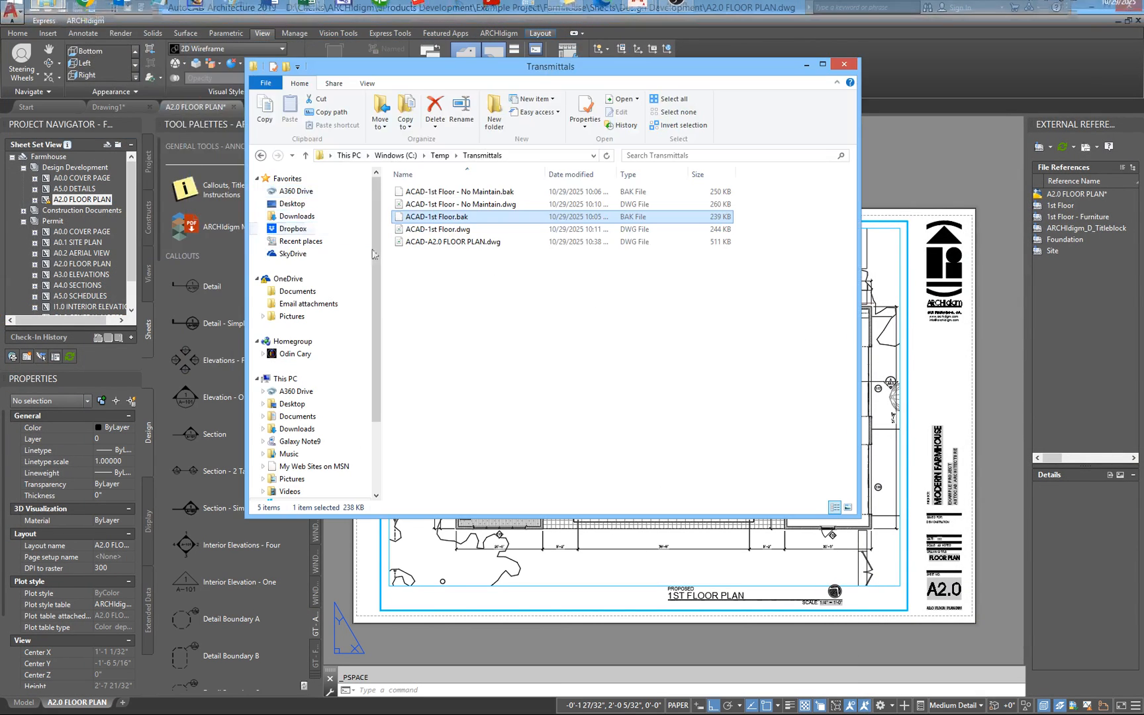
click(445, 243)
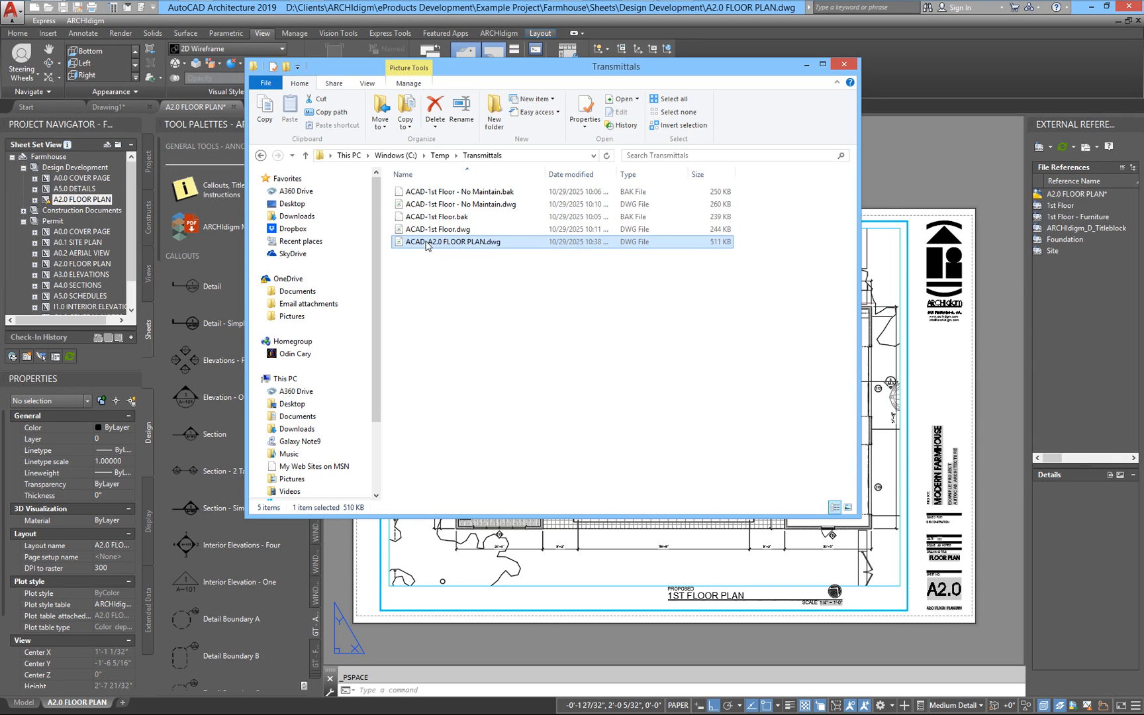
drag(424, 246, 776, 35)
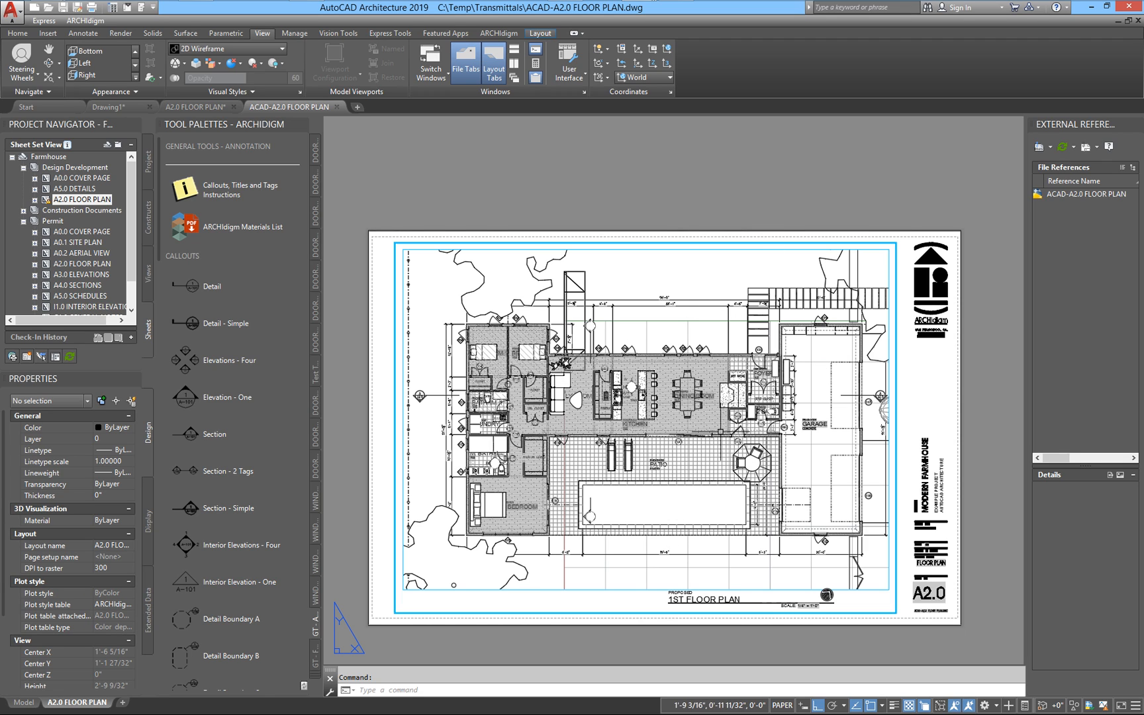
Examine the exported sheet's layout closely, including the stray linework near section callout B/A4.0, the family room furniture, the room tags and the dimensions
scroll(576, 298, up, 5)
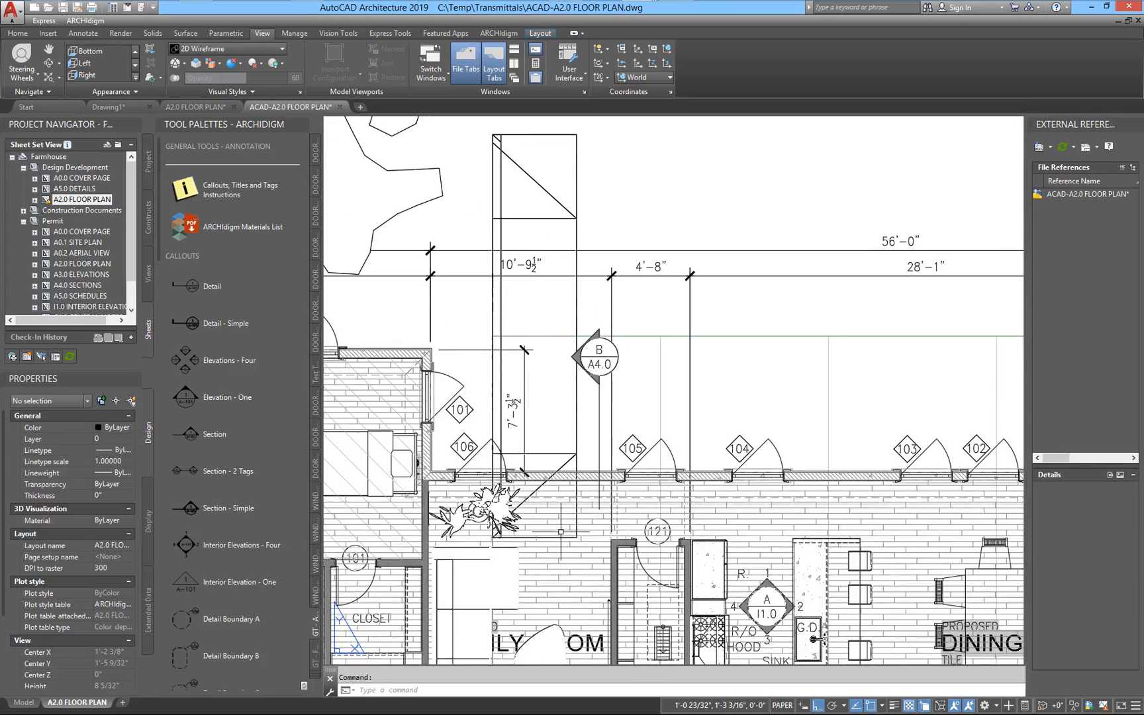
scroll(725, 284, down, 4)
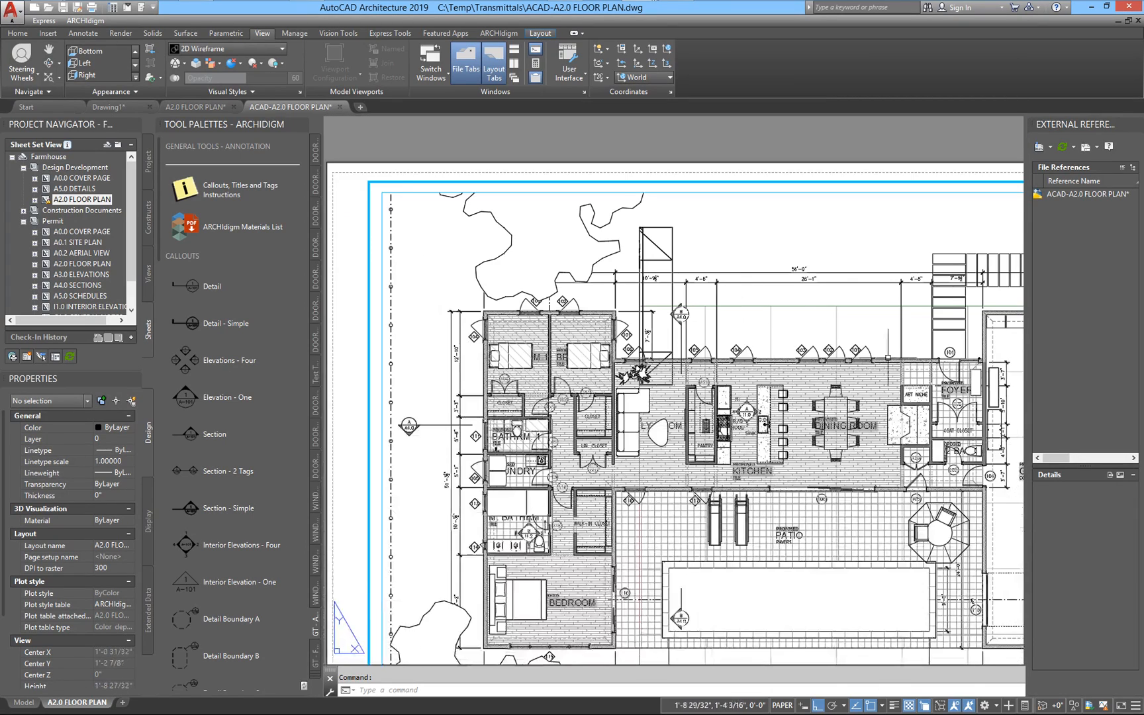
middle_drag(870, 367, 749, 366)
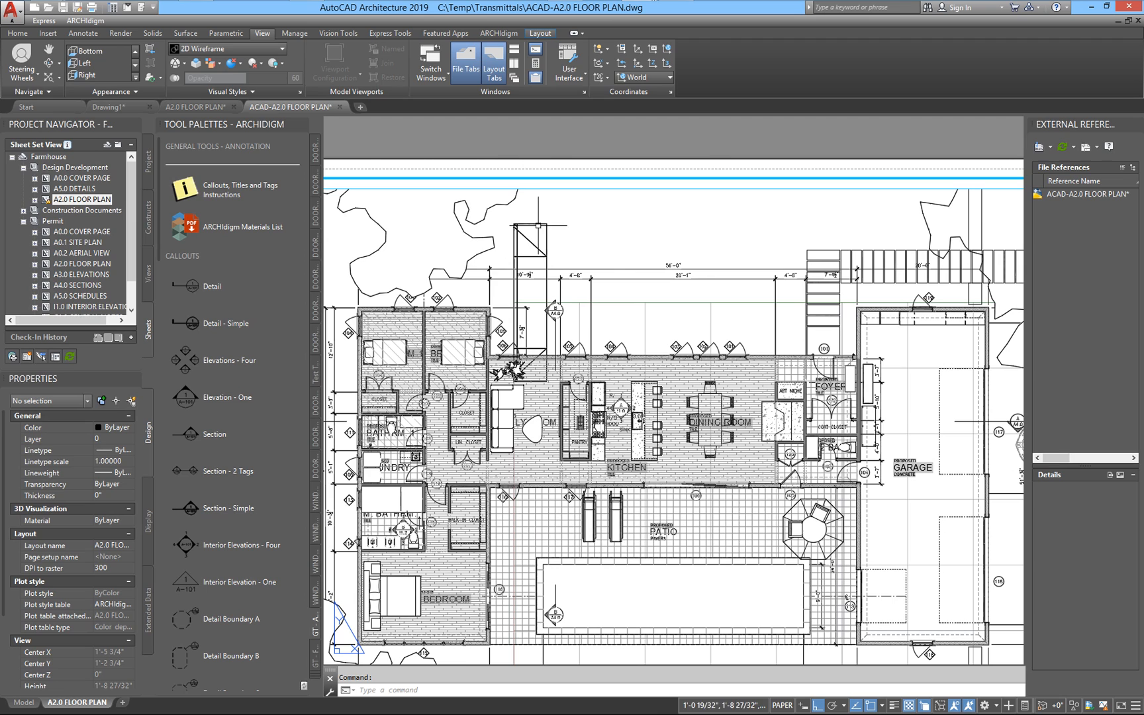
scroll(535, 288, up, 2)
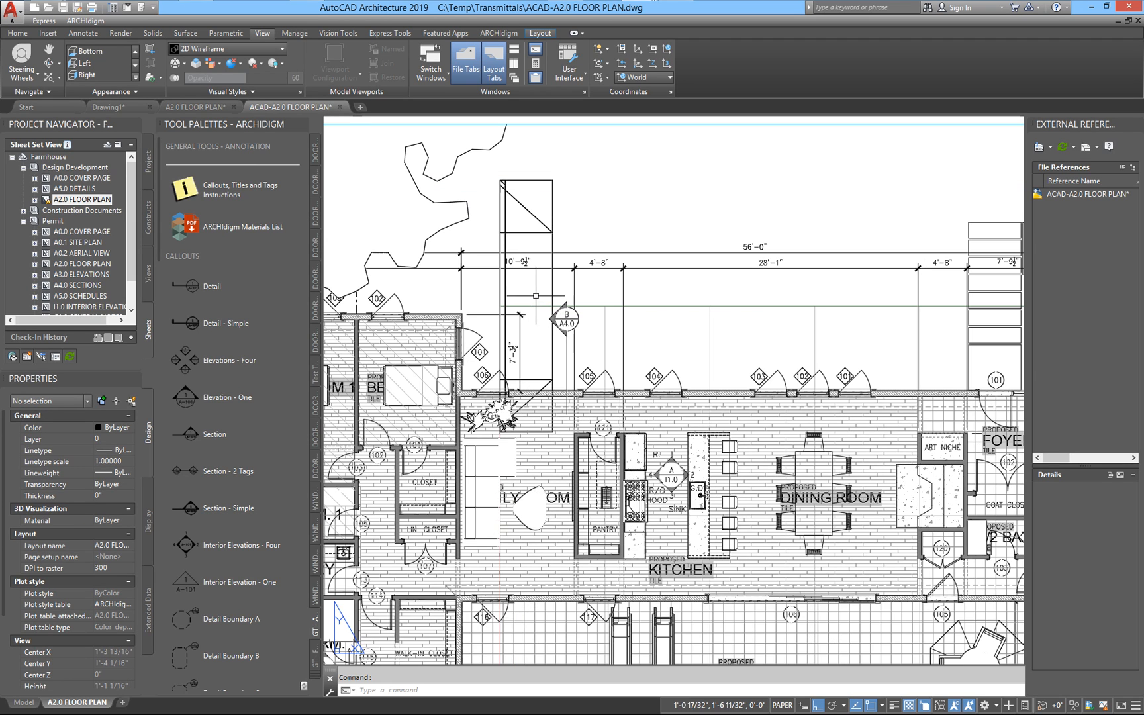
scroll(618, 408, down, 2)
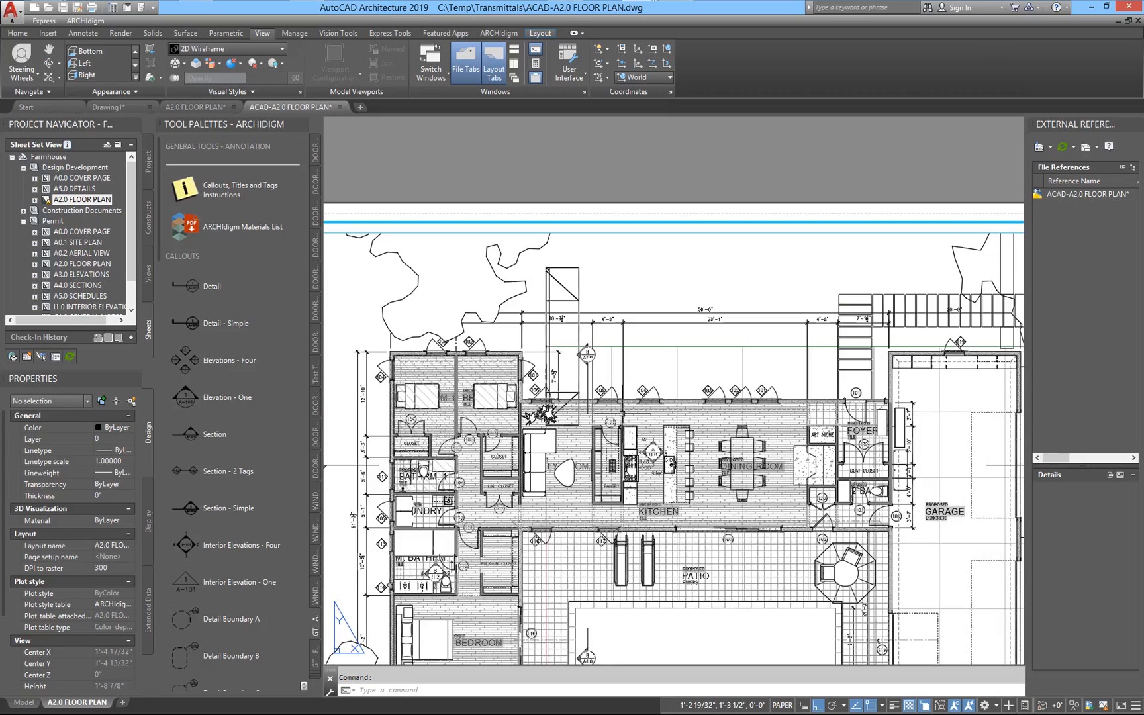
middle_drag(960, 375, 948, 373)
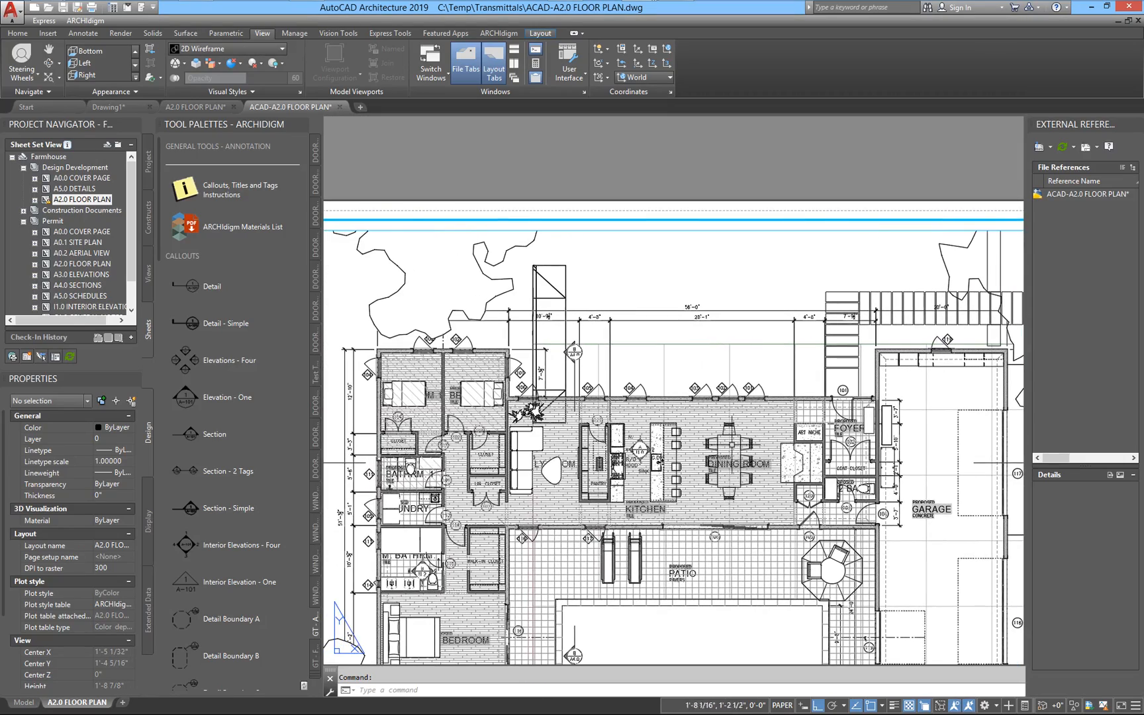
scroll(530, 358, up, 6)
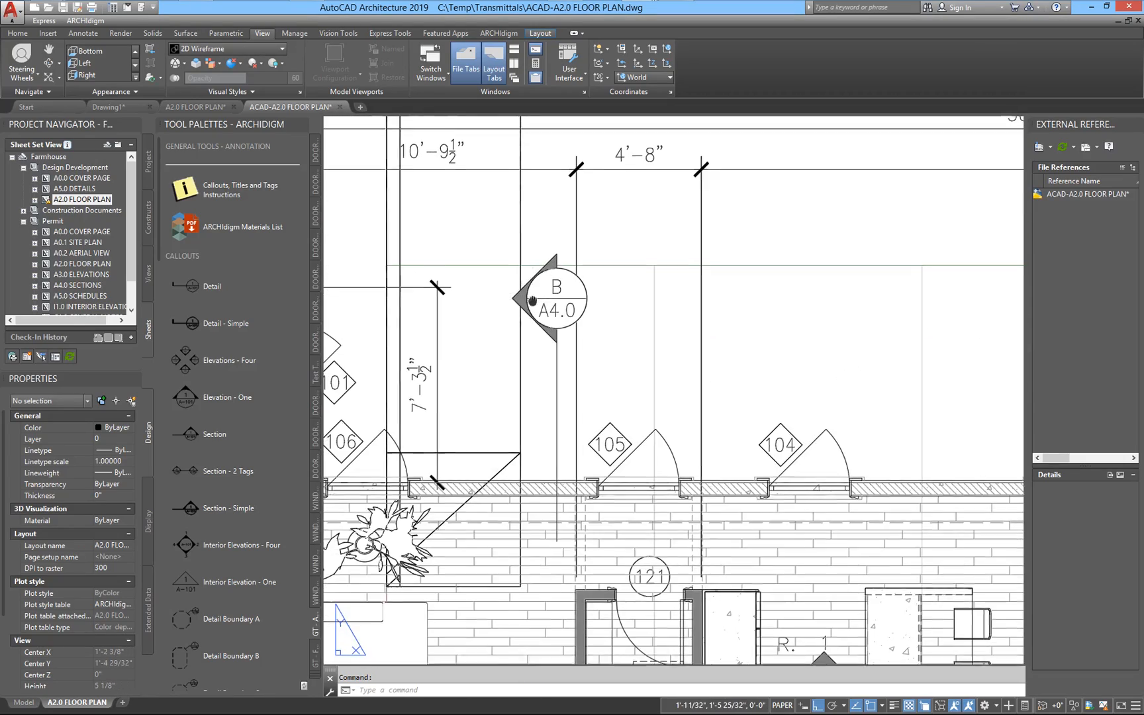
scroll(662, 338, down, 2)
middle_drag(647, 464, 622, 210)
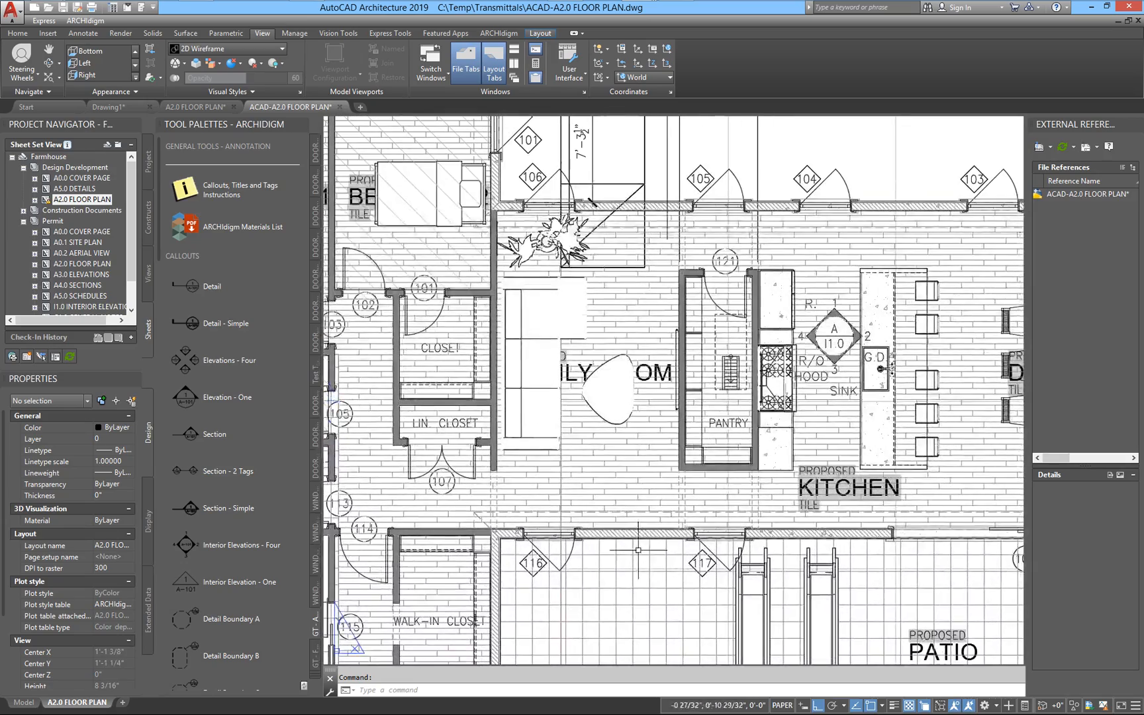
middle_drag(637, 543, 719, 159)
middle_drag(544, 543, 684, 464)
scroll(623, 519, down, 2)
scroll(684, 465, down, 5)
scroll(647, 294, up, 8)
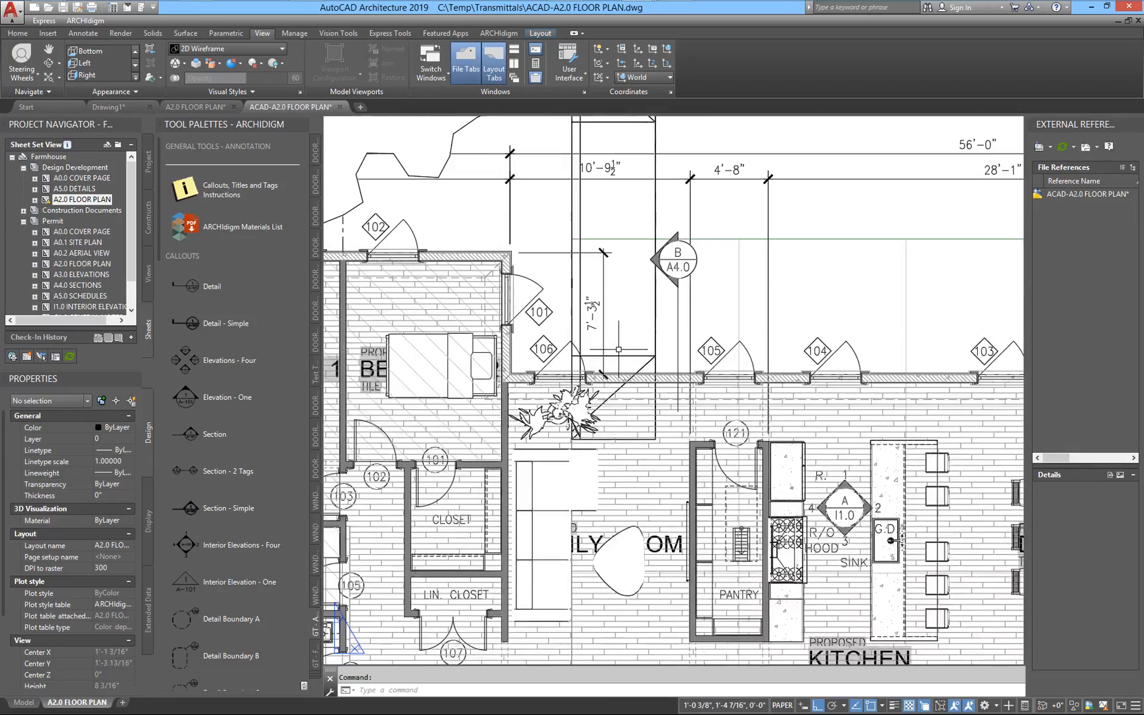
scroll(647, 294, down, 9)
middle_drag(663, 382, 633, 390)
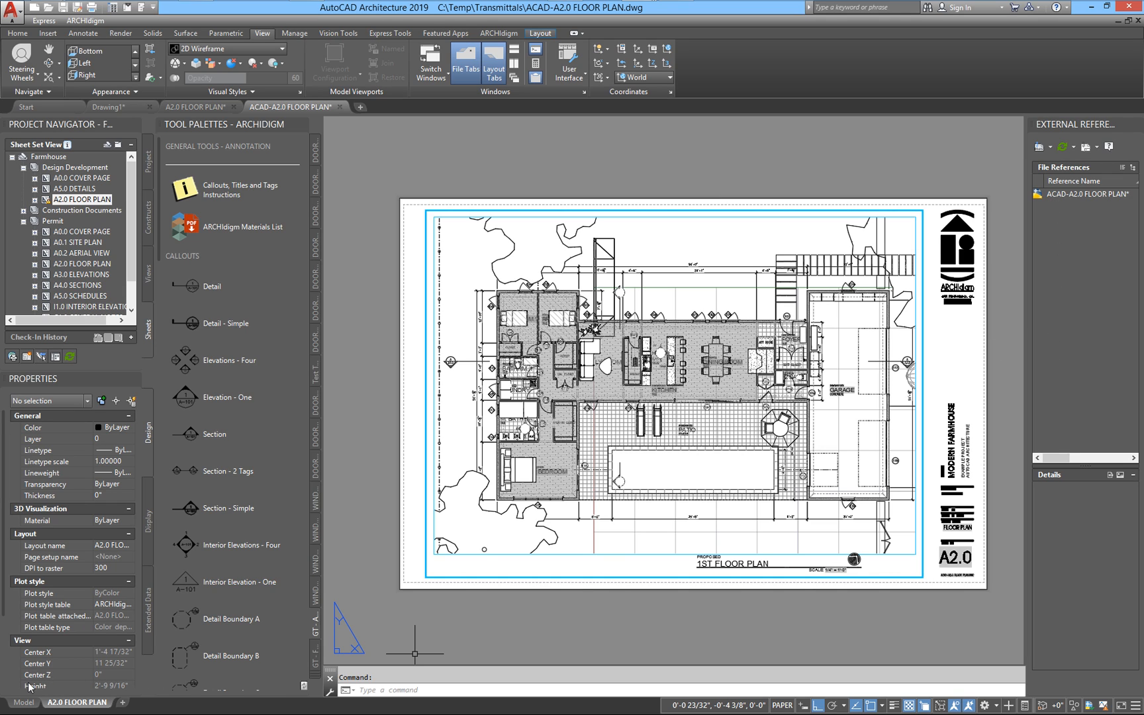
Switch the exported drawing to model space and examine the floor plan geometry from the top and from a low-angle 3D view
click(19, 705)
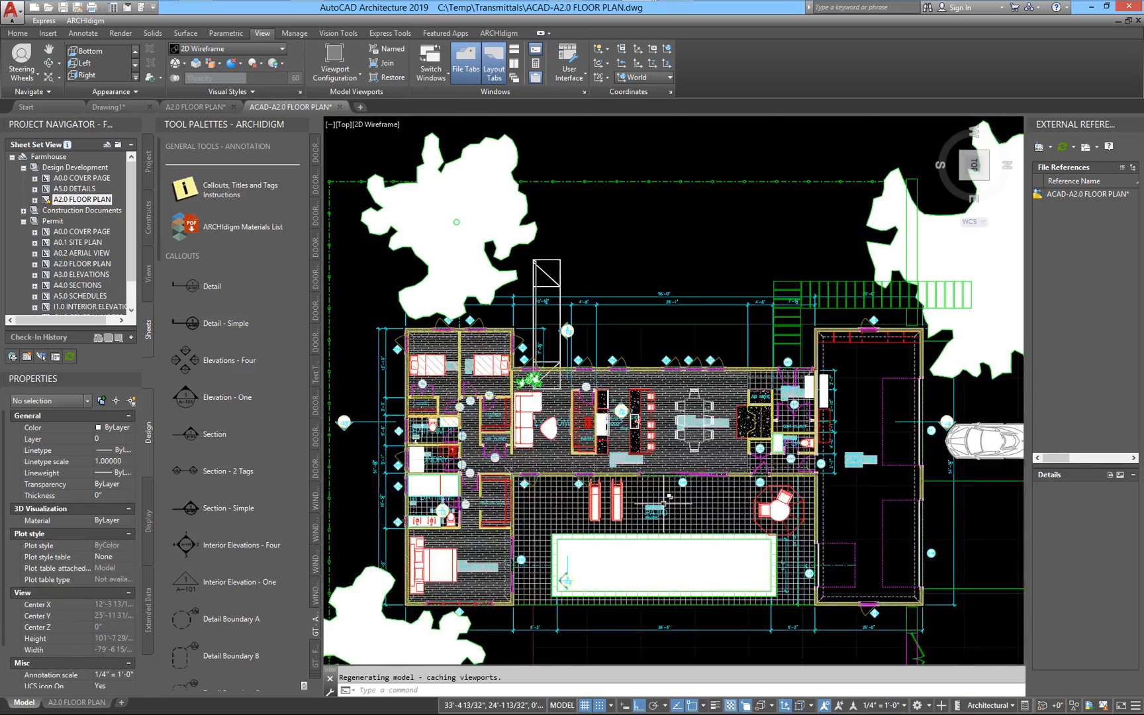
scroll(582, 314, up, 6)
scroll(592, 344, down, 4)
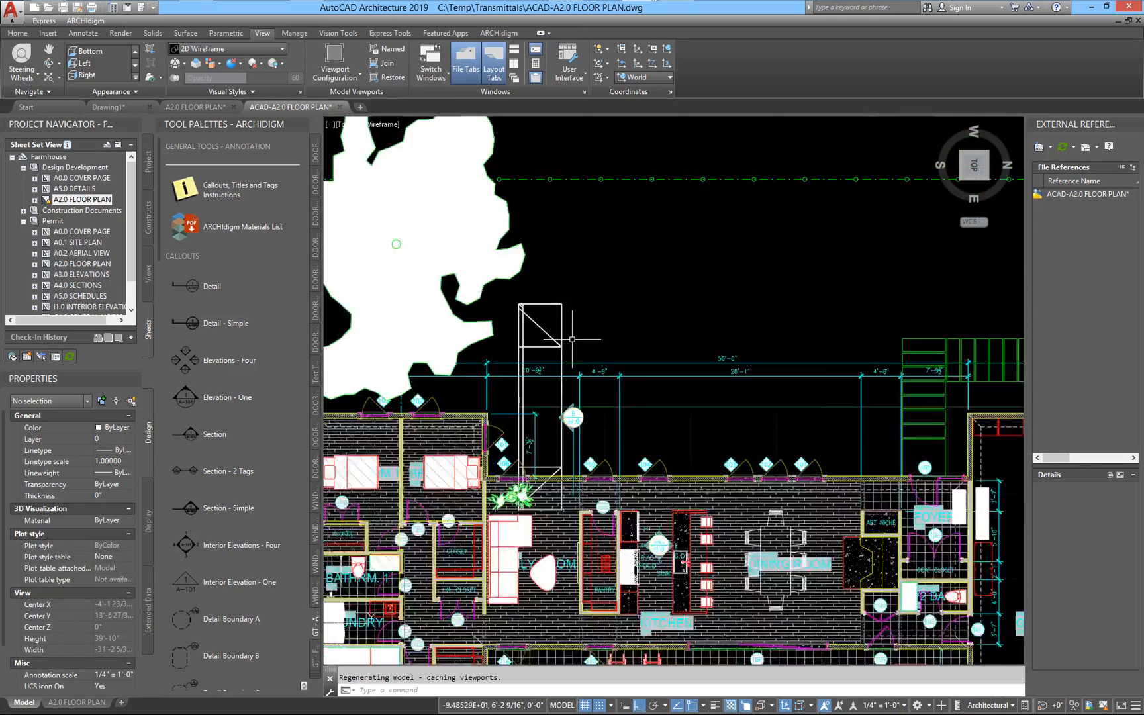
middle_drag(647, 422, 731, 282)
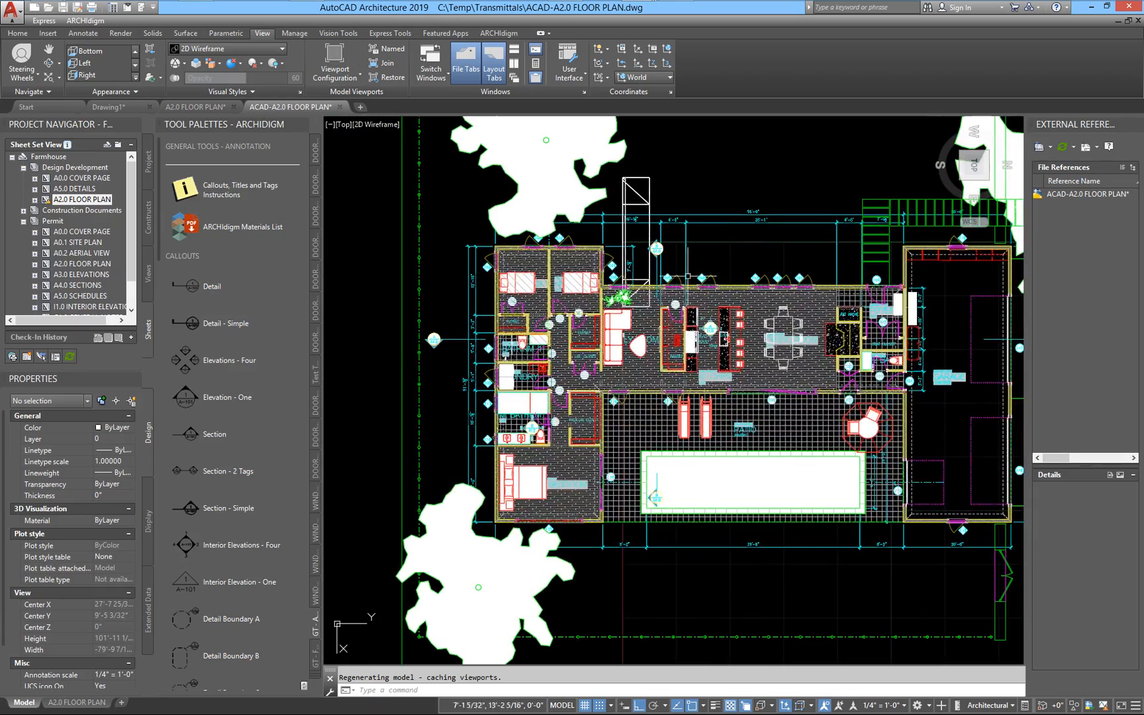
middle_drag(651, 321, 581, 378)
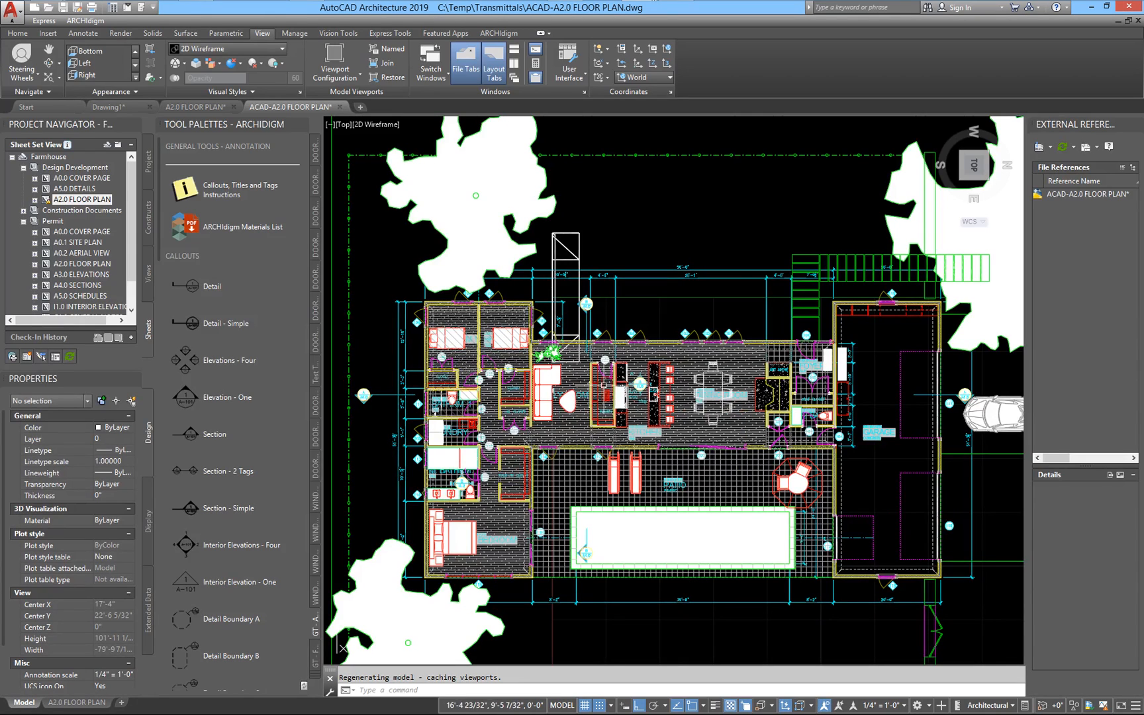
mouse_move(692, 376)
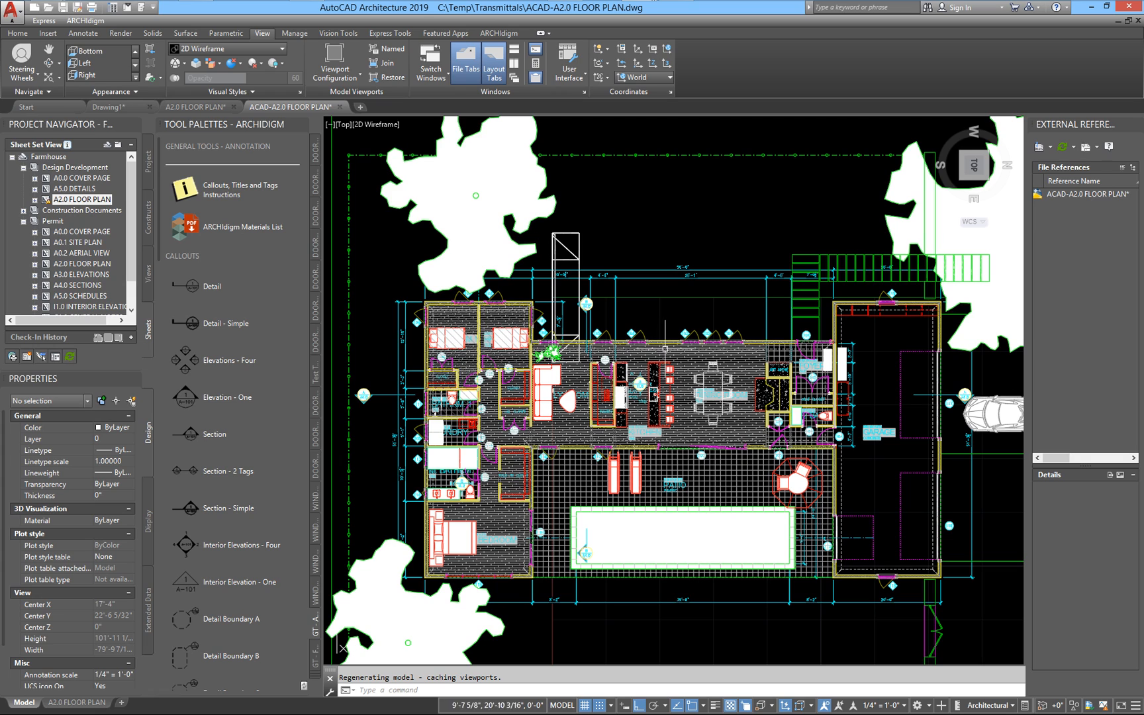
mouse_move(664, 348)
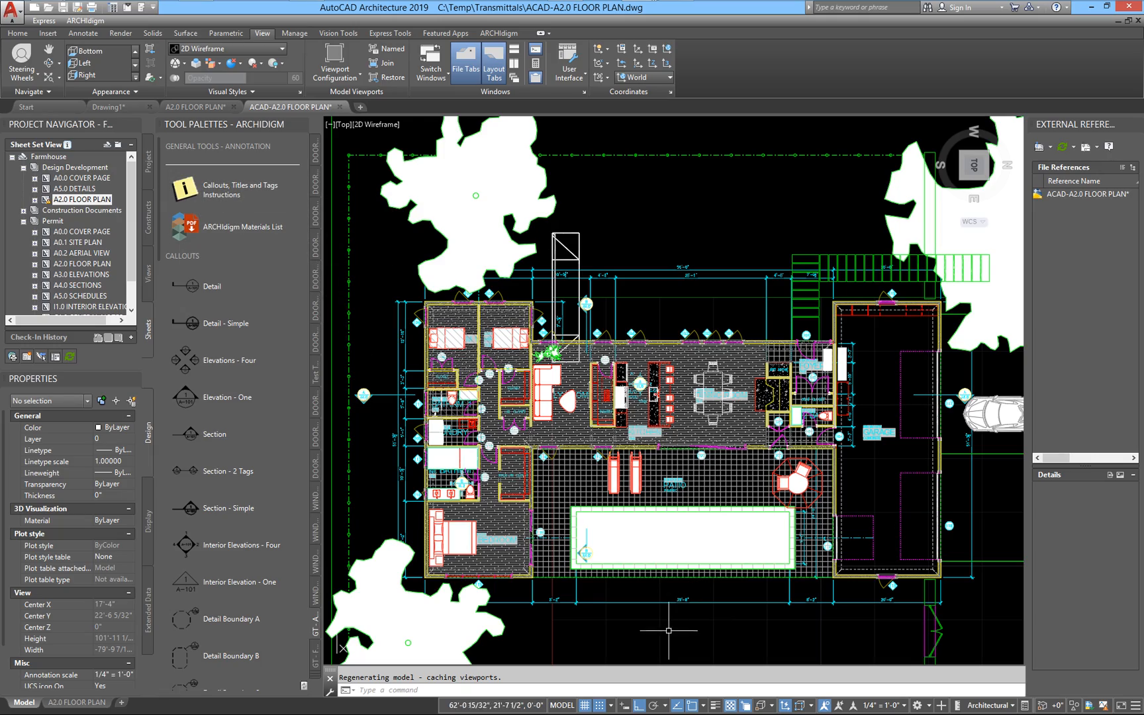
shift+middle_drag(669, 630, 707, 402)
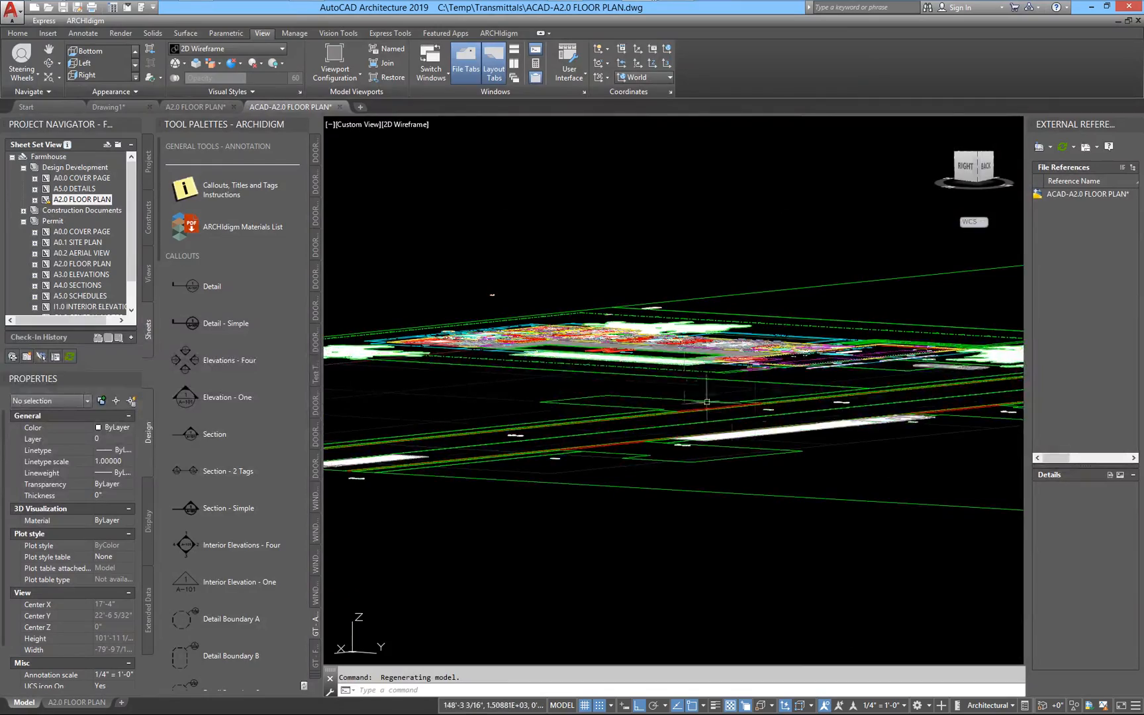
middle_drag(644, 373, 600, 445)
scroll(648, 426, up, 3)
scroll(661, 428, down, 5)
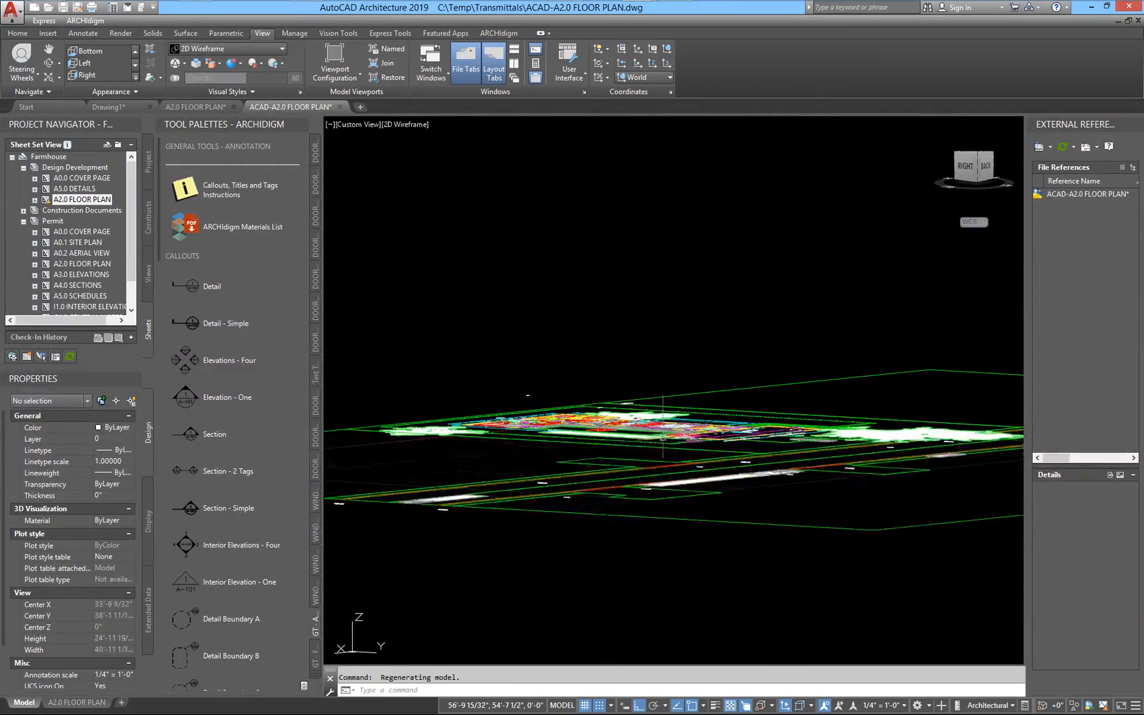
Orbit the exported model, restore its world plan view and examine the floor plan from the garage down to the bedrooms
shift+middle_drag(702, 371, 581, 529)
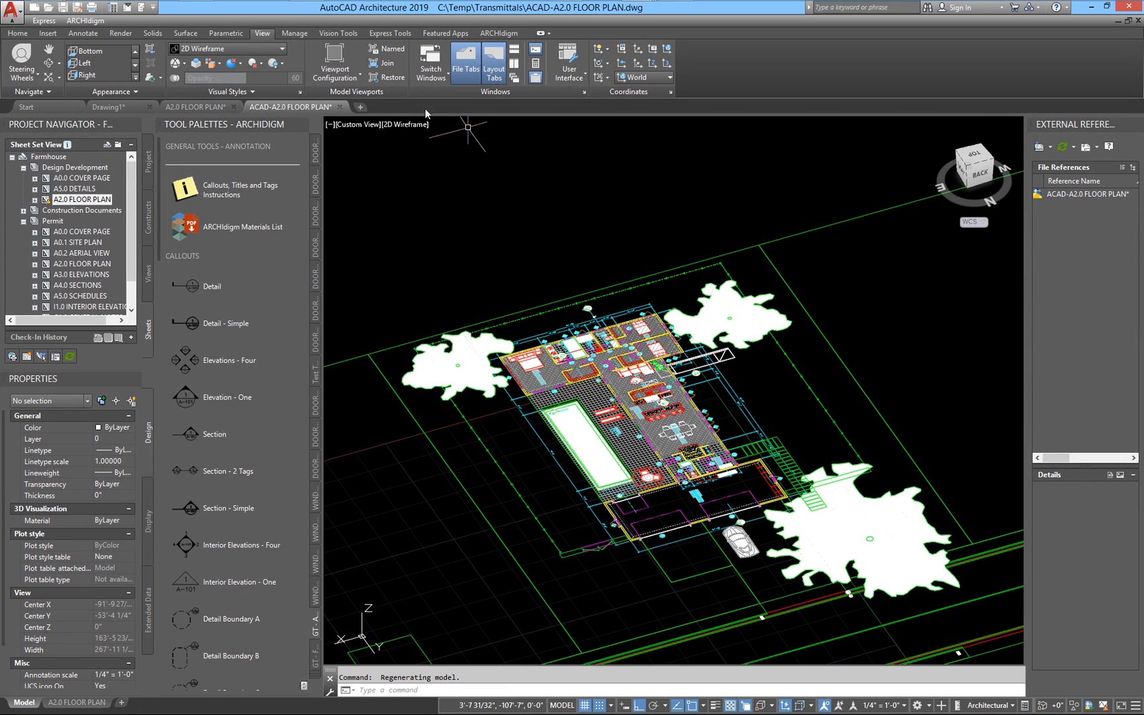
shift+middle_drag(760, 318, 756, 315)
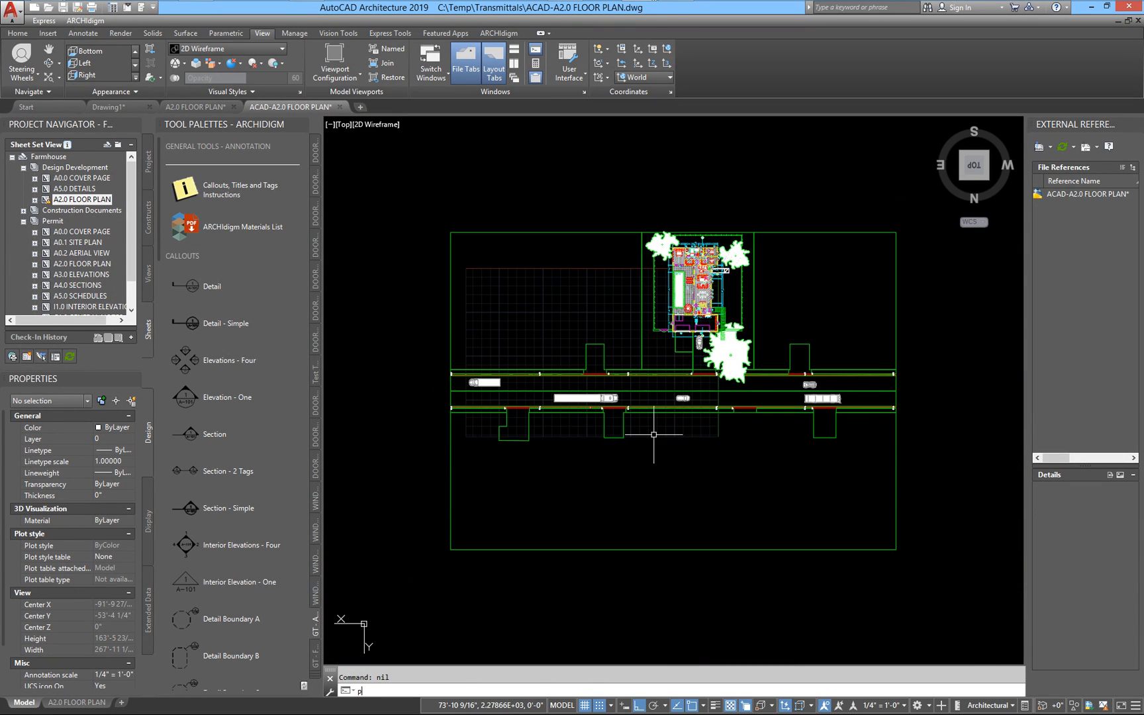
key(Return)
key(Return)
scroll(636, 562, up, 4)
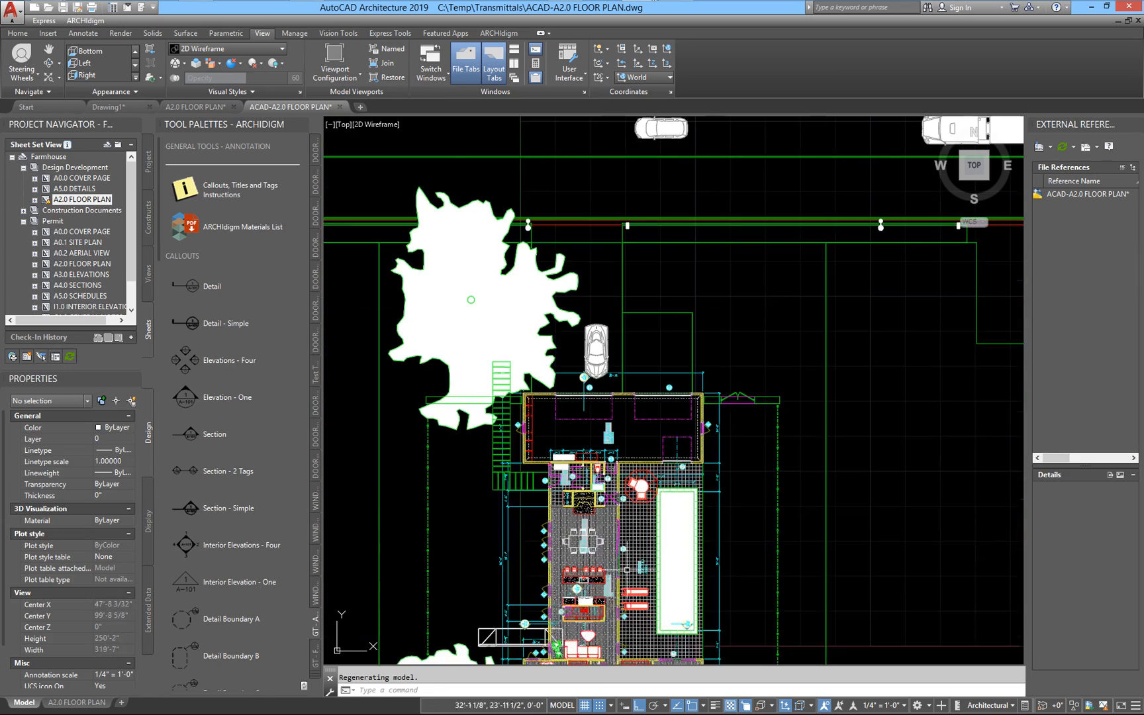
middle_drag(577, 648, 628, 403)
scroll(713, 425, up, 4)
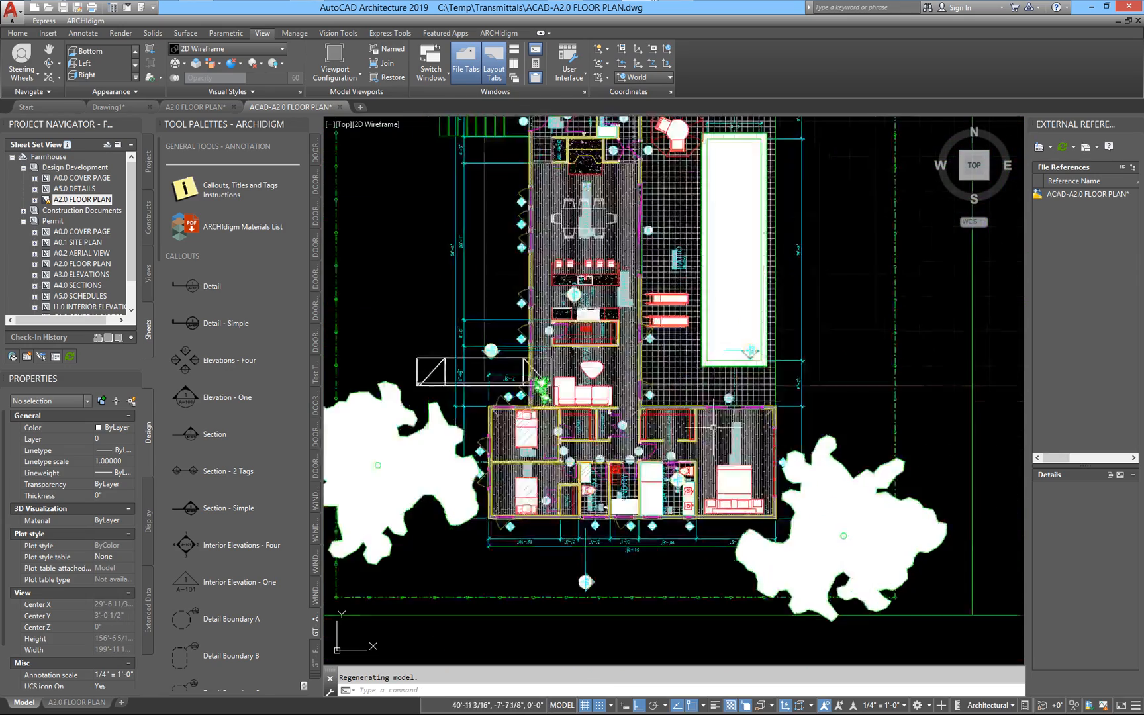
scroll(711, 417, down, 4)
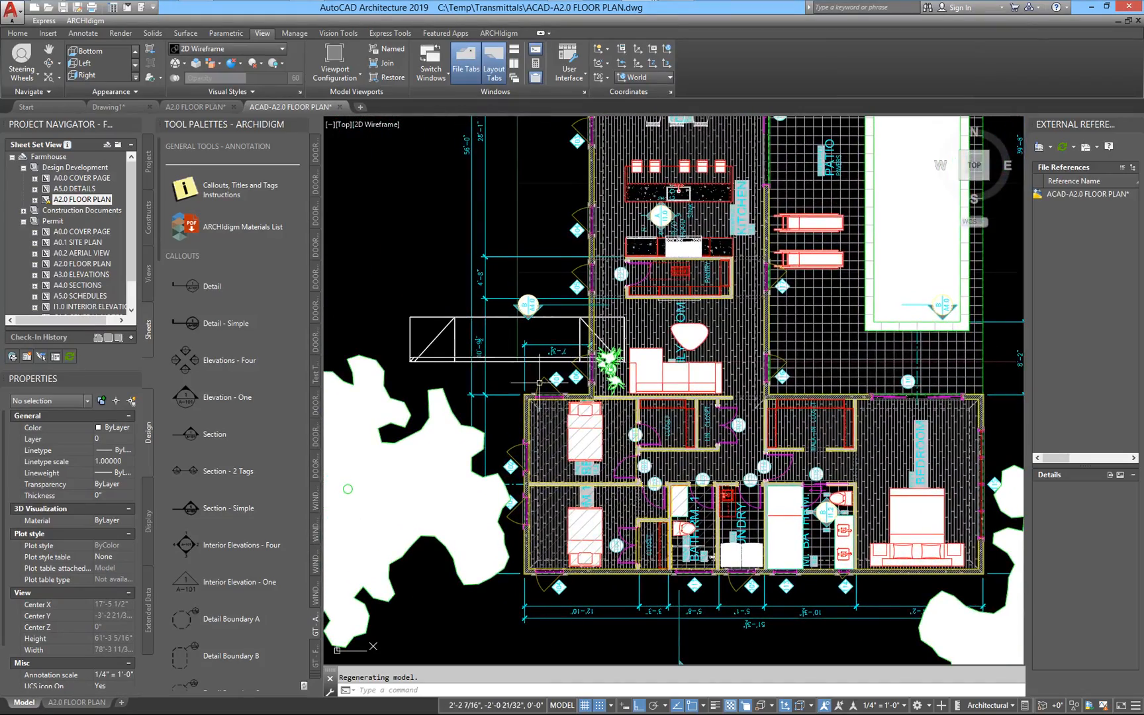
scroll(547, 488, up, 4)
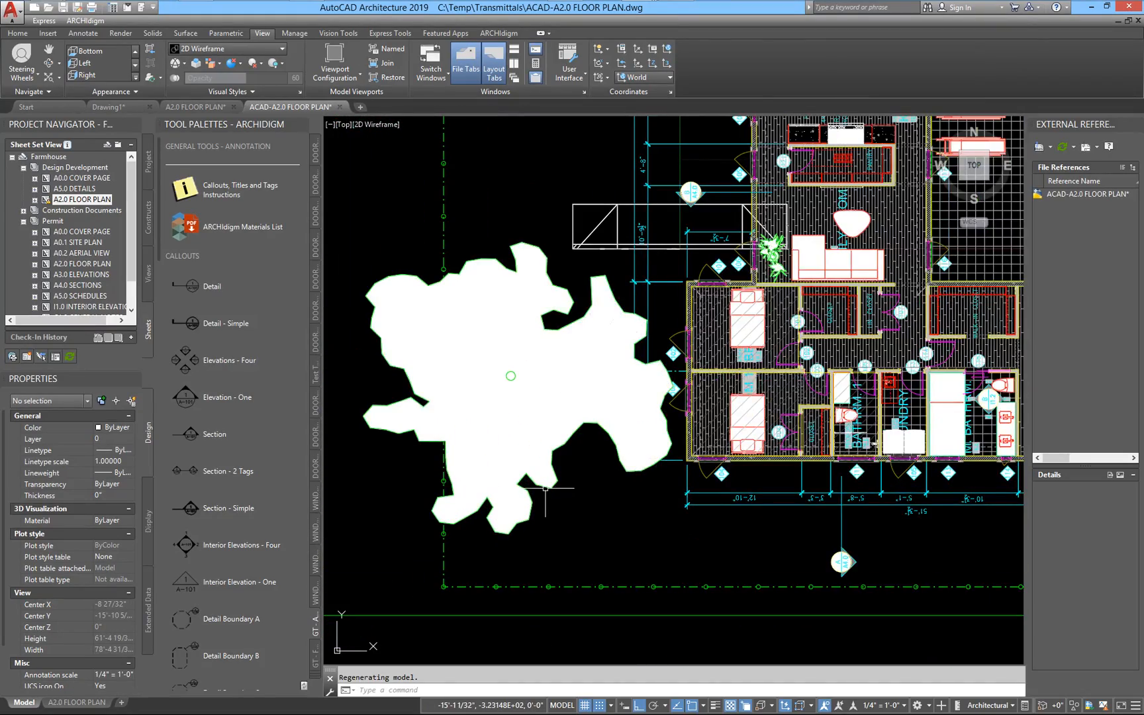
Hide the large block reference containing the floor plan and site to see the remaining objects, and undo the hiding
click(544, 488)
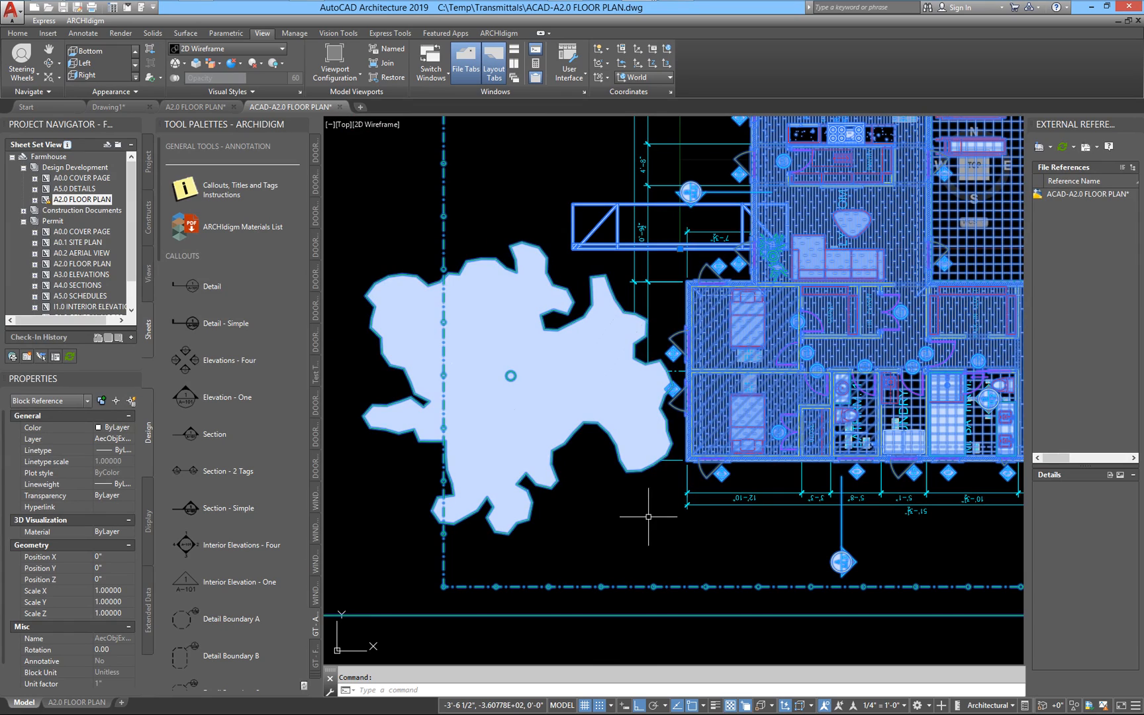
right_click(648, 516)
mouse_move(785, 286)
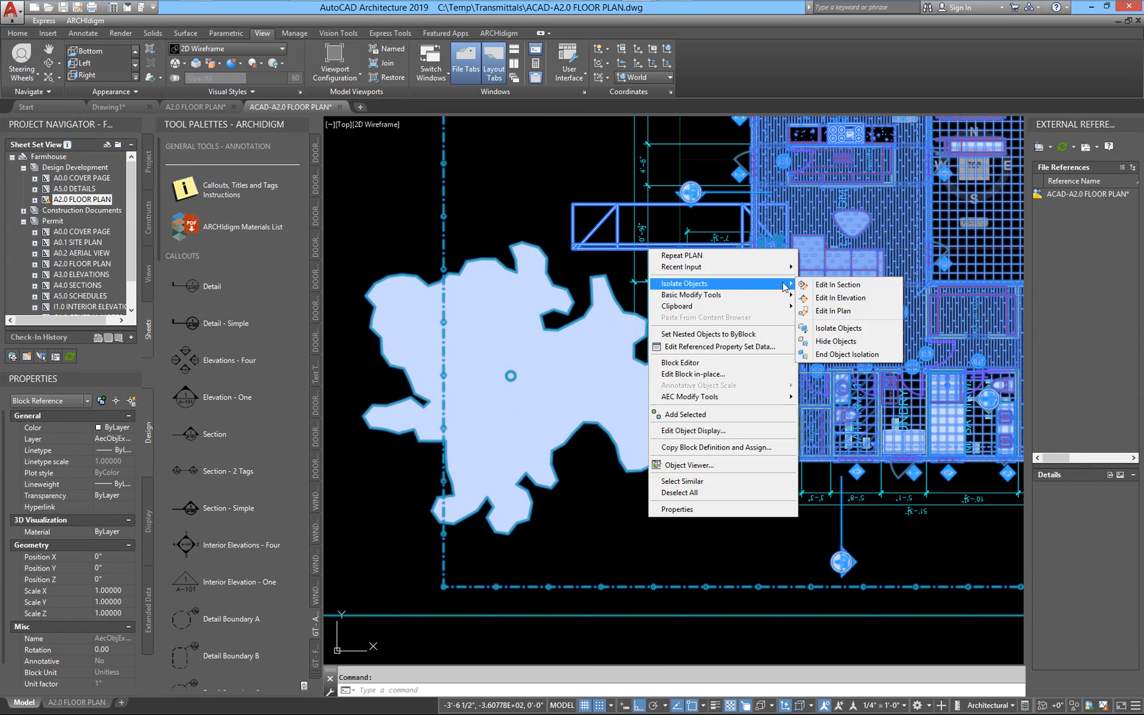
click(857, 340)
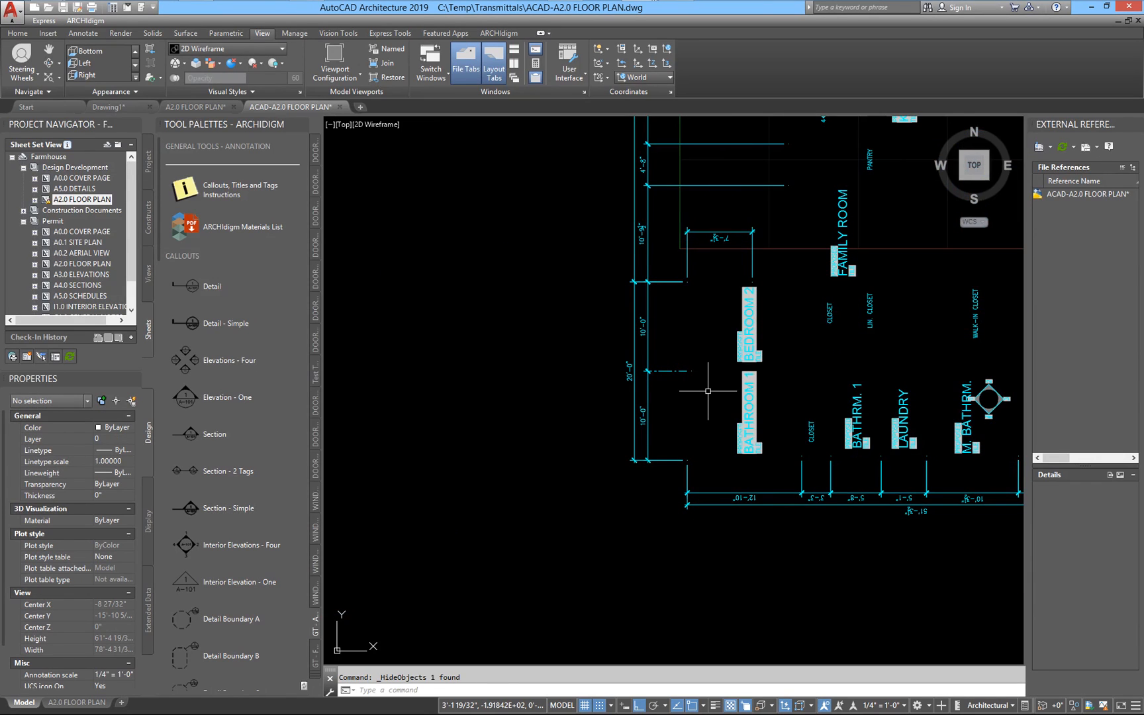
text(u)
key(Return)
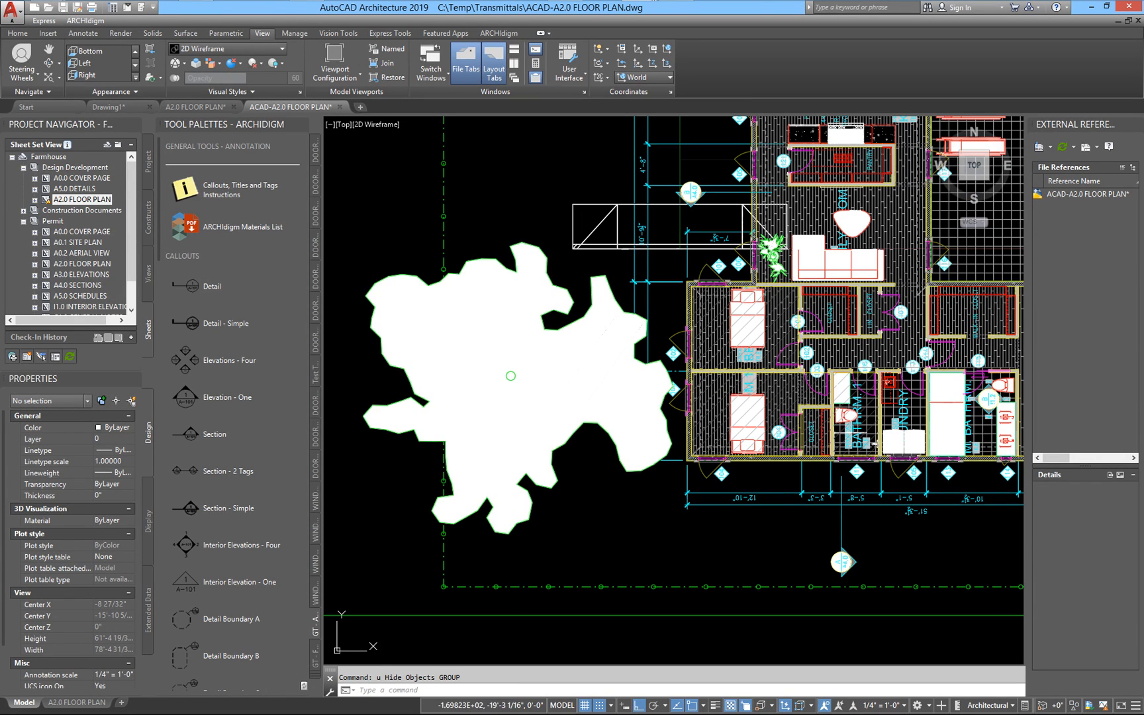
Isolate the large floor plan block reference, inspect what it contains, and undo the isolation
click(562, 442)
right_click(563, 442)
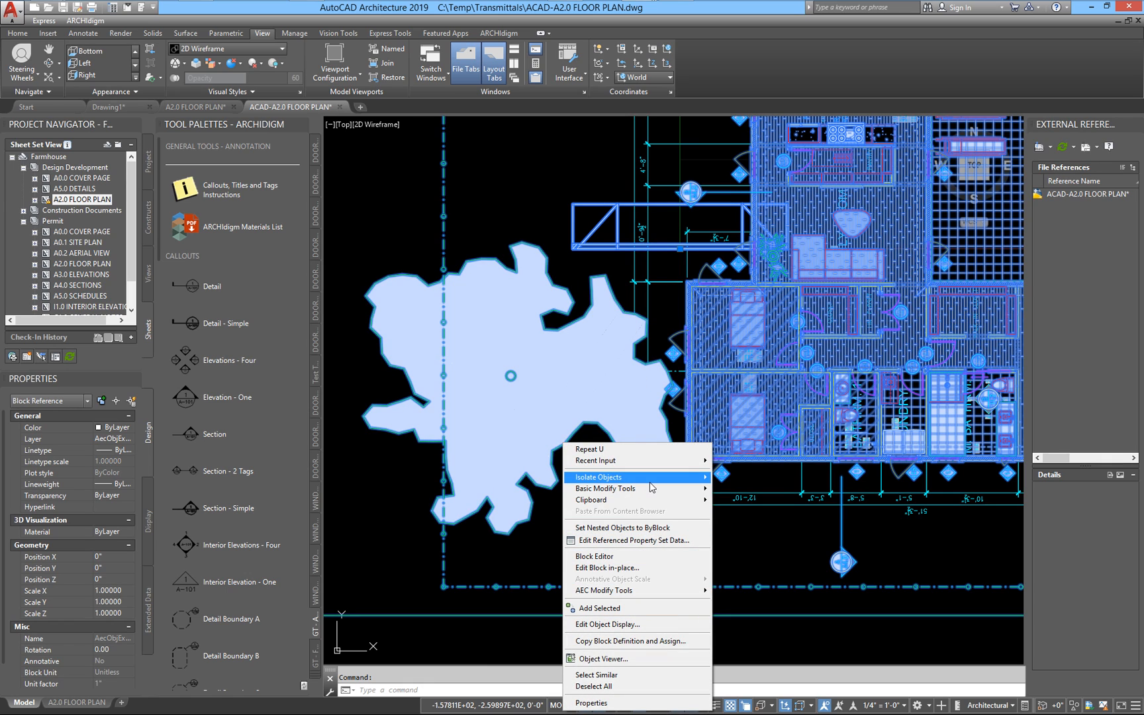
mouse_move(635, 477)
click(766, 522)
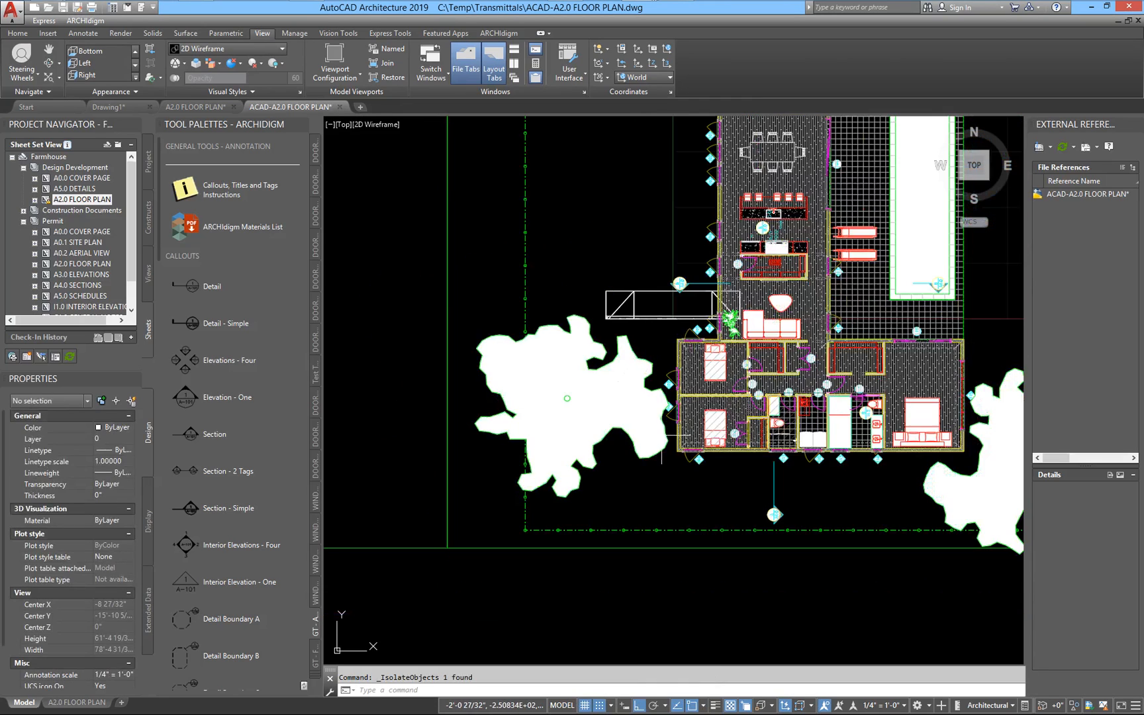
click(619, 437)
scroll(620, 437, down, 5)
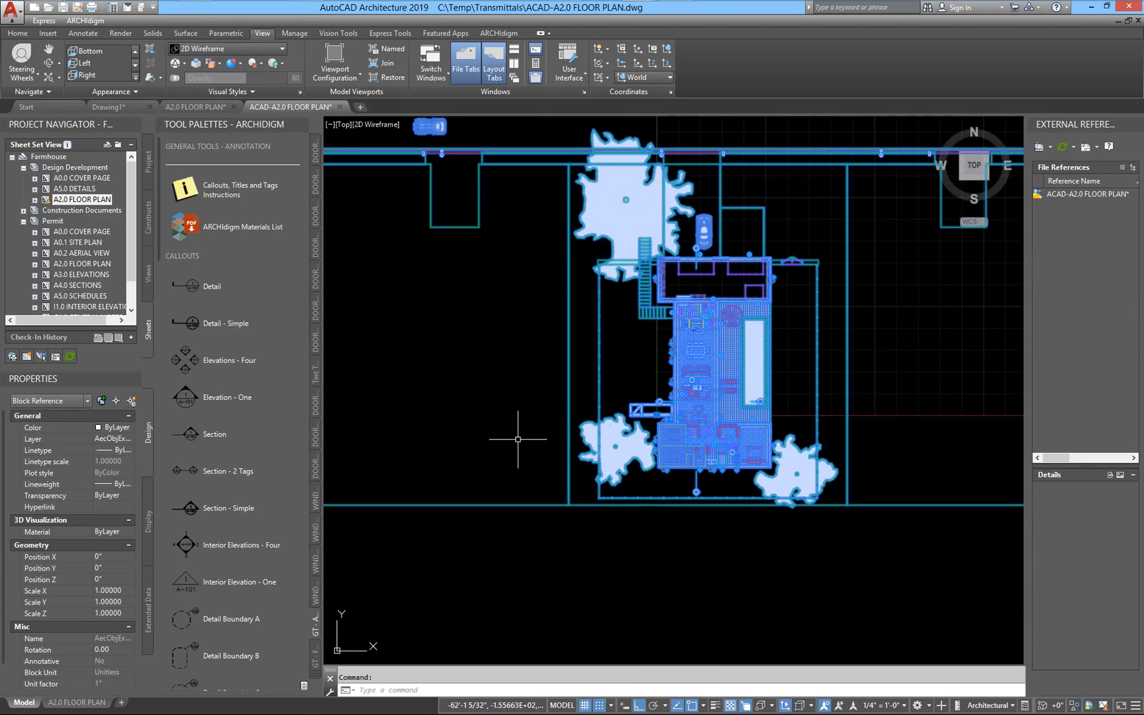
scroll(785, 387, up, 2)
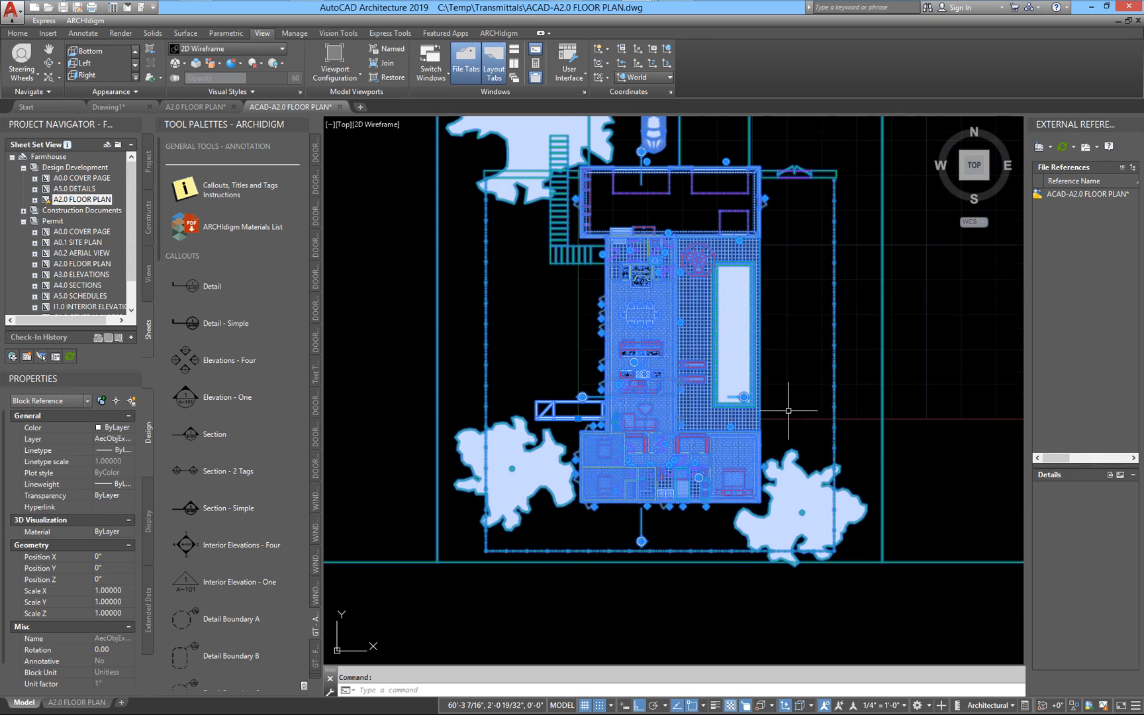
scroll(787, 411, down, 2)
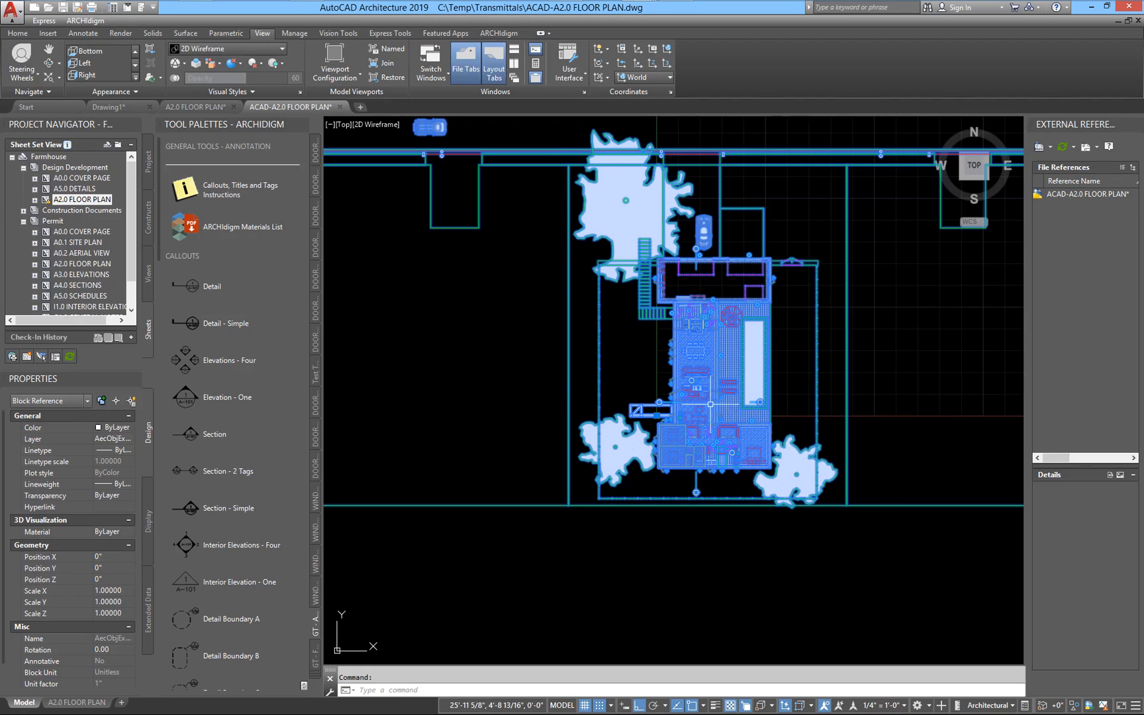
middle_drag(705, 394, 699, 448)
key(Escape)
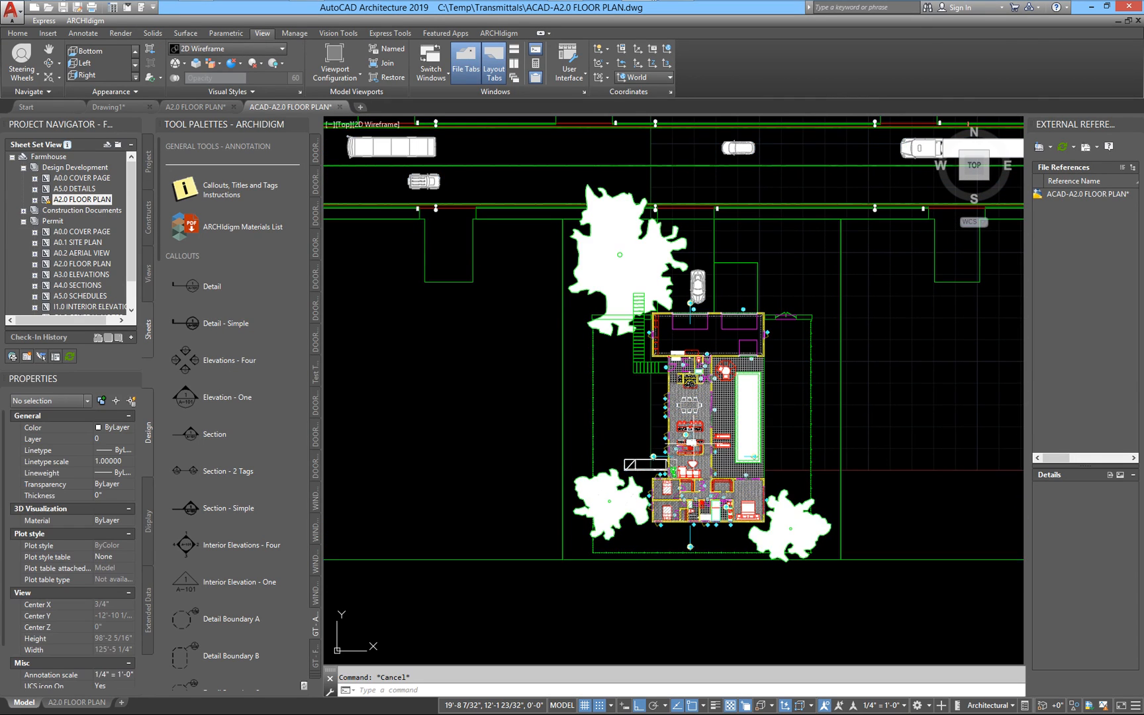
text(u)
key(Return)
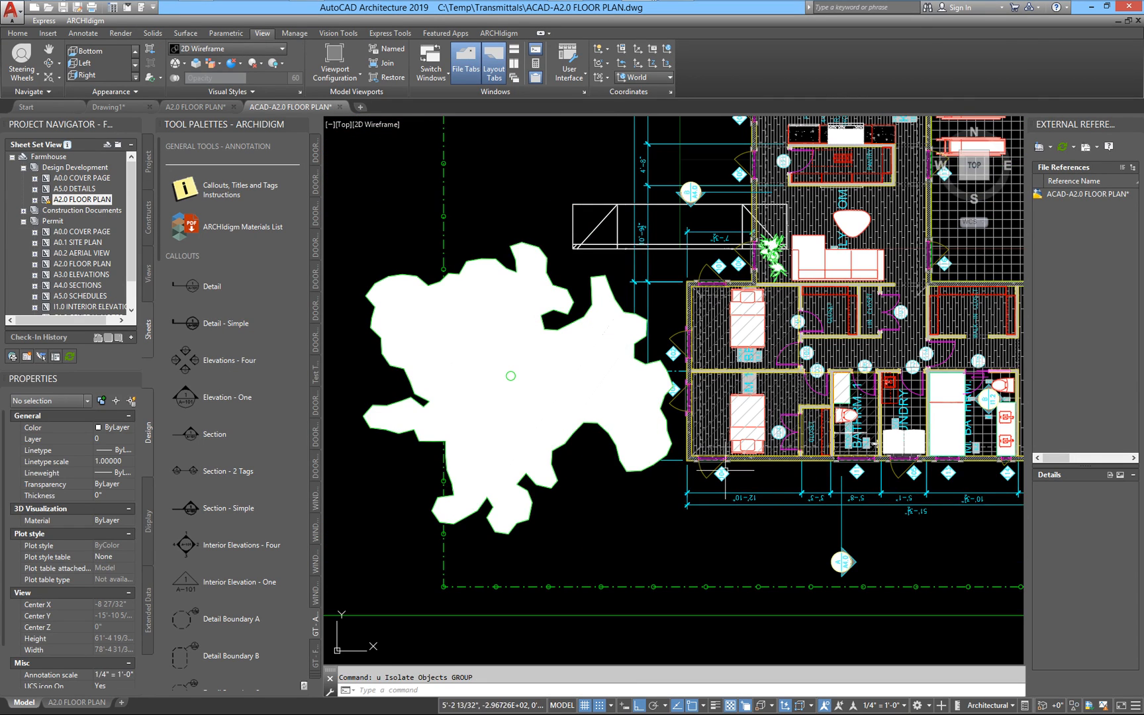
Select the large block reference again and examine which dimensions, room labels and door tags belong to it, ending near the dining room
scroll(727, 434, up, 2)
scroll(703, 449, down, 3)
middle_drag(668, 467, 605, 495)
click(575, 496)
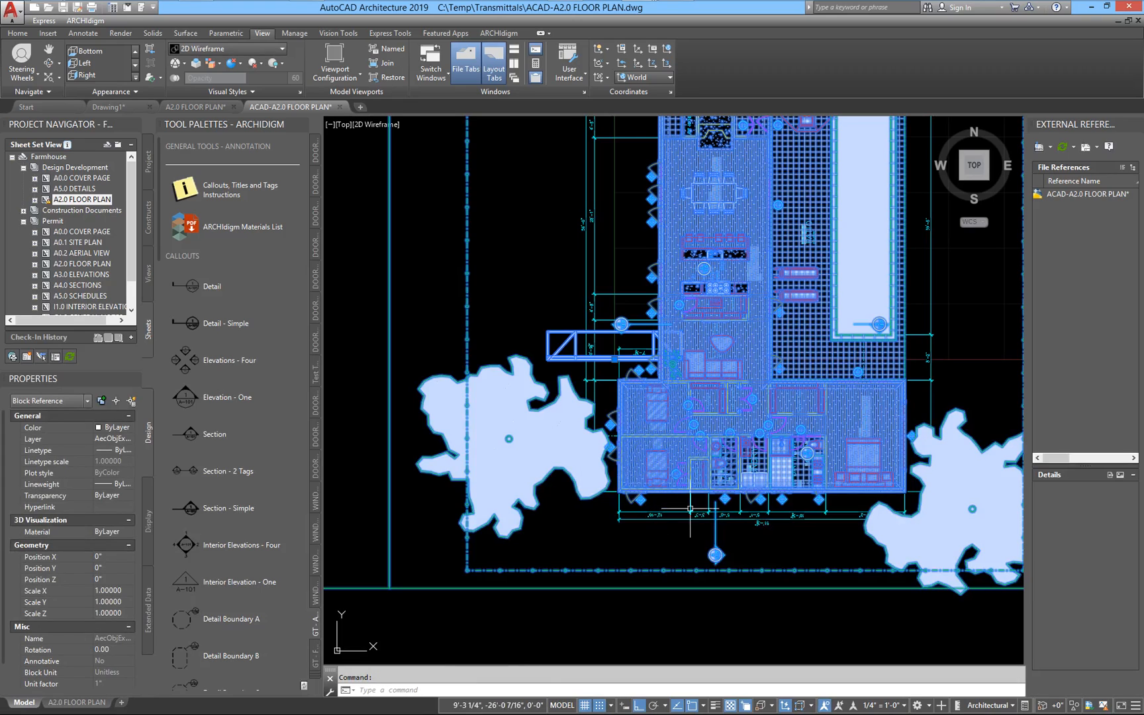
scroll(825, 523, down, 1)
middle_drag(793, 468, 697, 524)
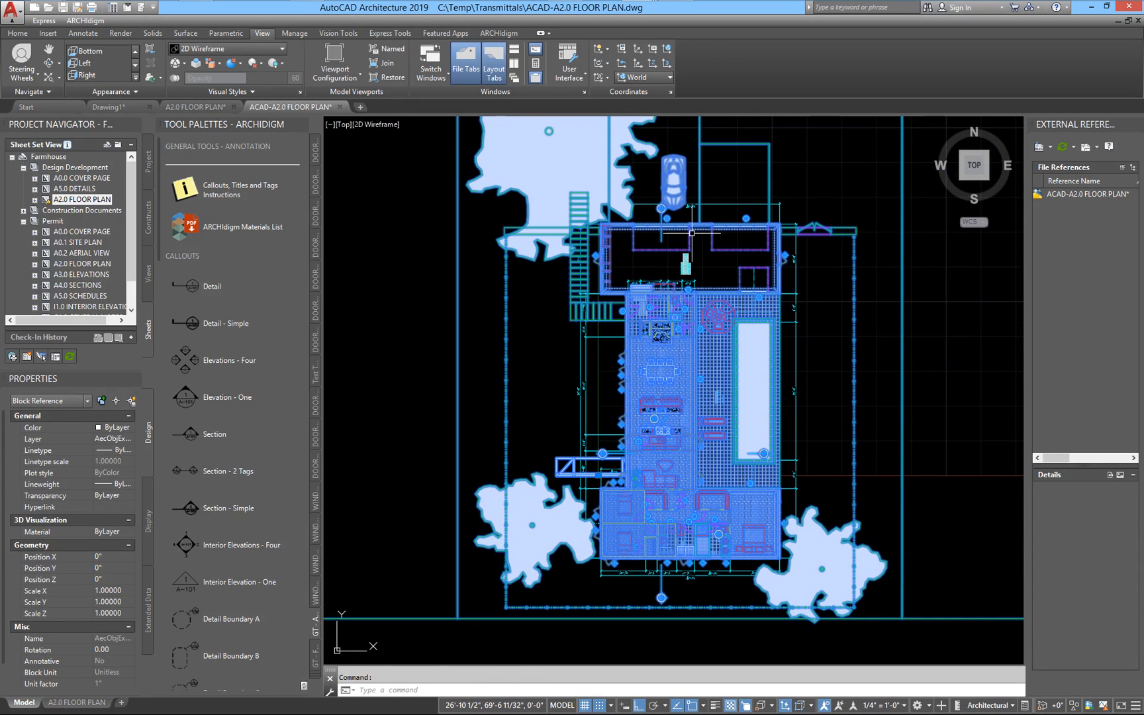
scroll(601, 392, up, 6)
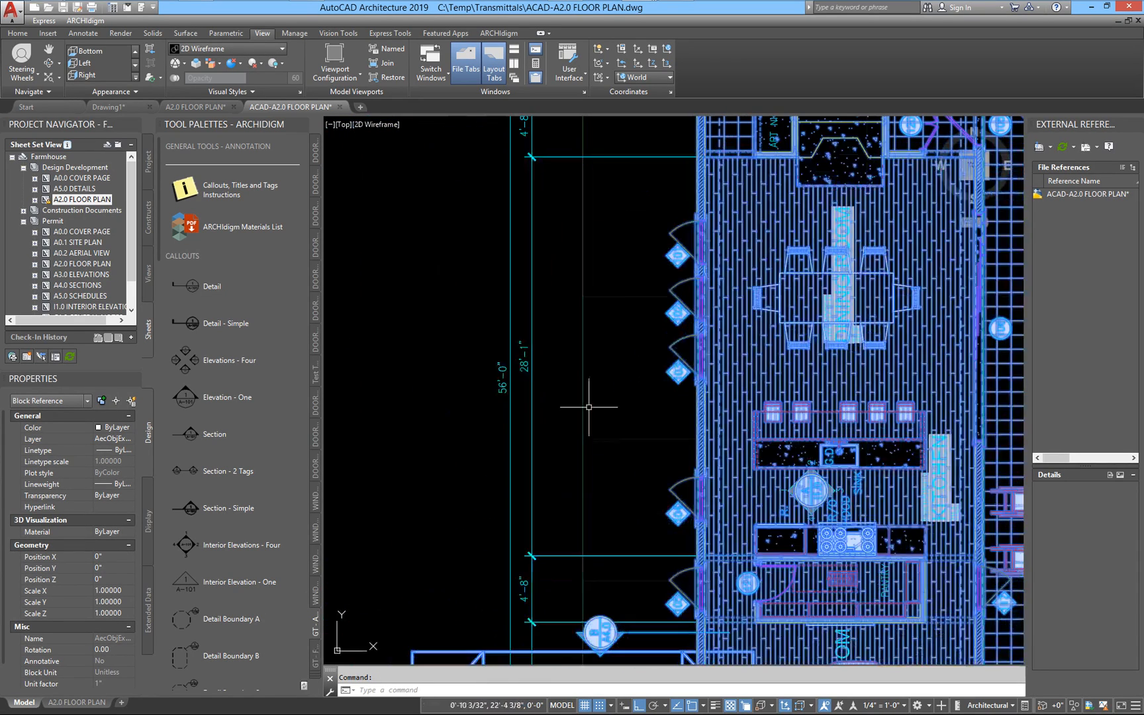
key(Escape)
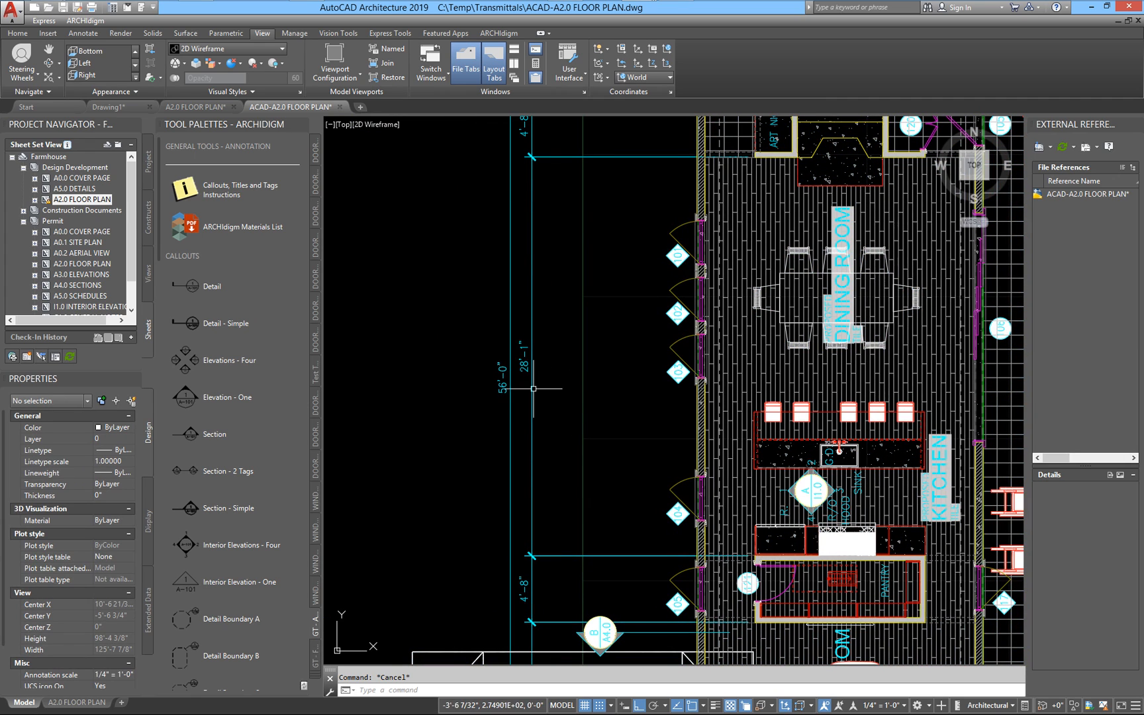
In the original A2.0 FLOOR PLAN sheet's viewport, select the 28'-1" dimension, door tag 103 and the kitchen floor one at a time for comparison
click(195, 107)
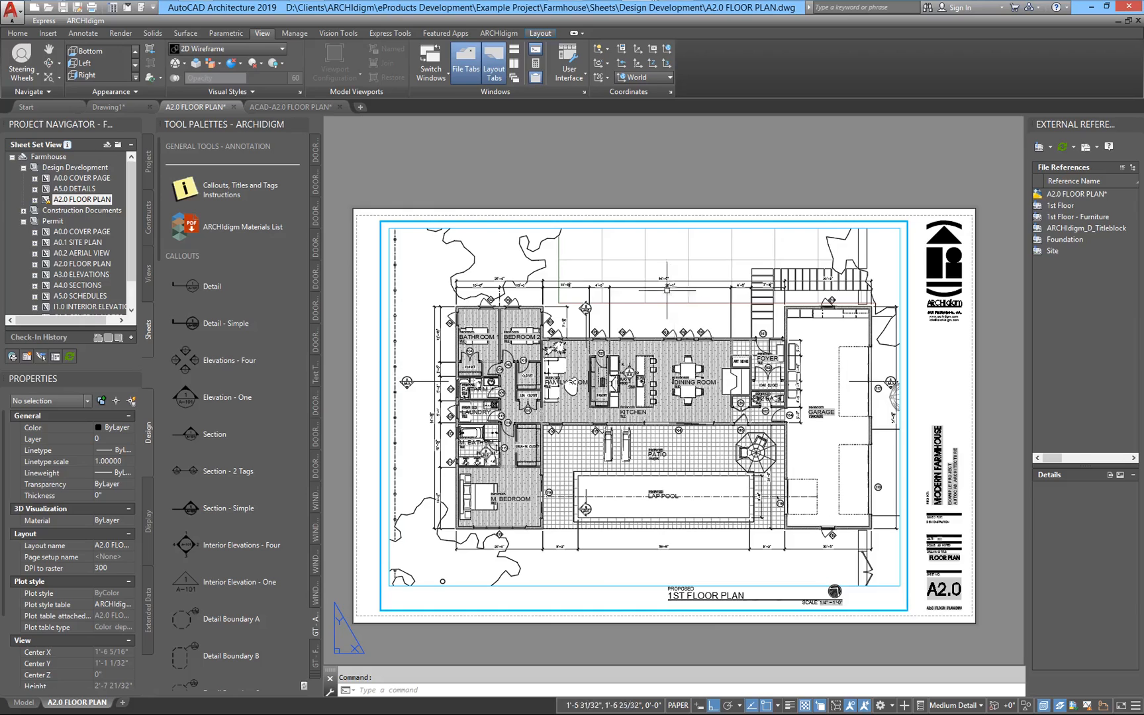
scroll(659, 287, up, 5)
click(660, 287)
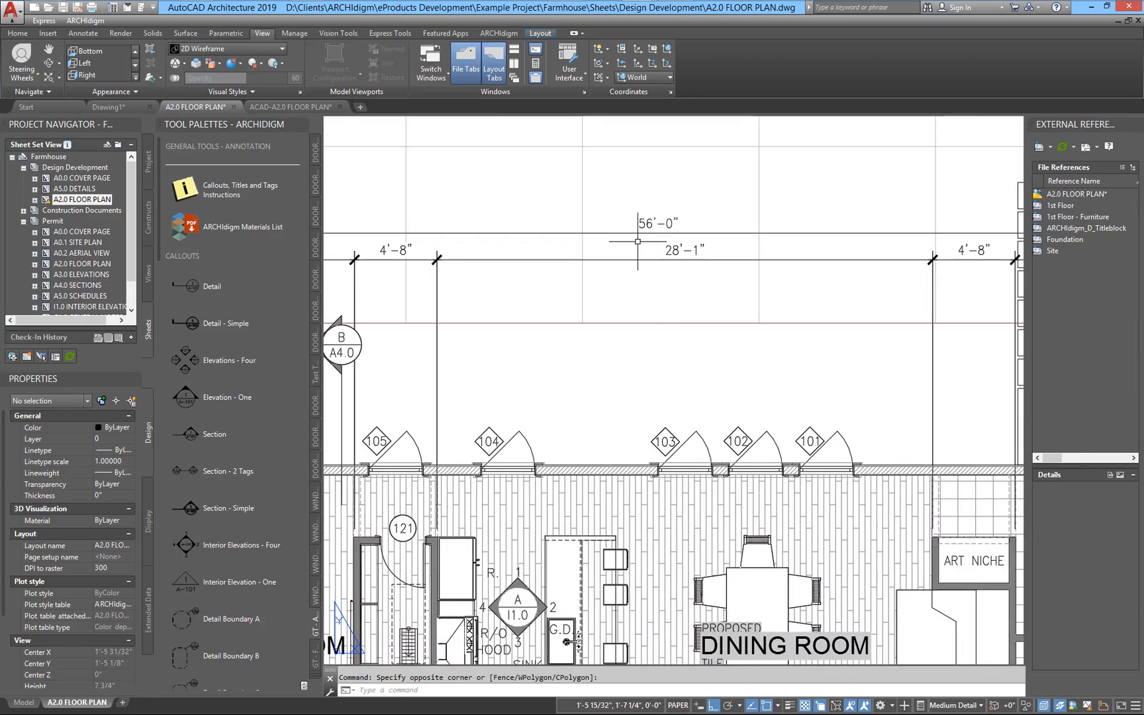
double_click(656, 279)
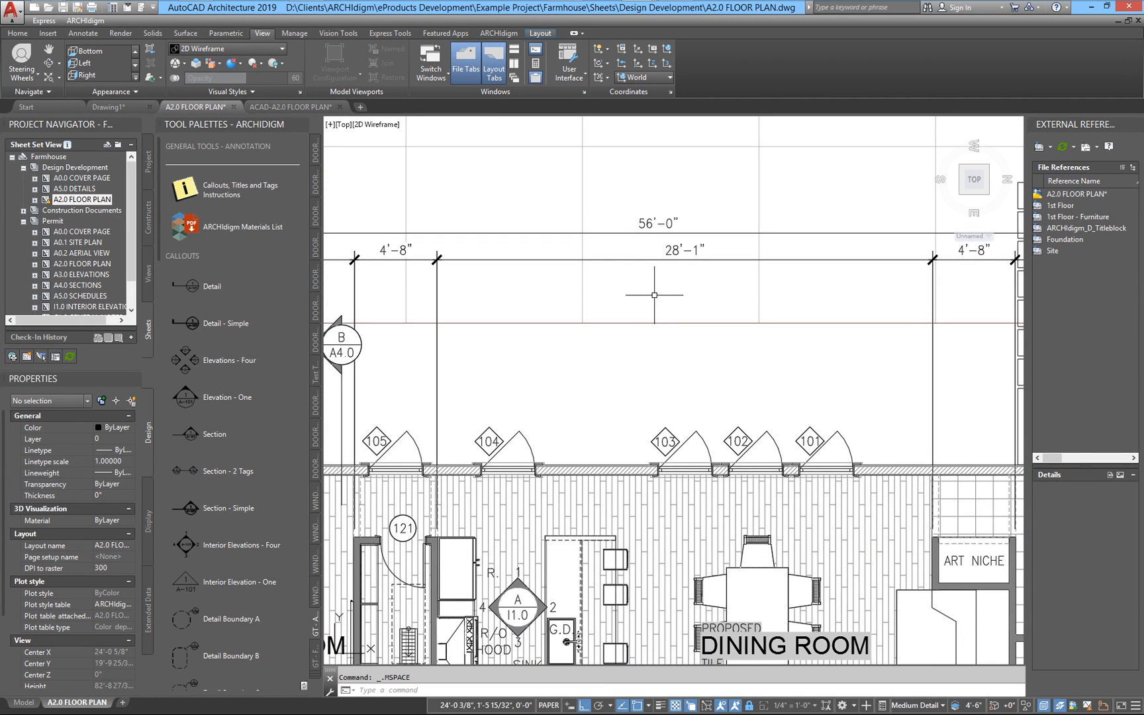
click(644, 239)
scroll(669, 316, down, 2)
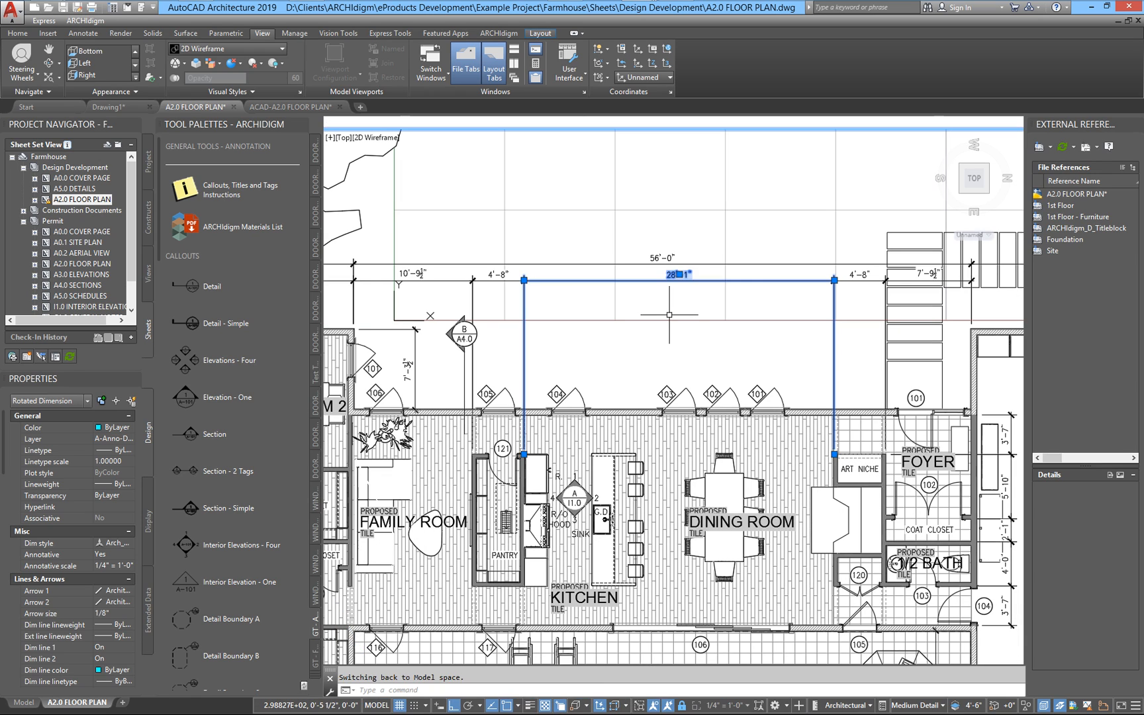
key(Escape)
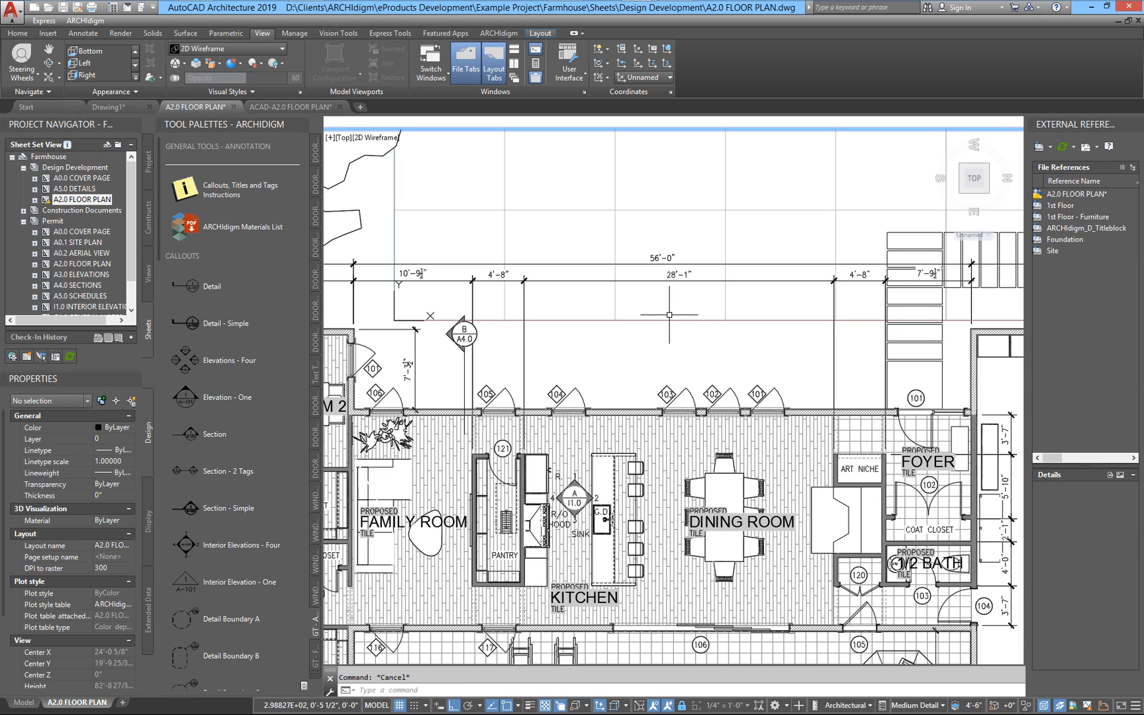
click(666, 395)
key(Escape)
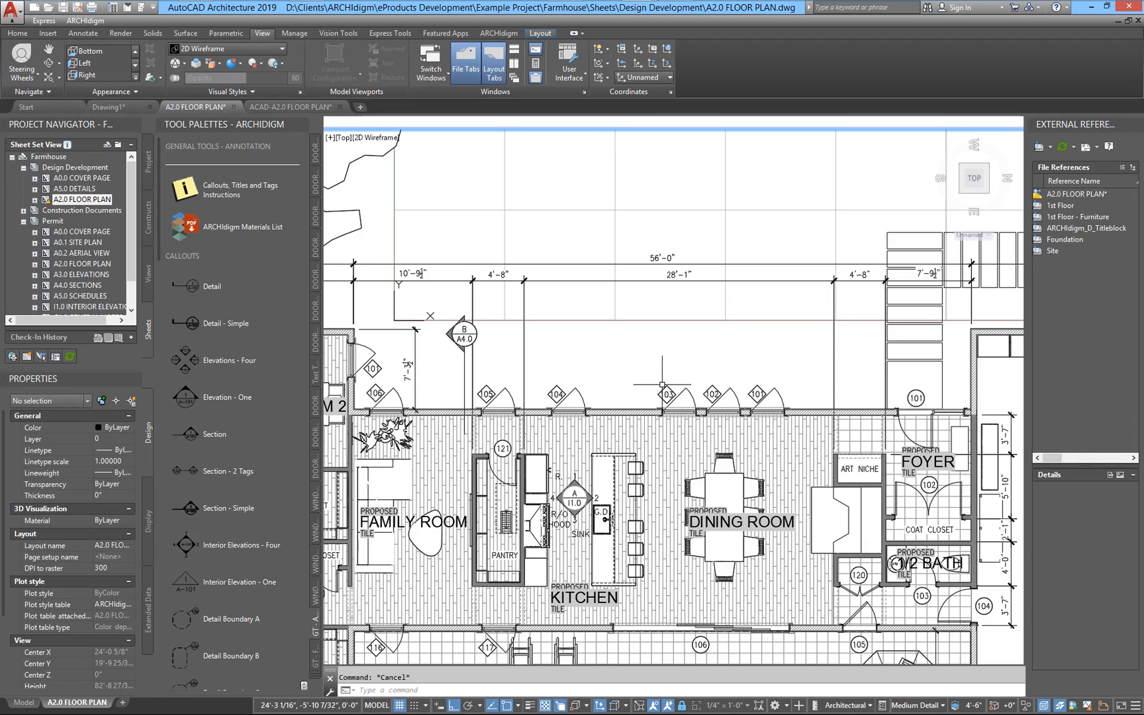
click(629, 428)
key(Escape)
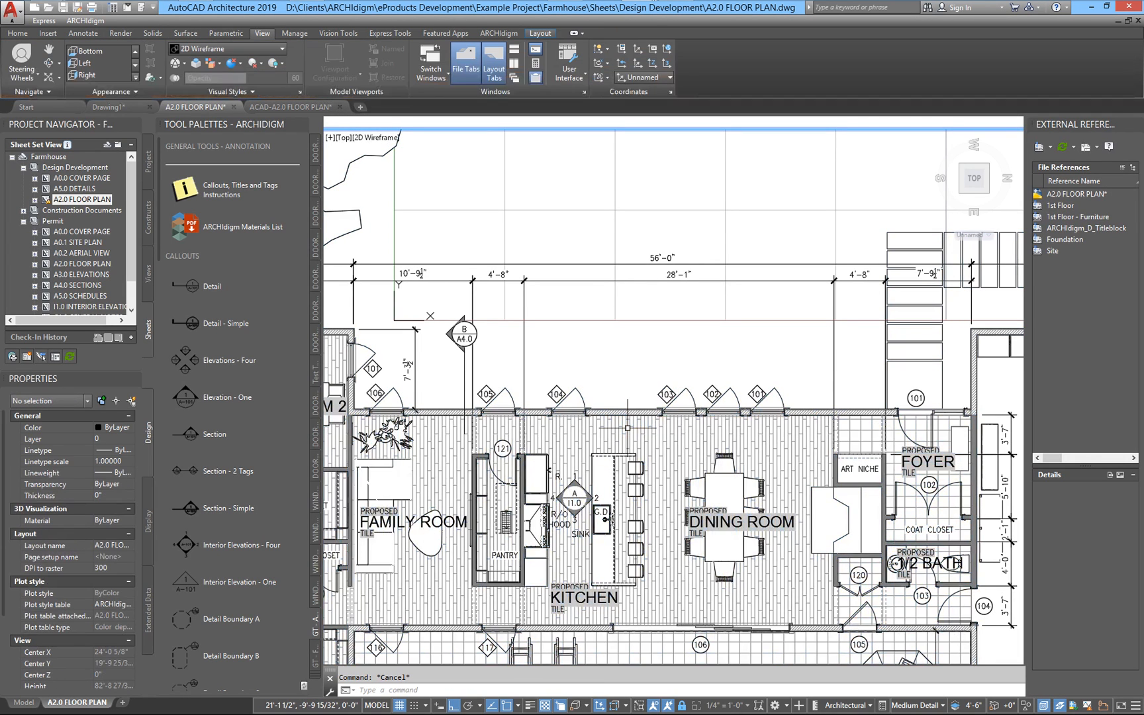
Return to the exported ACAD-A2.0 FLOOR PLAN drawing and explode the large block reference containing the floor plan and site
click(292, 106)
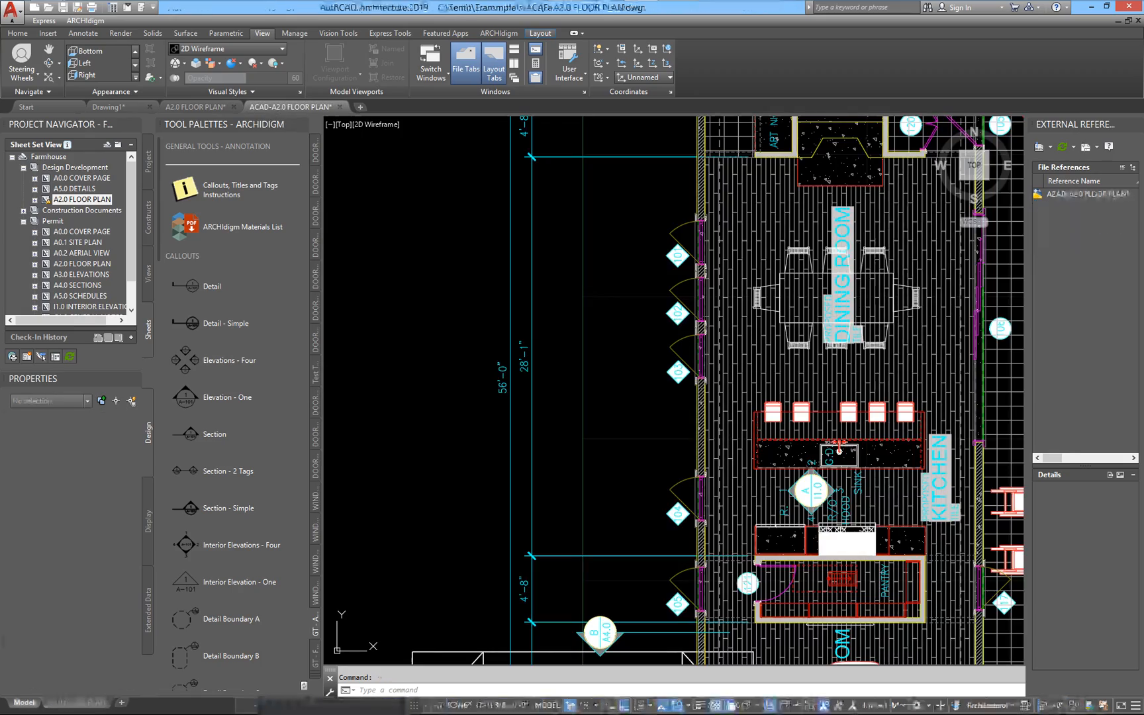
scroll(717, 458, down, 6)
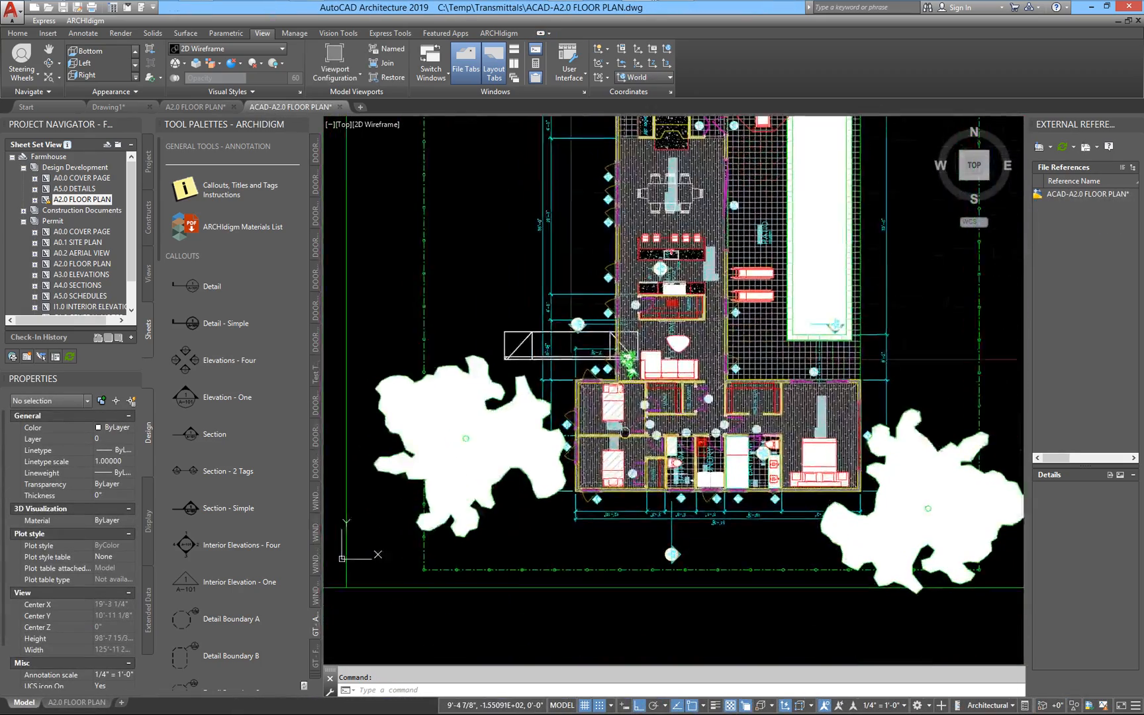
scroll(612, 497, up, 2)
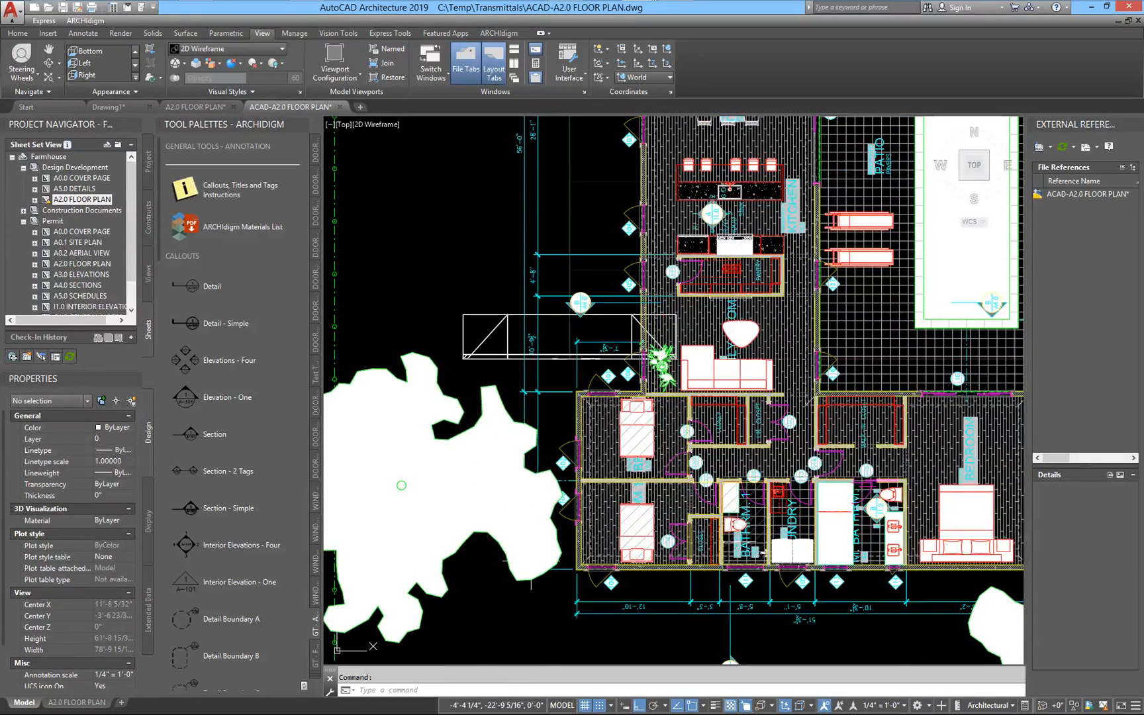
scroll(531, 567, down, 2)
middle_drag(531, 567, 533, 531)
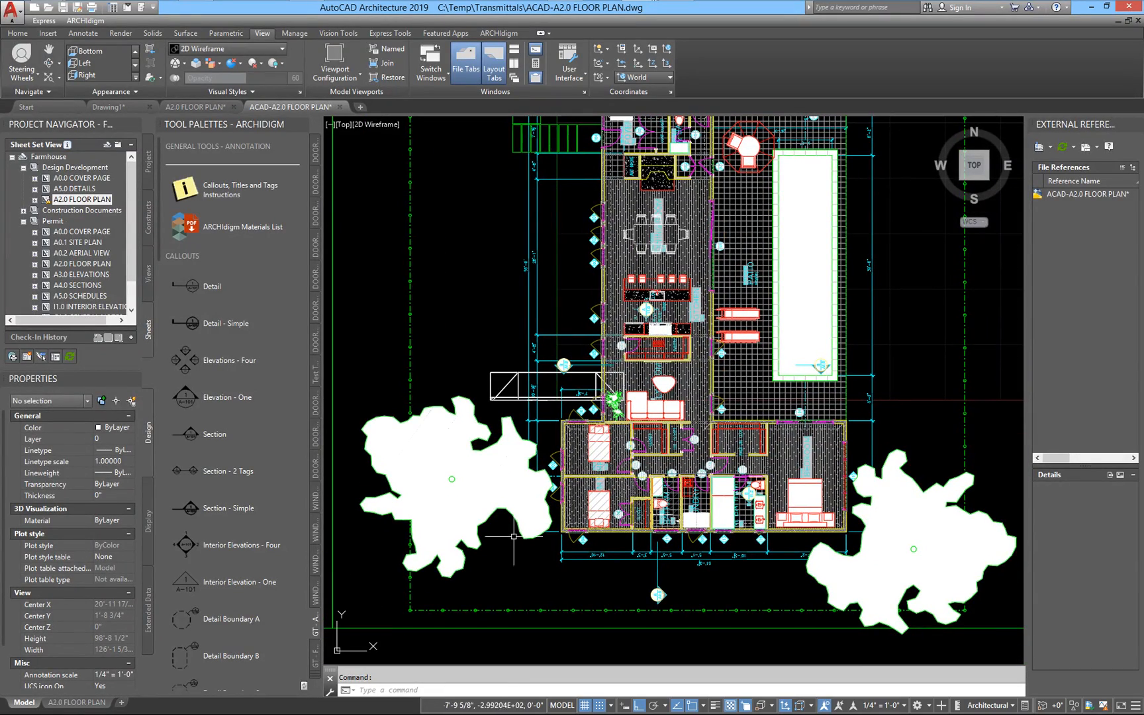
click(516, 524)
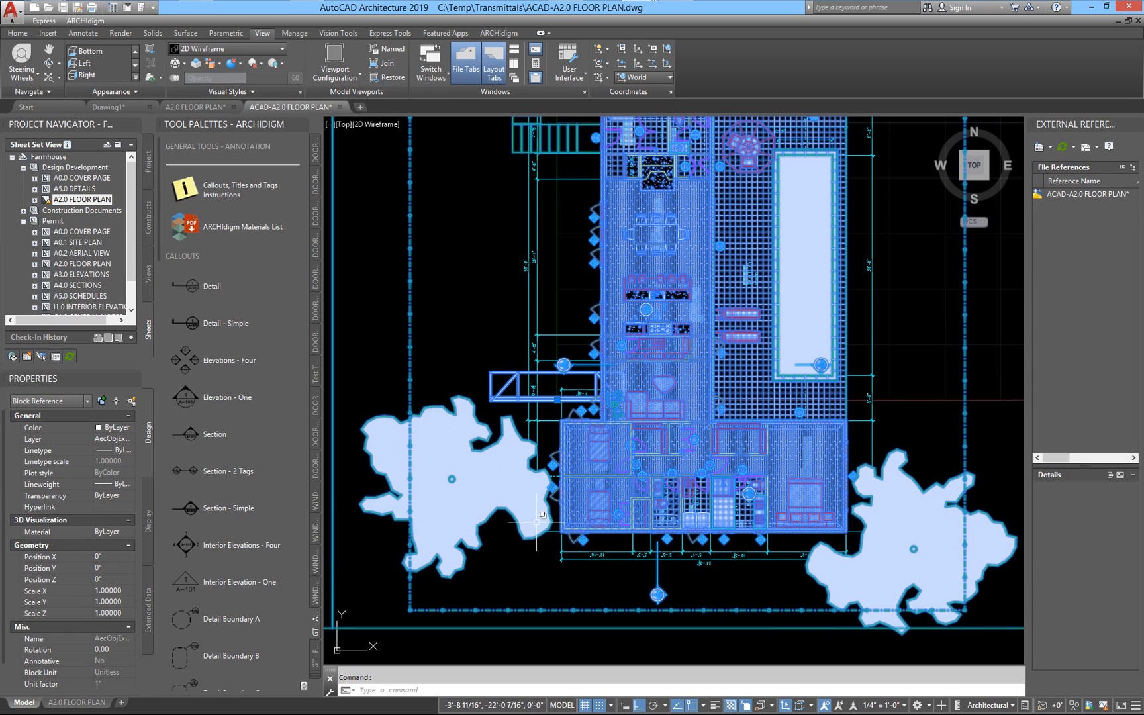
key(Delete)
text(x)
key(Return)
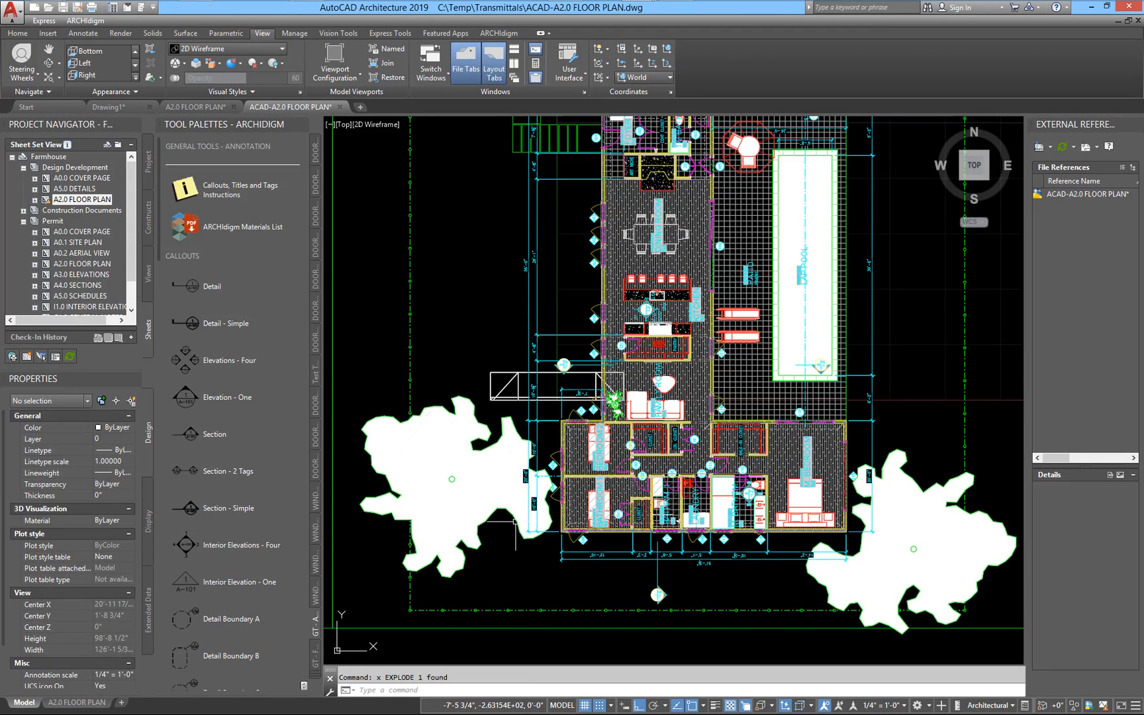
Isolate the Site_1 block reference containing the trees, pool and property lines
click(516, 525)
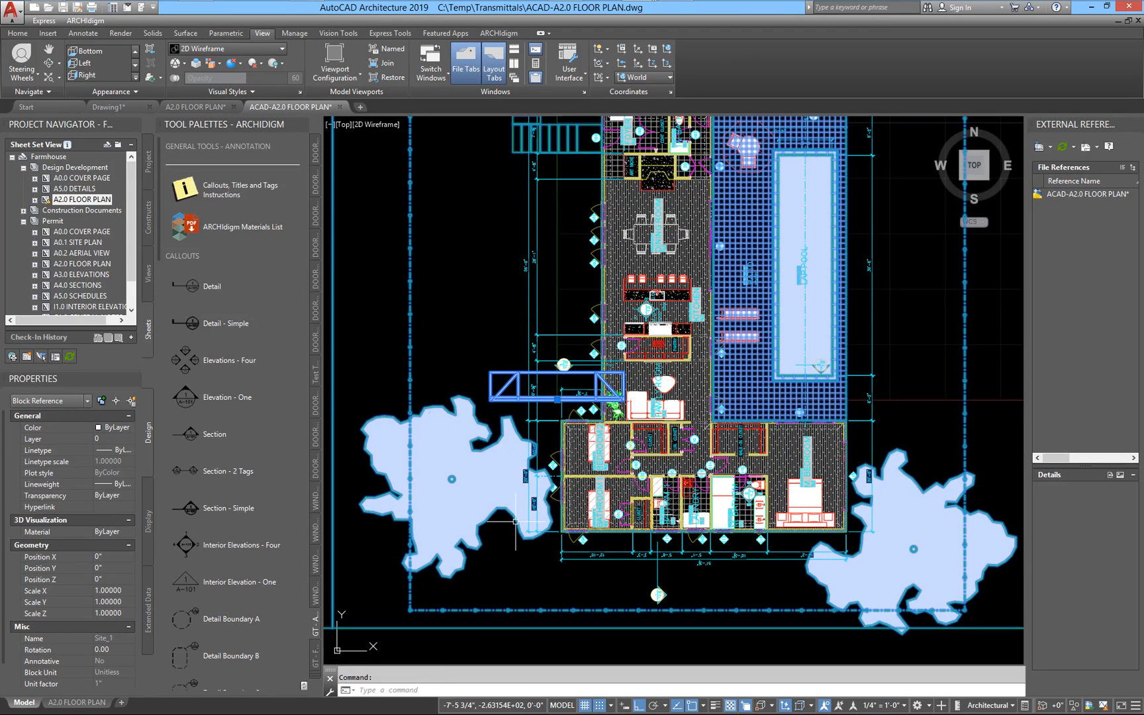
right_click(623, 485)
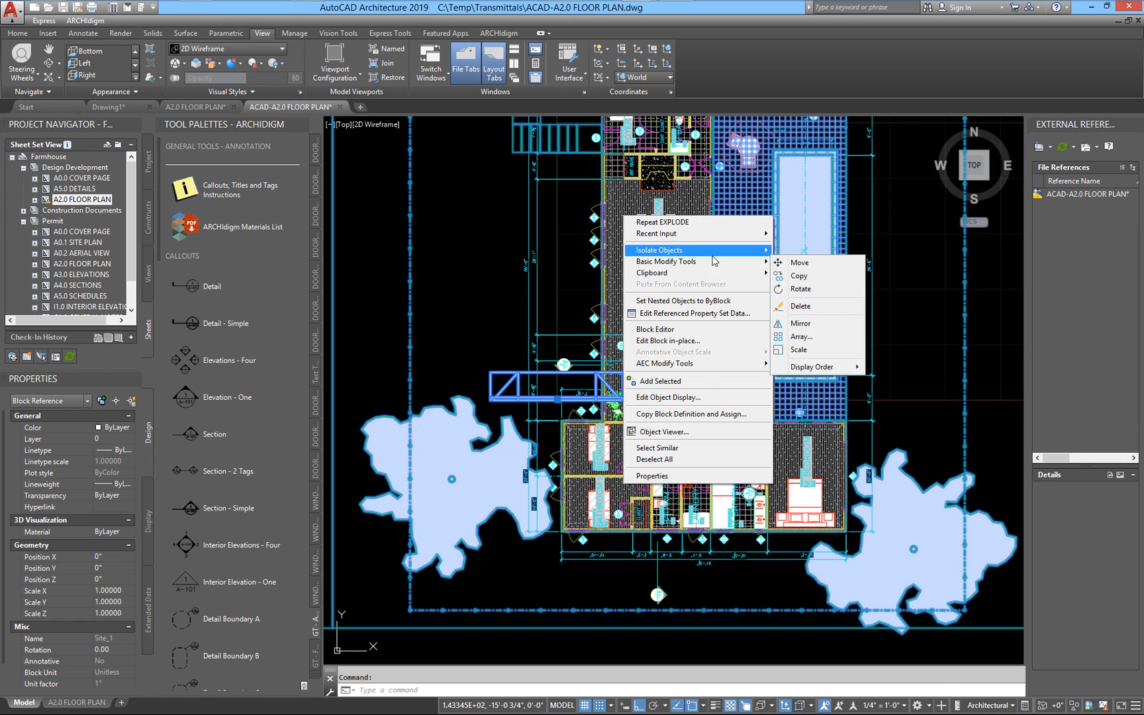
mouse_move(728, 250)
click(805, 300)
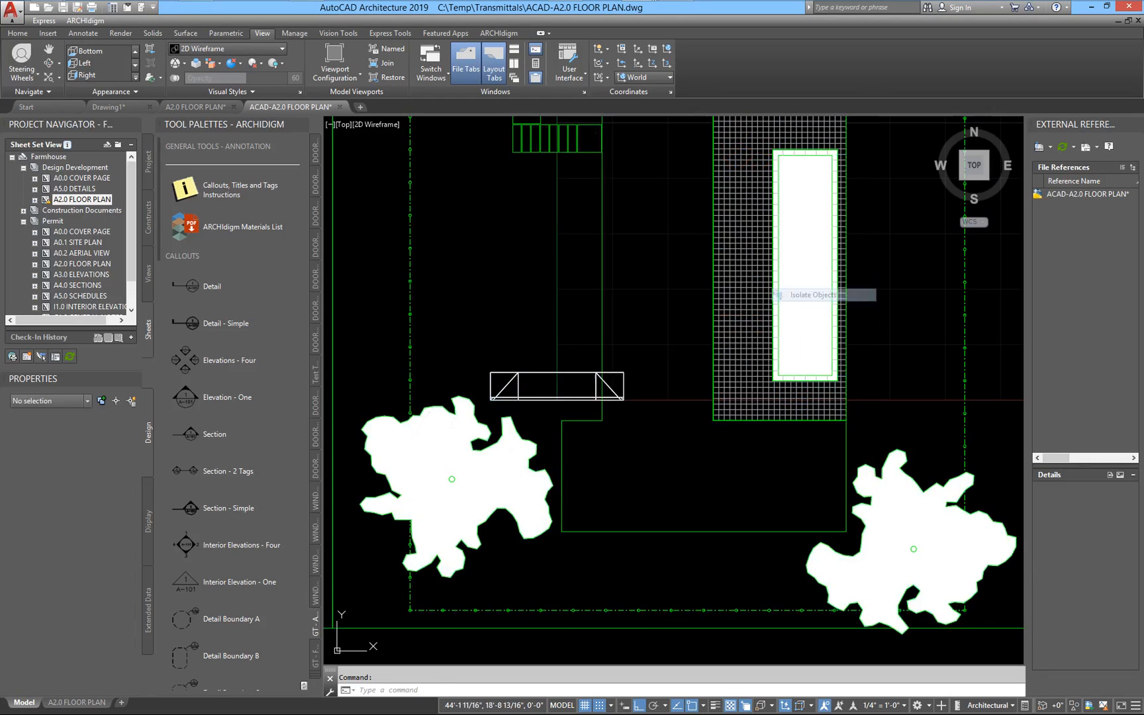
Review the isolated site plan and explode the whole Site_1 block reference into its component objects
scroll(650, 565, up, 3)
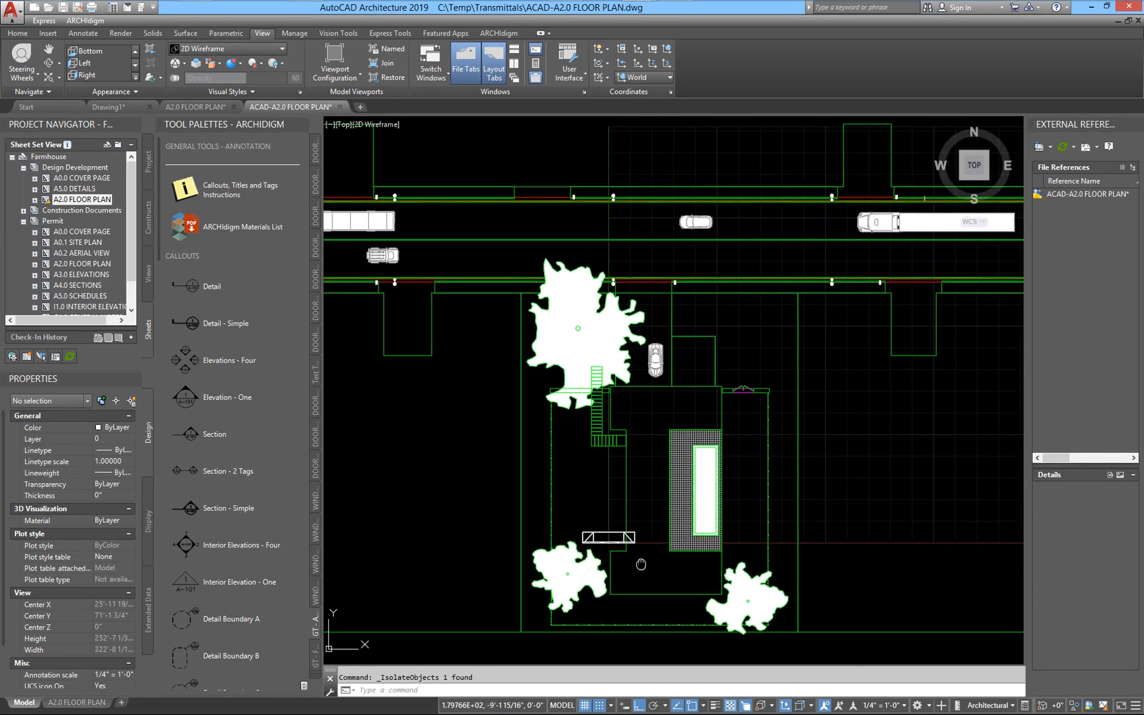
scroll(556, 474, up, 4)
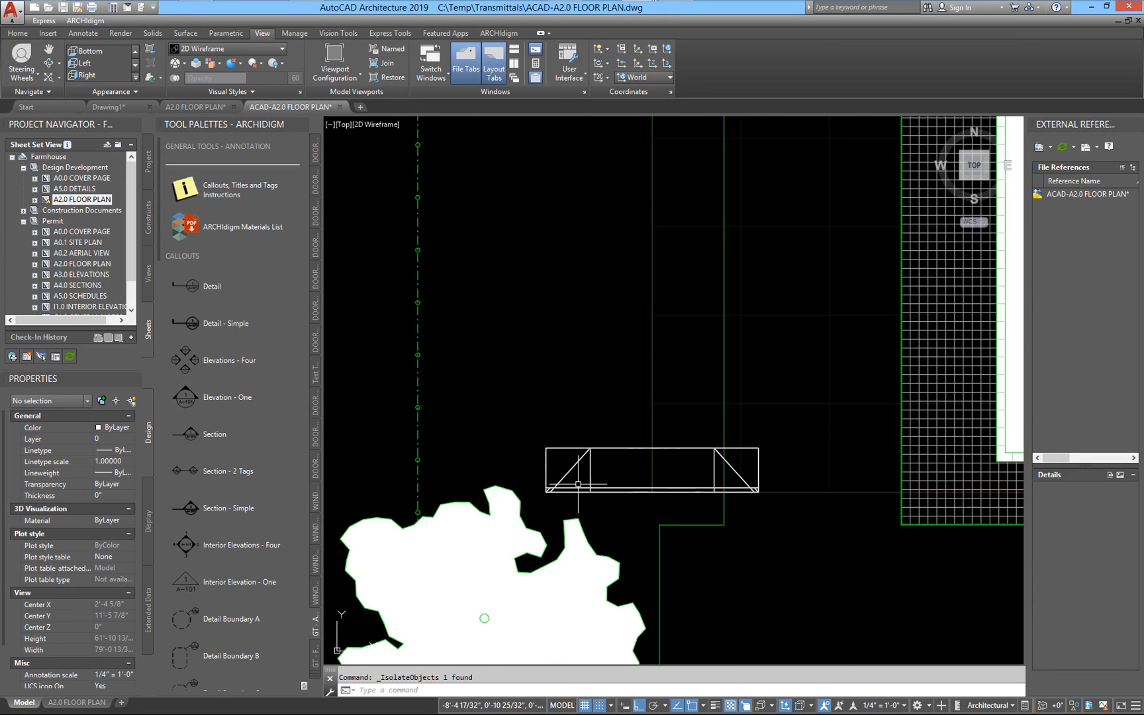
scroll(577, 483, down, 4)
middle_drag(588, 338, 615, 529)
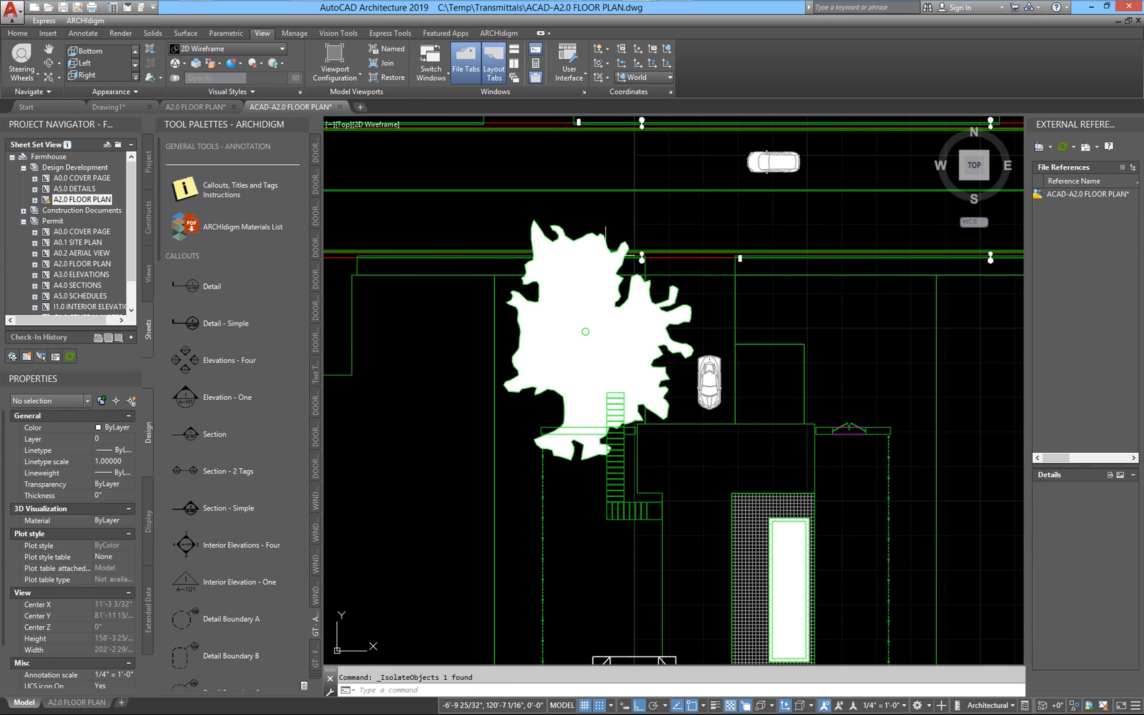
scroll(589, 218, down, 2)
middle_drag(636, 454, 597, 450)
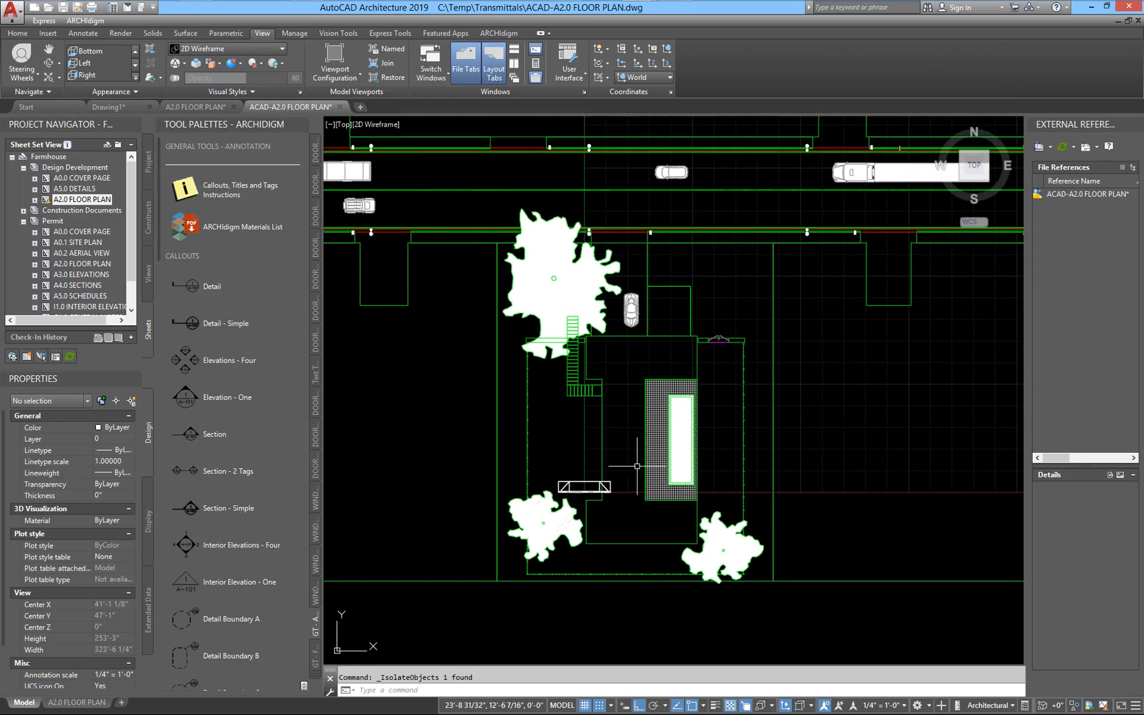
scroll(589, 543, up, 3)
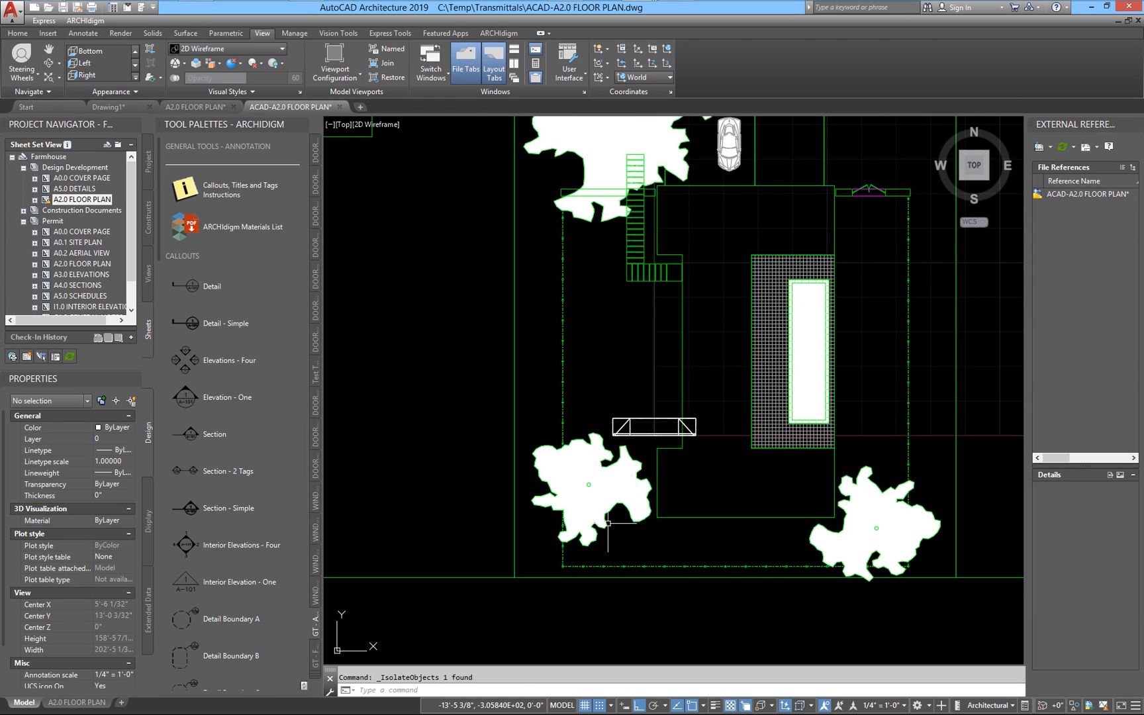
click(608, 523)
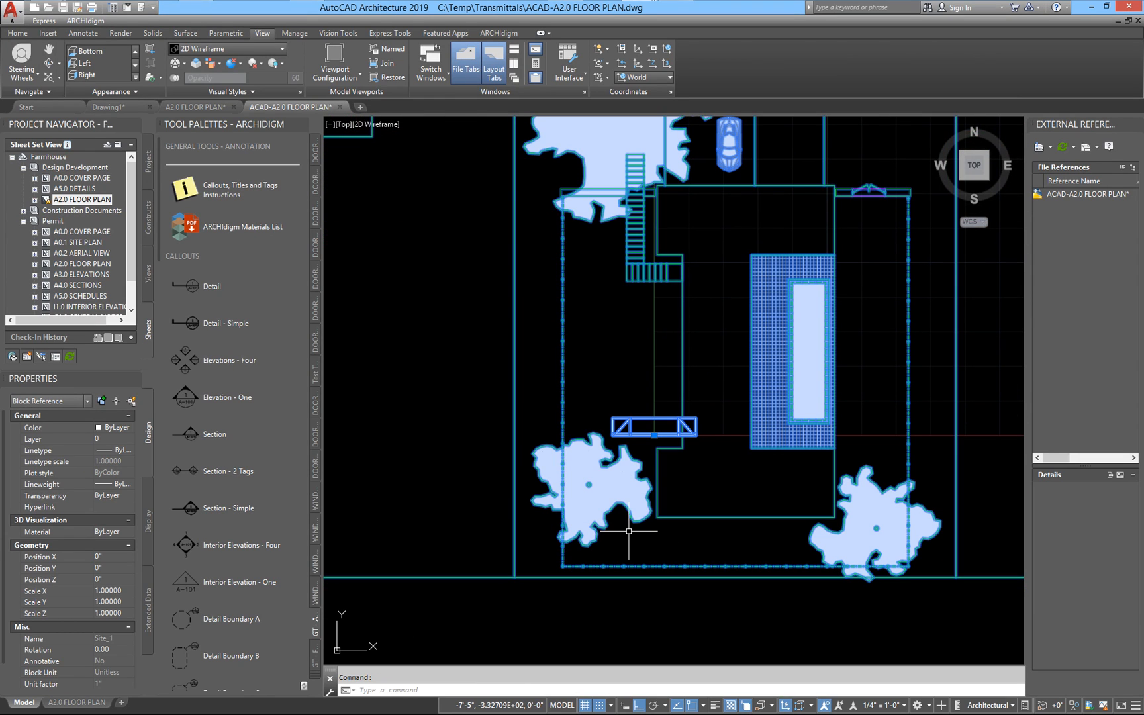
text(x)
key(Return)
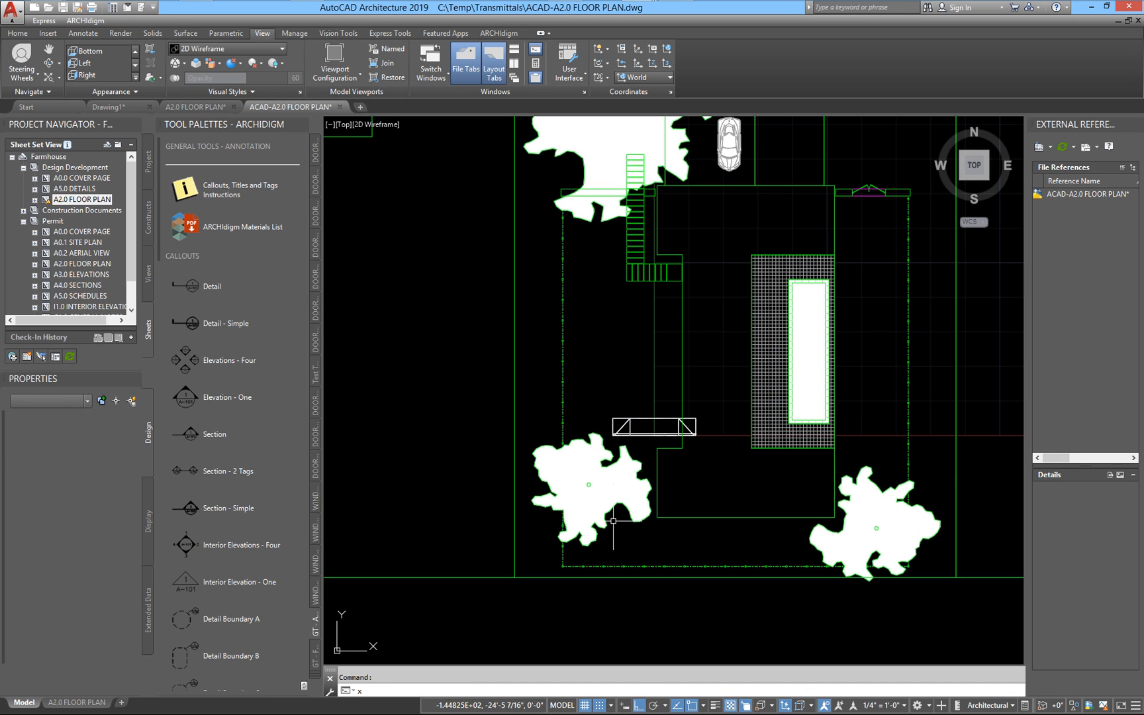
Erase the second overlapping block reference, the solid white fill, from the tree at the site's lower-left corner
click(616, 523)
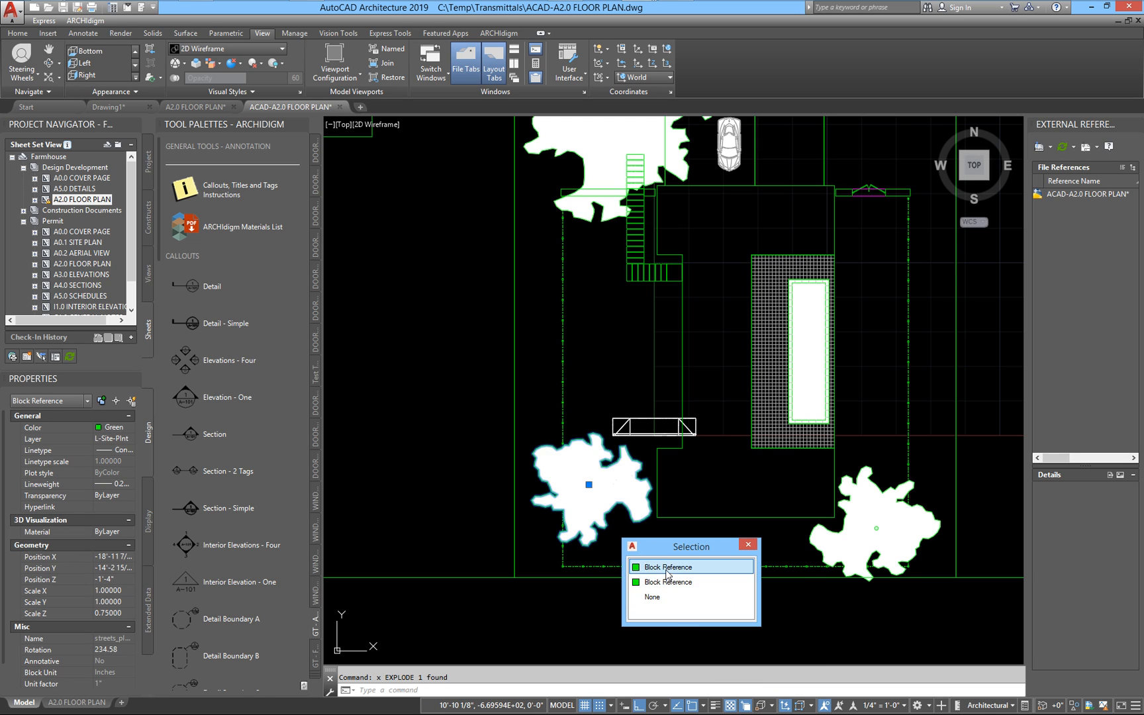
key(Escape)
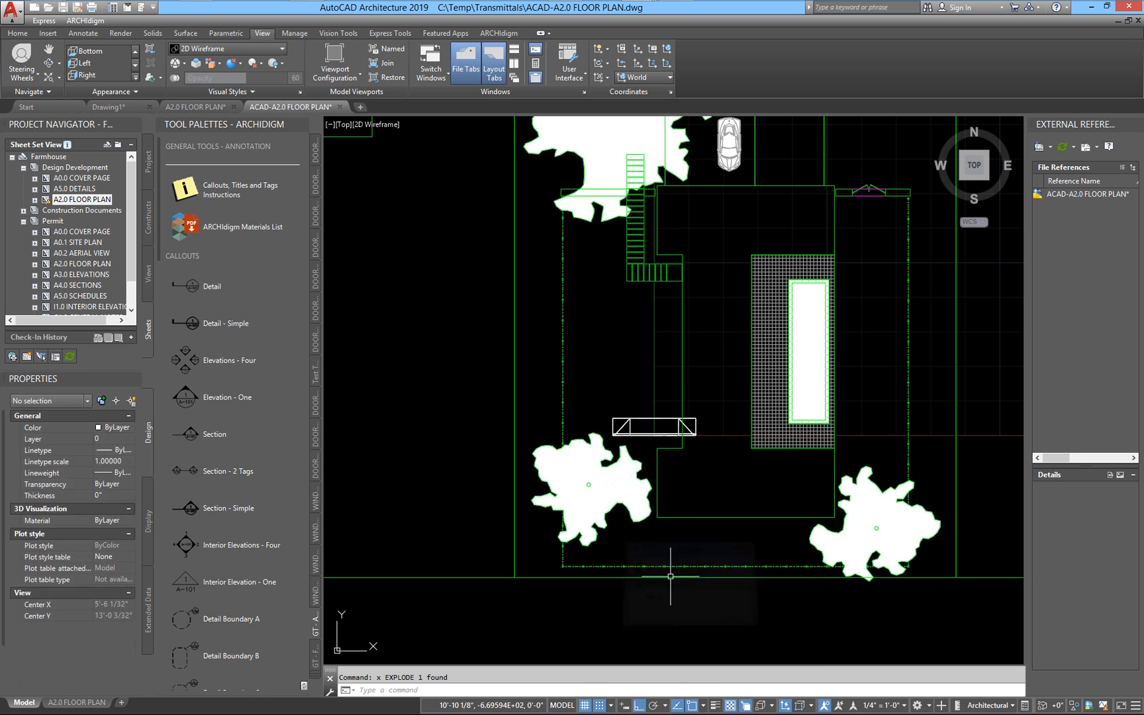
scroll(645, 561, up, 2)
middle_drag(646, 560, 685, 459)
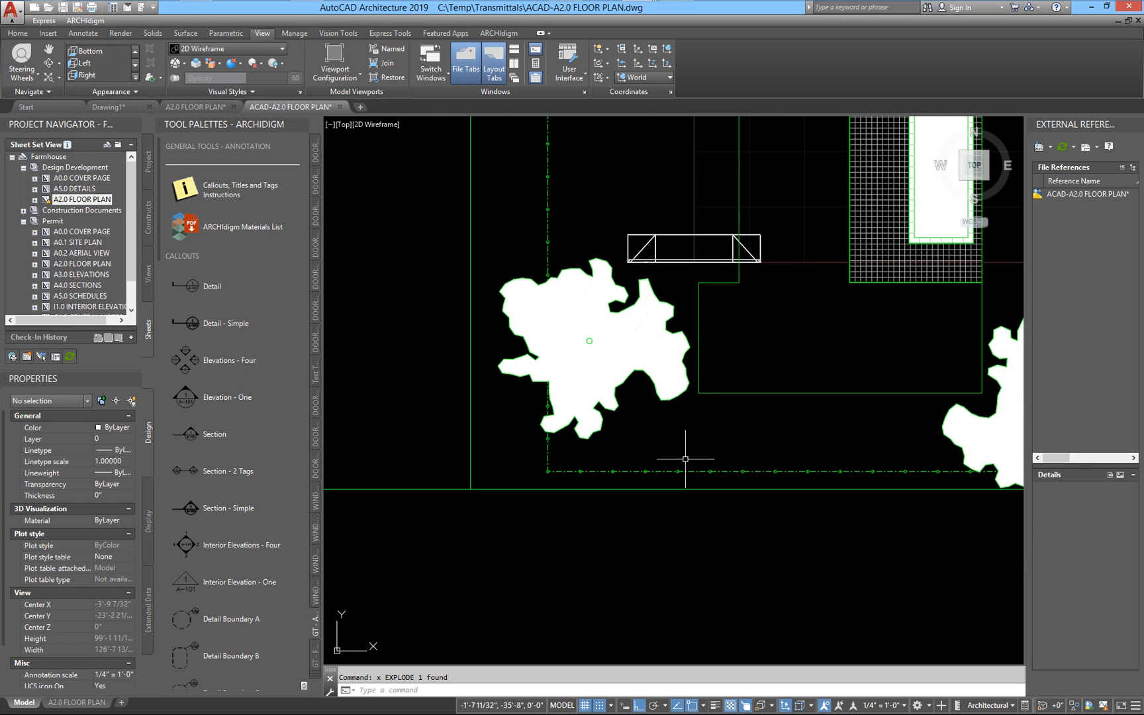
click(671, 400)
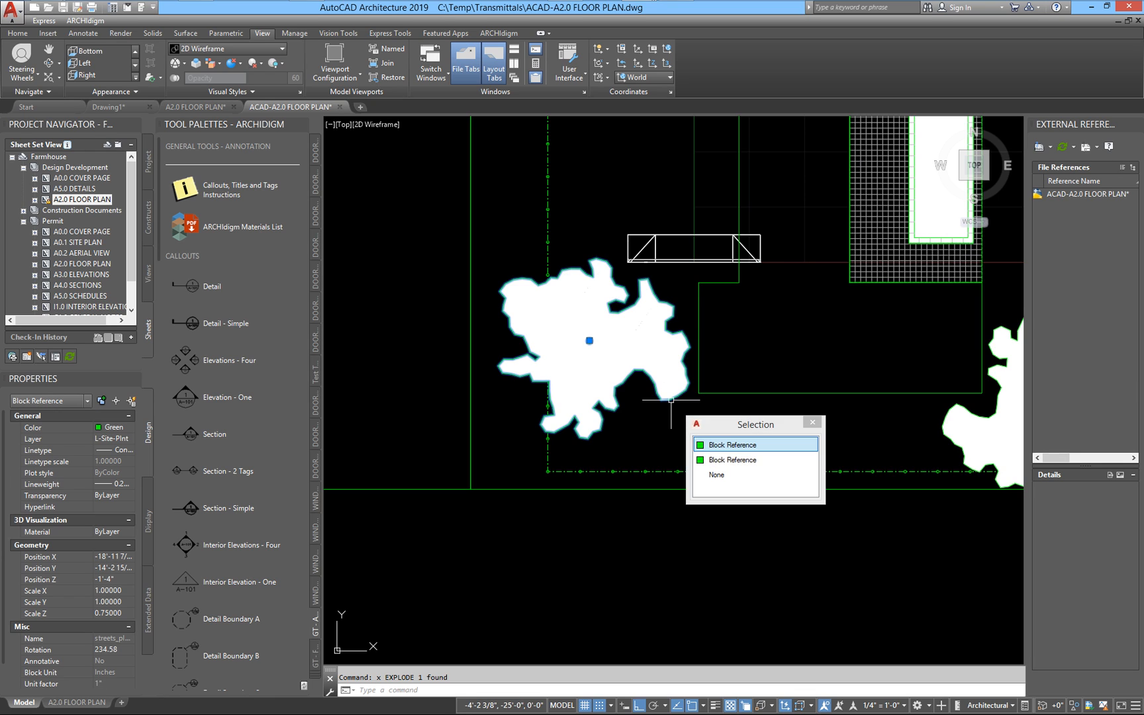
click(706, 463)
key(Delete)
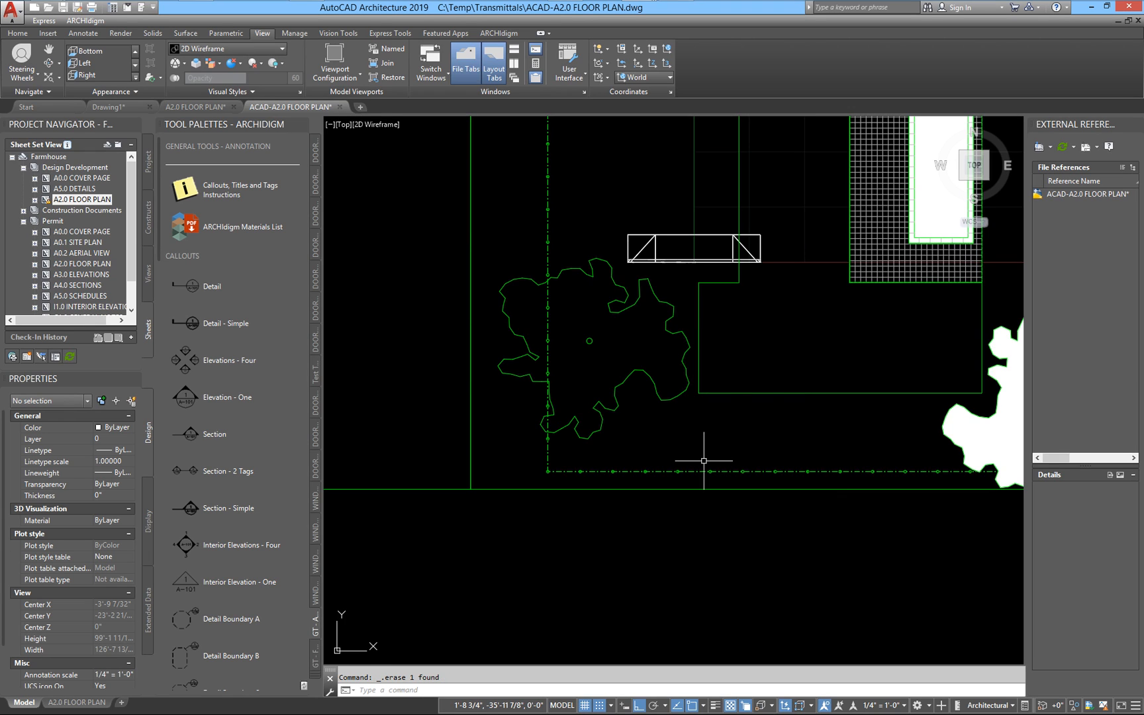
Explode the tree block at the site's lower-right corner and erase the overlapping block reference that fills it
middle_drag(920, 506, 689, 467)
click(716, 401)
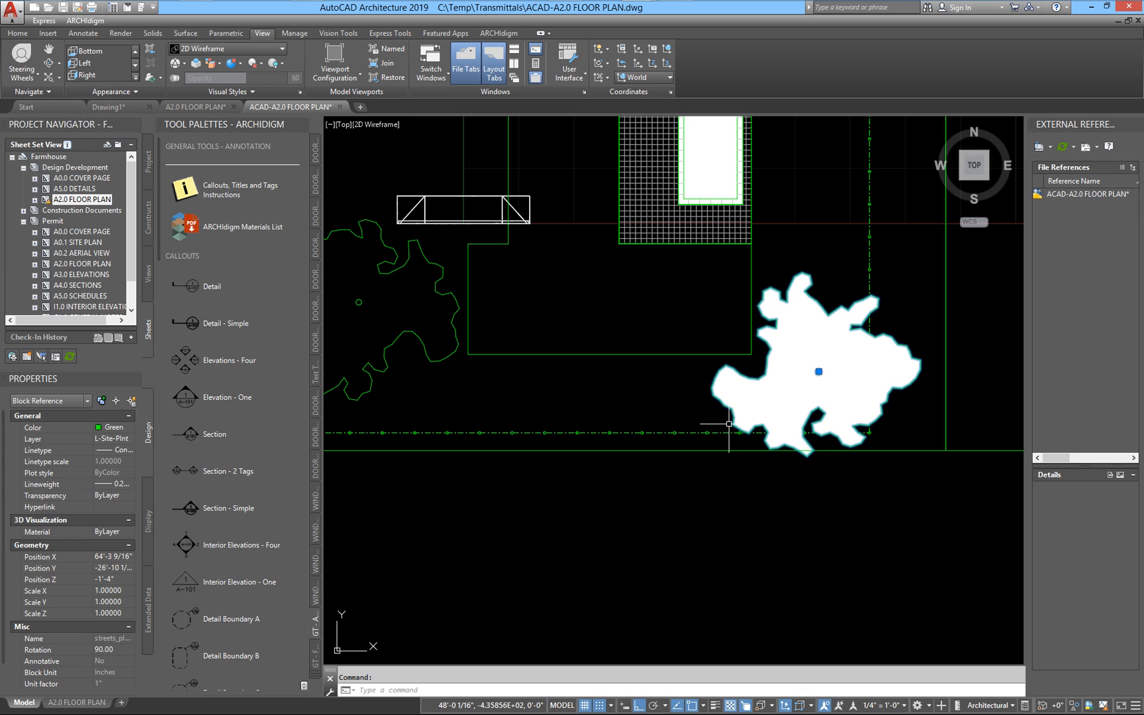
text(x)
key(Return)
click(724, 404)
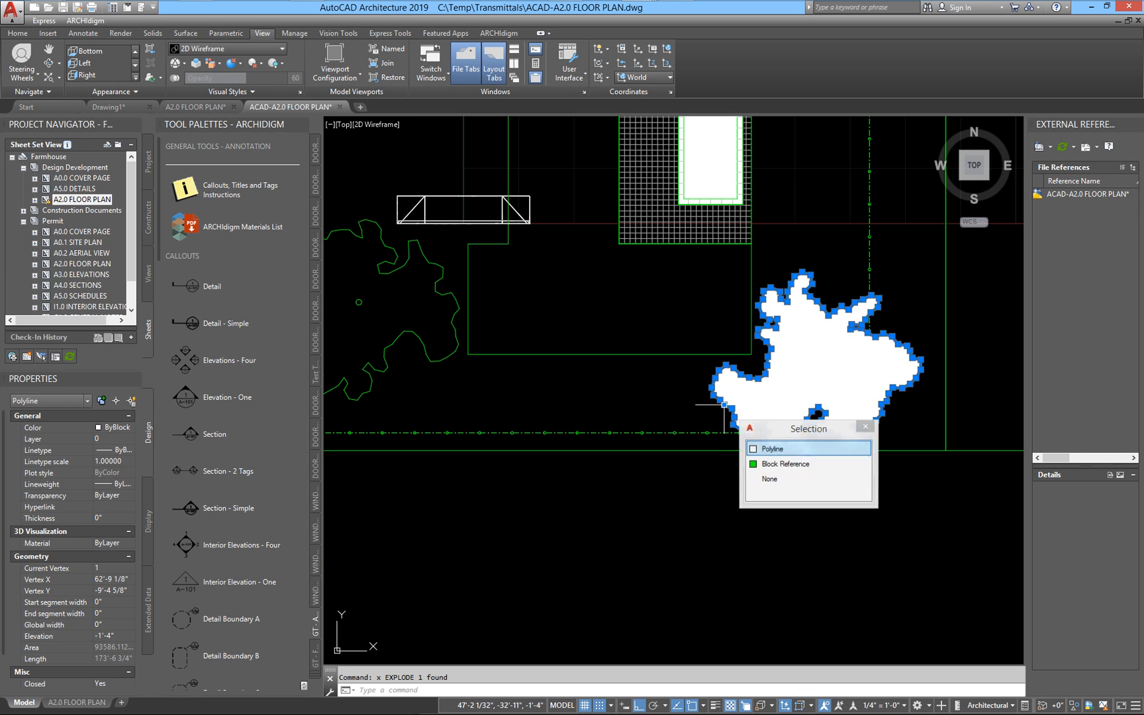
click(762, 462)
key(Delete)
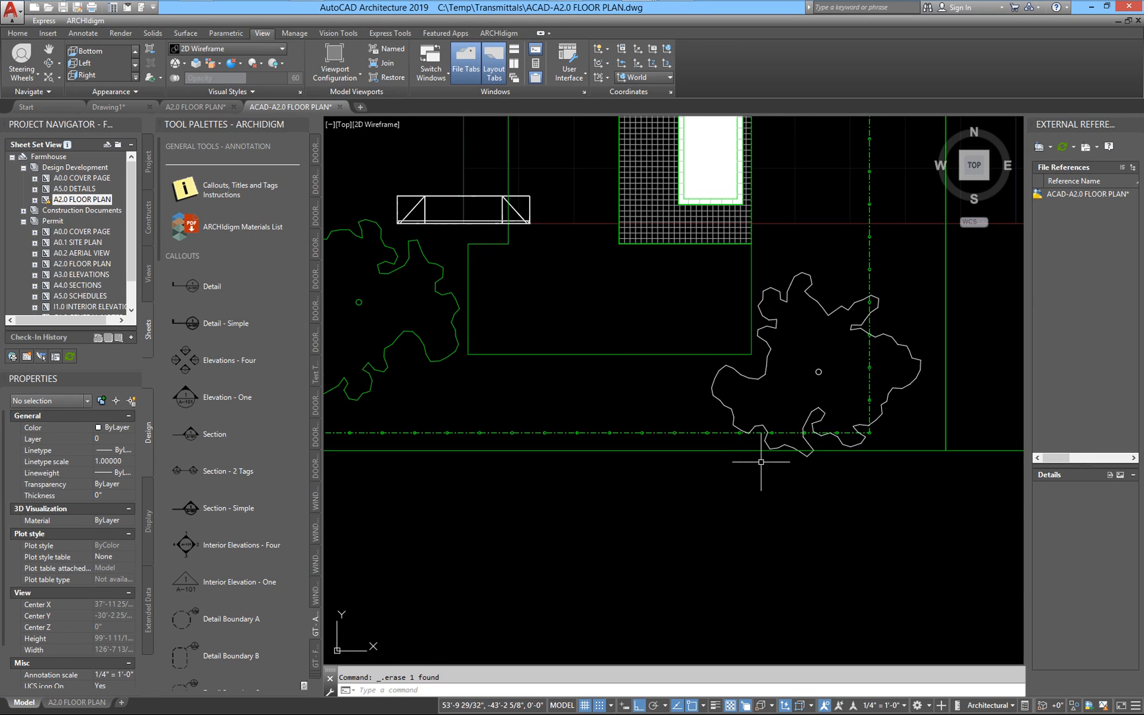
Examine the tree outlines, the white rectangular object beside the left tree and the surrounding street layout on the site plan
scroll(761, 462, down, 2)
click(736, 423)
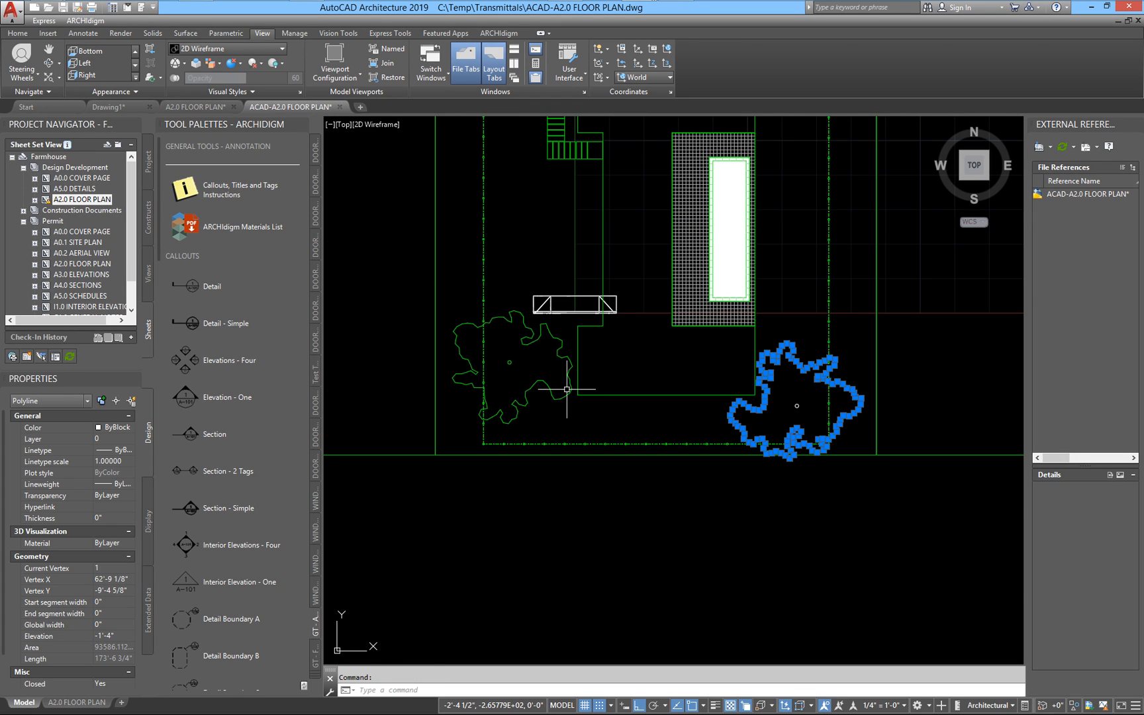
key(Escape)
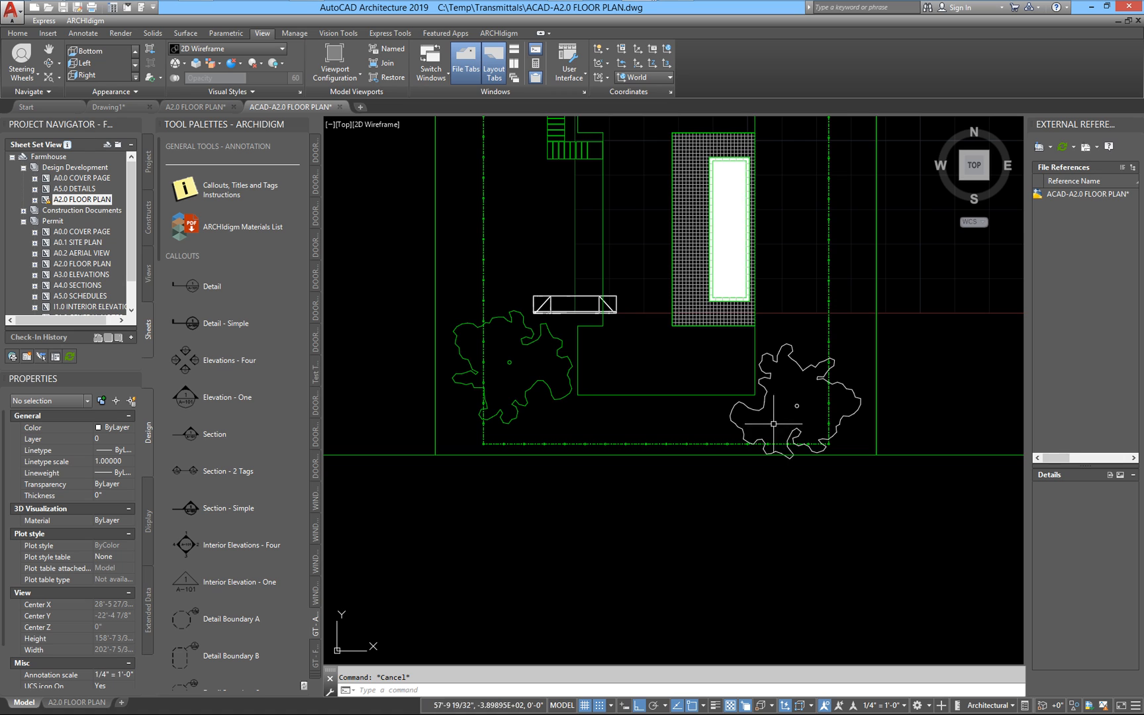
middle_drag(641, 450, 630, 554)
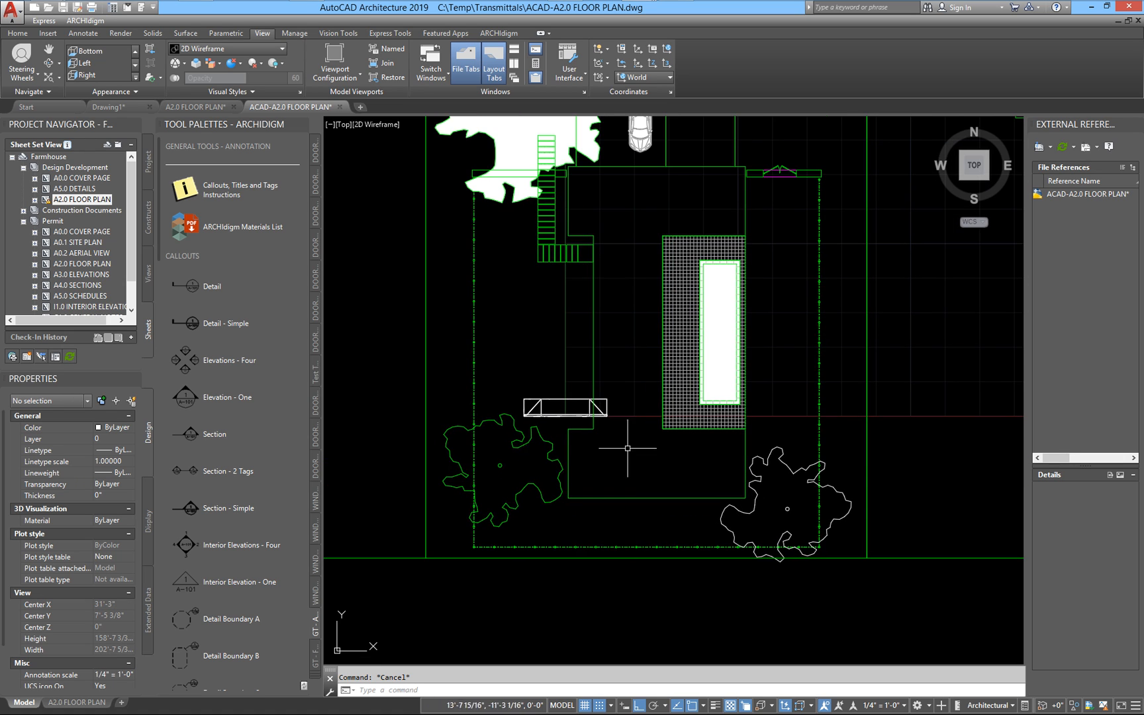
middle_drag(572, 438, 584, 476)
scroll(585, 480, down, 2)
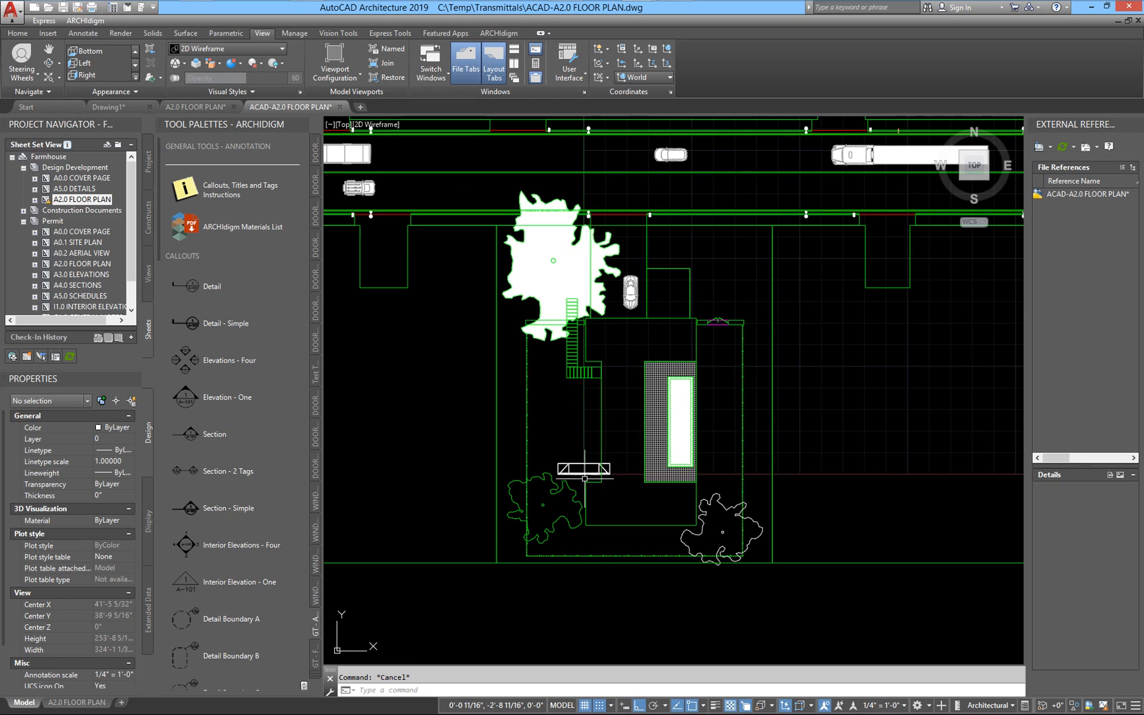
scroll(702, 512, up, 5)
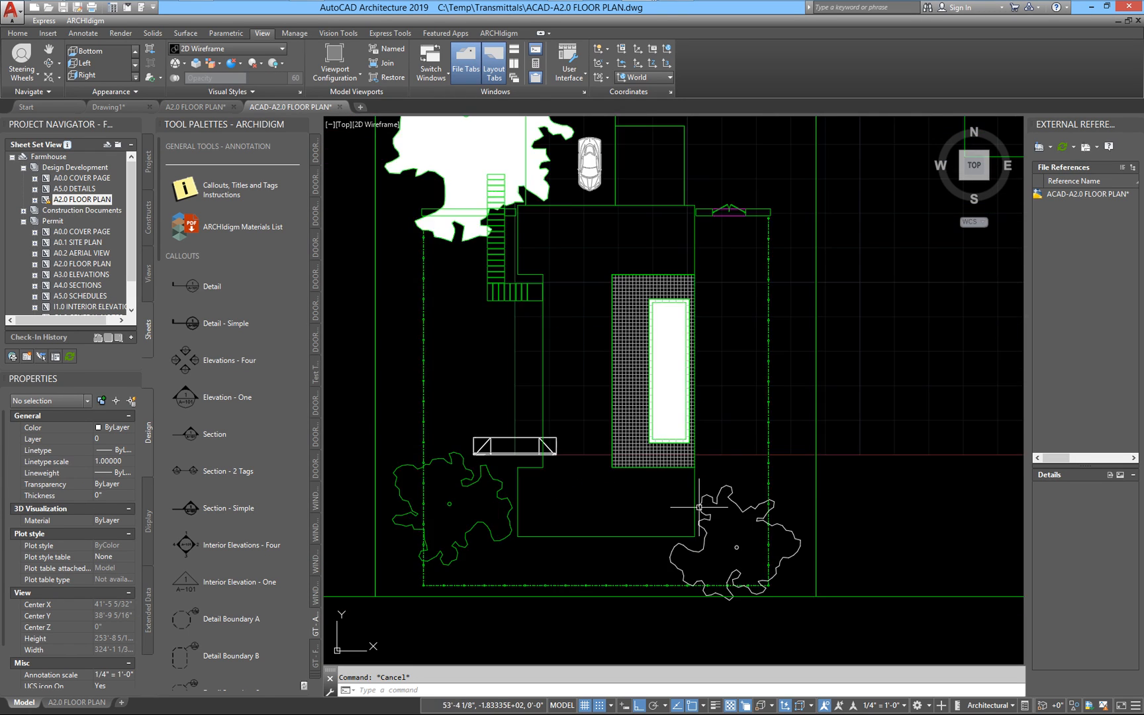
scroll(748, 498, down, 4)
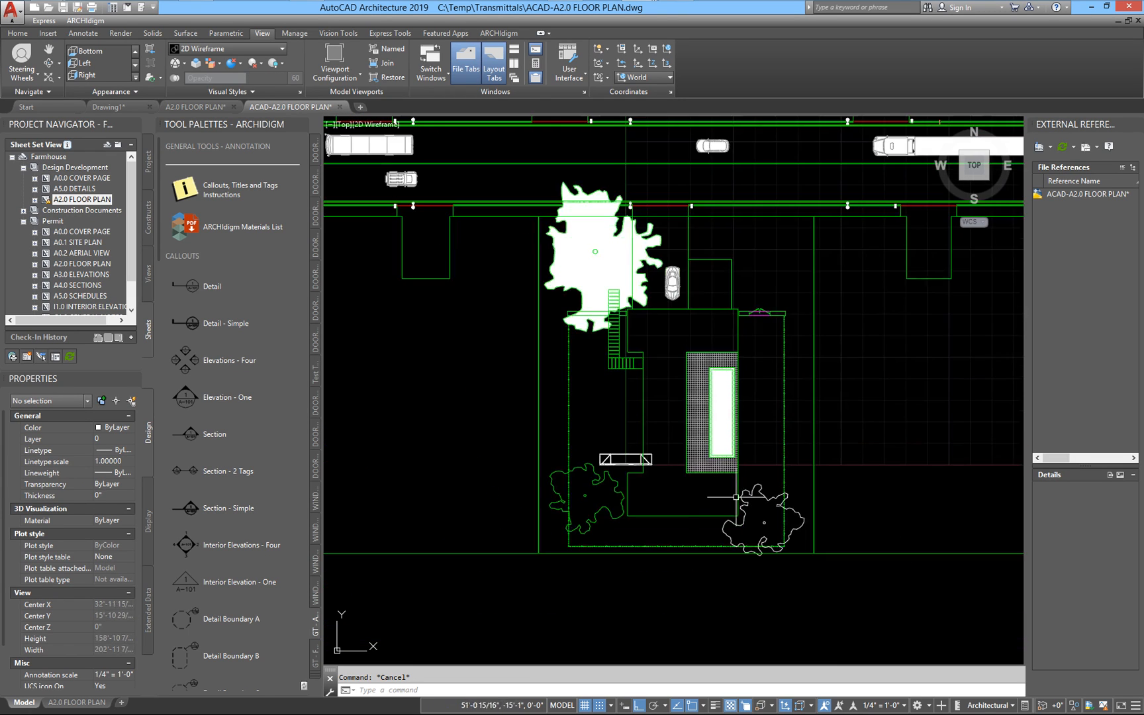
scroll(624, 469, up, 4)
click(587, 435)
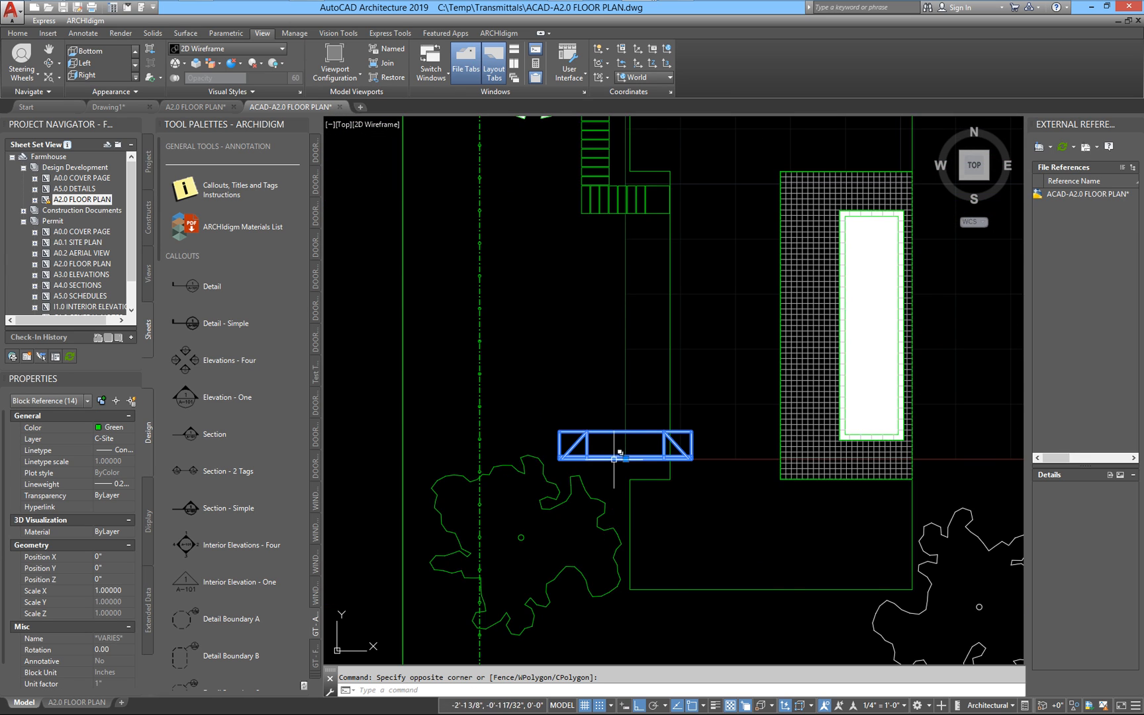
scroll(615, 462, down, 4)
key(Escape)
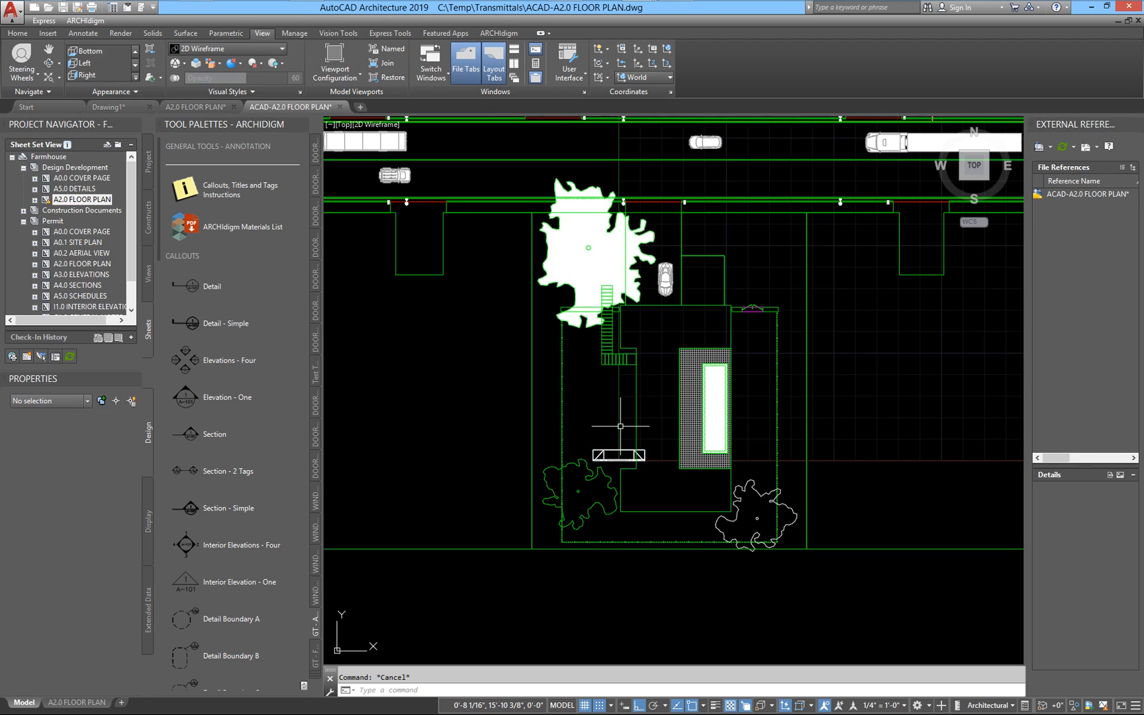
scroll(617, 430, down, 3)
scroll(670, 432, down, 1)
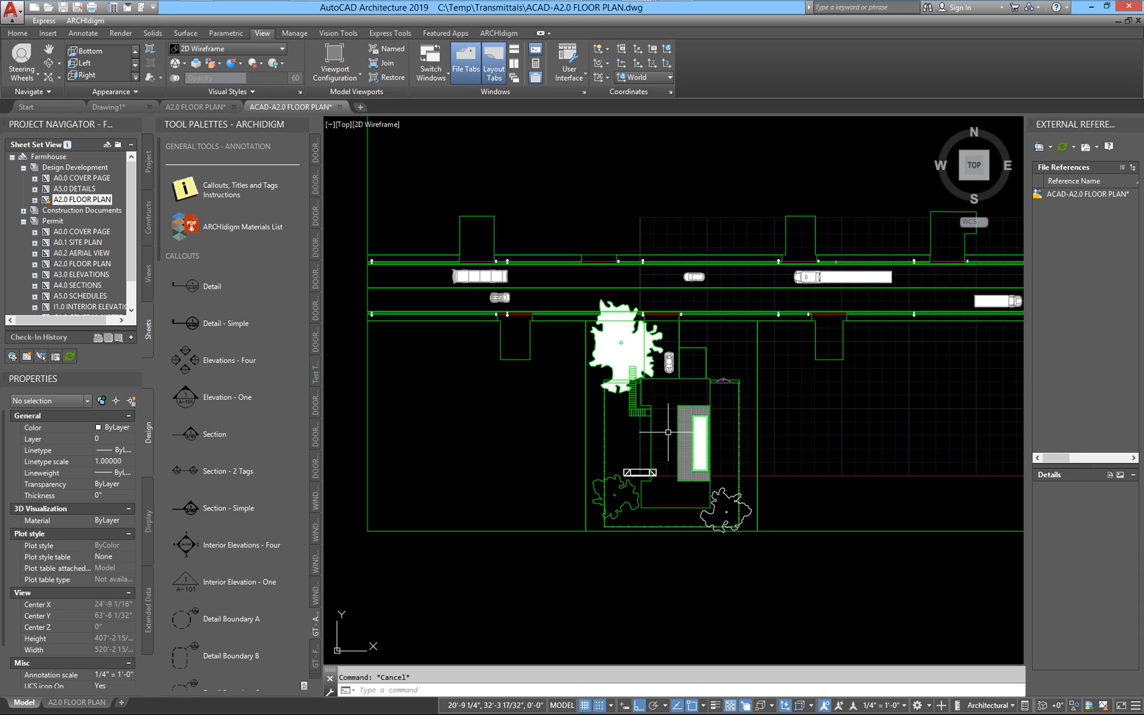
scroll(791, 472, down, 2)
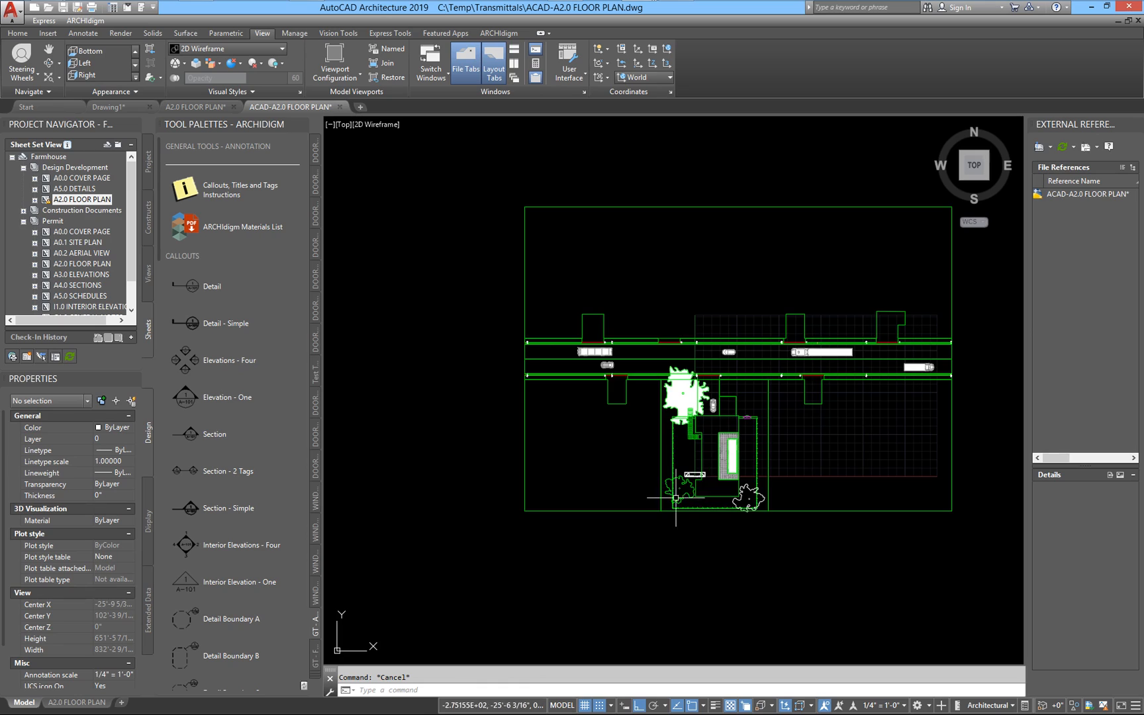
End the object isolation and select the 1st Floor_1 block reference to examine its extent in the full floor plan
scroll(676, 496, up, 2)
scroll(587, 453, up, 1)
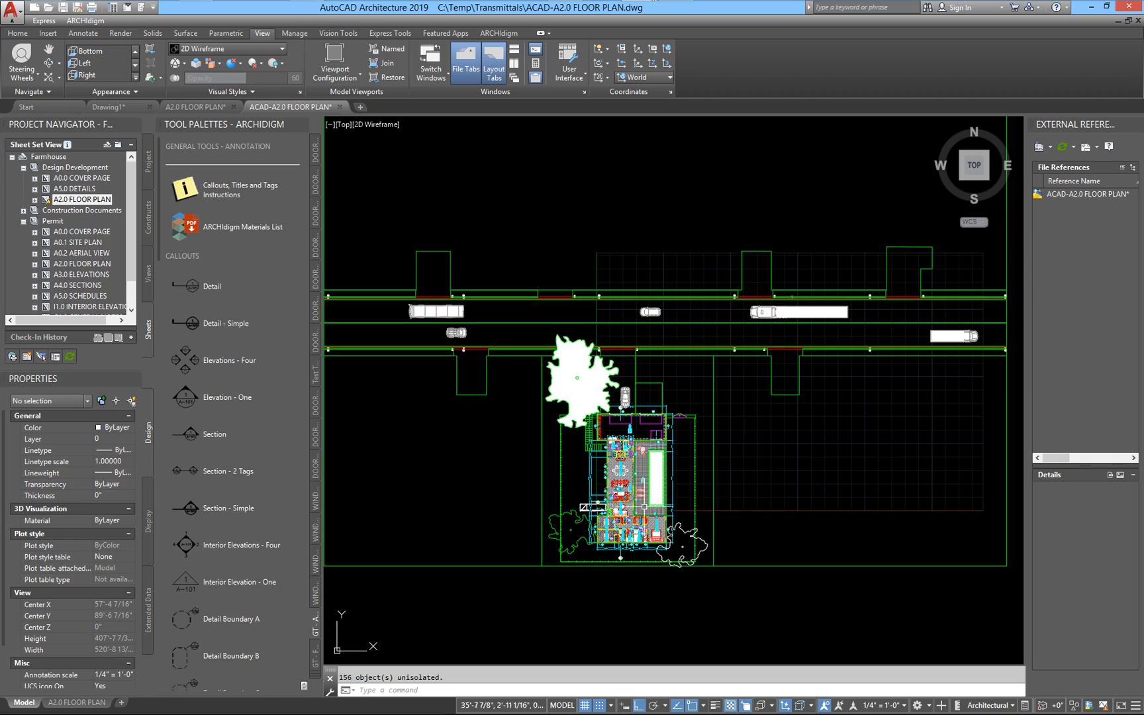
scroll(632, 559, up, 6)
scroll(649, 427, up, 6)
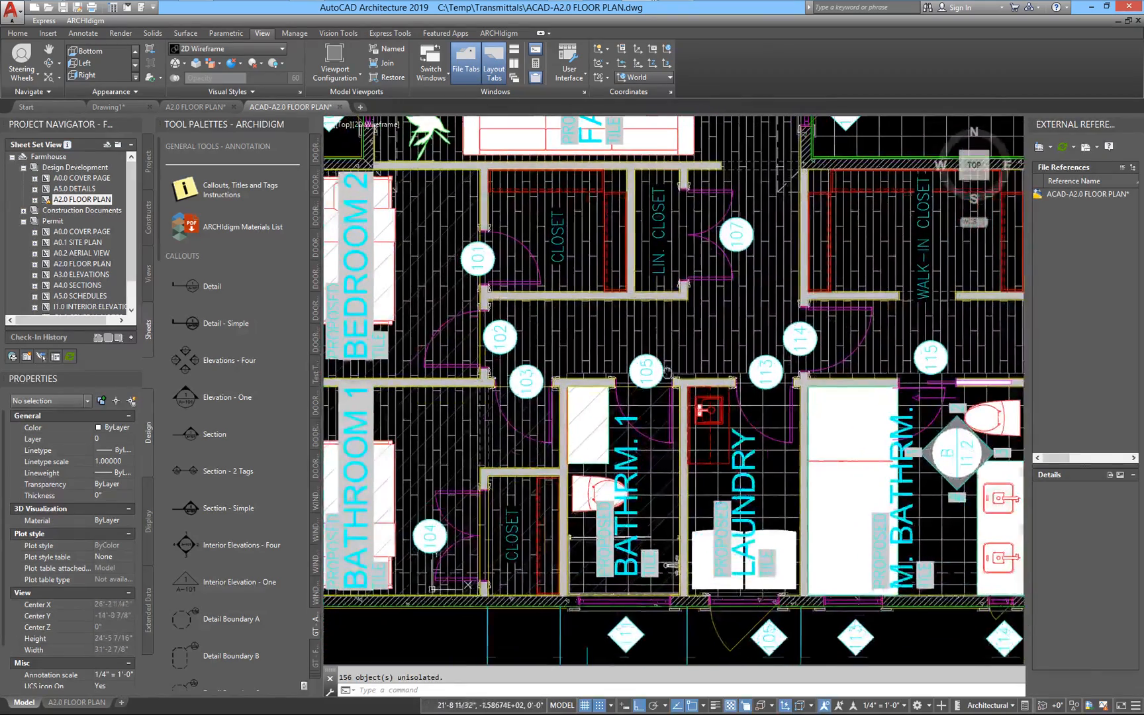
scroll(650, 427, up, 2)
click(650, 427)
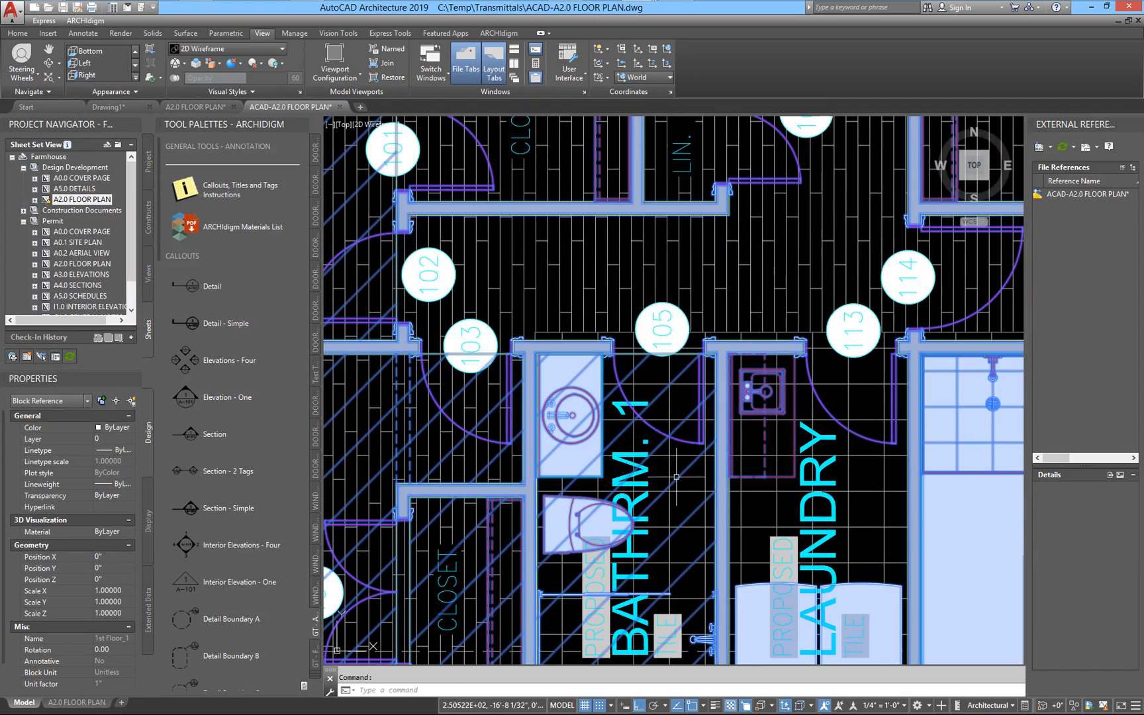
scroll(676, 477, down, 7)
mouse_move(690, 480)
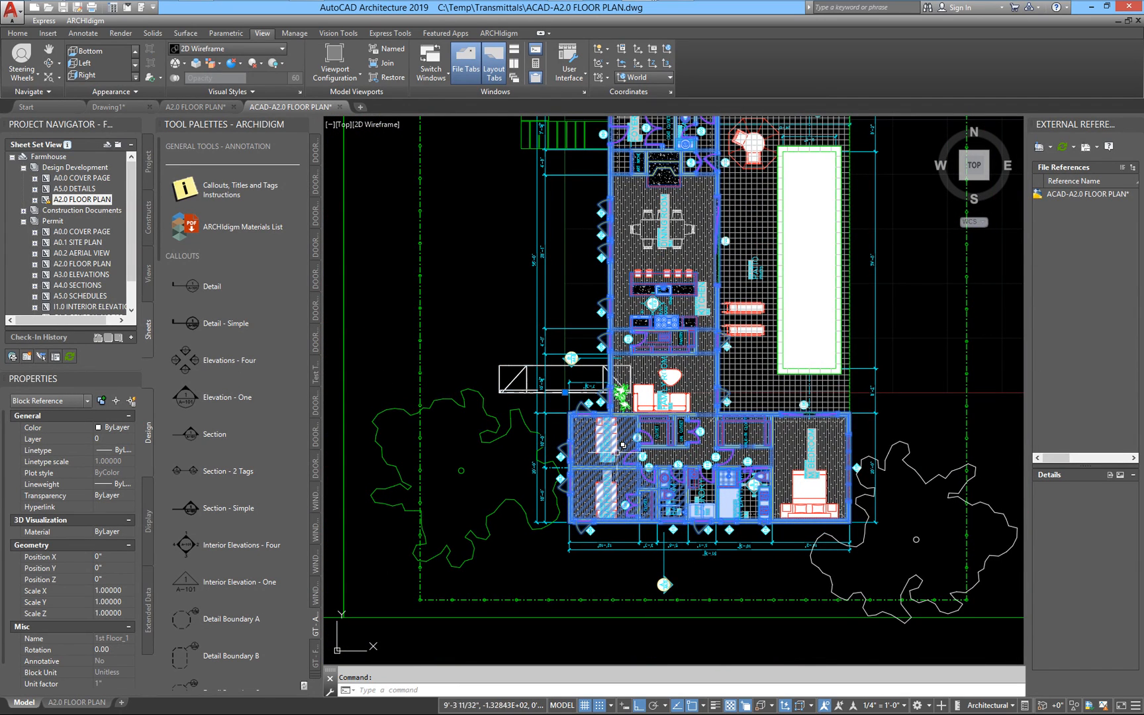
scroll(622, 533, down, 2)
middle_drag(634, 392, 633, 431)
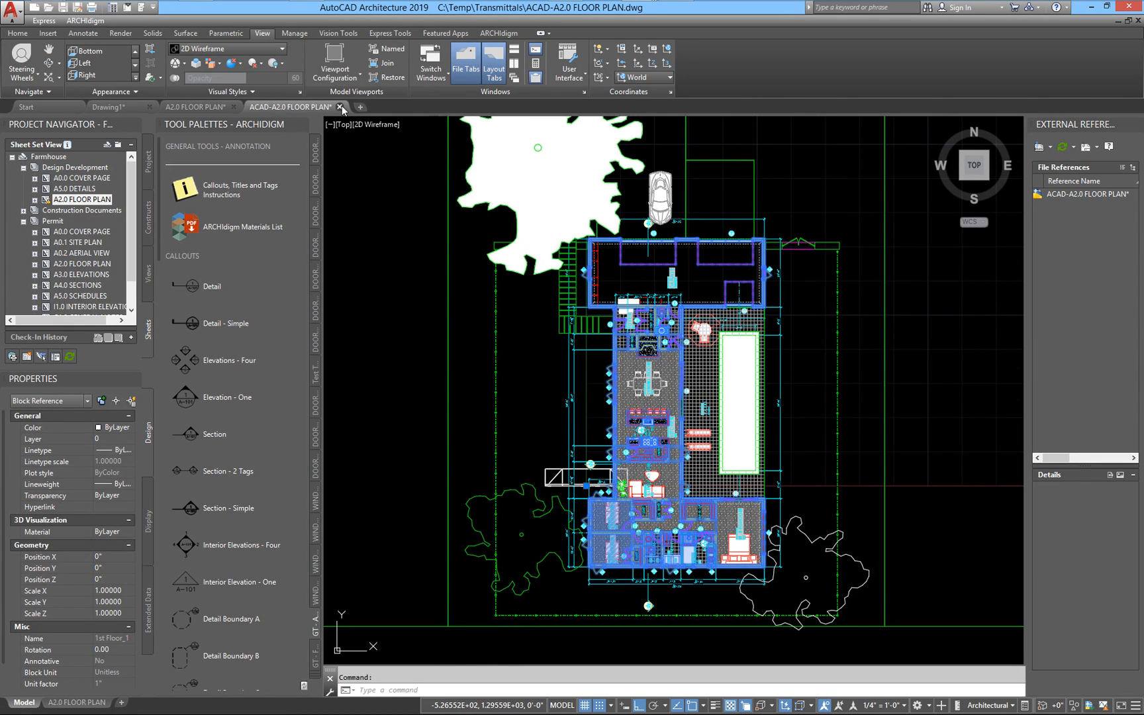
Close the ACAD-A2.0 FLOOR PLAN drawing and switch the A2.0 FLOOR PLAN sheet from its viewport to paper space
click(340, 108)
click(631, 390)
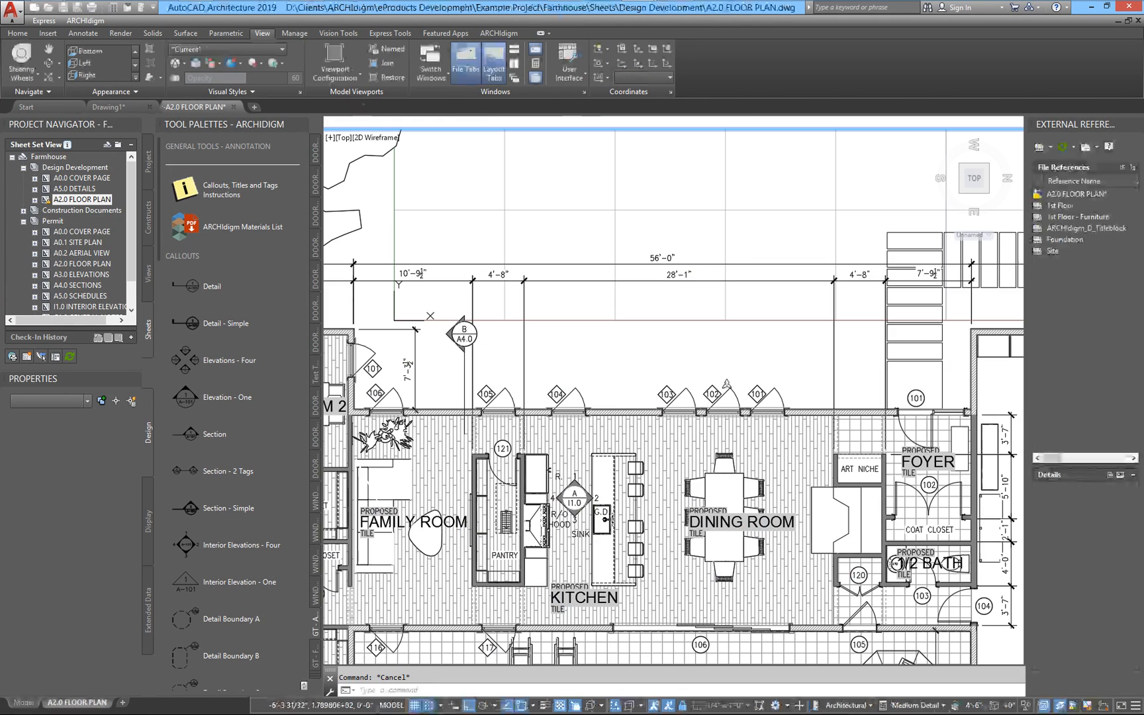
double_click(788, 129)
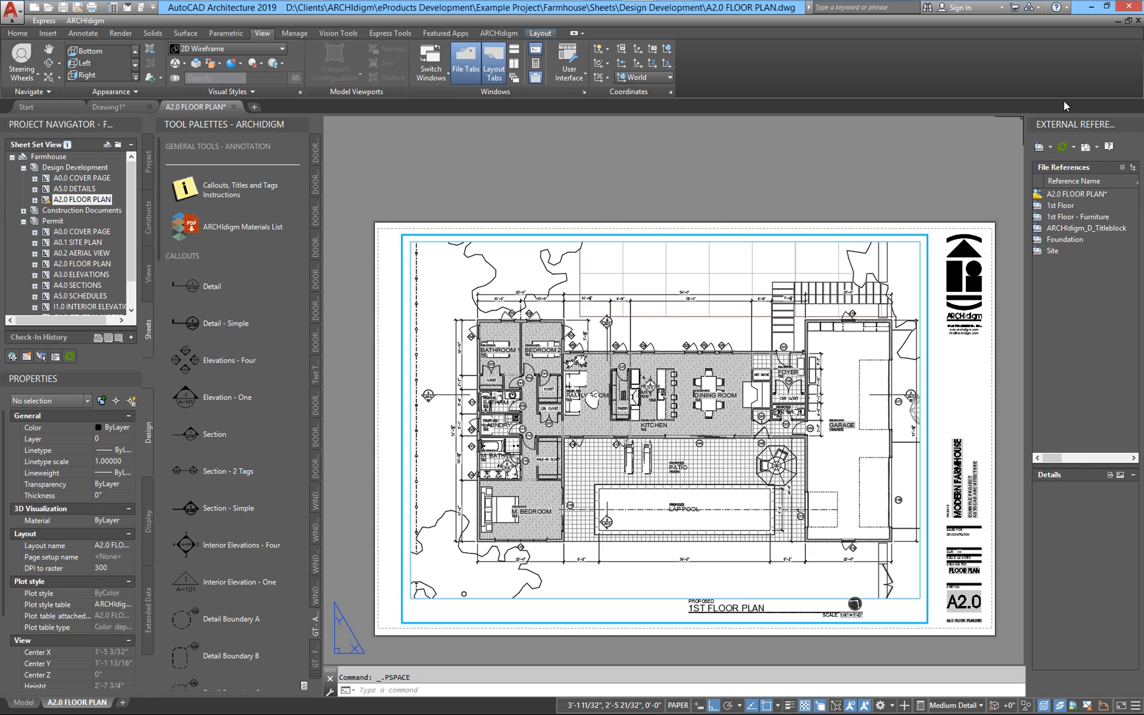
Activate the floor plan viewport and open the 1st Floor external reference from the drawing near window 106
scroll(570, 332, up, 8)
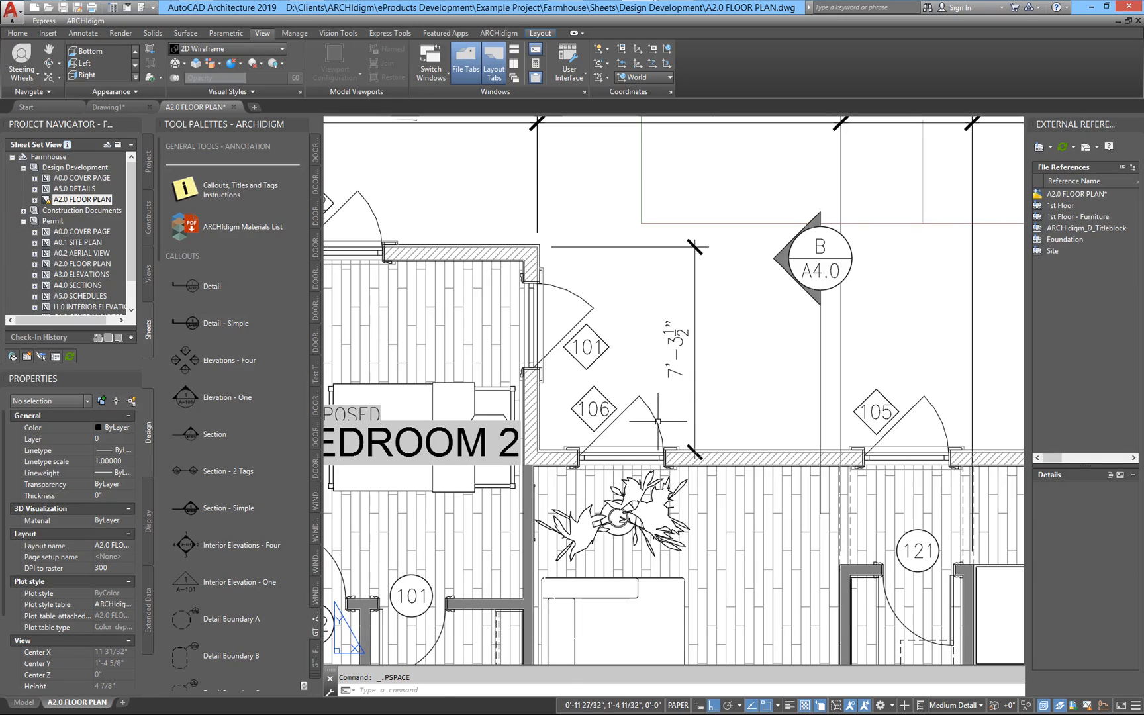
double_click(658, 421)
click(658, 421)
right_click(659, 421)
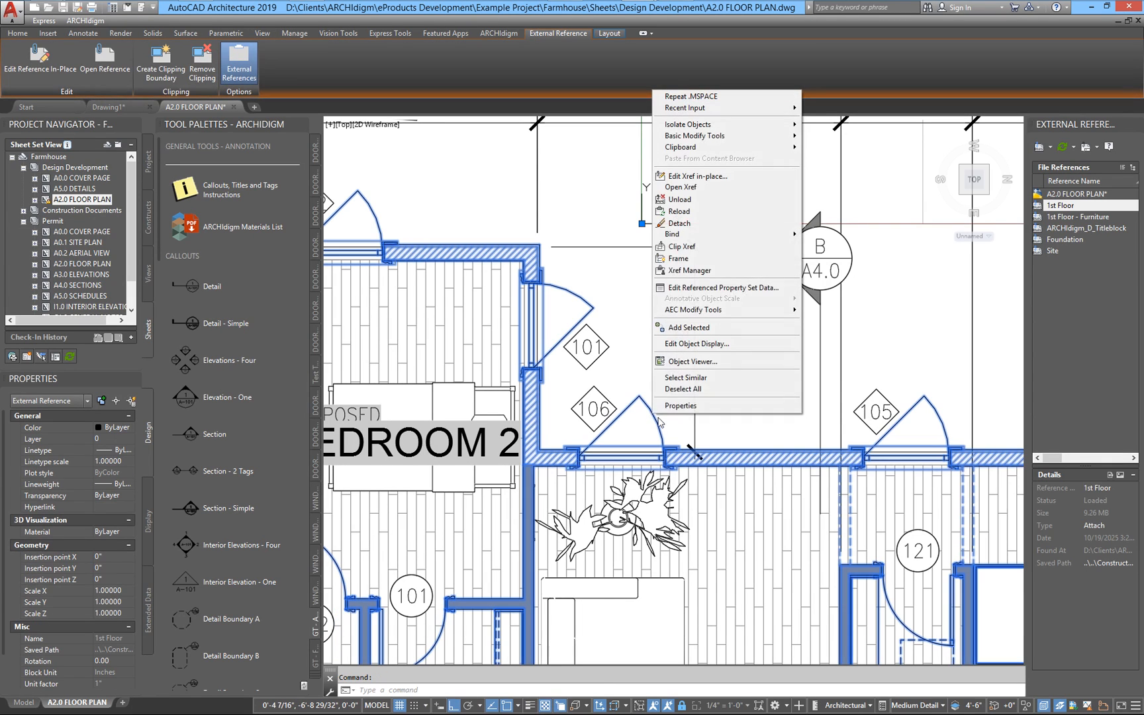
click(716, 189)
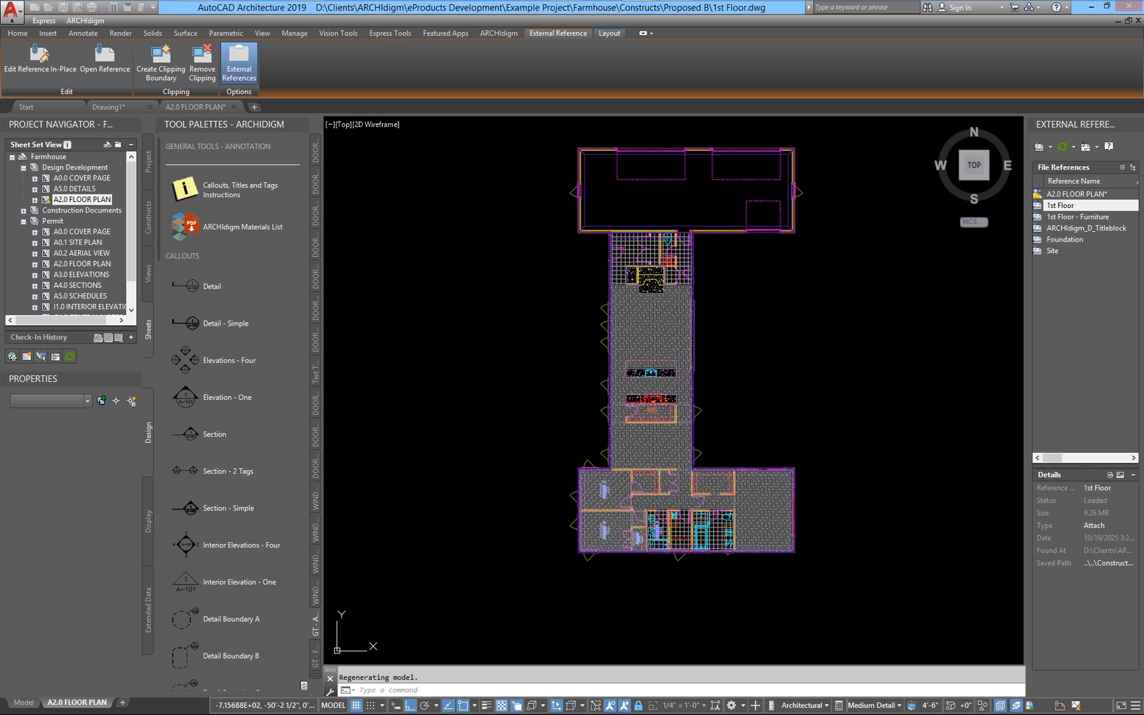
Unload the Foundation external reference from the 1st Floor drawing
middle_drag(731, 345, 676, 379)
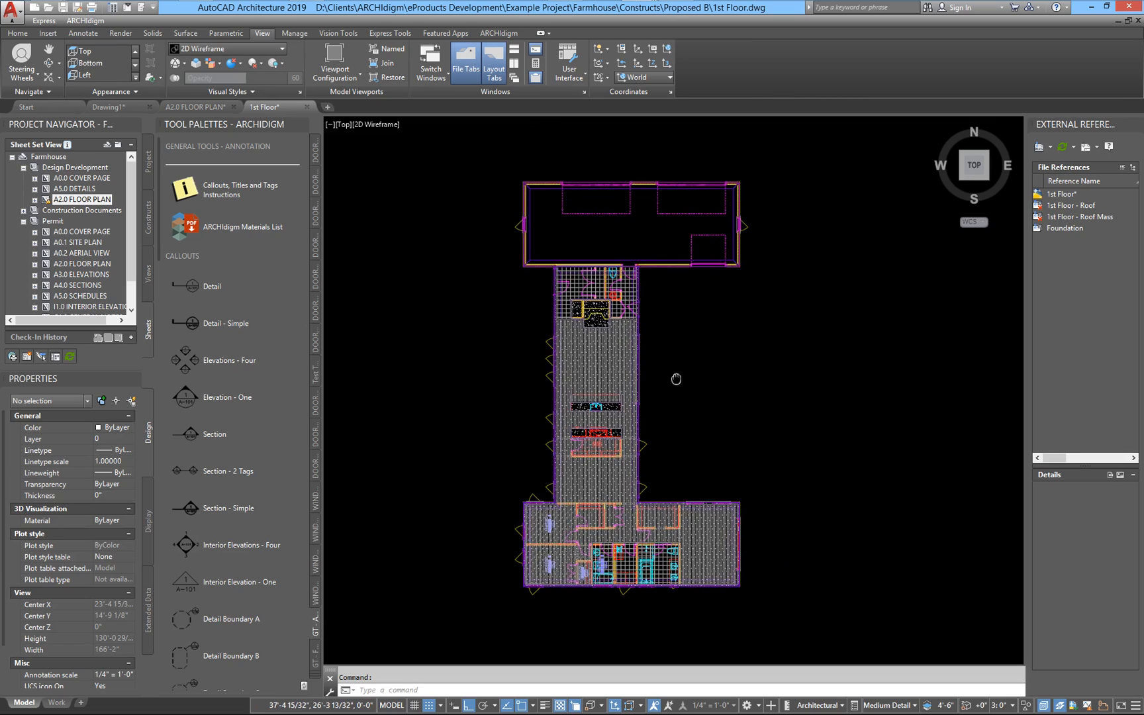
click(1066, 229)
right_click(1066, 230)
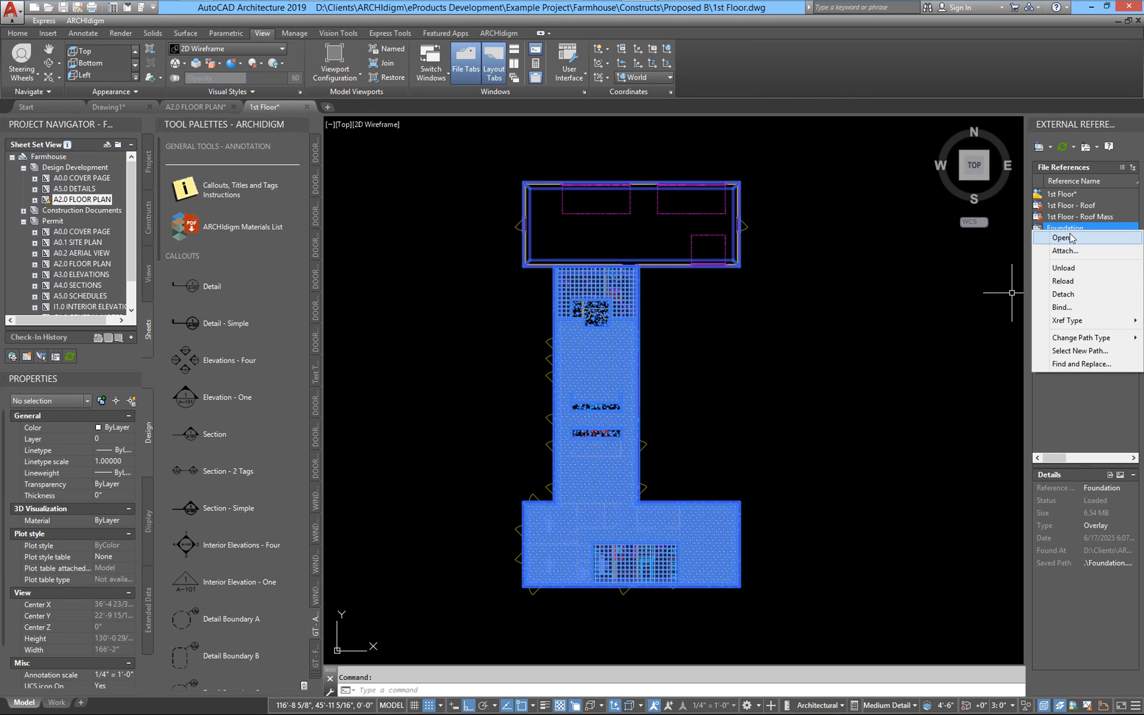
click(1075, 272)
scroll(761, 389, down, 2)
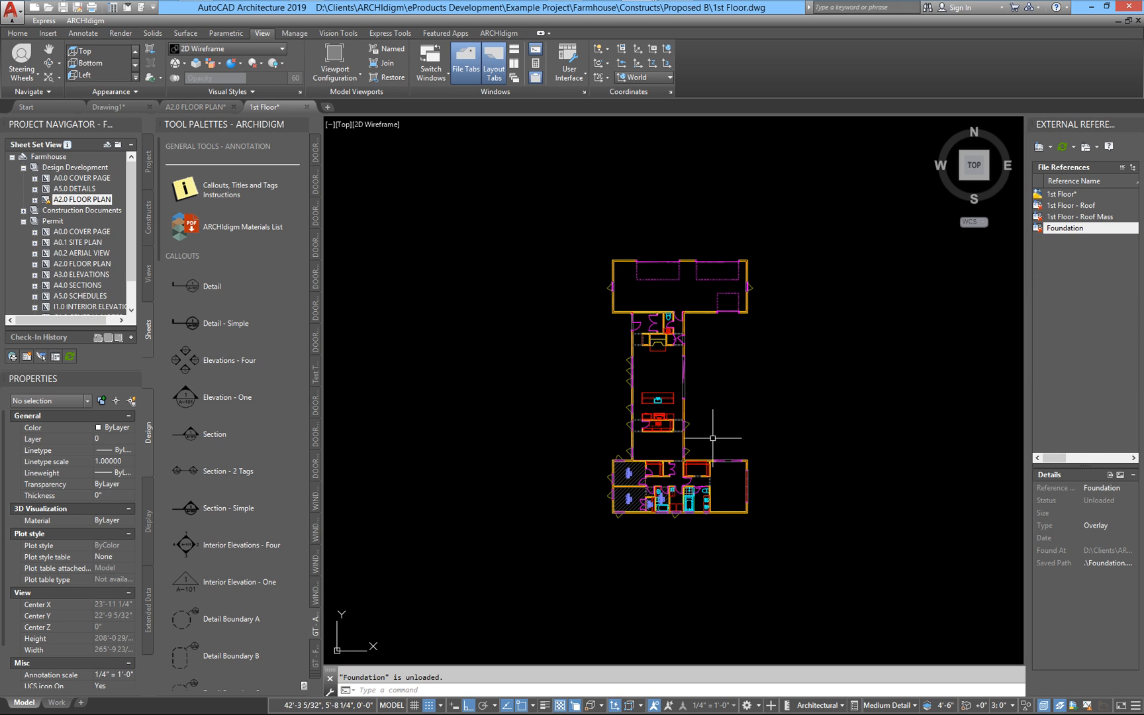
scroll(694, 438, up, 2)
mouse_move(695, 445)
middle_down()
mouse_move(641, 488)
mouse_move(661, 468)
middle_up()
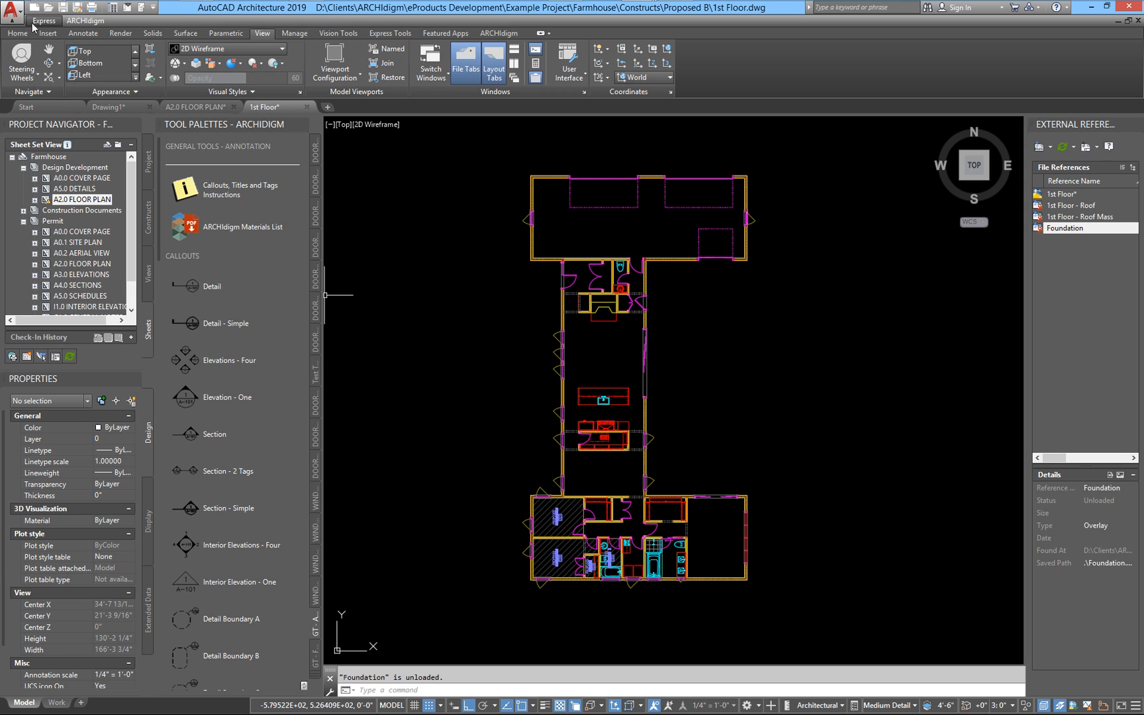
click(13, 10)
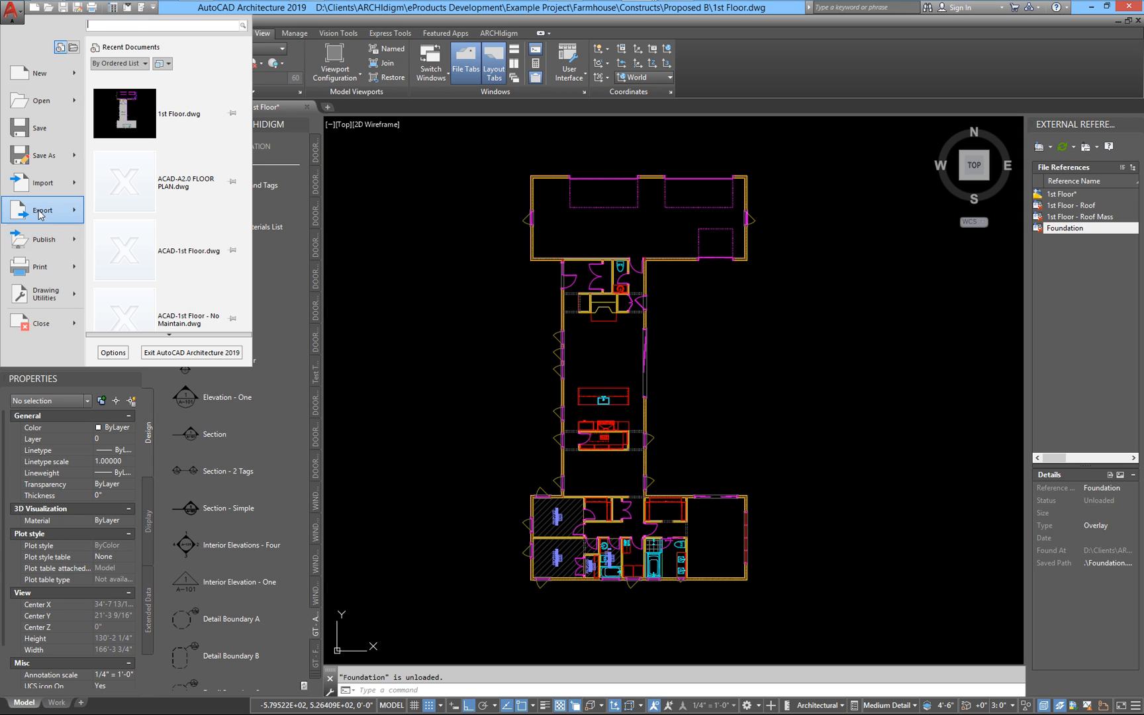
mouse_move(41, 213)
mouse_move(141, 84)
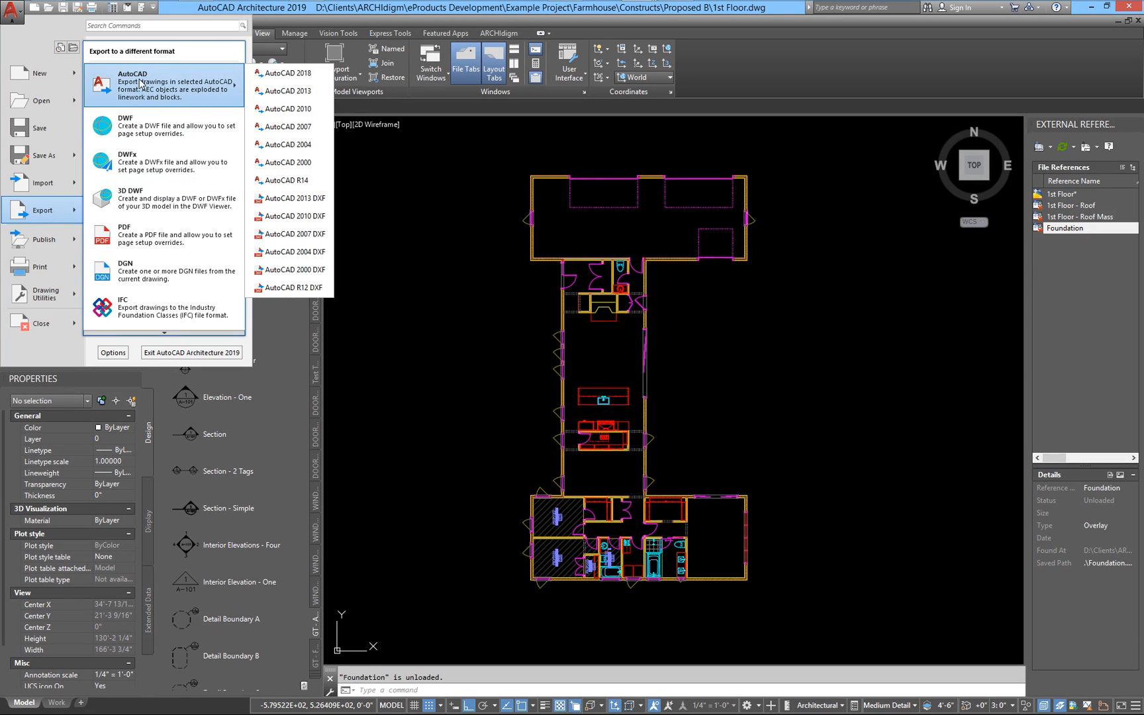
click(290, 74)
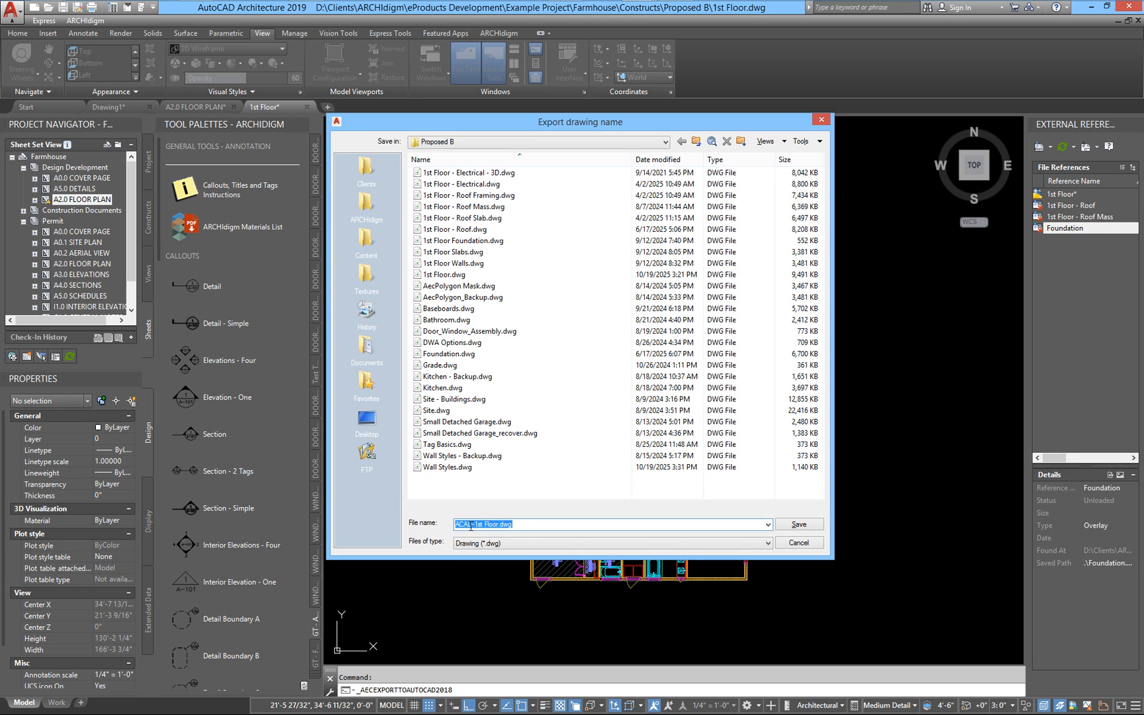
click(787, 544)
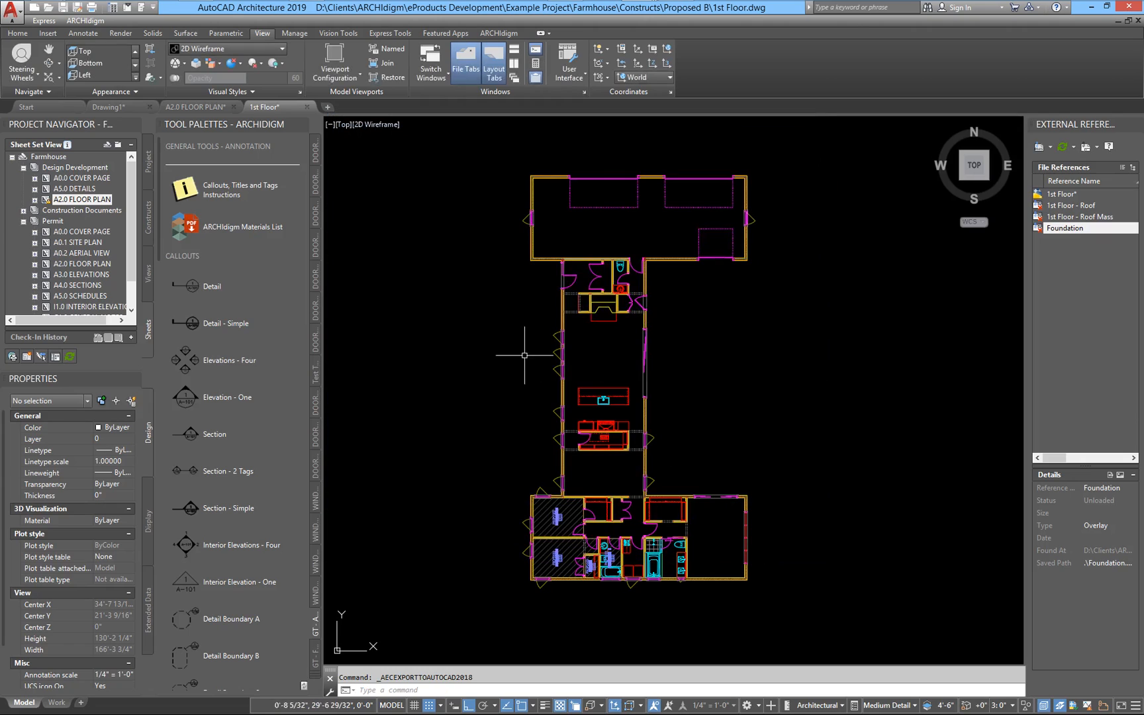
Apply the Export to AutoCAD options with Bind xrefs, Use Insert Method, the ACAD- prefix and Maintain Resolved Layer, Color, Linetype enabled
key(Return)
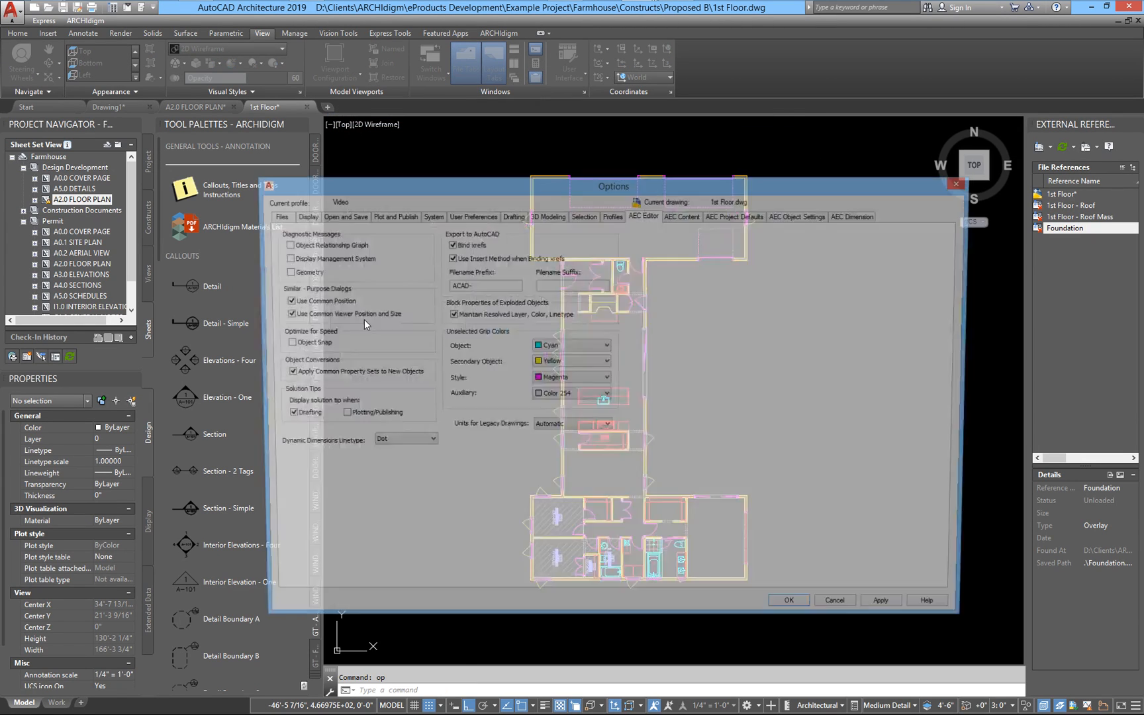
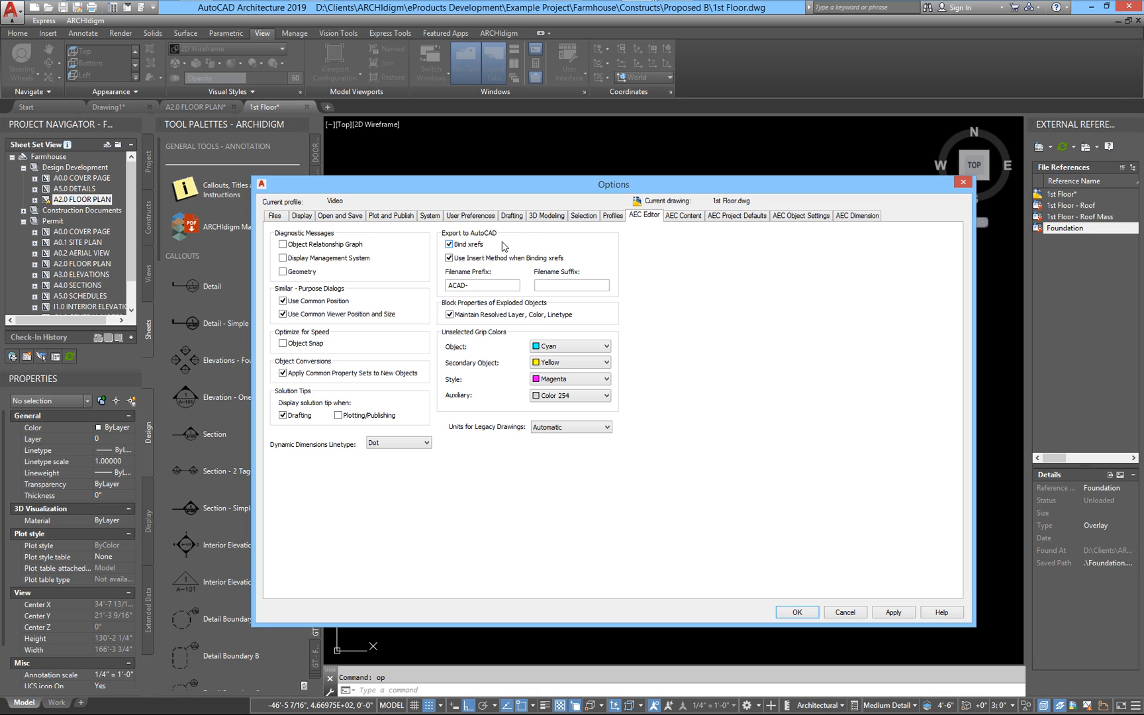
click(449, 244)
click(449, 245)
click(456, 259)
click(458, 258)
drag(478, 287, 448, 286)
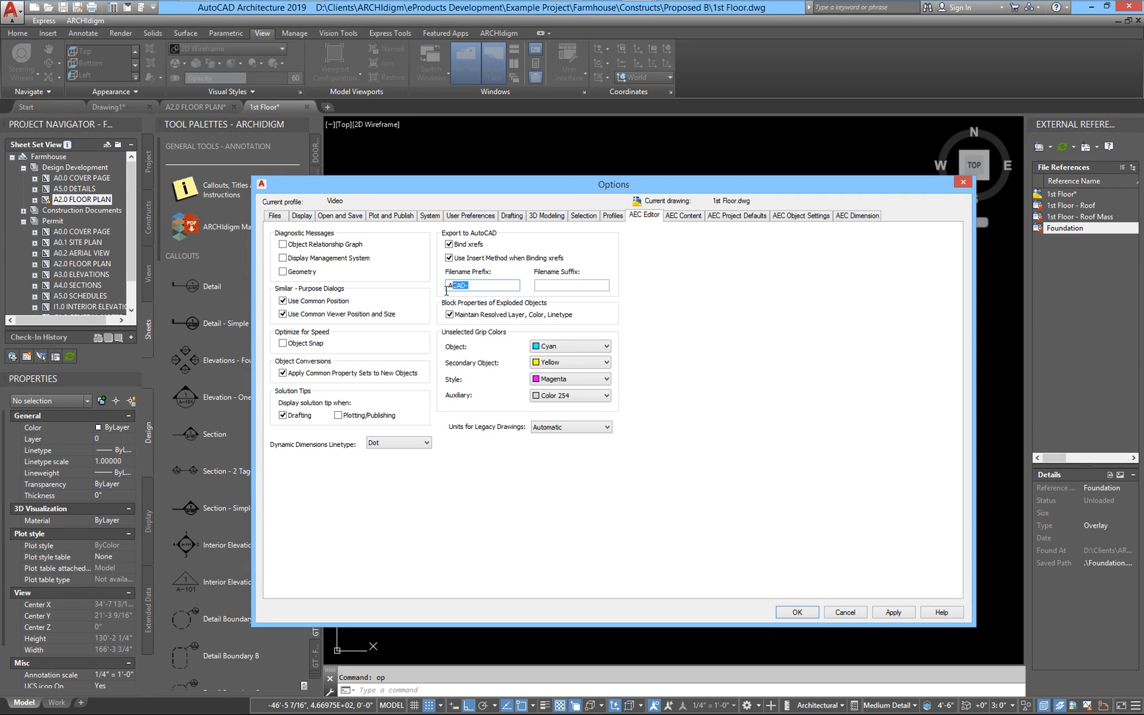
click(493, 287)
click(456, 319)
click(457, 320)
click(894, 612)
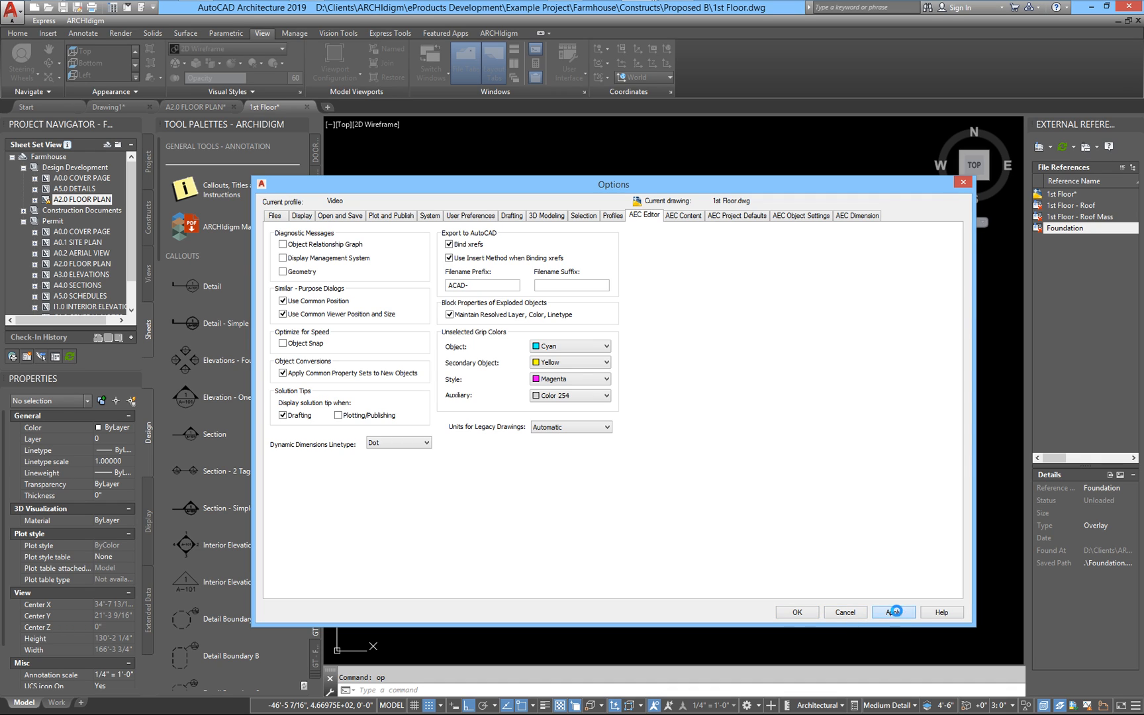
click(800, 613)
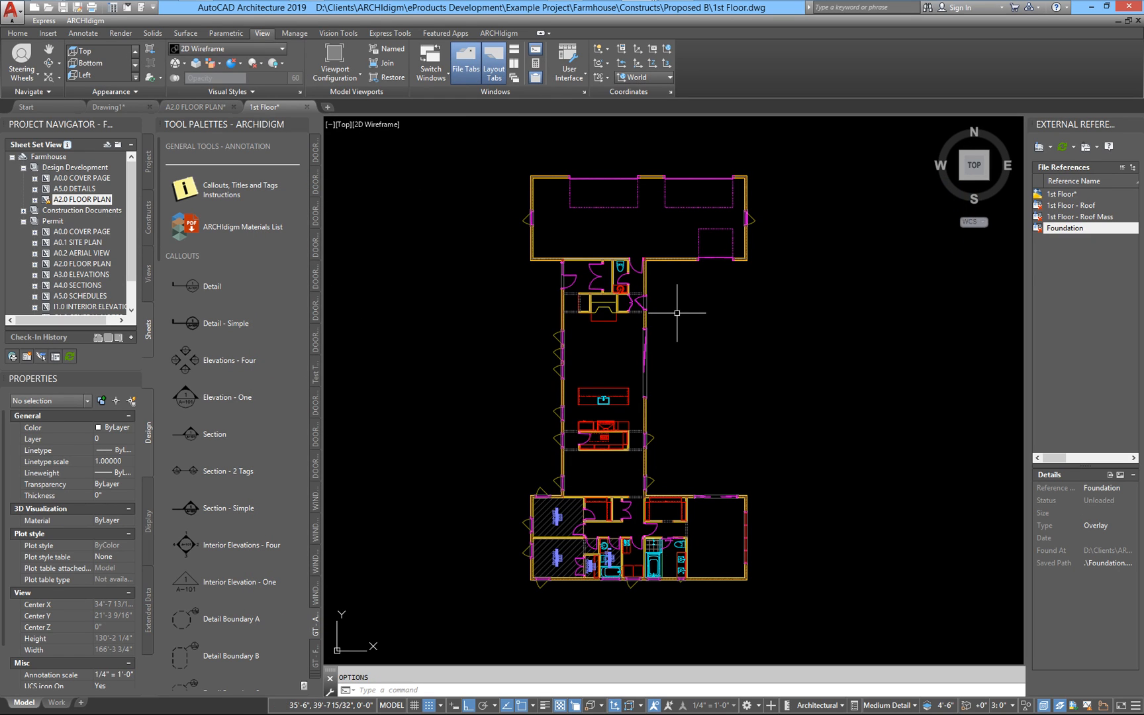
click(16, 18)
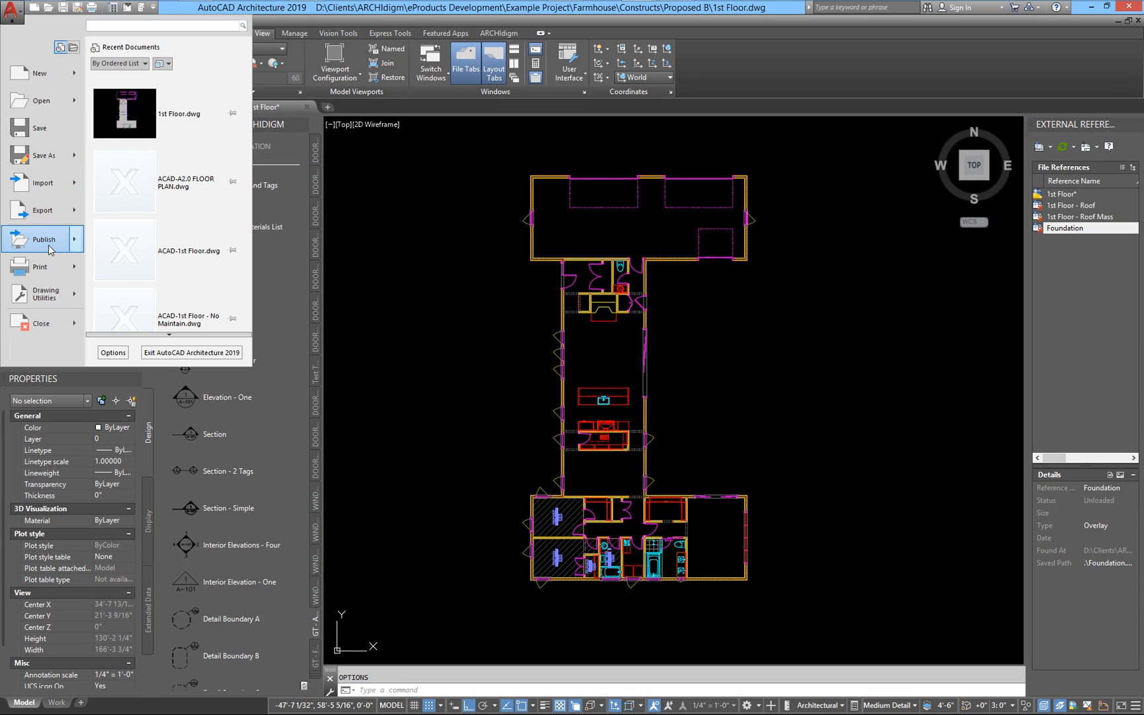
mouse_move(53, 210)
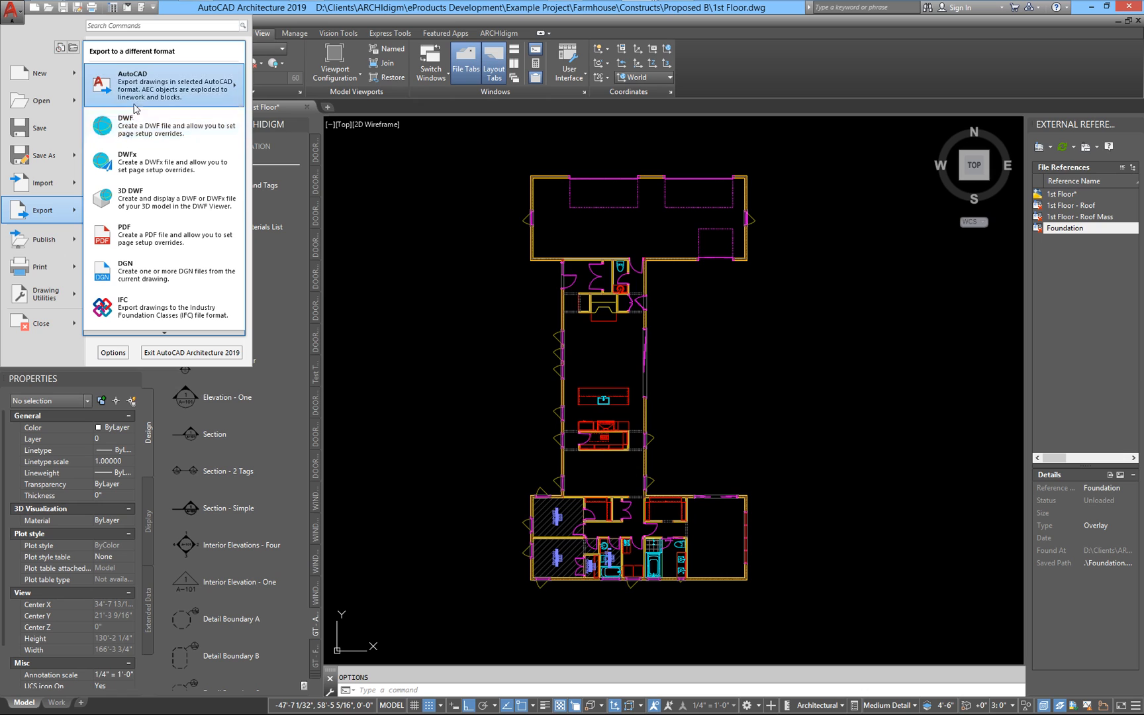
mouse_move(157, 90)
click(285, 74)
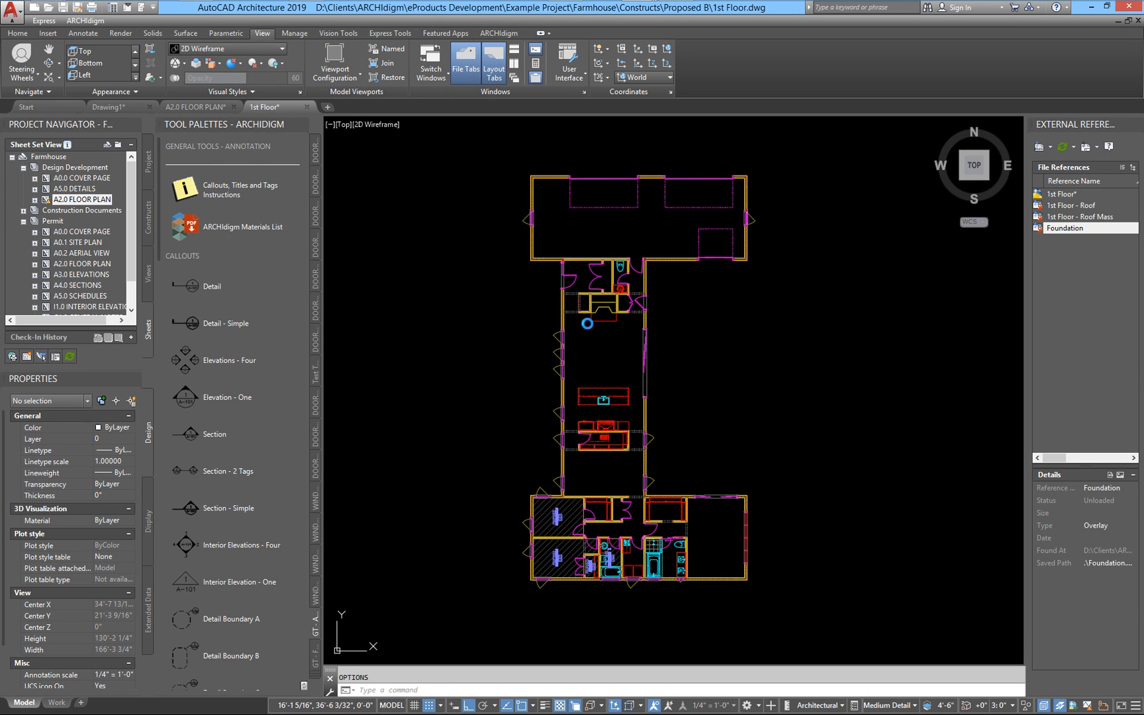
click(503, 141)
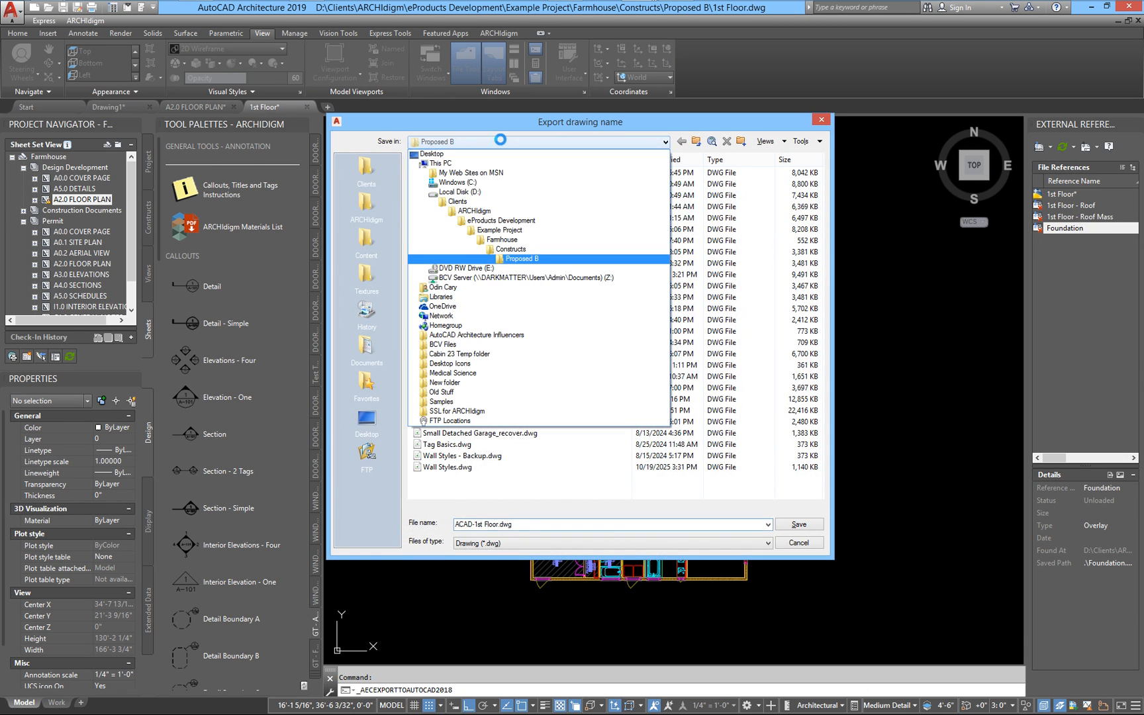
click(491, 182)
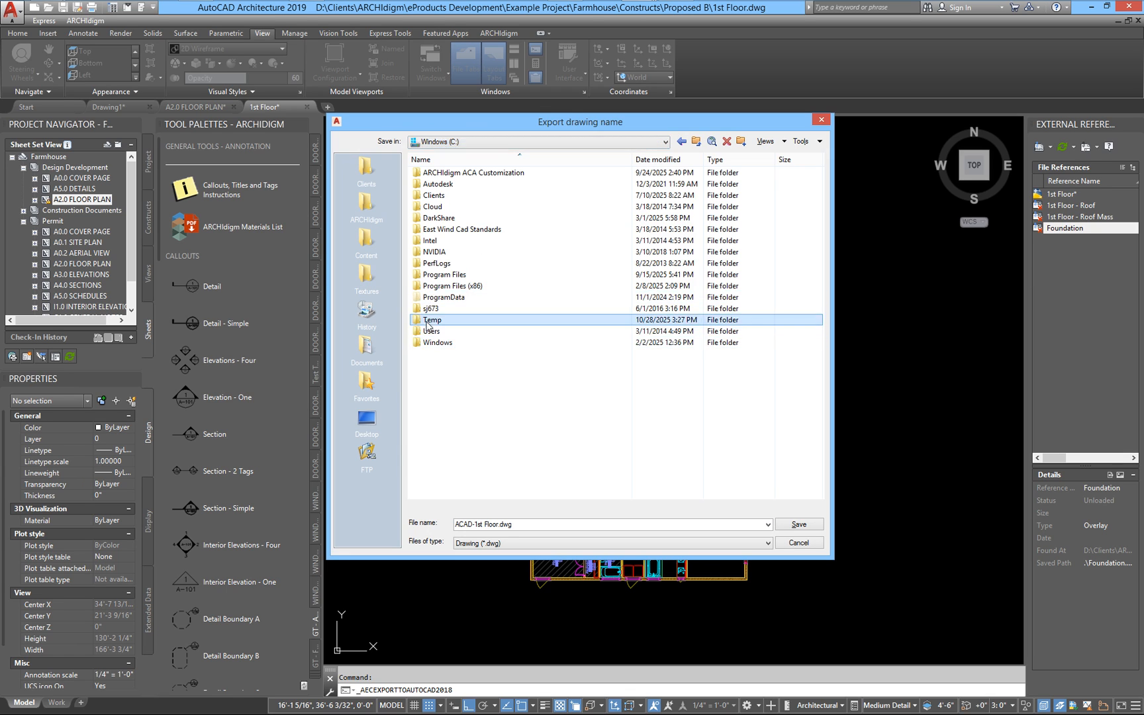
double_click(464, 321)
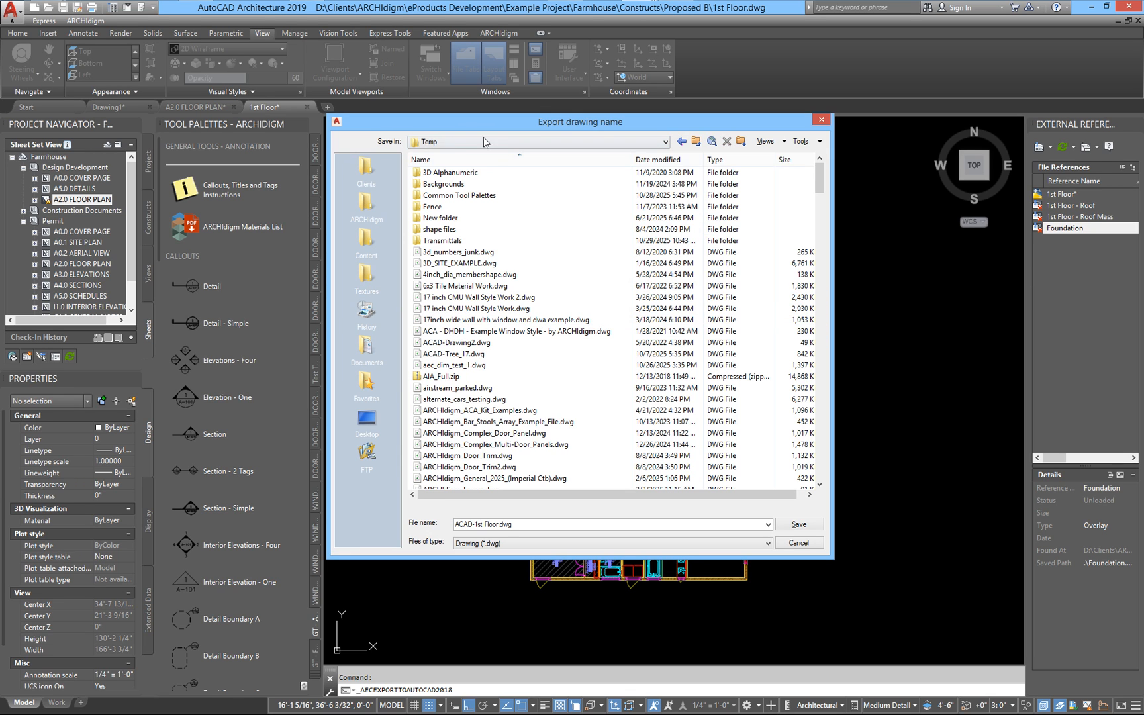
double_click(451, 240)
click(464, 184)
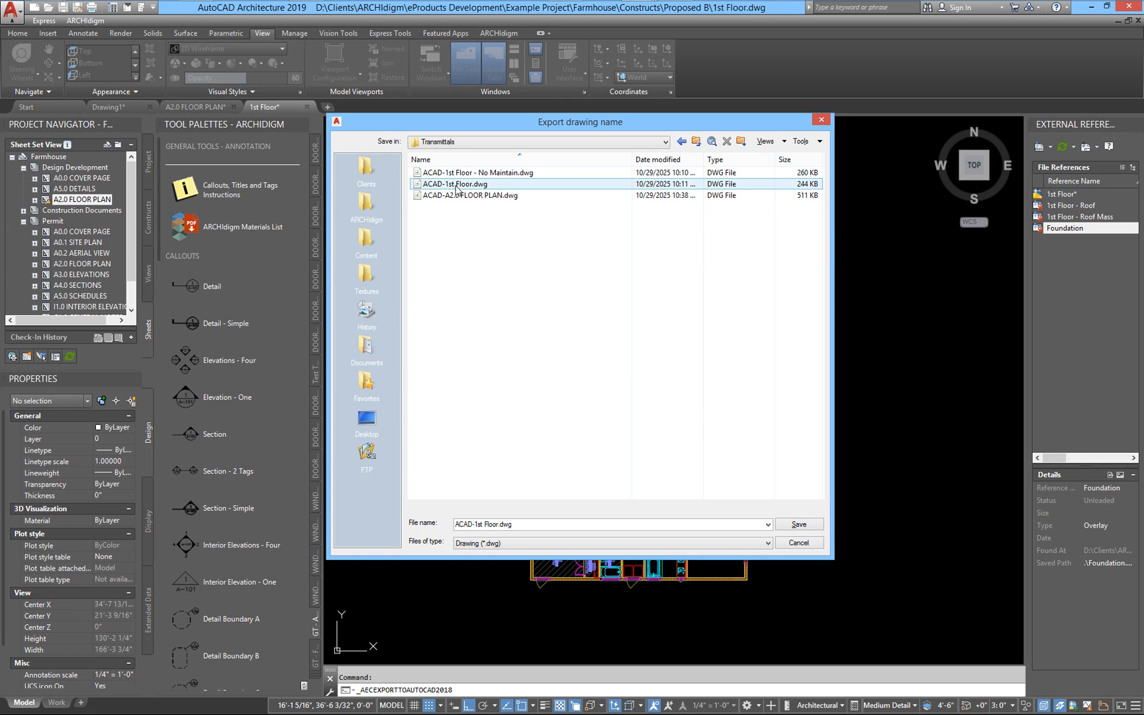
click(474, 173)
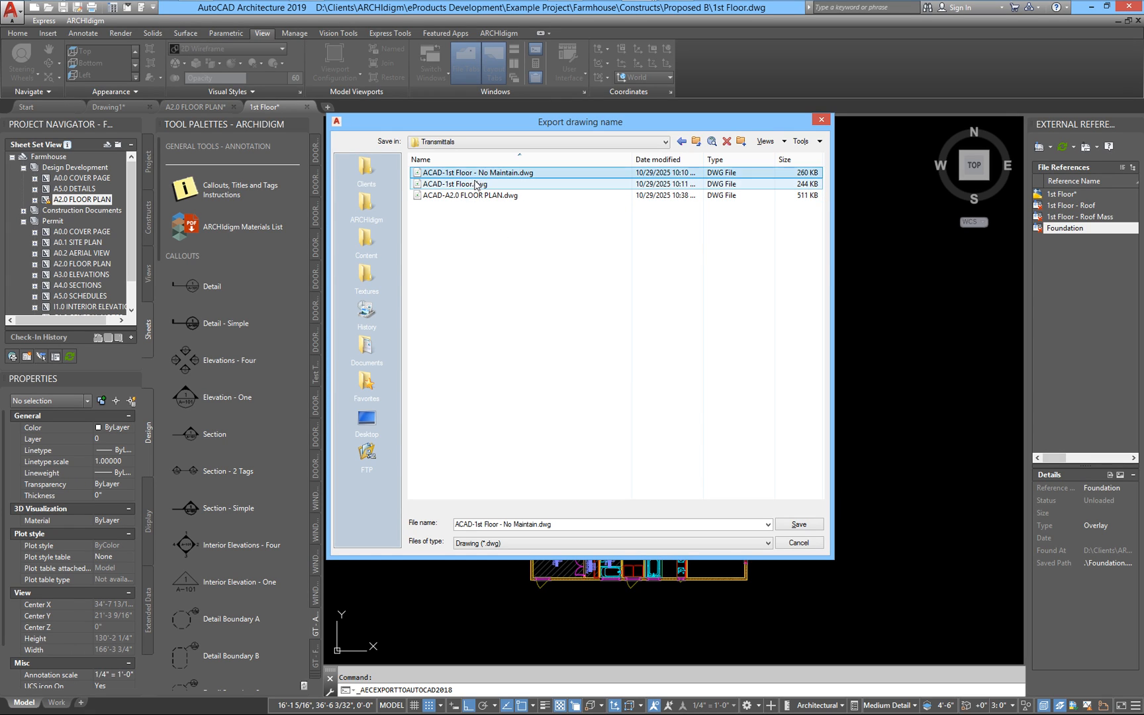
click(473, 184)
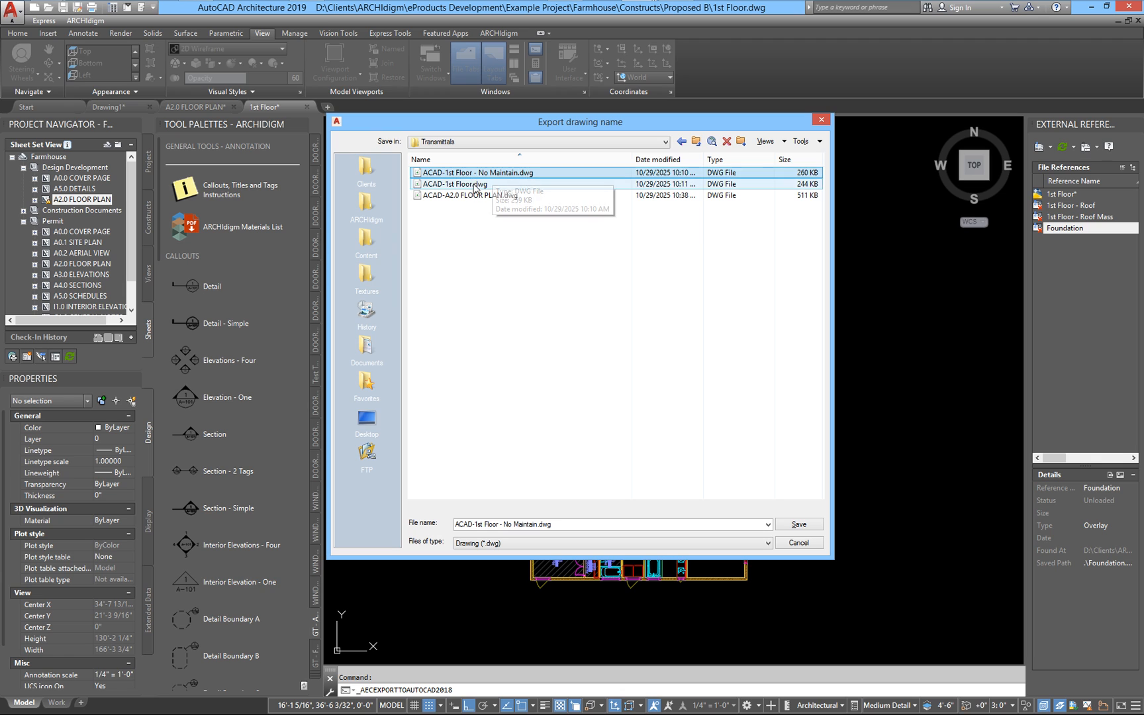
click(783, 542)
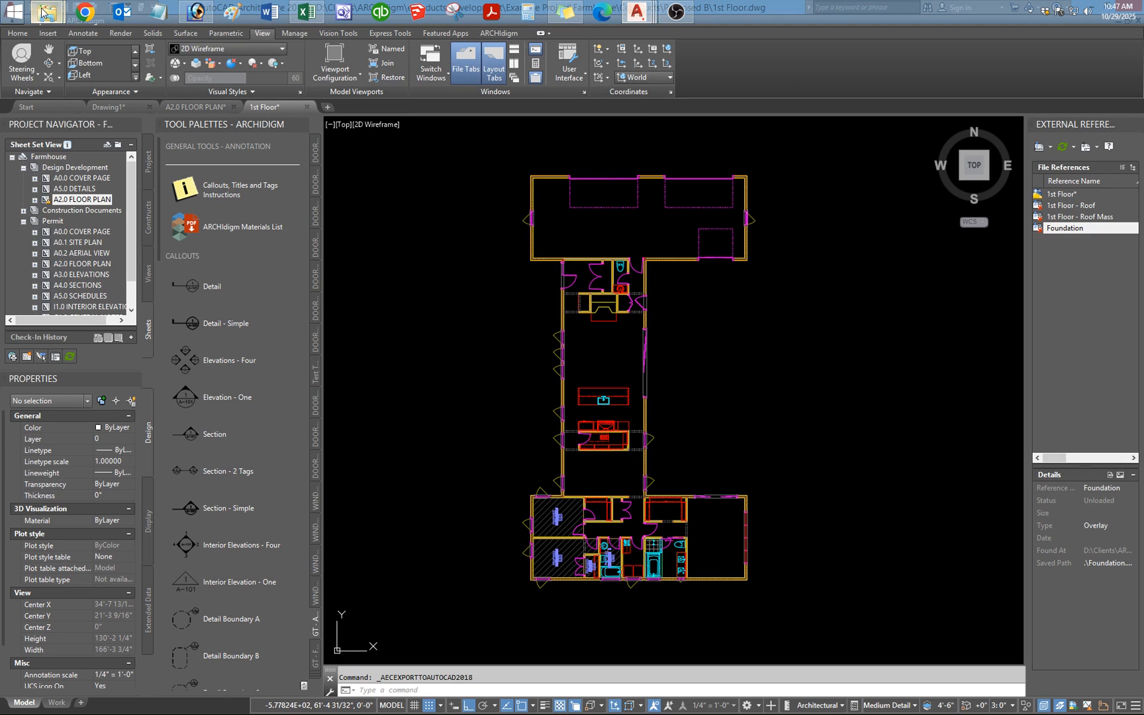
Switch to File Explorer's Transmittals folder and open ACAD-1st Floor - No Maintain.dwg in AutoCAD Architecture
mouse_move(54, 24)
click(77, 87)
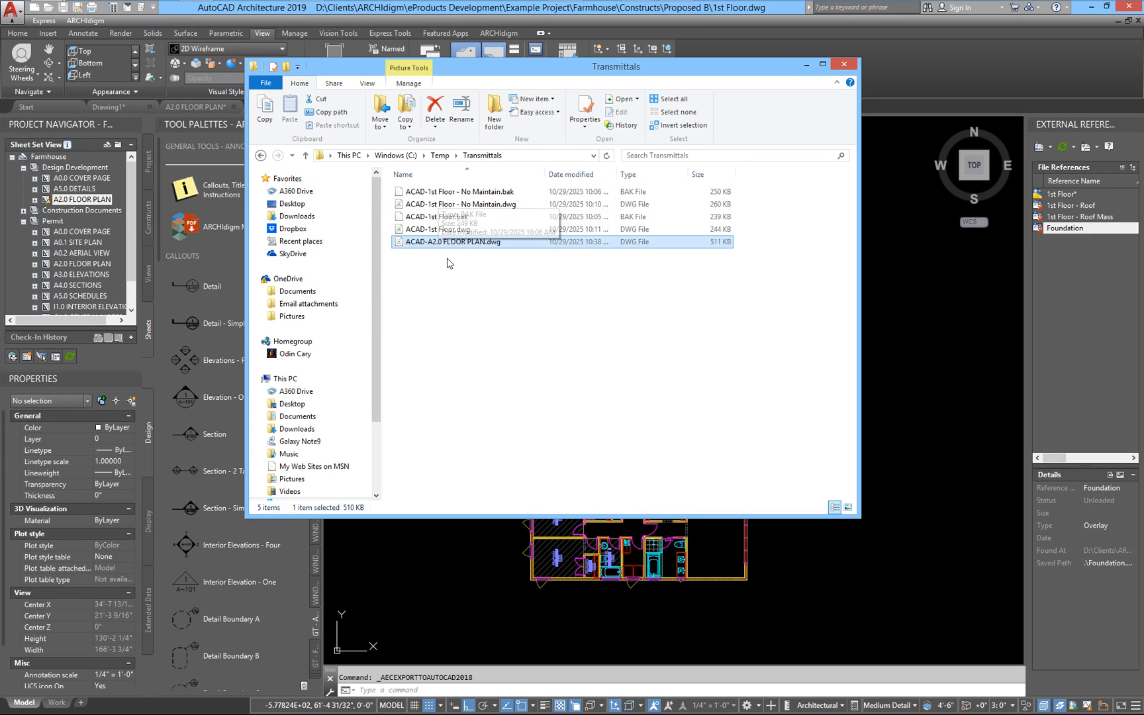
click(439, 206)
double_click(440, 207)
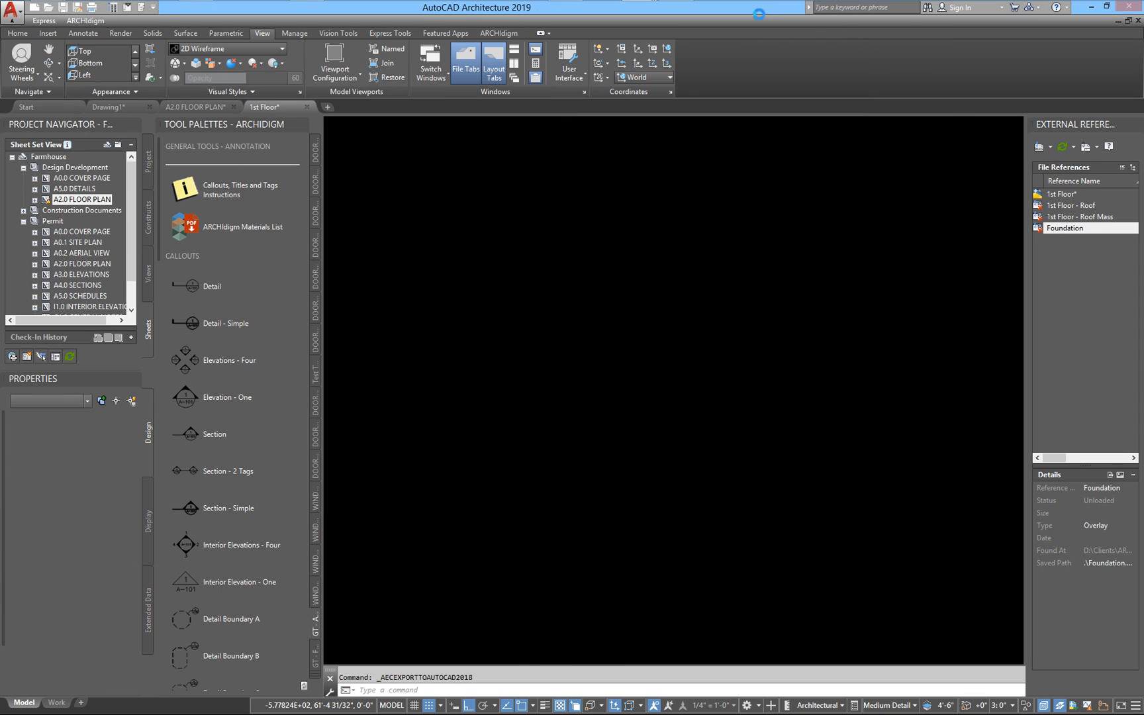
Return to the Transmittals folder in File Explorer and open ACAD-1st Floor.dwg in AutoCAD Architecture
mouse_move(46, 11)
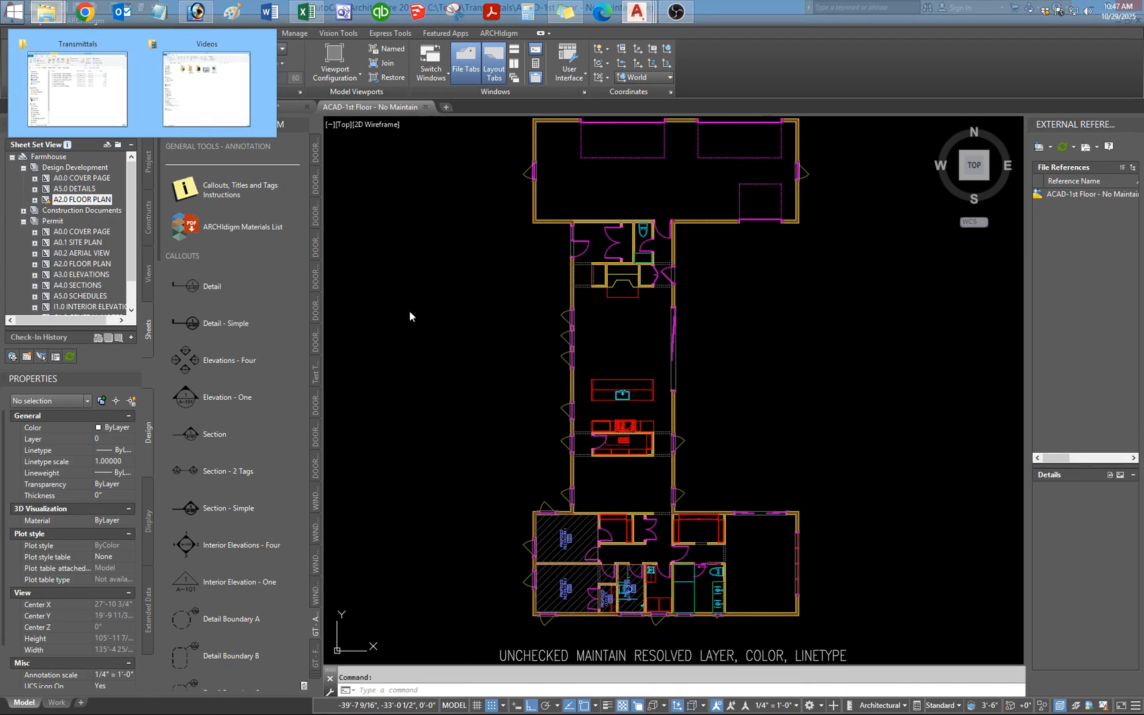
click(94, 59)
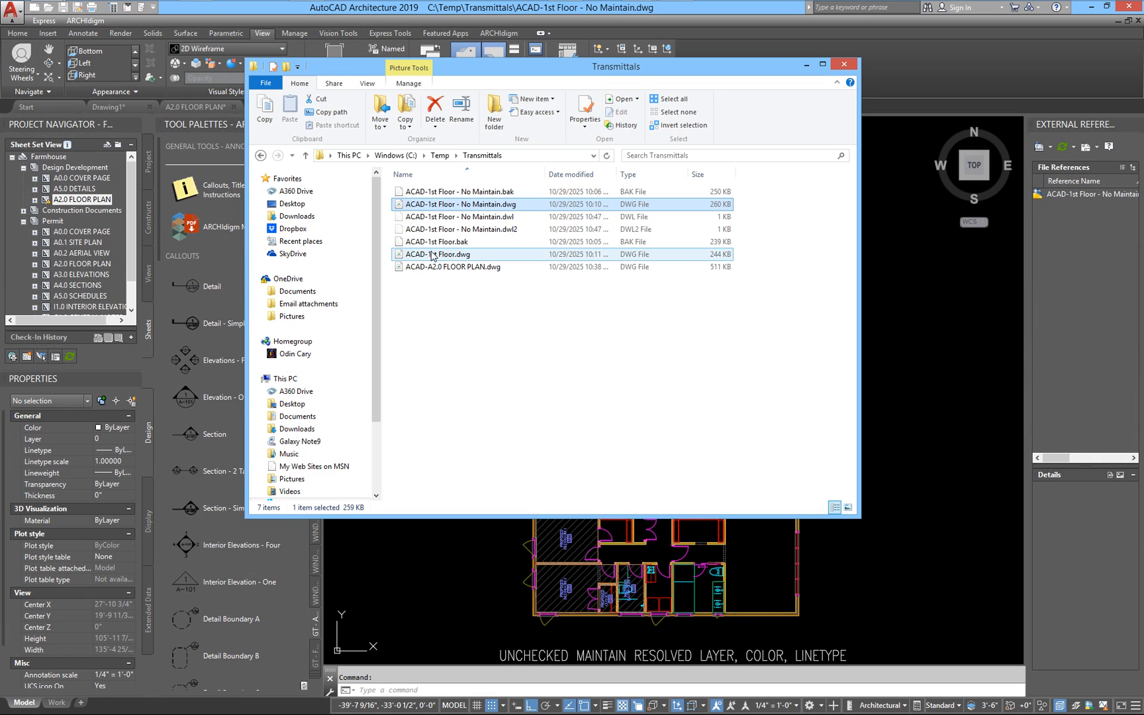
click(511, 255)
mouse_move(511, 255)
mouse_down()
mouse_move(770, 70)
mouse_move(774, 8)
mouse_up()
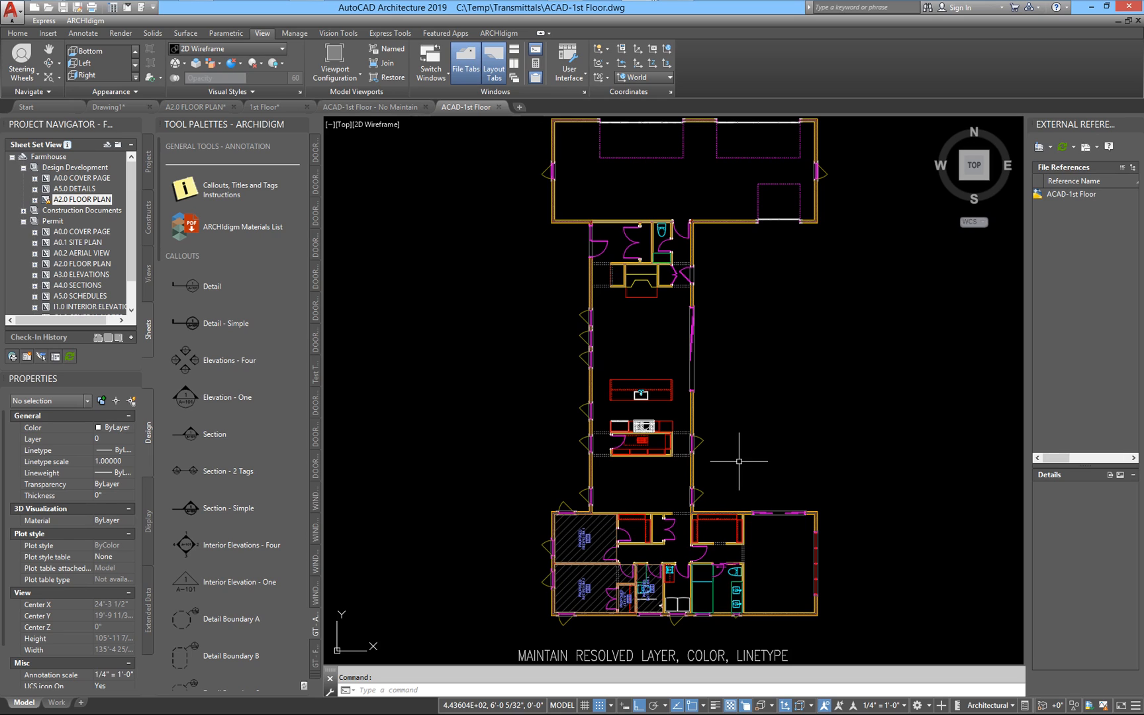
Examine the exported floor plan from a tilted 3D angle and restore the plan view of the current UCS
shift+middle_drag(662, 490, 731, 376)
text(p)
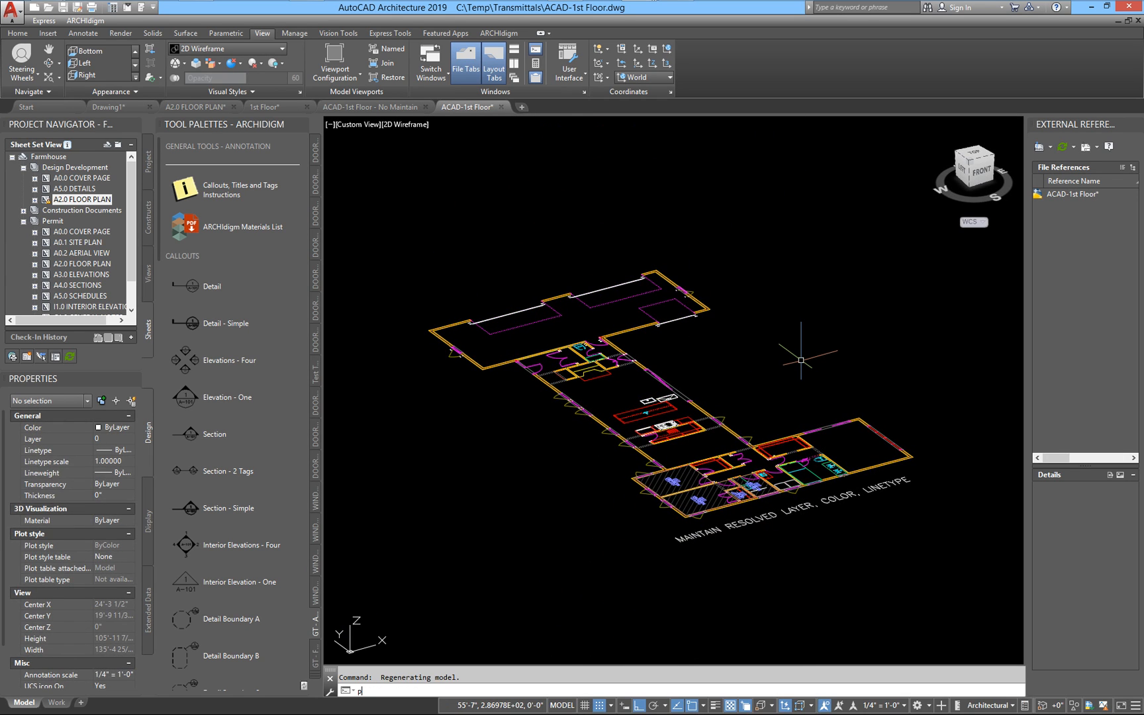
key(BackSpace)
key(BackSpace)
text(plan)
key(Return)
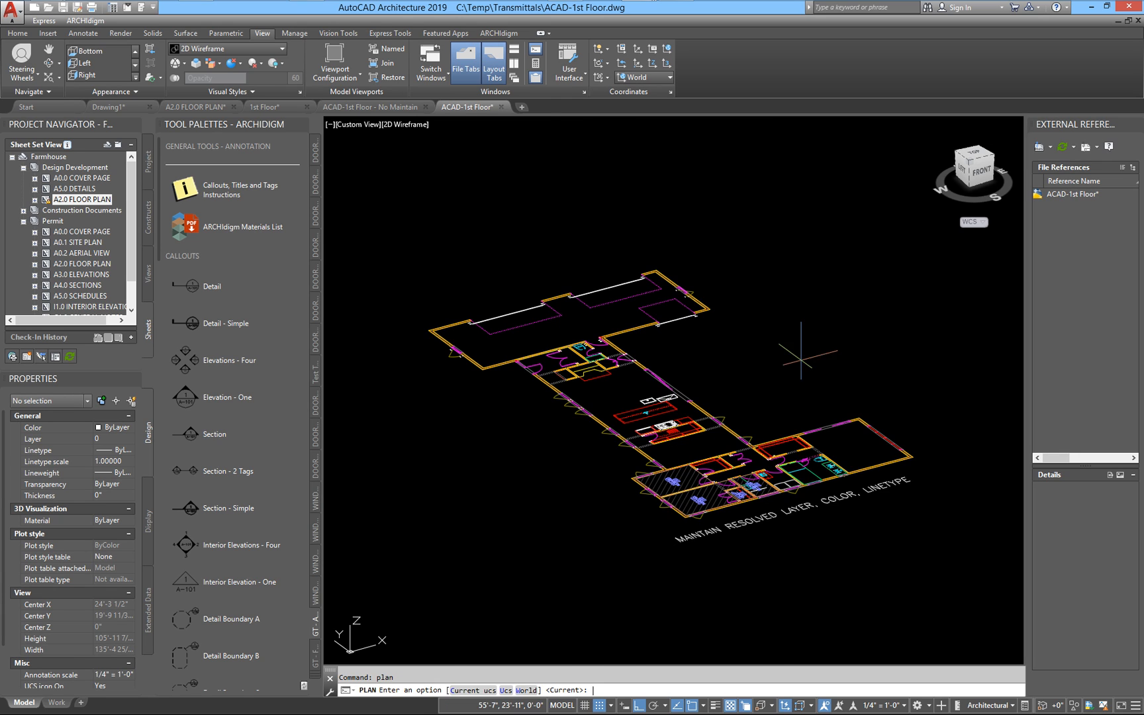
key(Return)
Examine the kitchen and check the properties of the range and sink block references
scroll(643, 459, up, 5)
scroll(630, 363, up, 4)
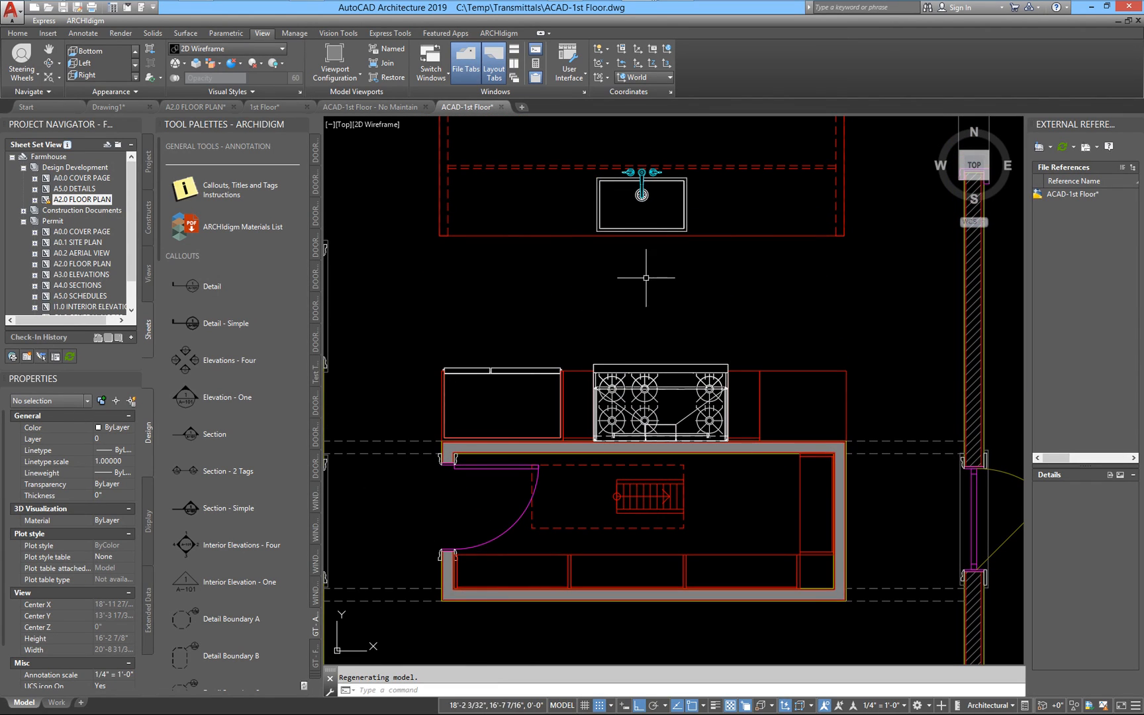
mouse_move(649, 327)
middle_down()
mouse_move(641, 404)
mouse_move(640, 337)
middle_up()
scroll(629, 444, down, 2)
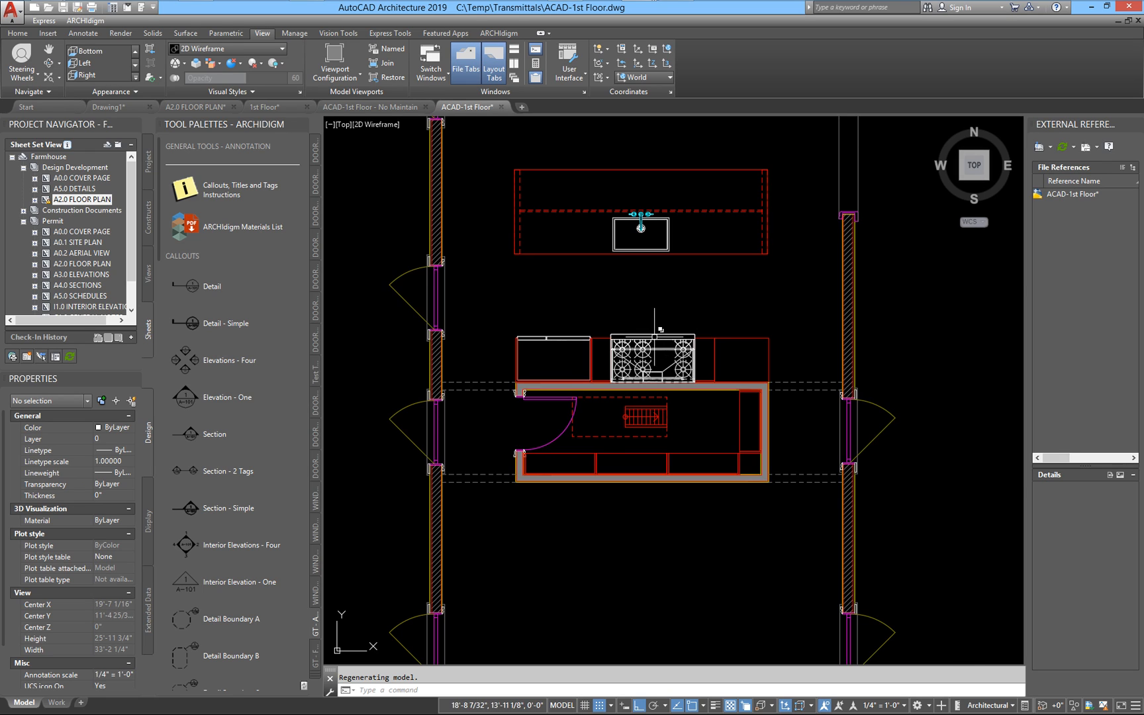
scroll(655, 324, up, 2)
click(604, 332)
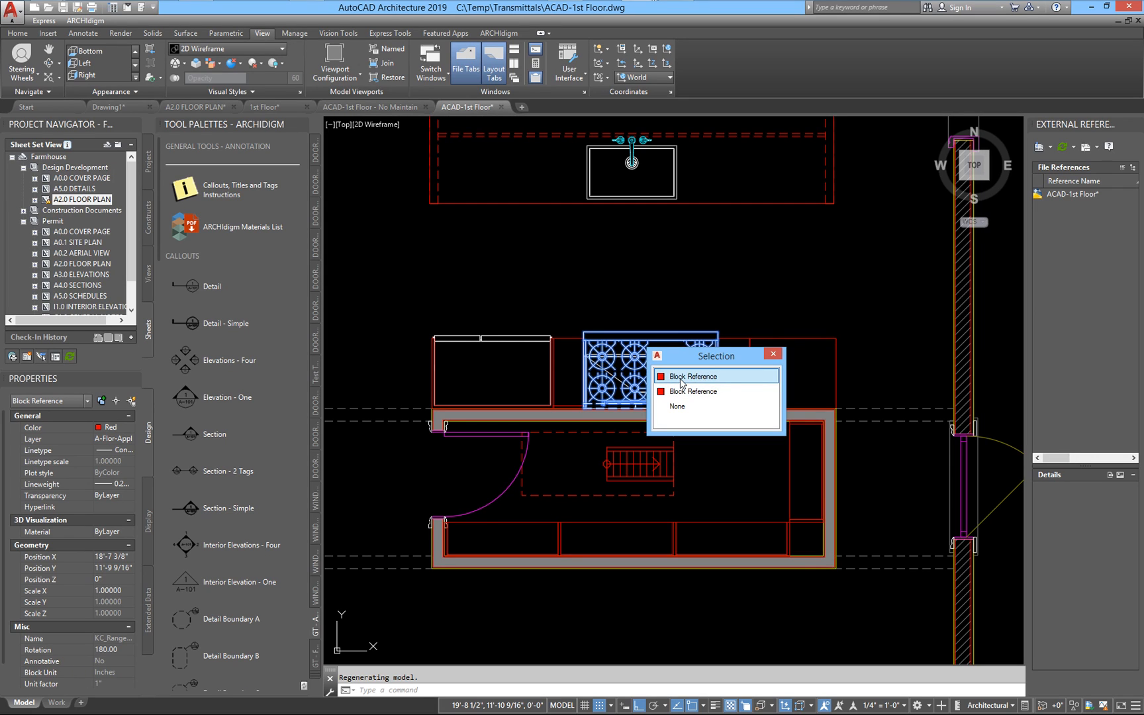
key(Escape)
click(585, 172)
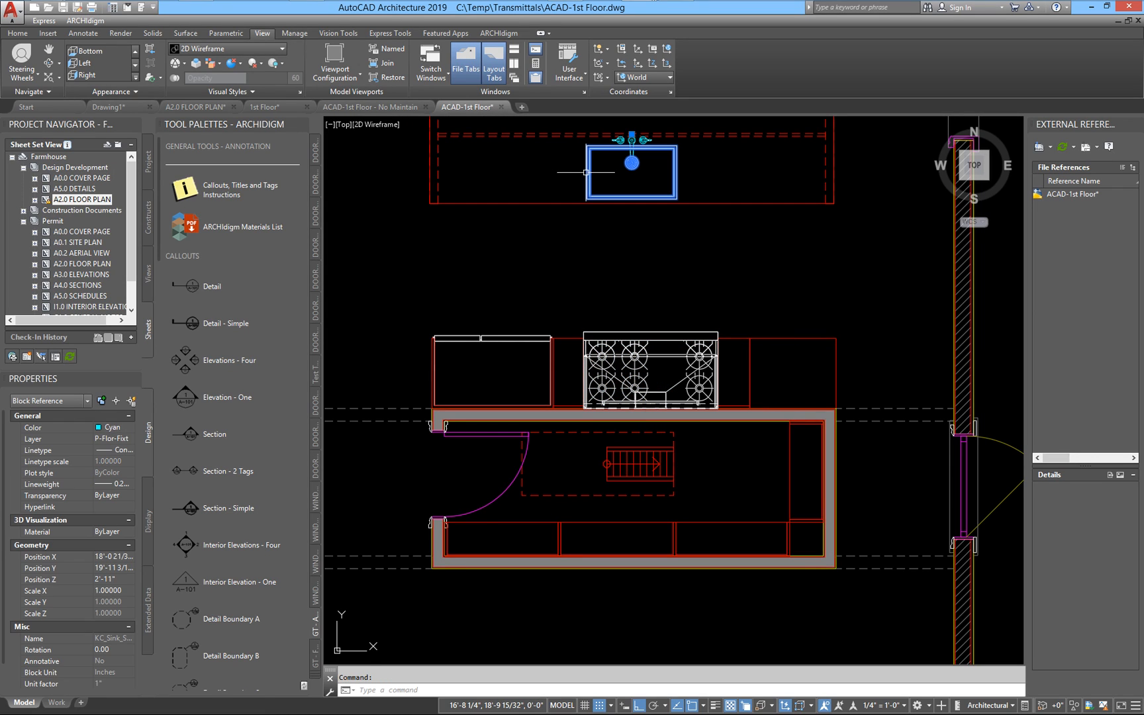
key(Escape)
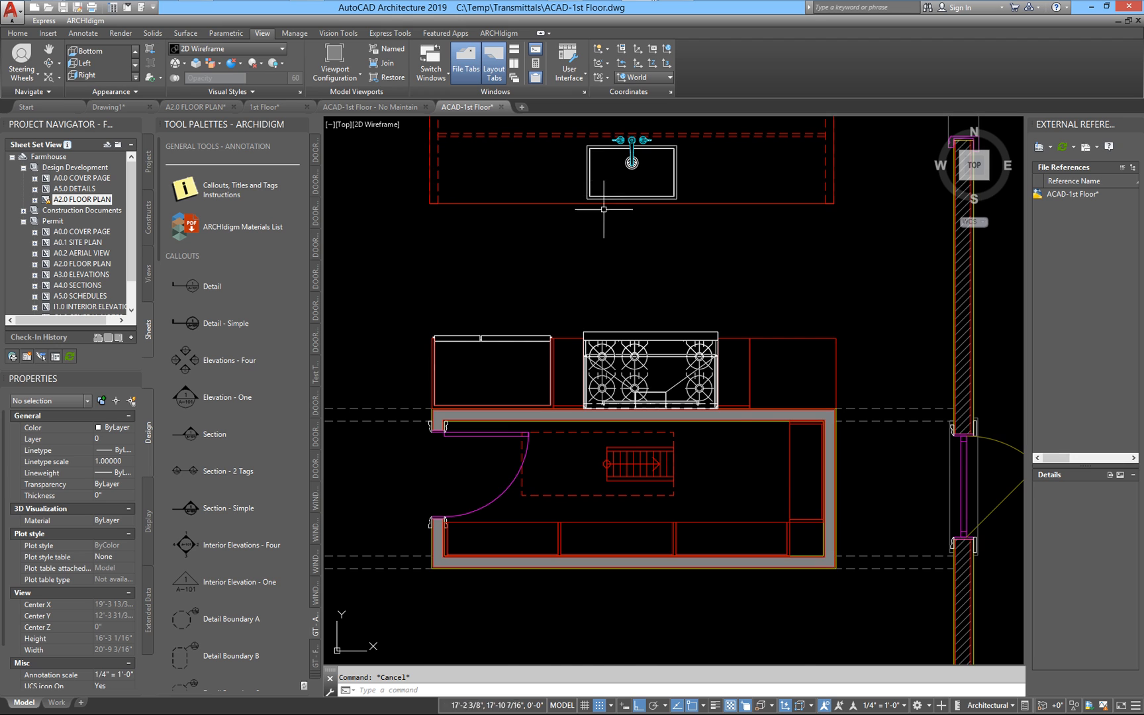
Check the properties of the exterior window swing block near Bedroom 1 and the closet's double-door panel, and clear the selection
scroll(581, 176, down, 5)
scroll(575, 416, up, 5)
click(575, 416)
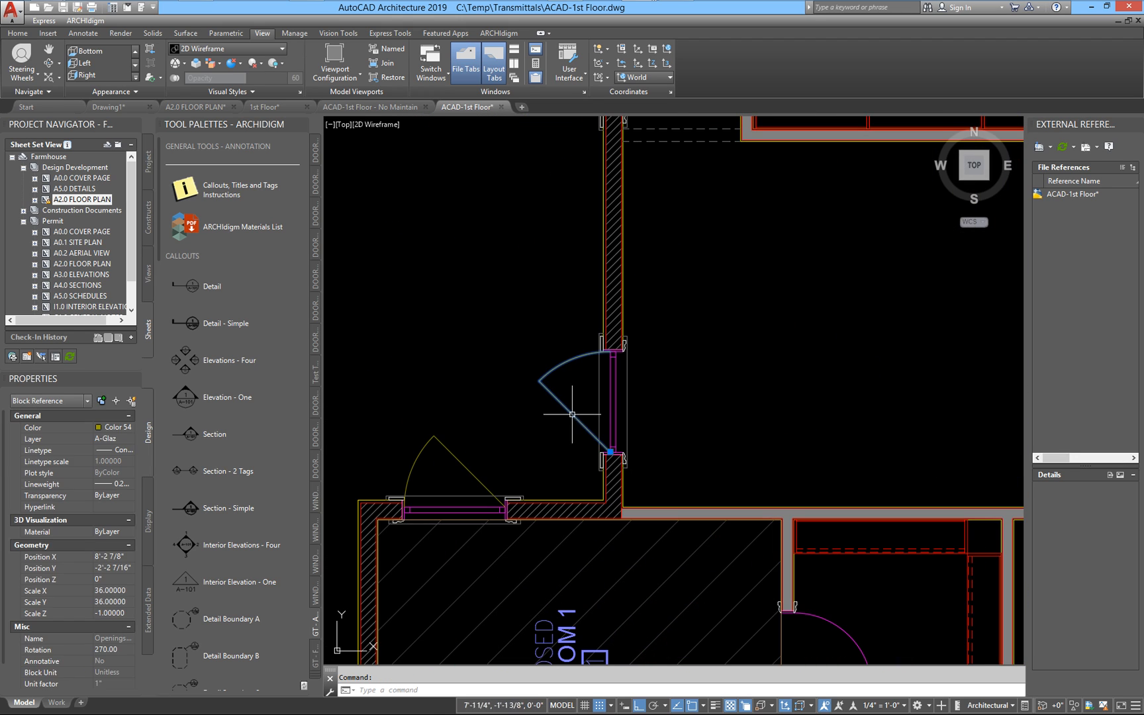
scroll(656, 414, up, 4)
scroll(565, 489, down, 6)
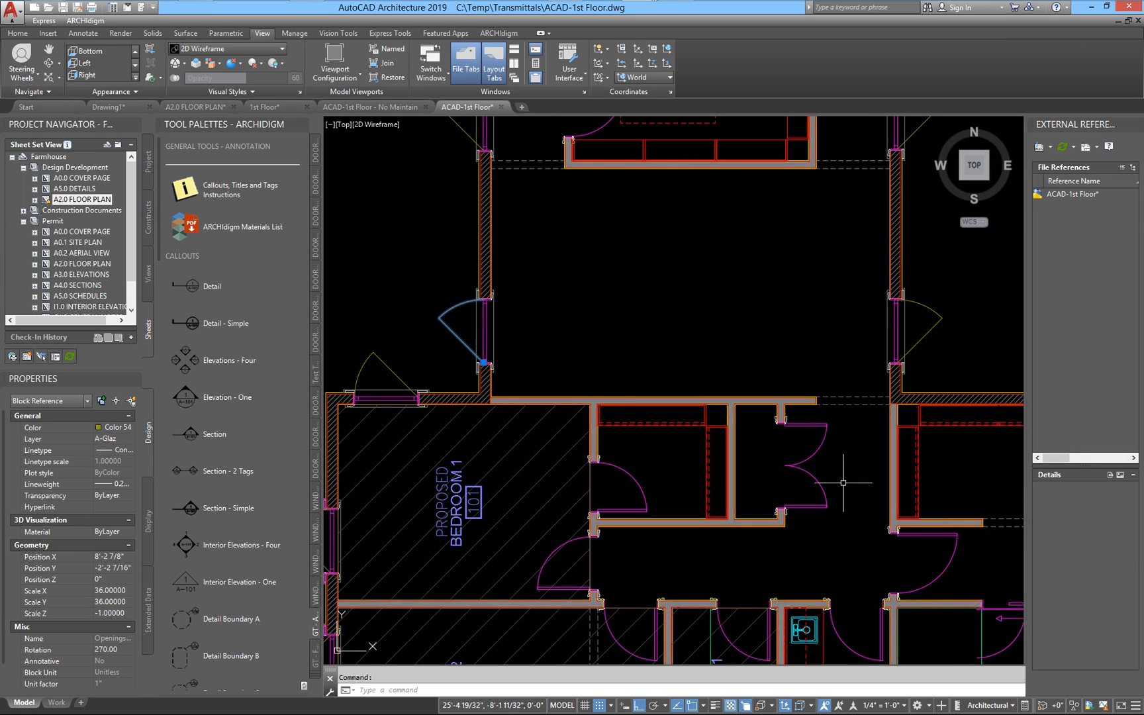
click(813, 425)
scroll(815, 437, up, 4)
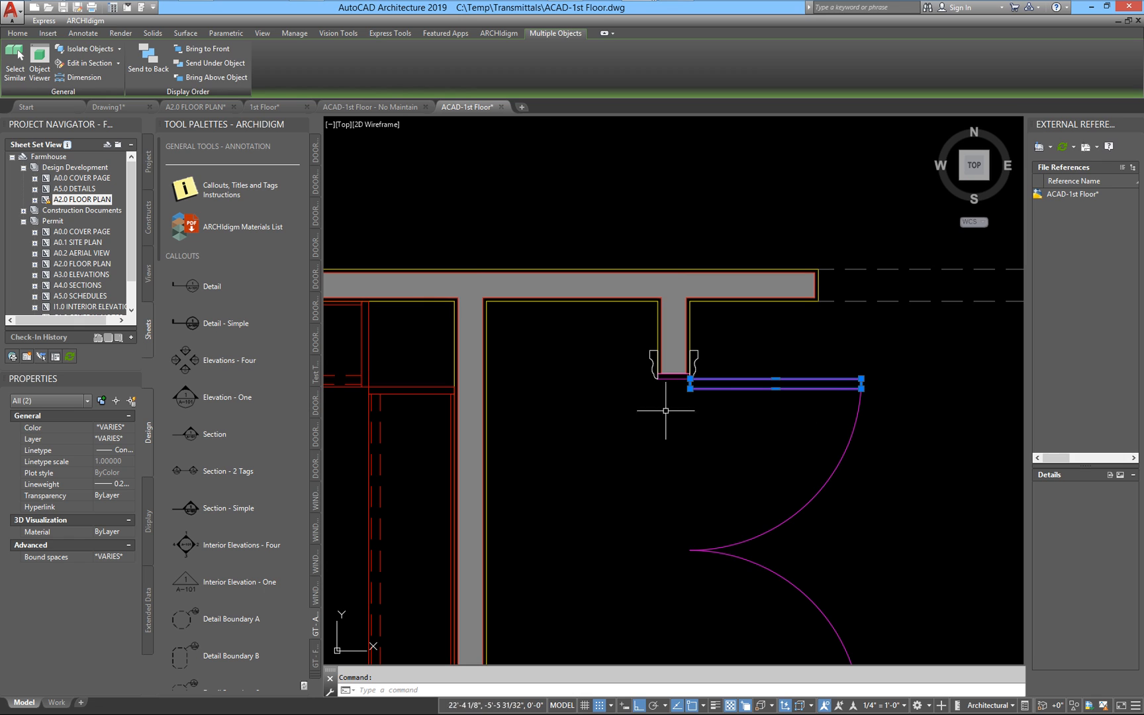
scroll(849, 434, down, 3)
scroll(637, 411, up, 5)
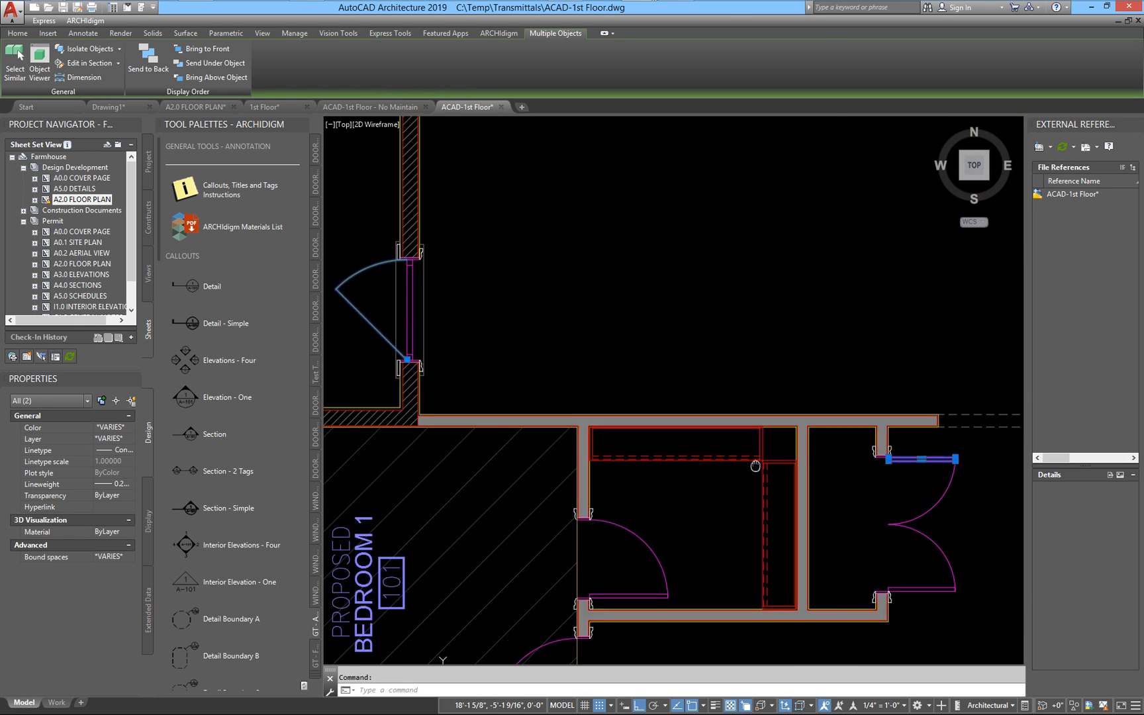
key(F1)
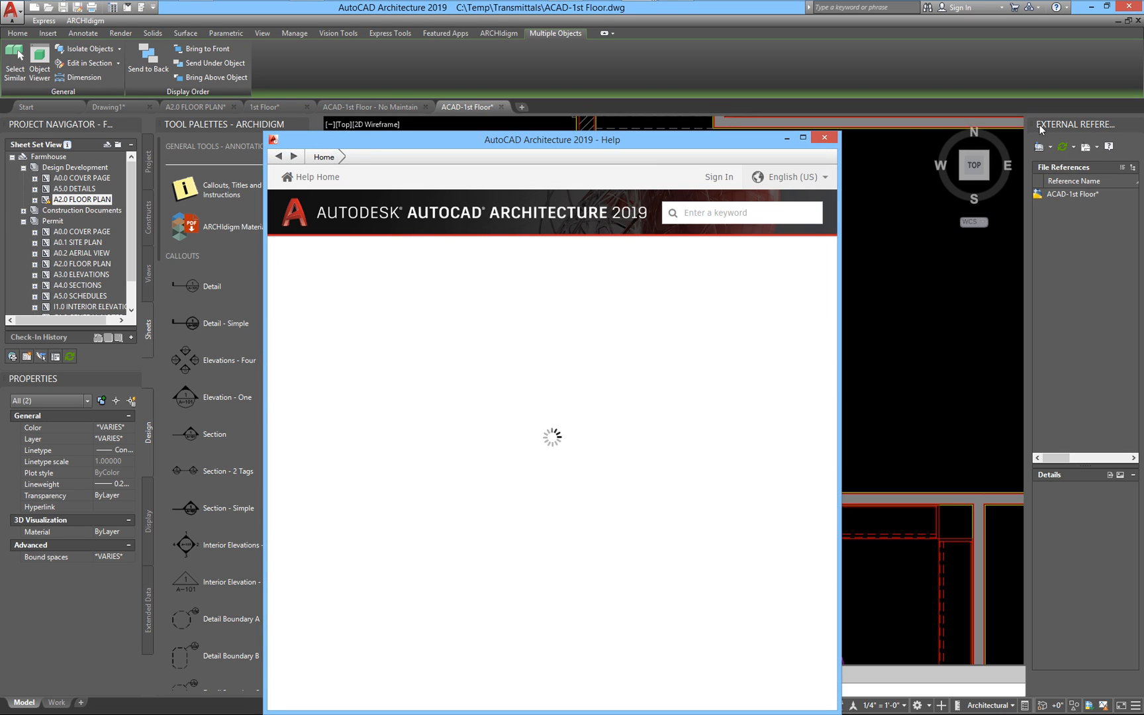
click(824, 138)
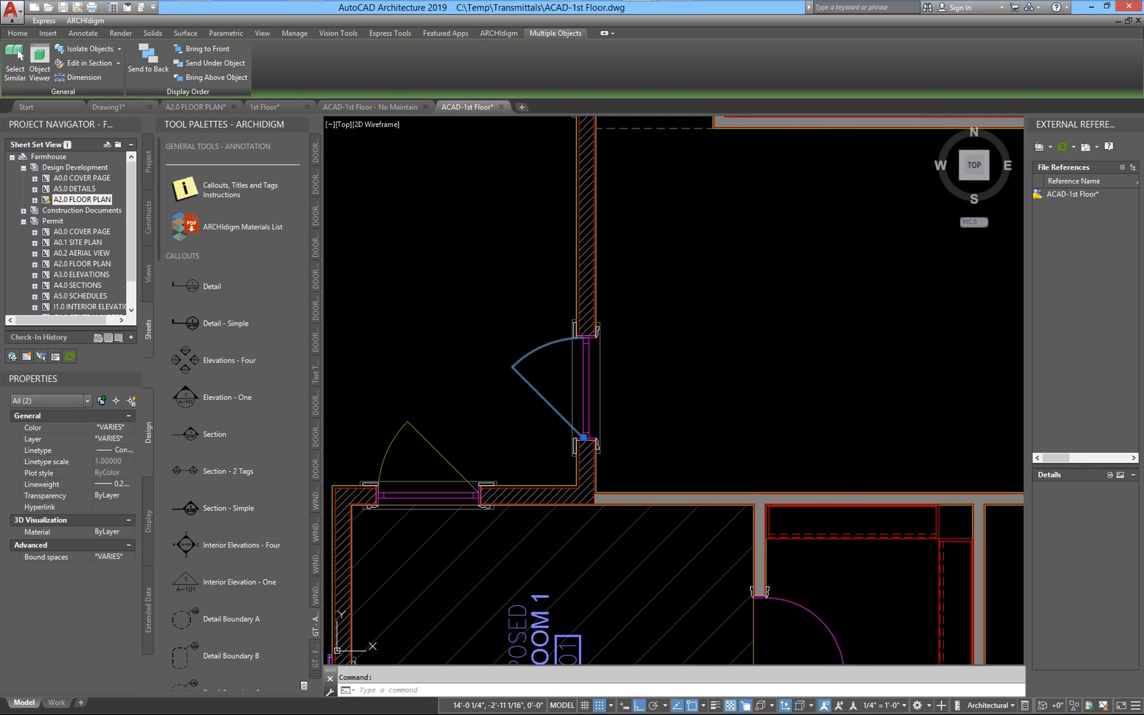
key(Escape)
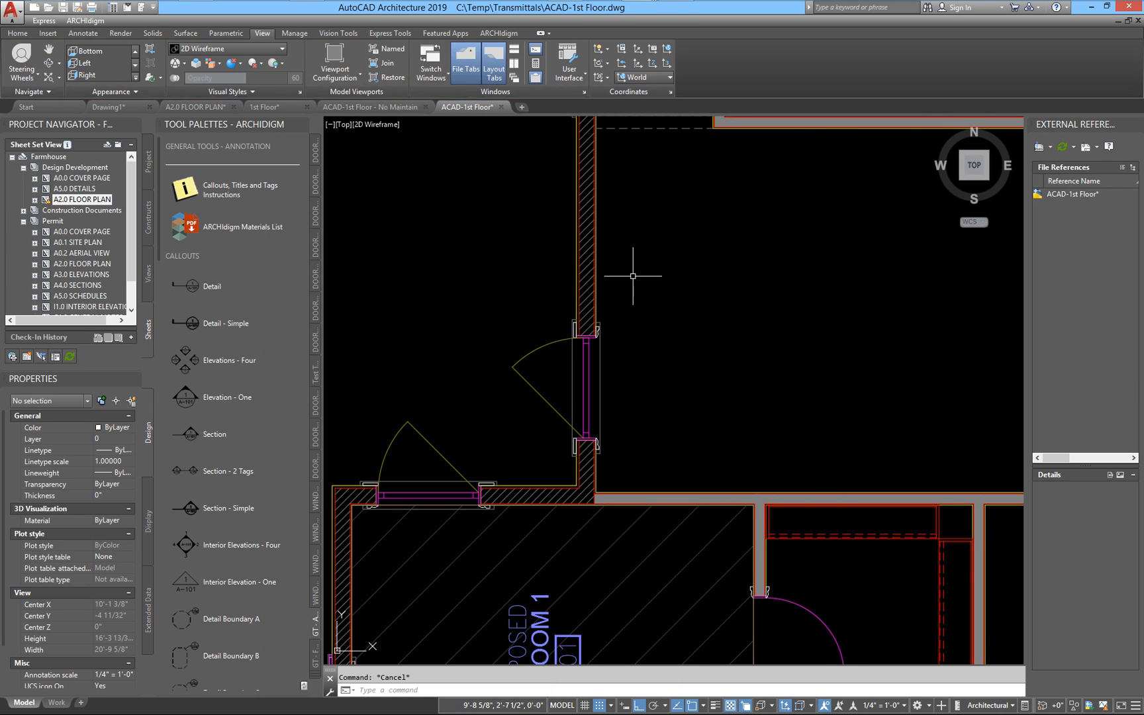
Check the properties of the diagonal hatch in the exterior wall above the window
click(591, 285)
scroll(600, 324, up, 4)
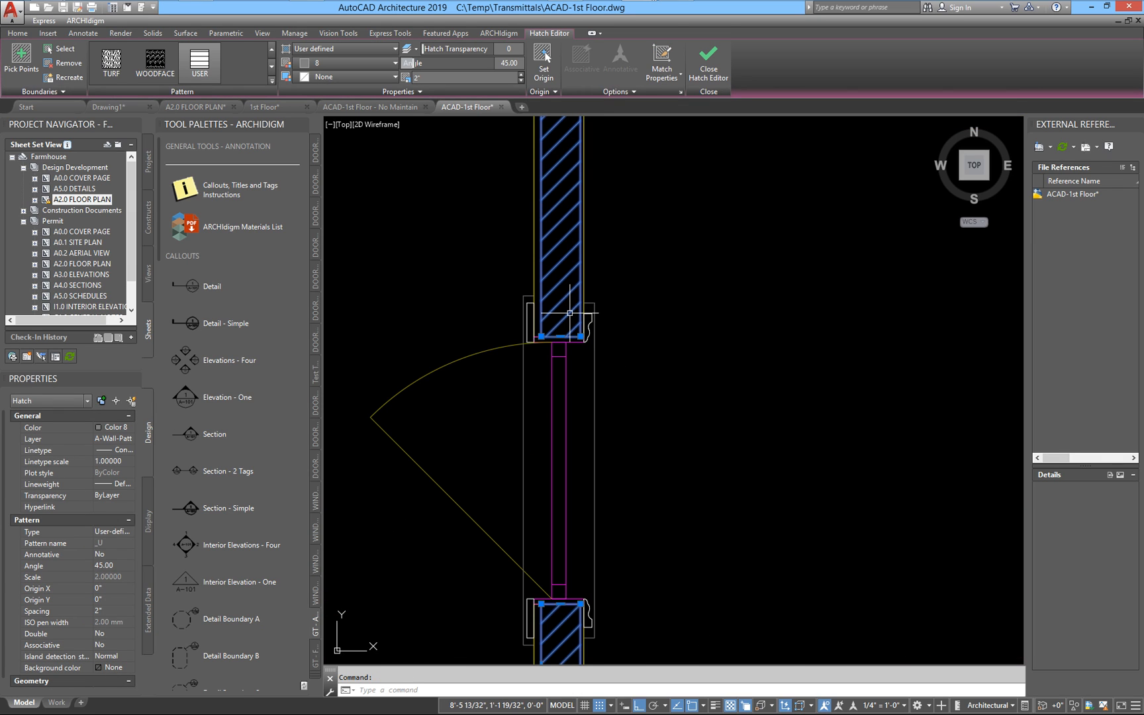
key(Escape)
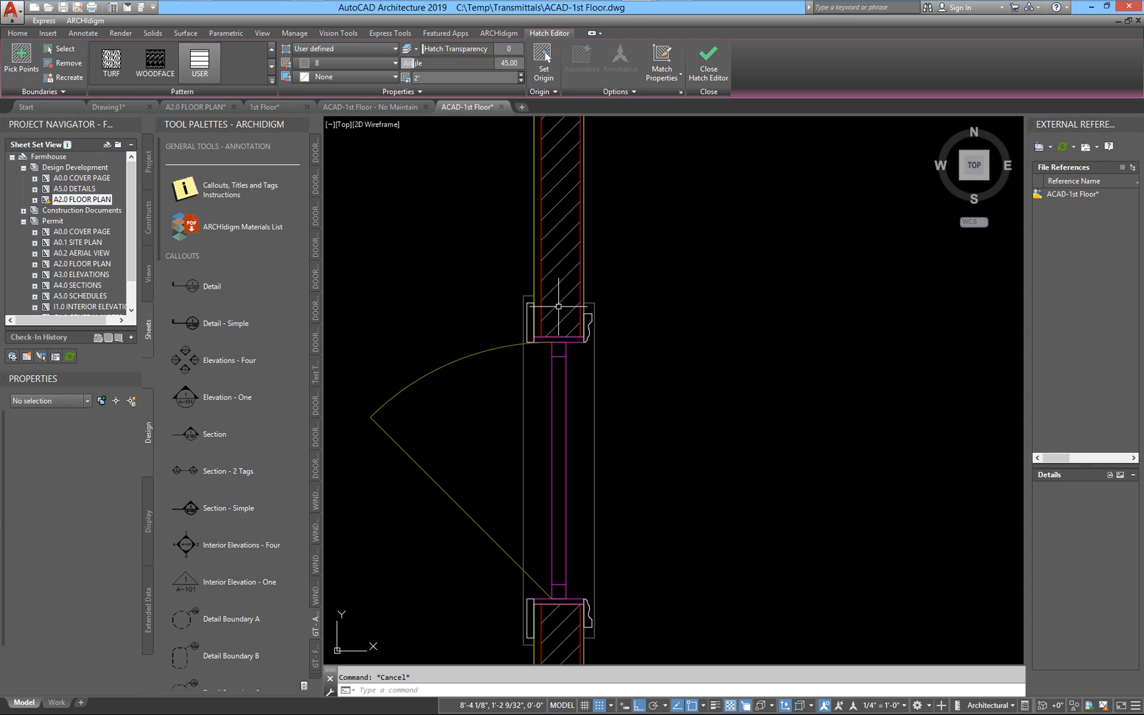
Set the color of the exterior wall's outer line above the window to ByLayer
click(534, 270)
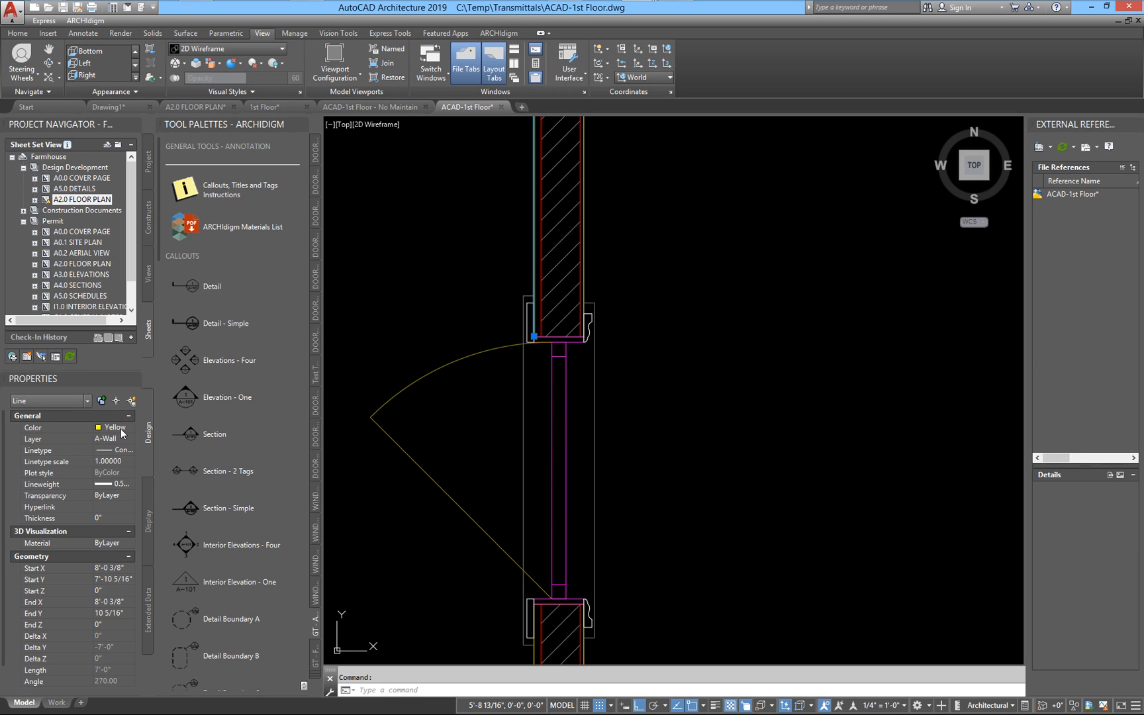
click(199, 433)
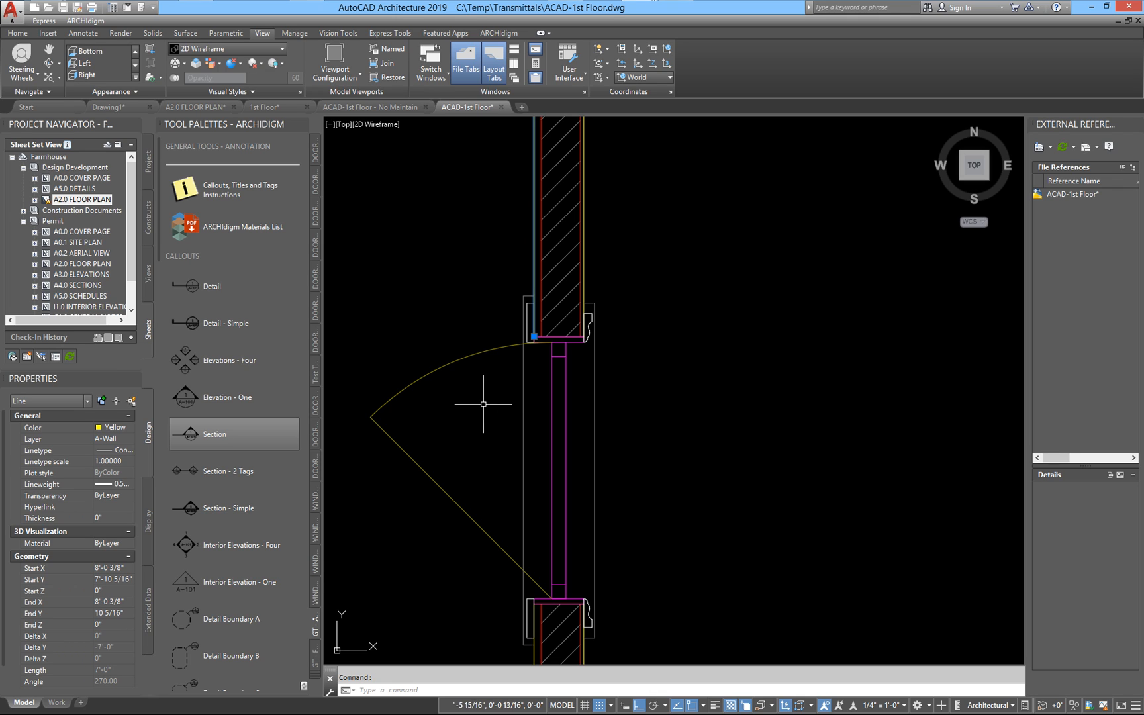
click(115, 428)
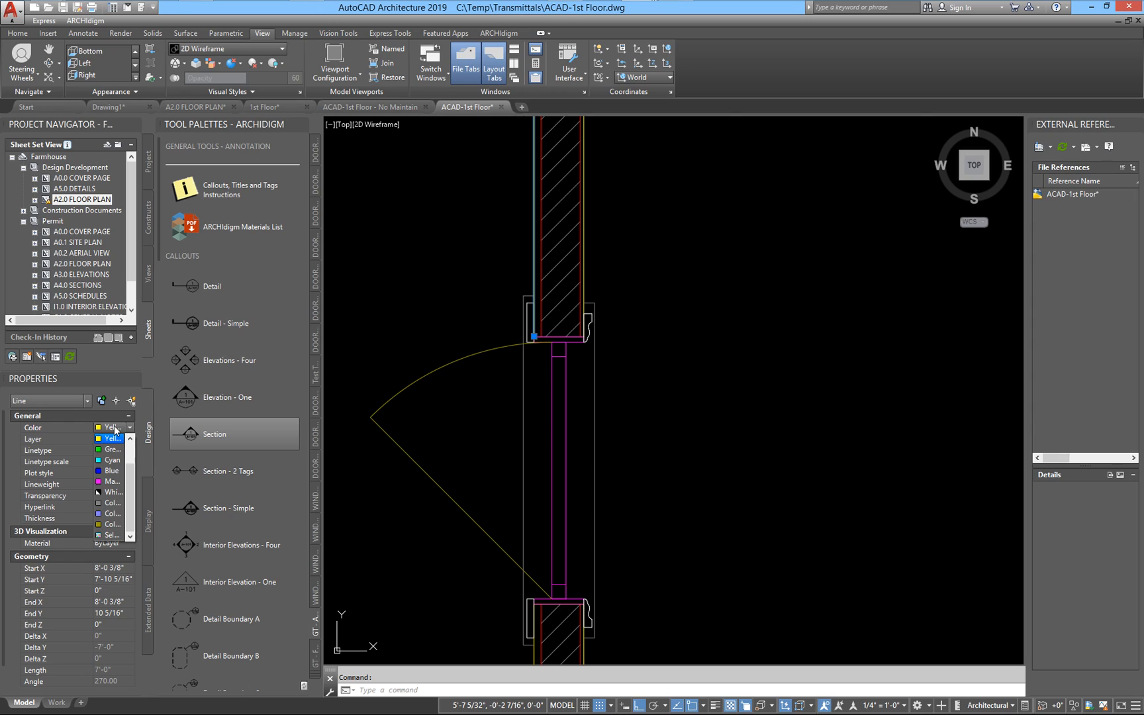
drag(131, 519, 130, 457)
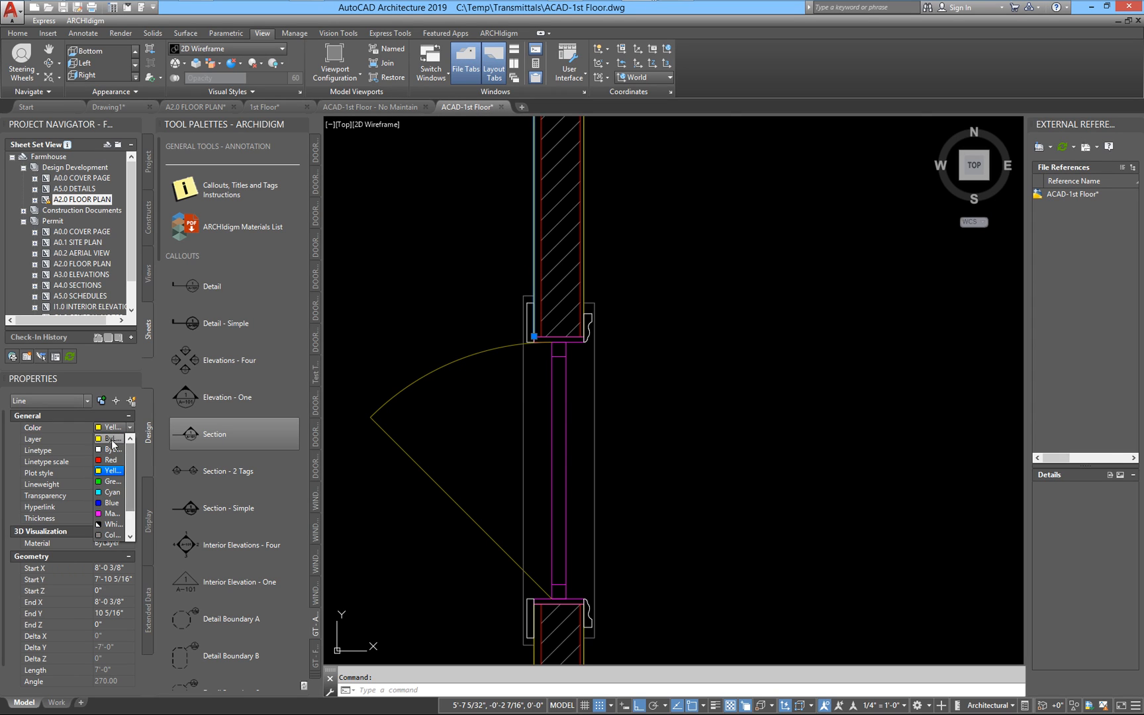
click(112, 439)
key(Escape)
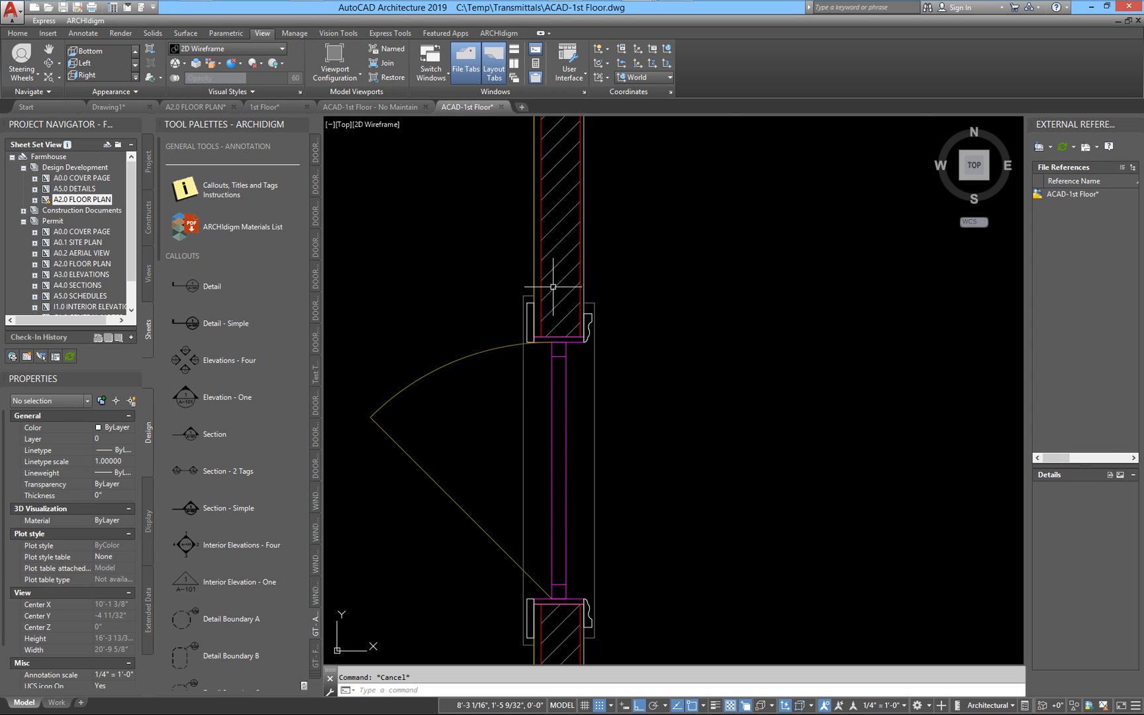
Review the layers and their colors in the Layer Properties Manager, and close it
text(la)
key(Return)
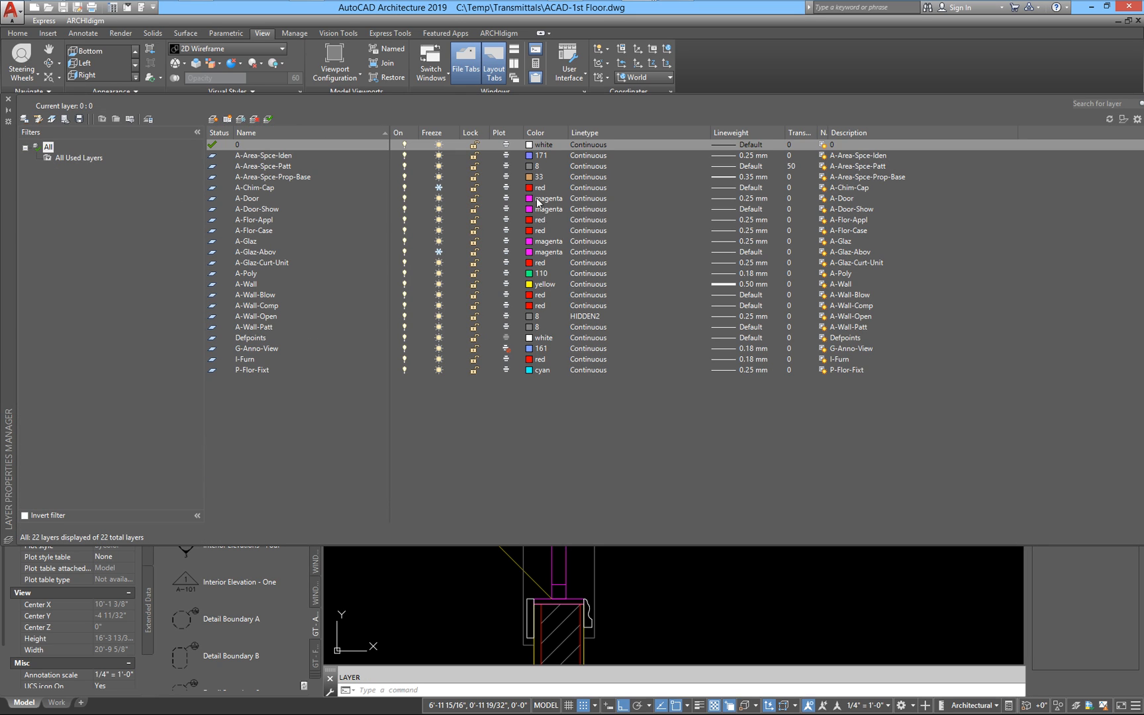
click(8, 102)
Select the entire exported floor plan without its caption and set the color of all objects to ByLayer
scroll(536, 353, down, 5)
middle_drag(481, 435, 462, 487)
click(454, 511)
click(728, 173)
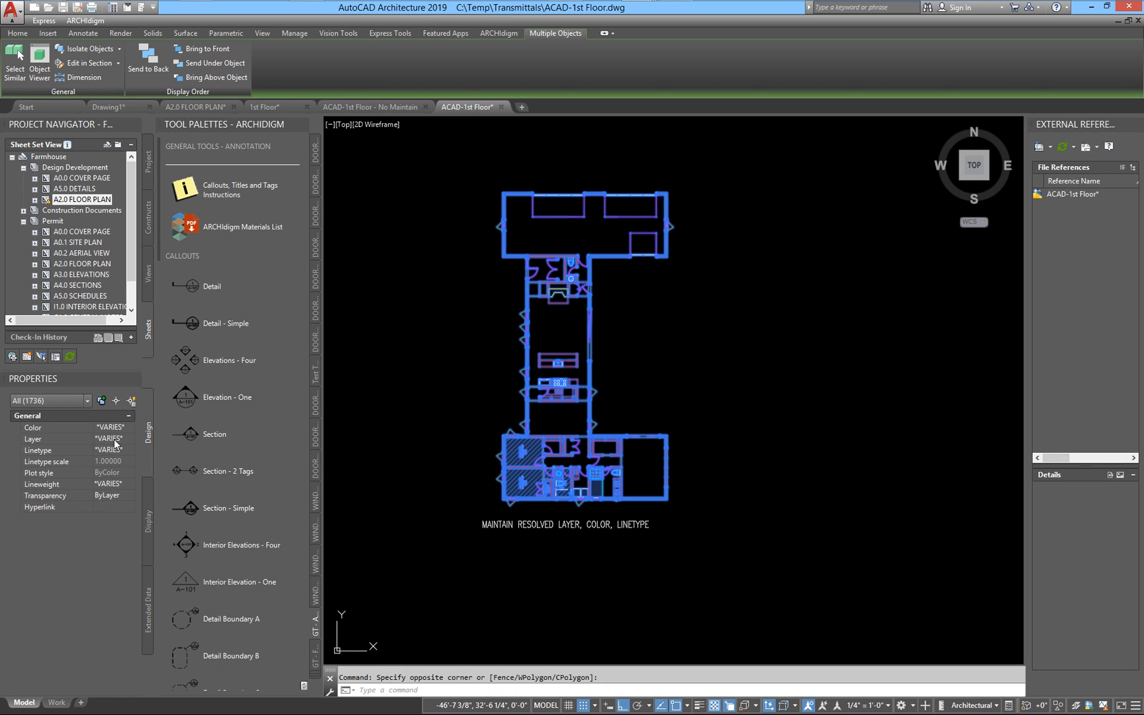
click(121, 427)
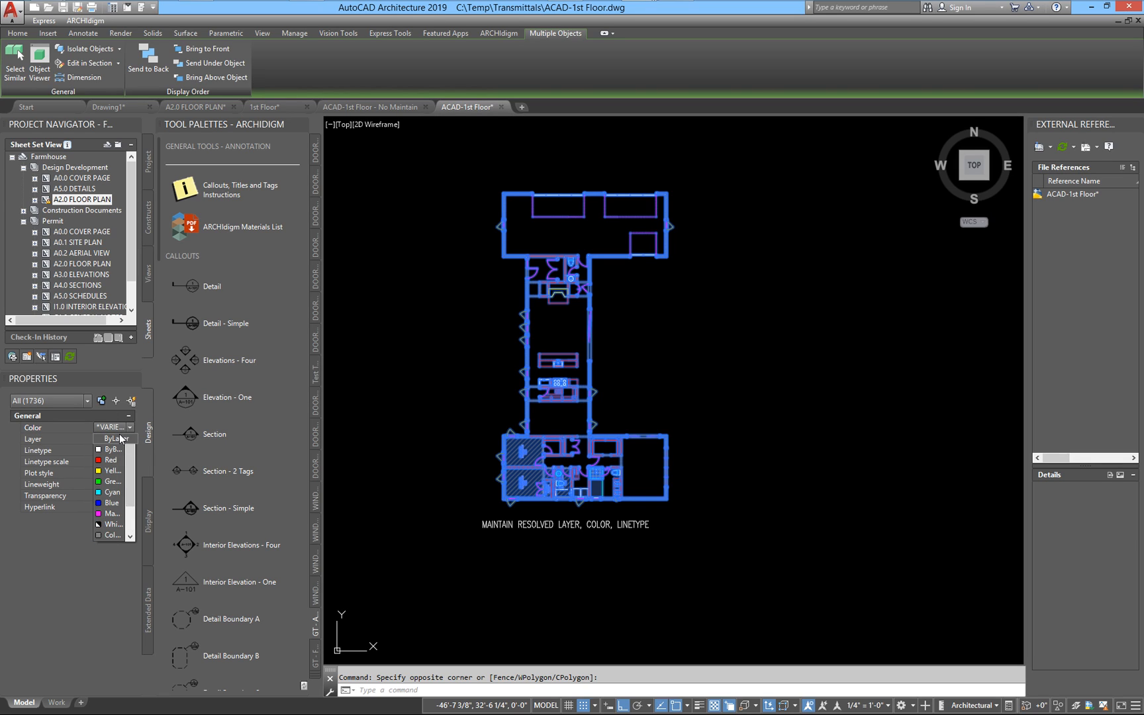
click(118, 438)
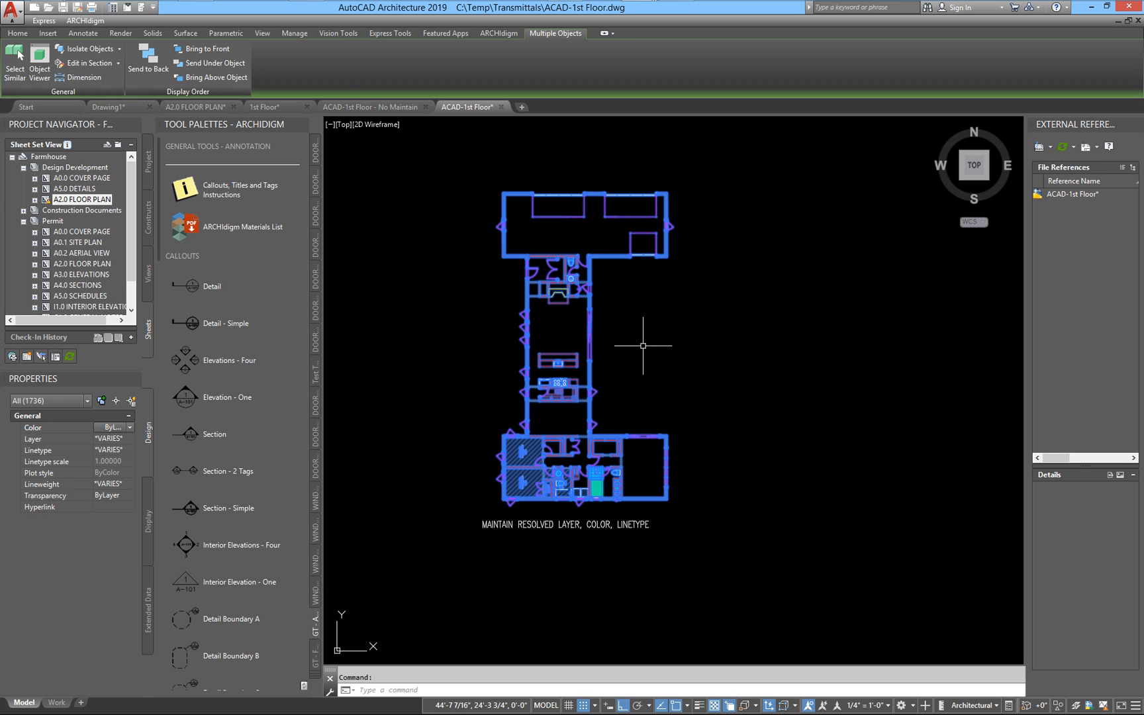
key(Escape)
Examine the recolored window, sill and wall linework around Bedroom 1's exterior corner
scroll(756, 204, up, 10)
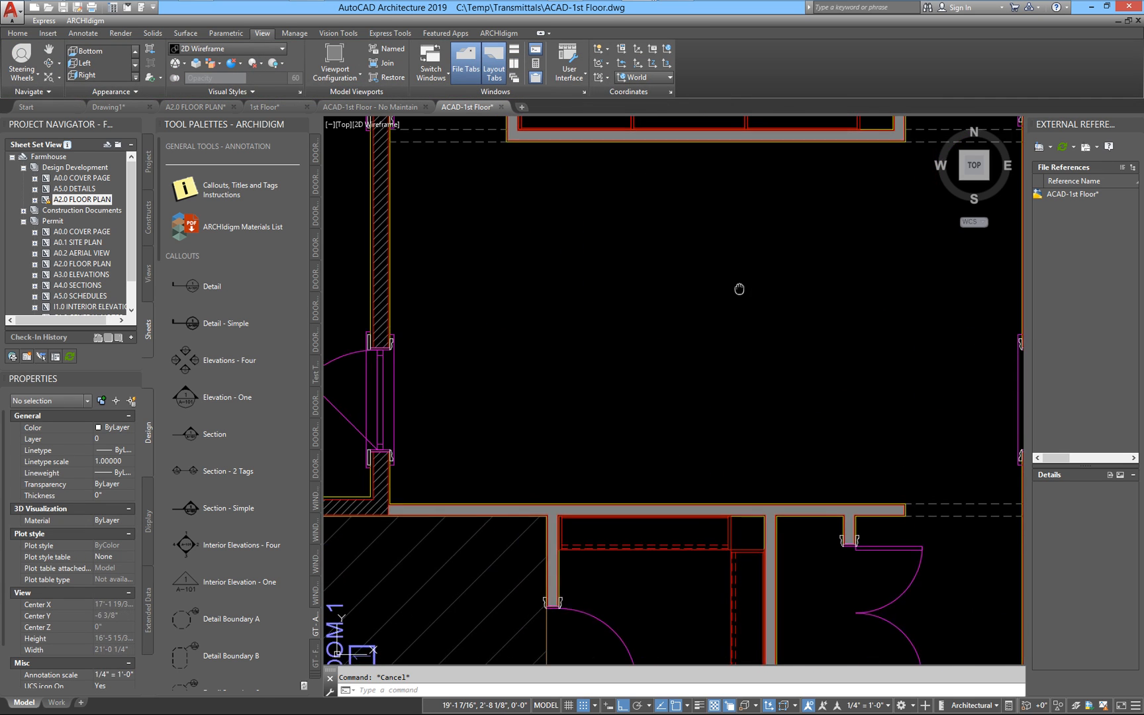
mouse_move(462, 478)
middle_down()
mouse_move(546, 435)
mouse_move(558, 395)
middle_up()
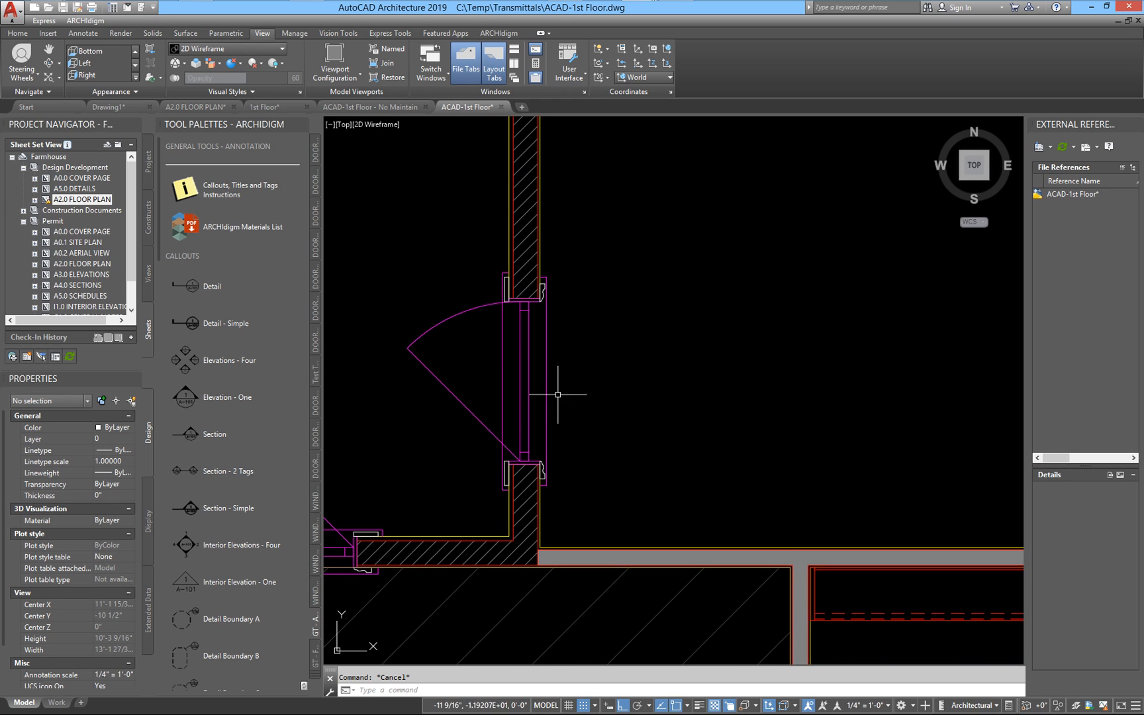
scroll(553, 371, down, 3)
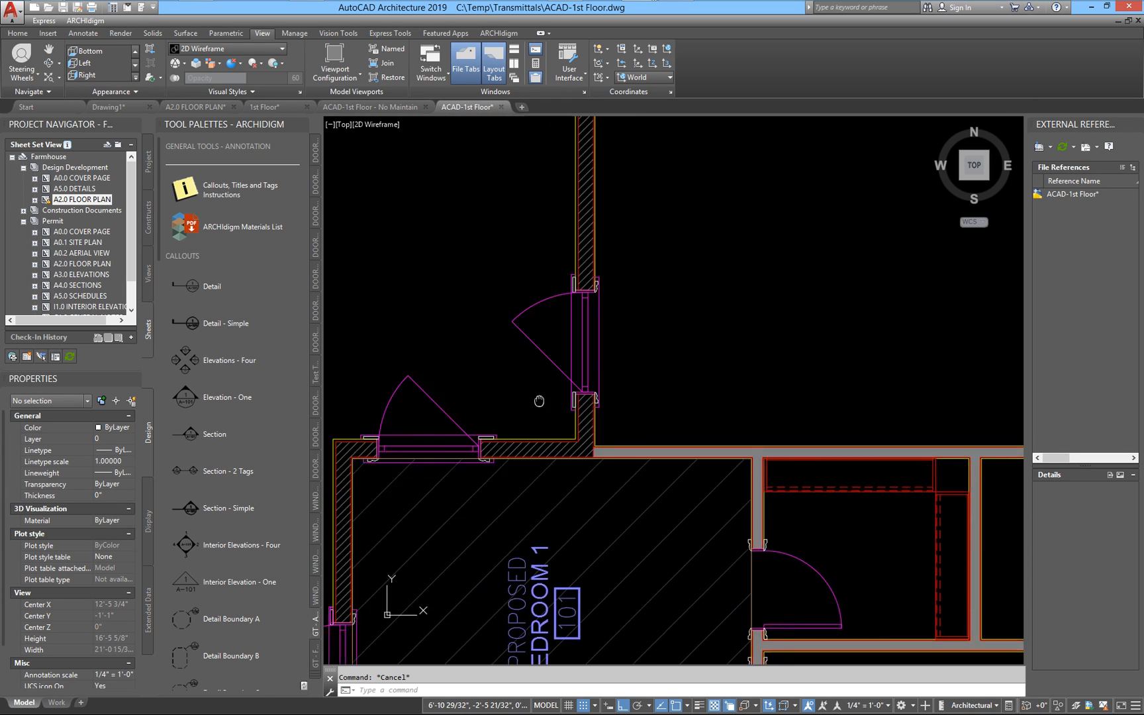
scroll(592, 384, up, 5)
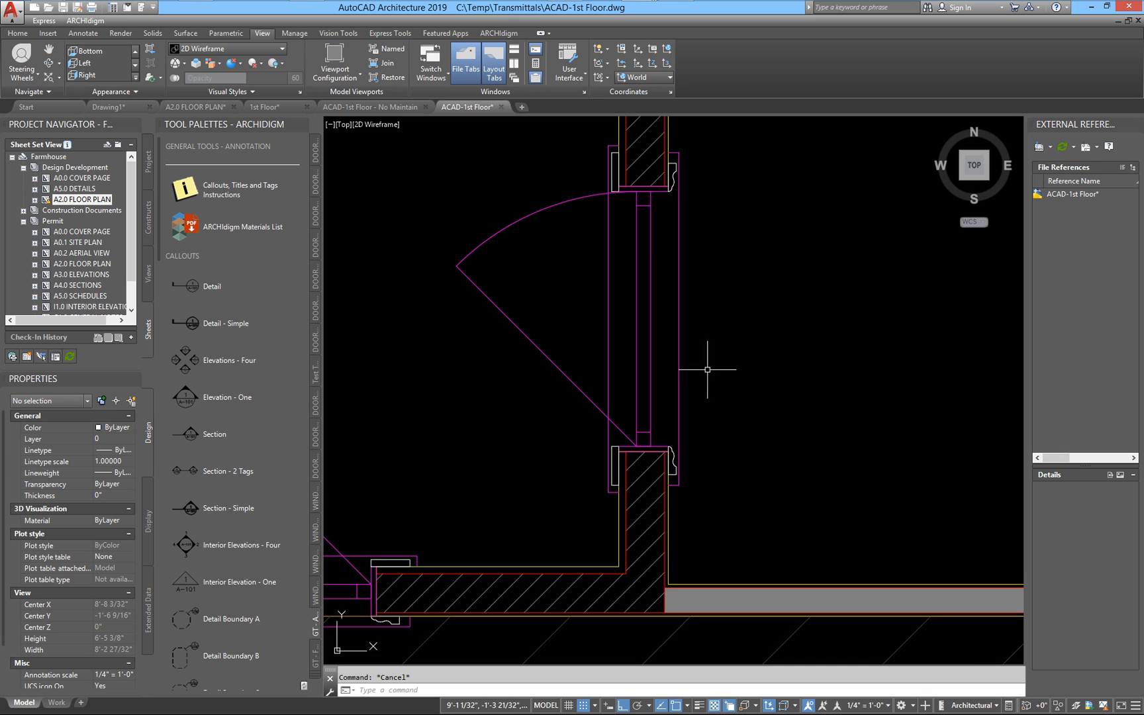
scroll(637, 398, down, 1)
scroll(636, 422, down, 1)
scroll(638, 425, down, 2)
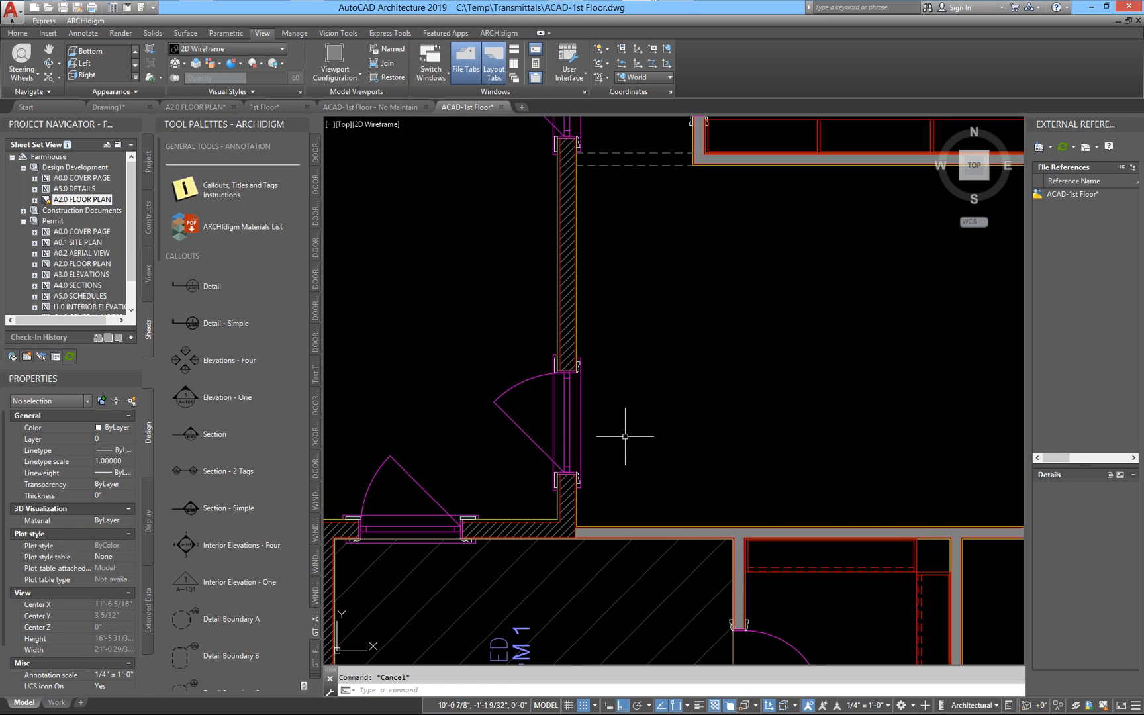
scroll(625, 436, up, 2)
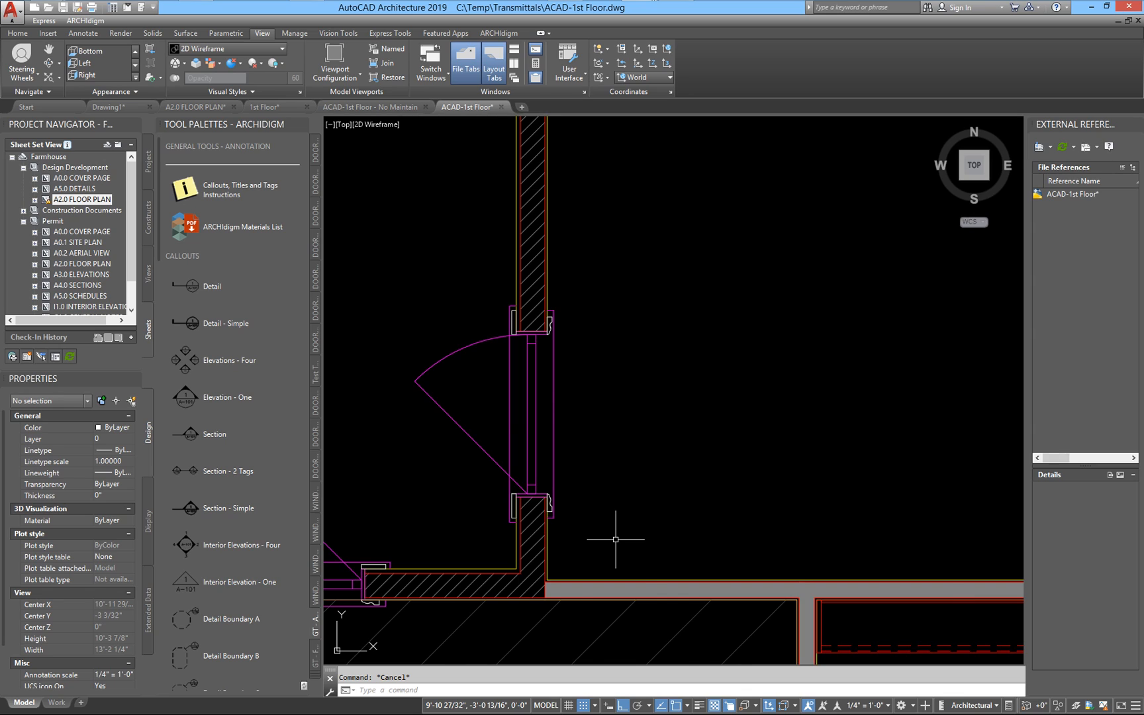
Check the window's interior sill line properties and available layers, and review the layer list in the Layer Properties Manager
scroll(588, 473, up, 3)
click(564, 439)
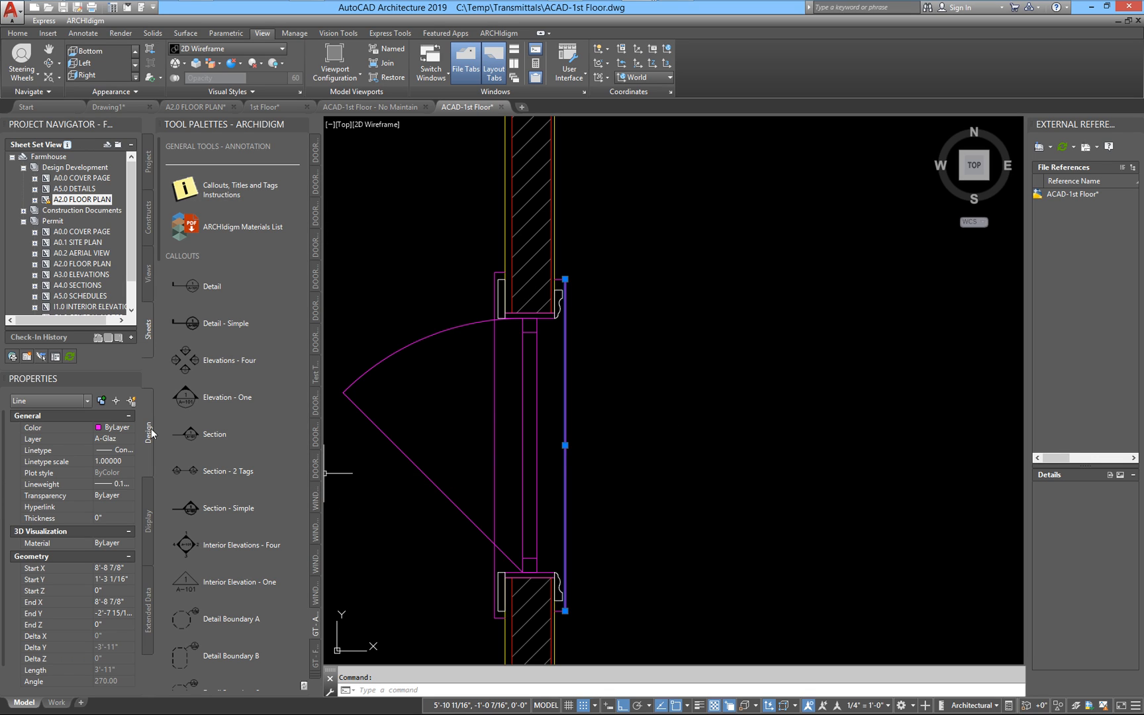
click(122, 441)
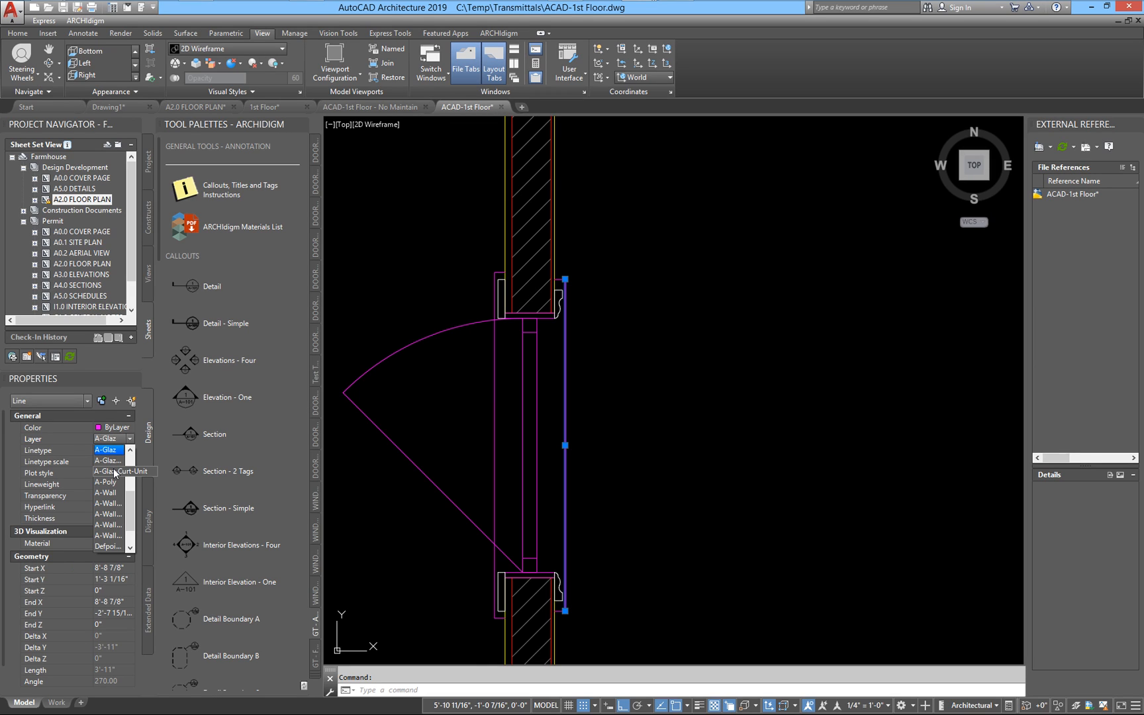
scroll(112, 485, up, 1)
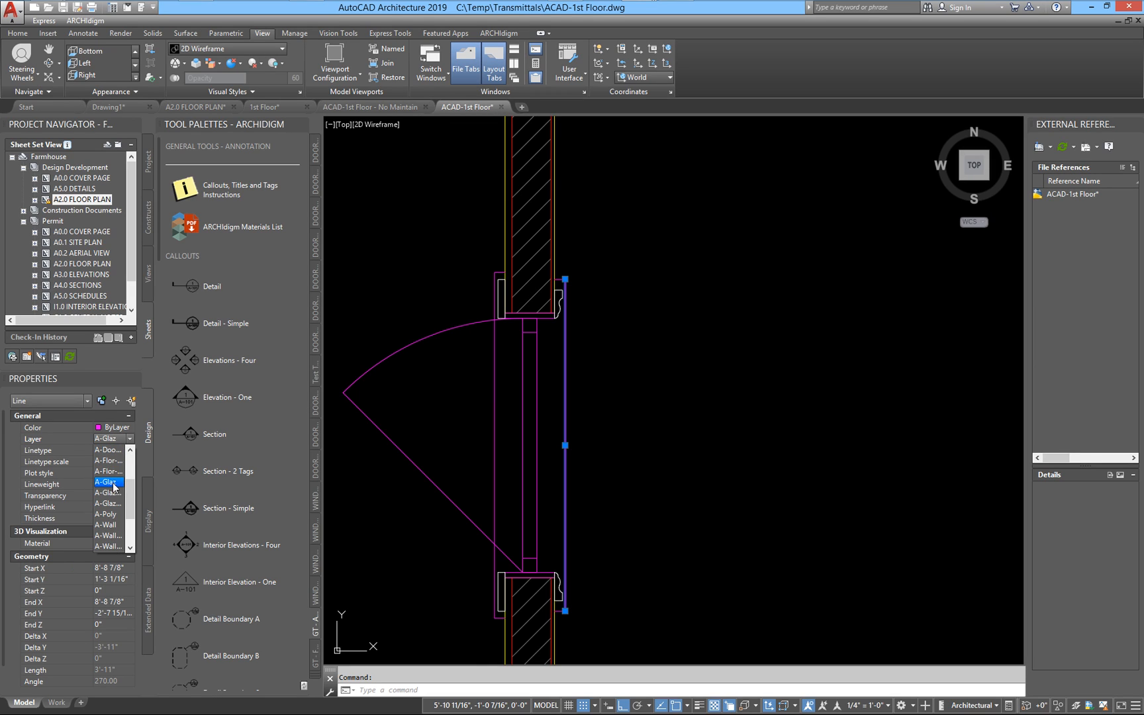
key(Escape)
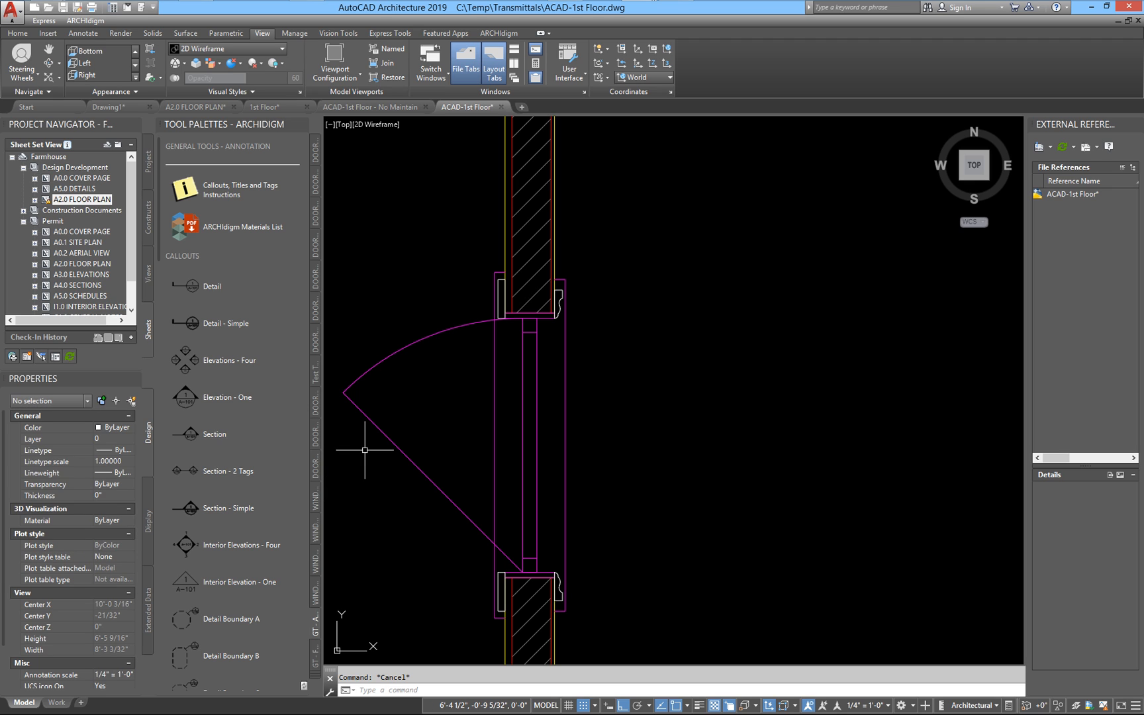
key(Return)
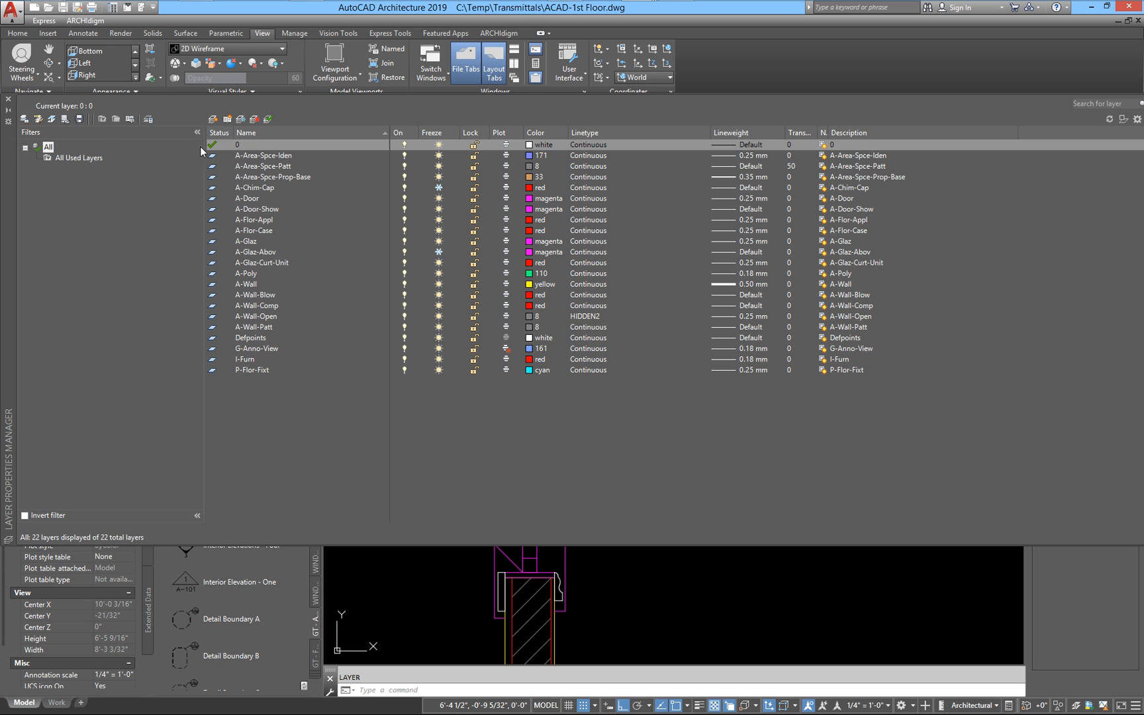
click(7, 100)
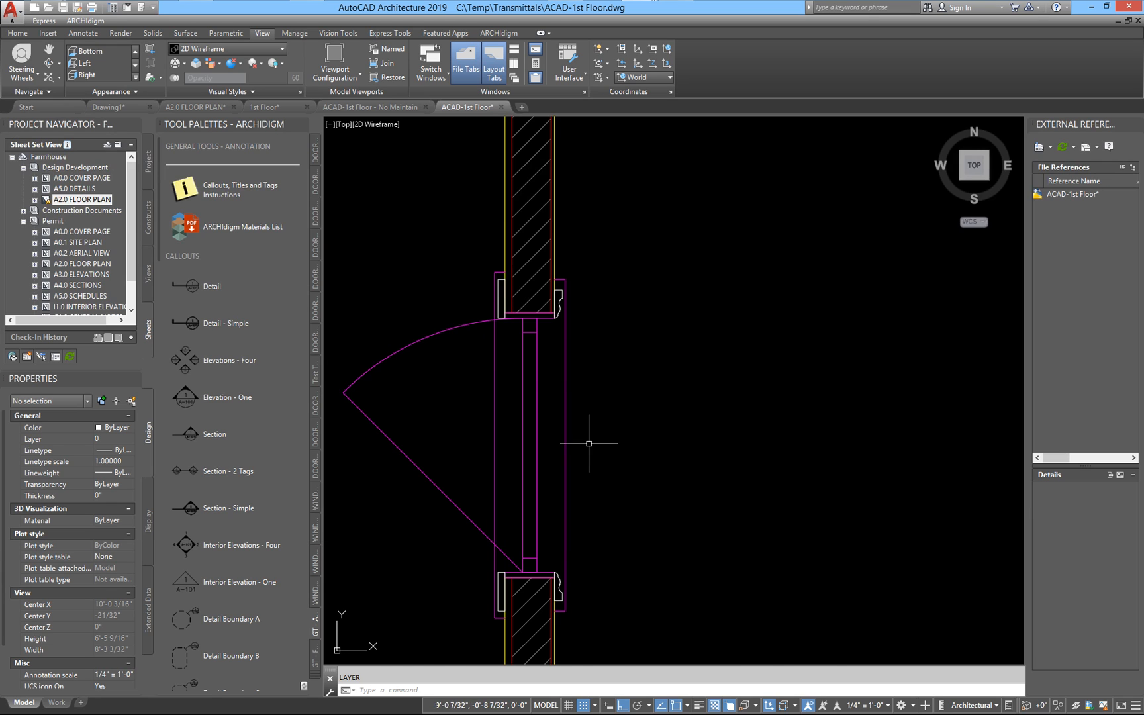
Examine the recolored bathroom, laundry and counter areas, and inspect the exterior wall between the laundry and bathroom windows
scroll(576, 431, down, 3)
scroll(575, 423, down, 2)
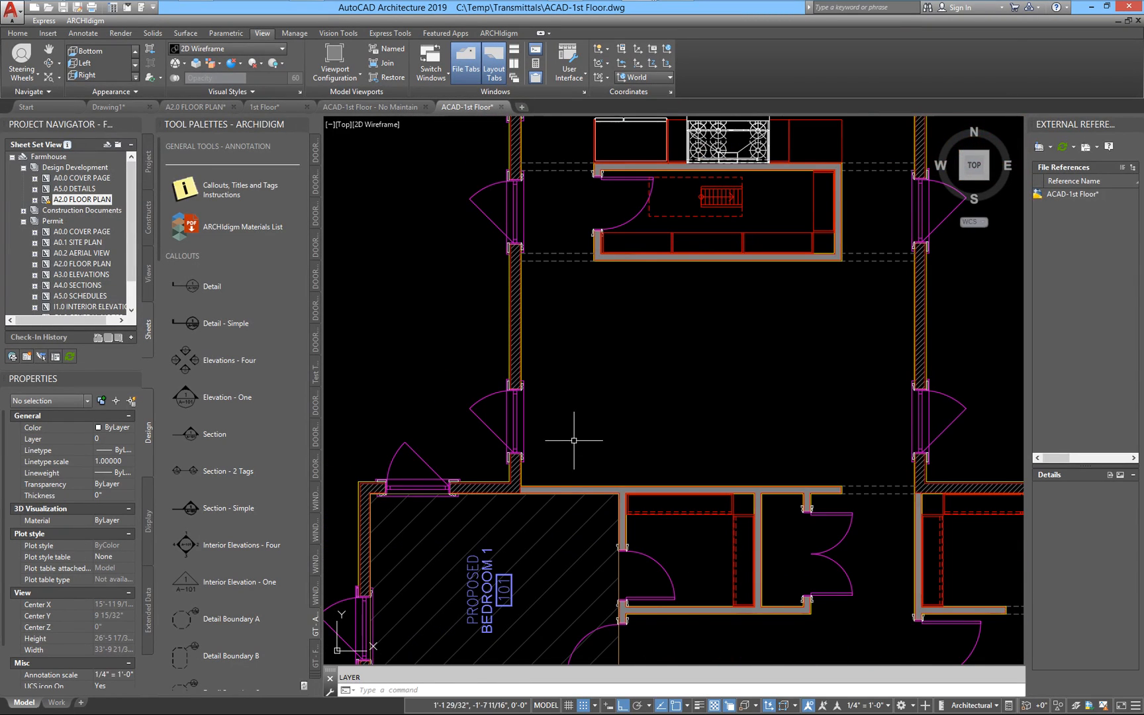
scroll(603, 442, down, 2)
mouse_move(593, 463)
middle_down()
mouse_move(533, 338)
mouse_move(529, 353)
middle_up()
scroll(645, 520, up, 5)
scroll(555, 481, up, 4)
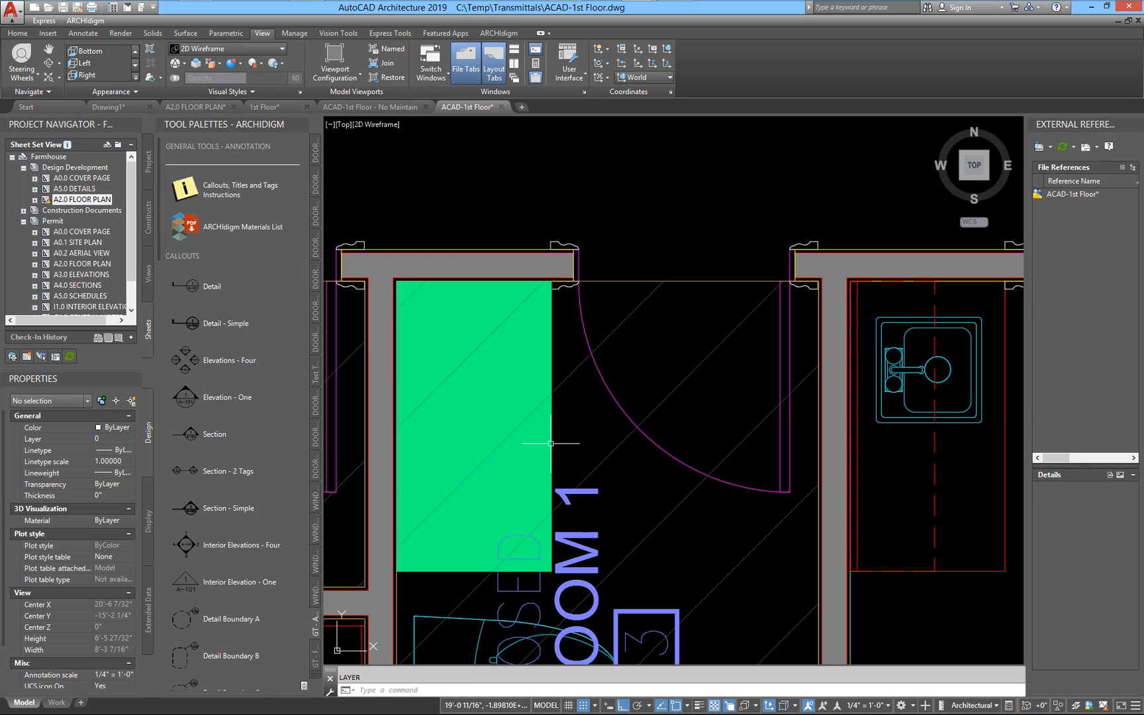
scroll(552, 444, down, 3)
scroll(761, 523, up, 3)
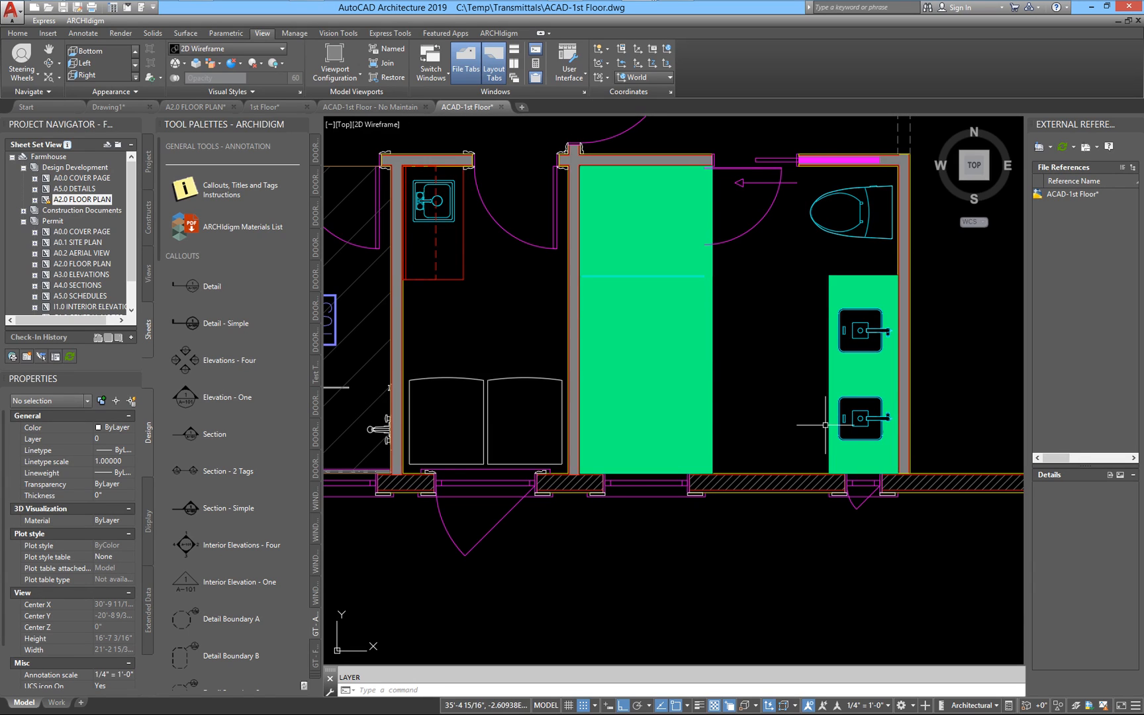
middle_drag(617, 488, 674, 486)
scroll(586, 485, up, 3)
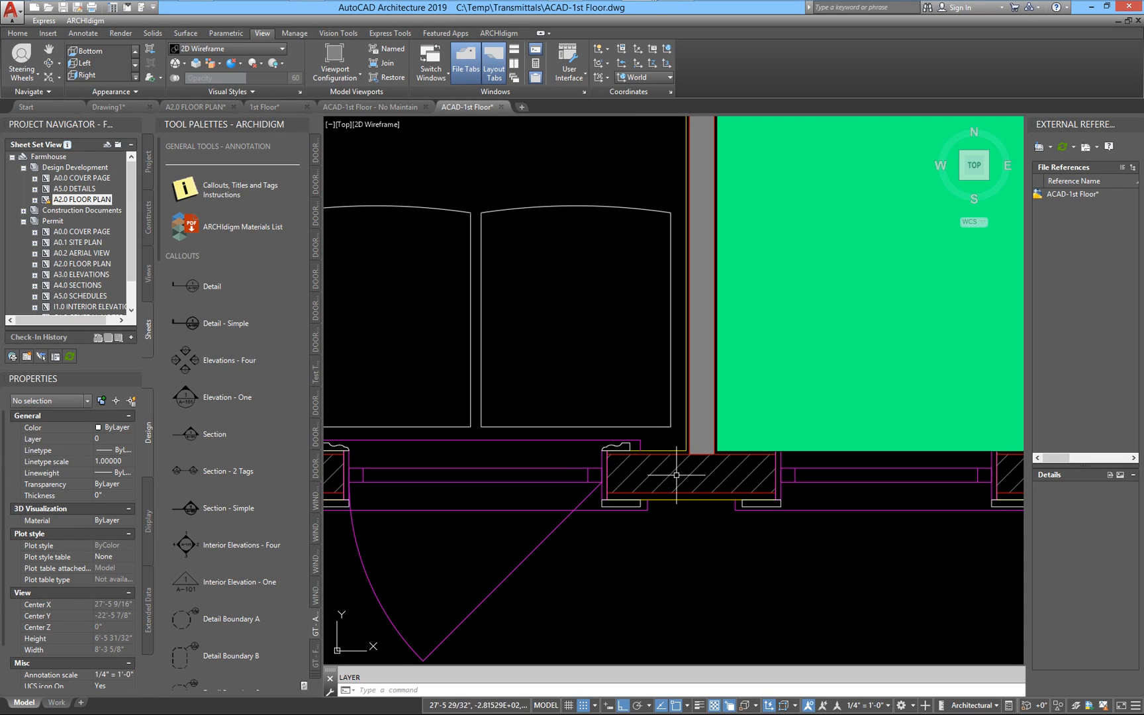
click(678, 487)
key(Escape)
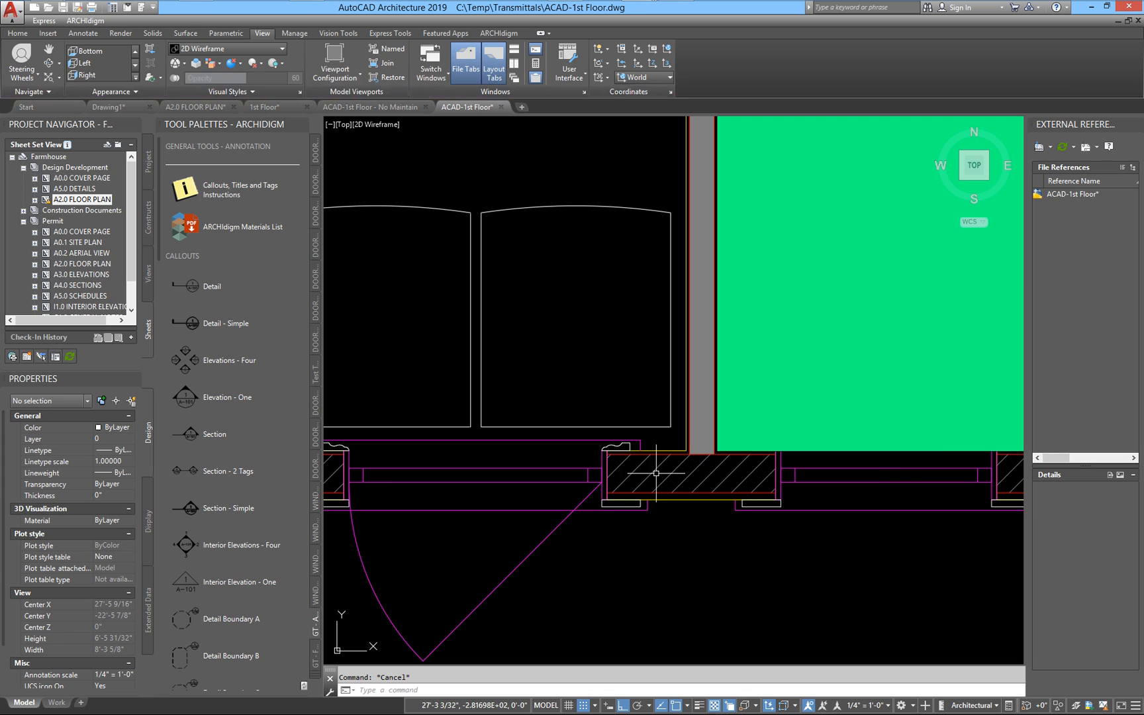
Check the properties of the laundry window's swing block, and examine the recolored linework around the laundry, Bathroom 1 and Closet
scroll(668, 471, down, 2)
middle_drag(610, 508, 707, 508)
click(659, 541)
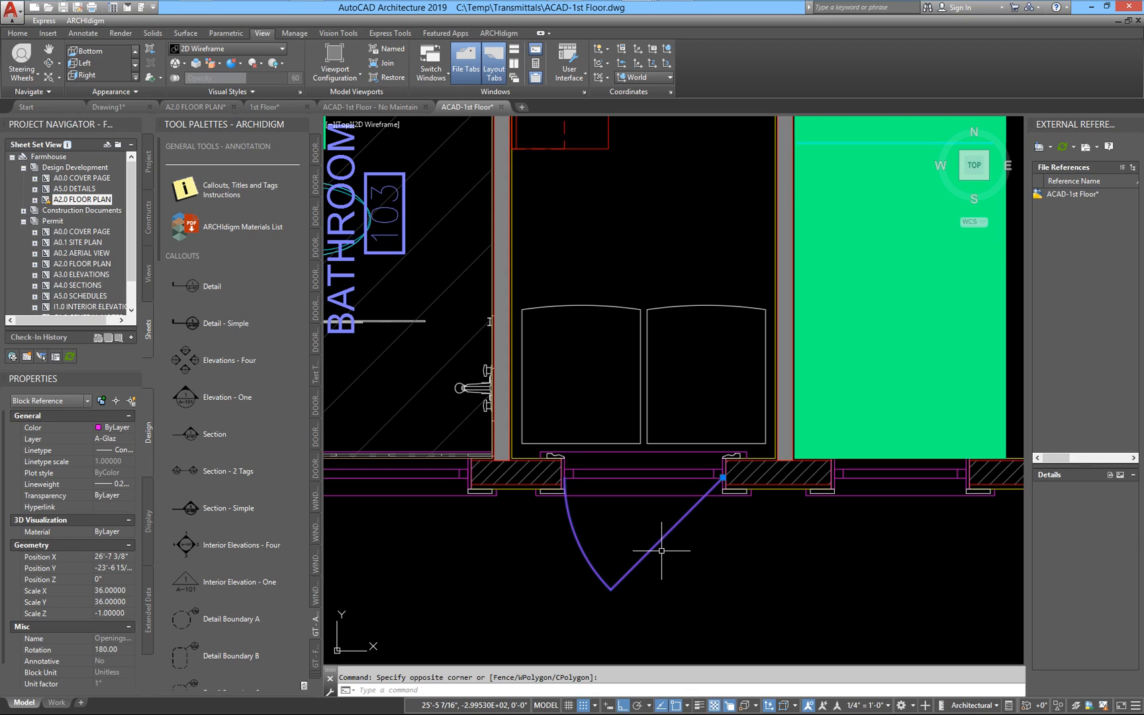
key(Escape)
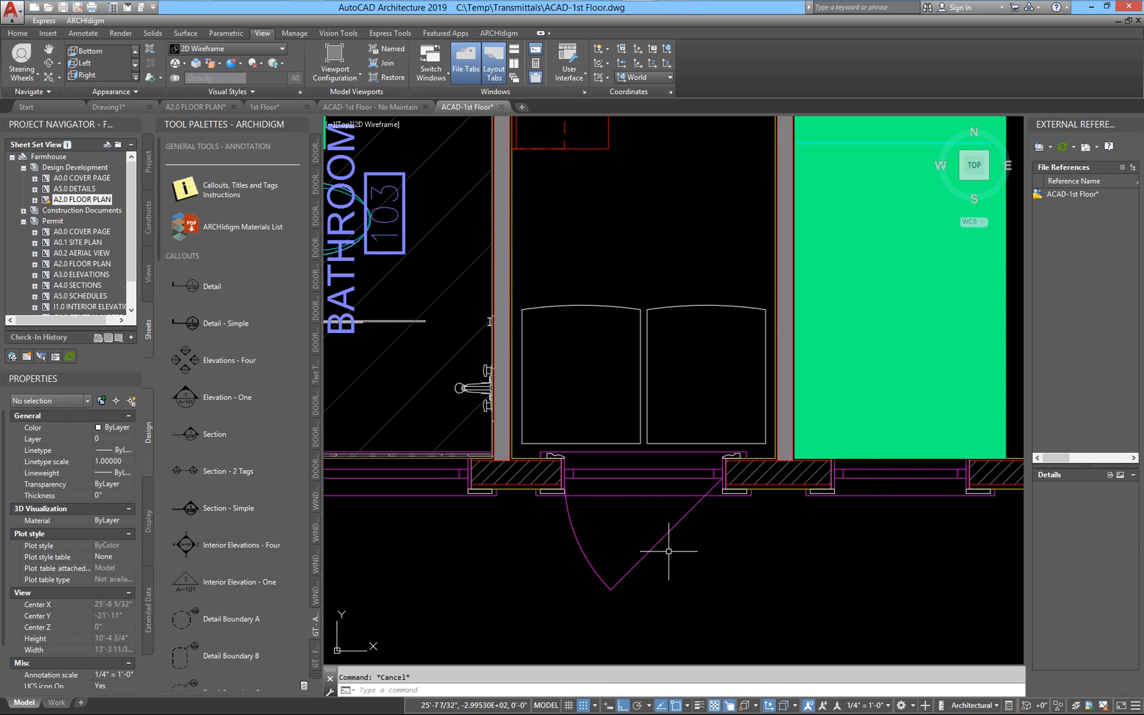
scroll(669, 551, down, 3)
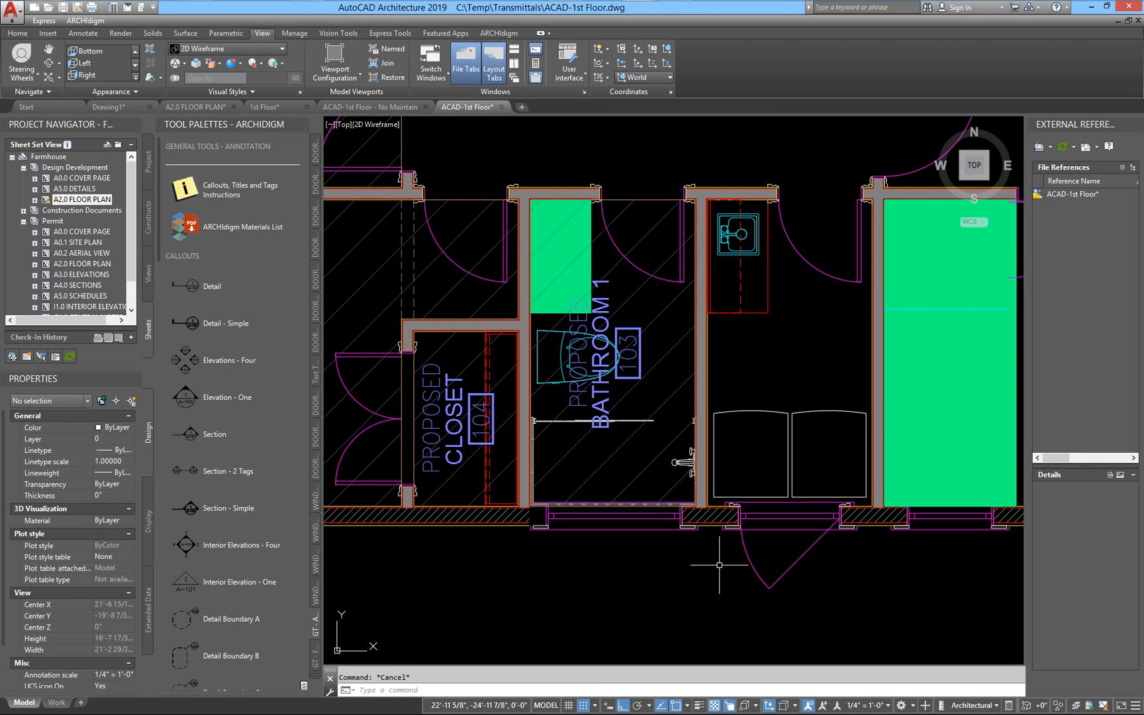
mouse_move(592, 545)
middle_down()
mouse_move(701, 538)
mouse_move(703, 551)
middle_up()
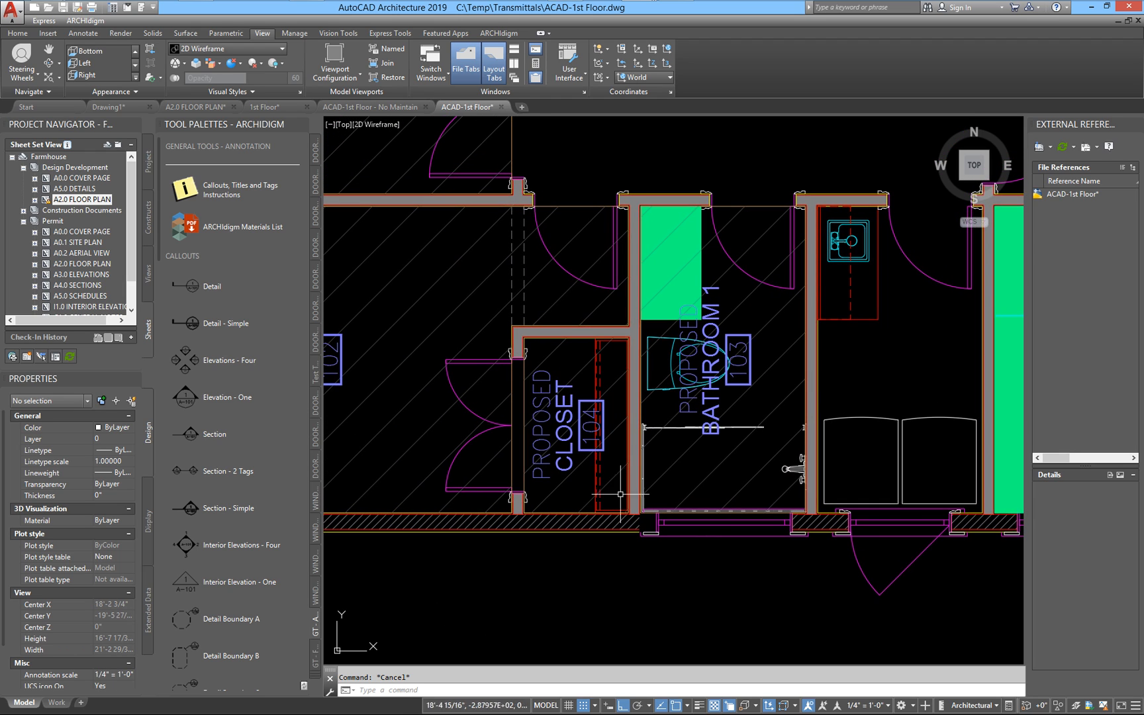
Switch to the ACAD-1st Floor - No Maintain drawing and review the Maintain Resolved Layer, Color, Linetype option, discarding any change
click(378, 106)
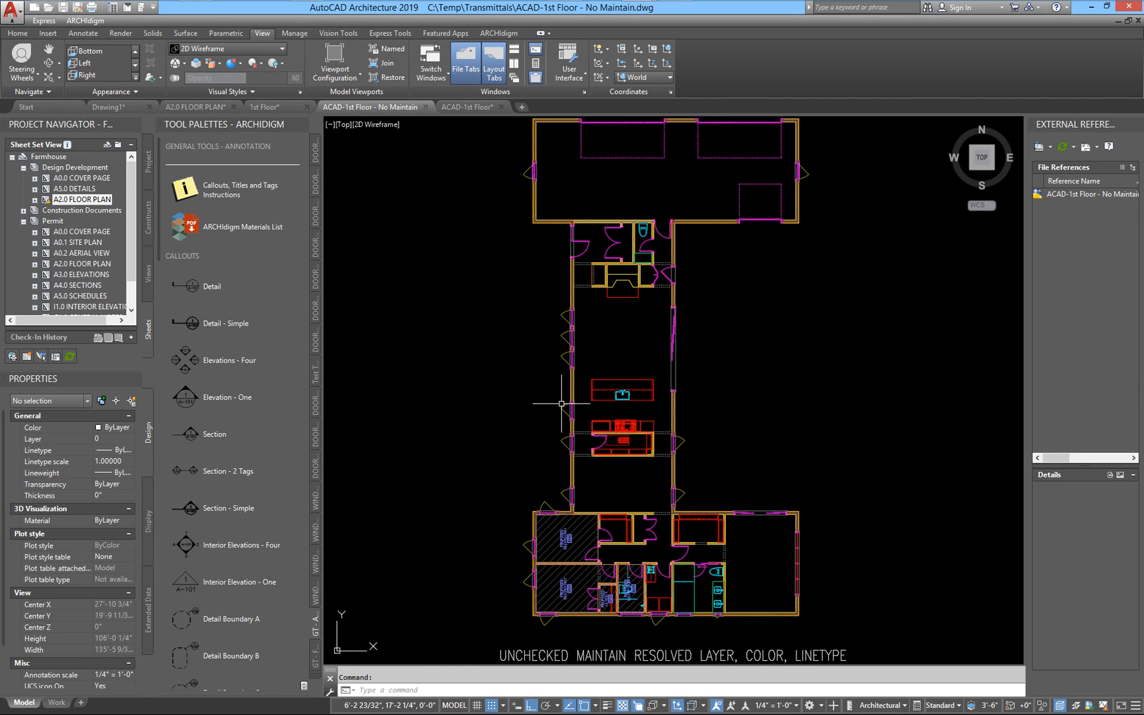
mouse_move(561, 403)
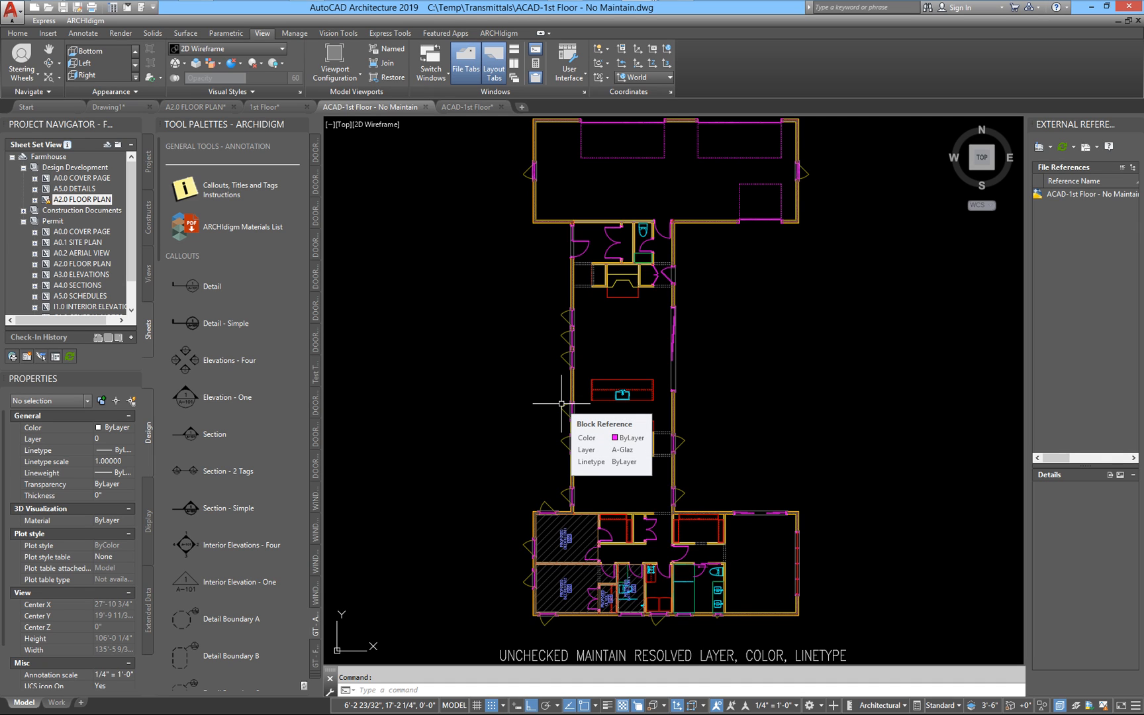
text(op)
key(Return)
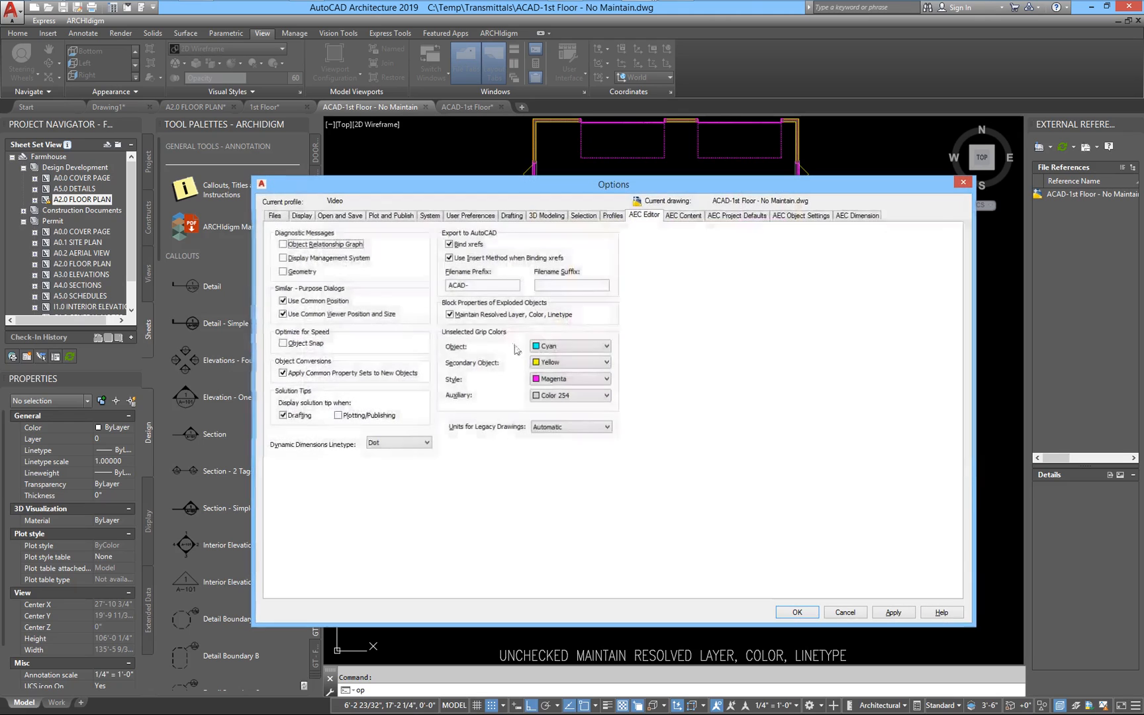
click(450, 315)
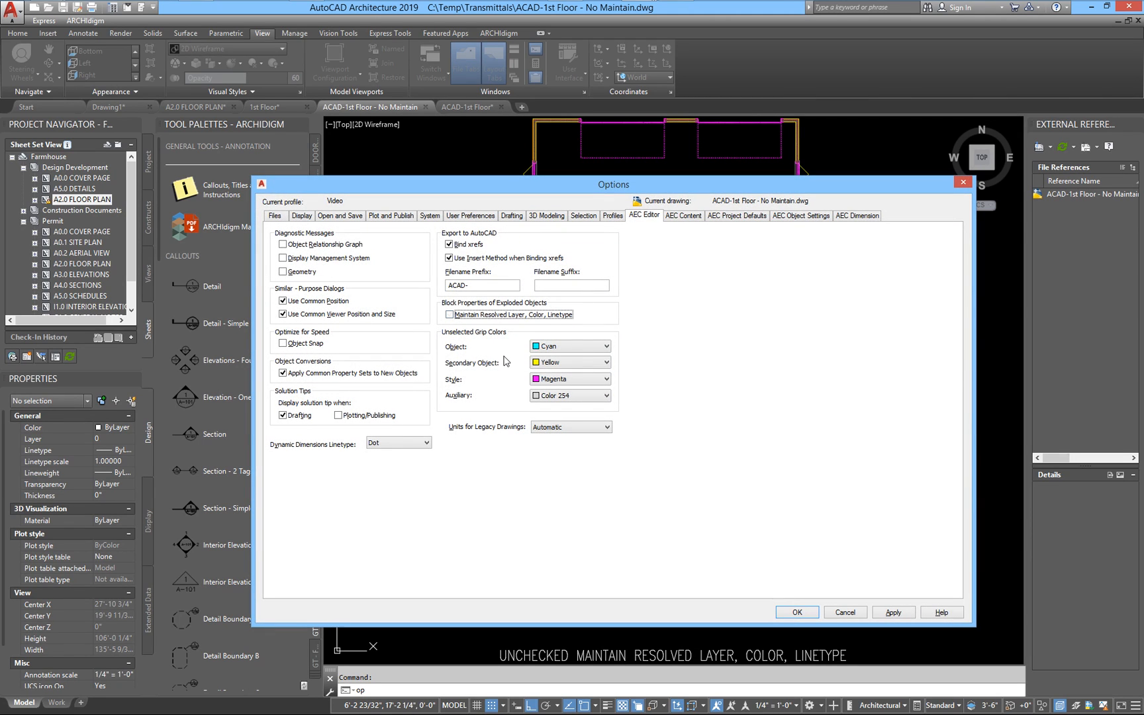
click(862, 614)
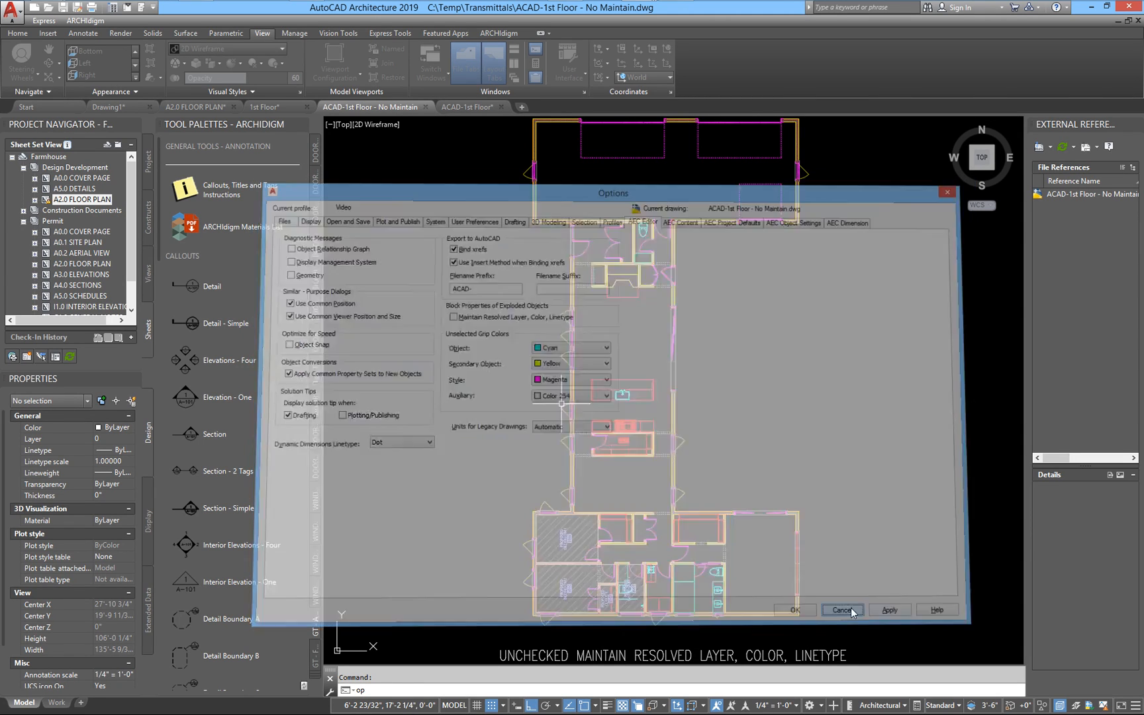
Check the properties of the window block in the west exterior wall just north of Bedroom 1
scroll(554, 470, up, 5)
scroll(504, 511, up, 4)
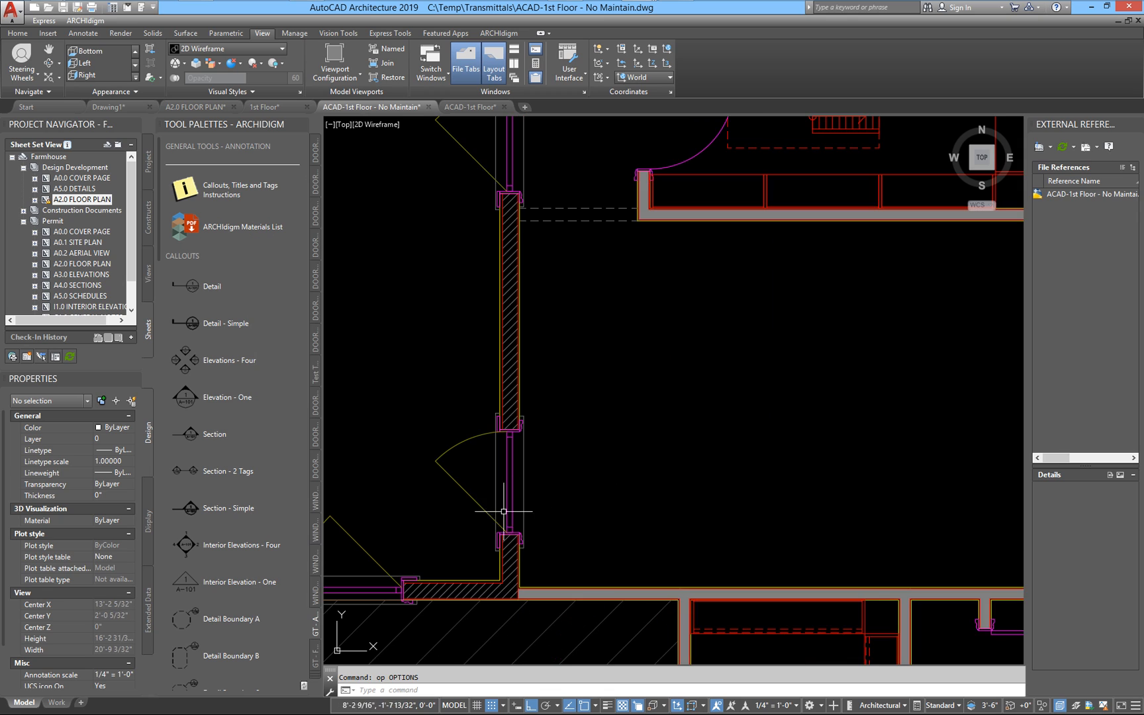
click(470, 503)
scroll(471, 494, up, 5)
scroll(470, 494, down, 3)
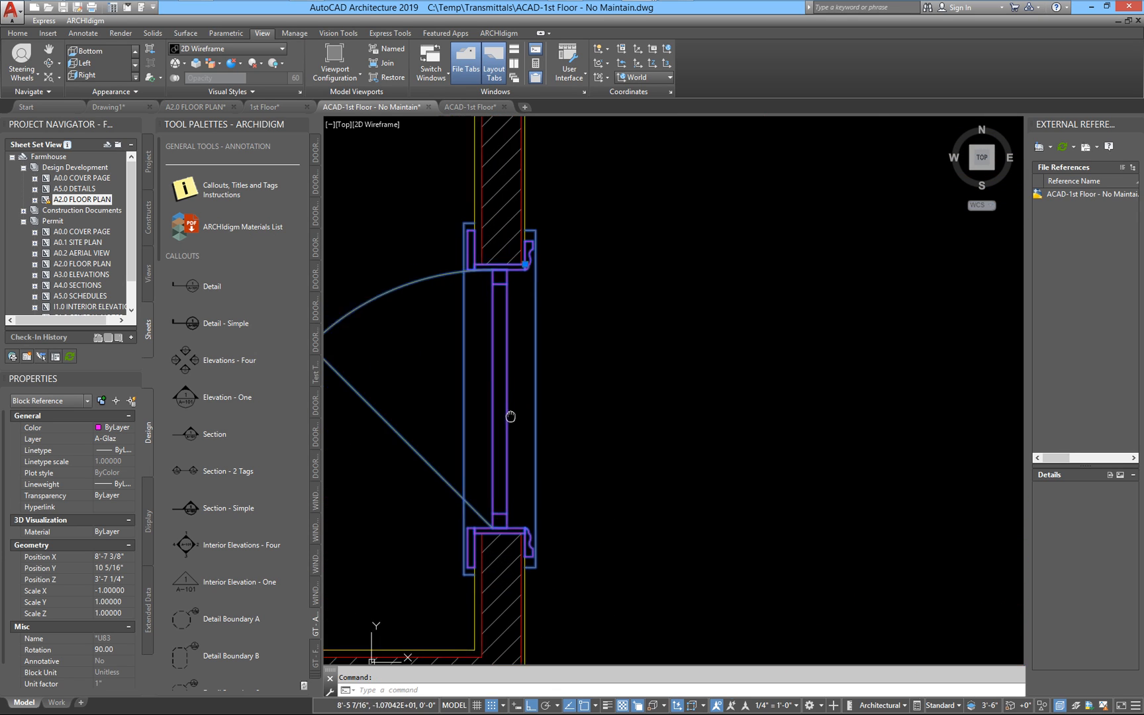
scroll(688, 415, down, 2)
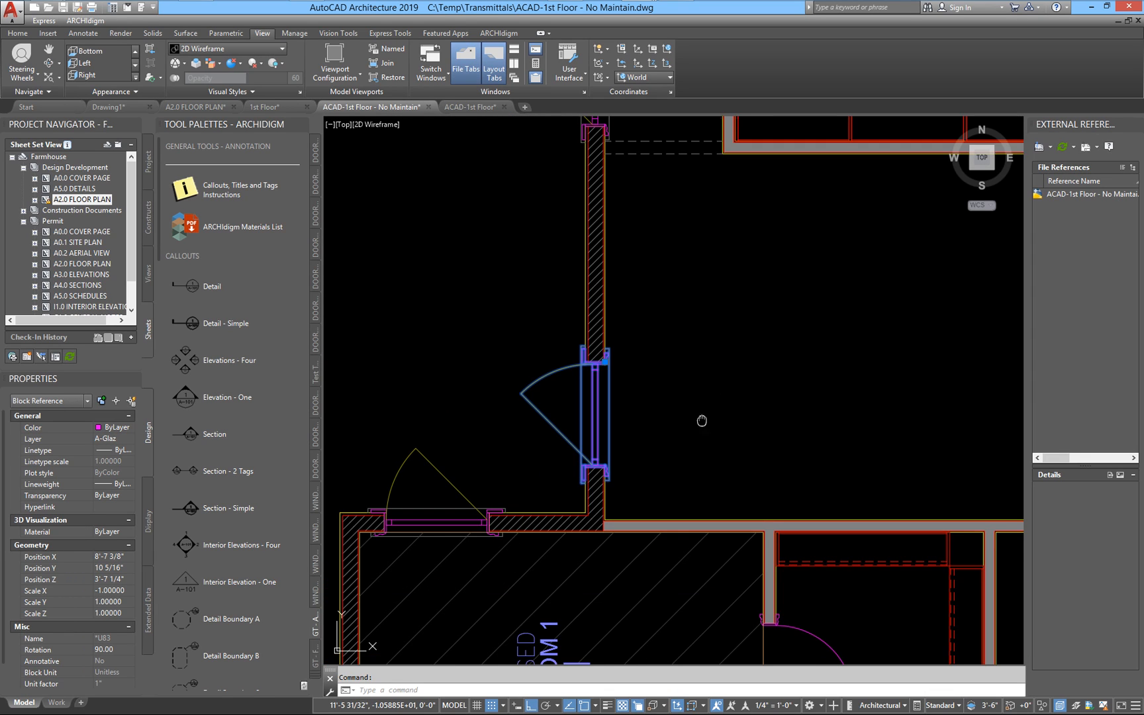
scroll(682, 430, up, 1)
key(Escape)
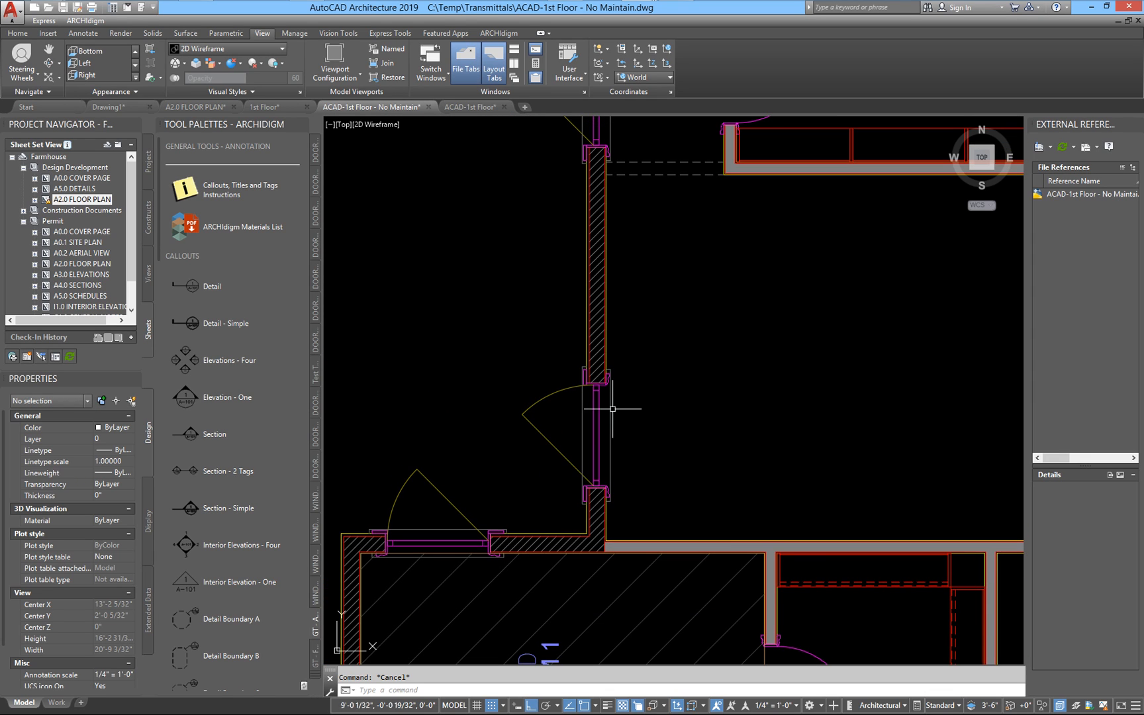
Check the properties of the west exterior wall block and of the closet door block beside Bedroom 1
scroll(584, 362, up, 4)
click(616, 345)
scroll(707, 397, down, 4)
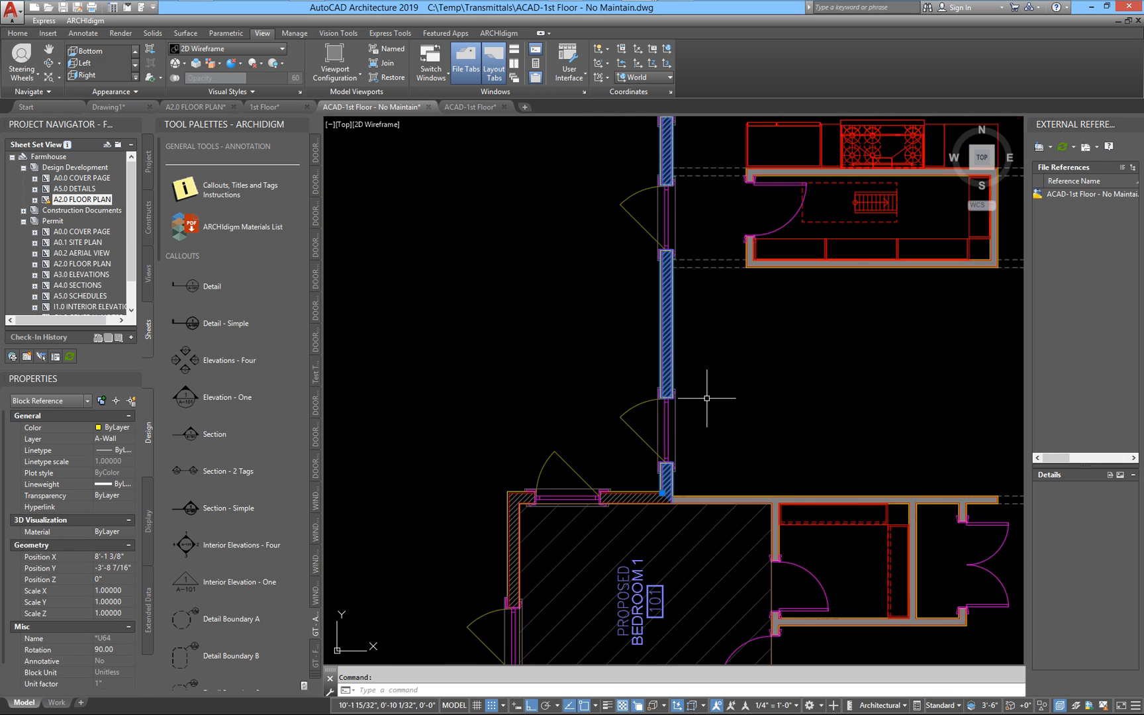
mouse_move(719, 408)
middle_down()
mouse_move(554, 462)
mouse_move(570, 474)
middle_up()
key(Escape)
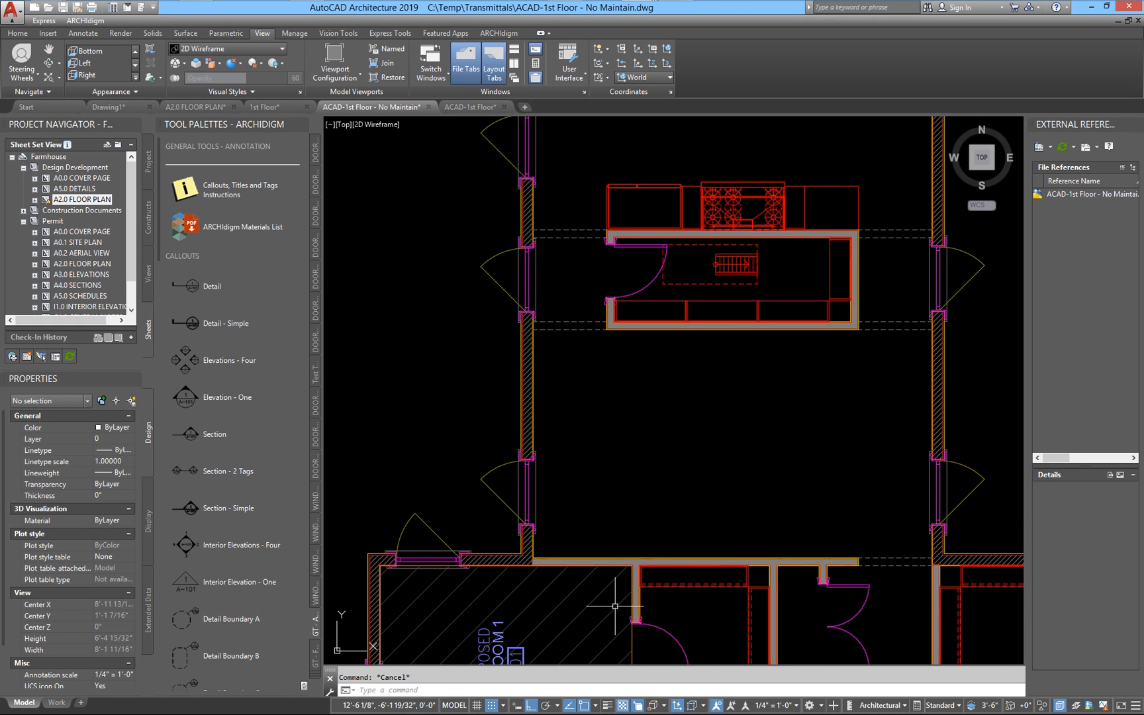
middle_drag(615, 606, 684, 484)
click(659, 488)
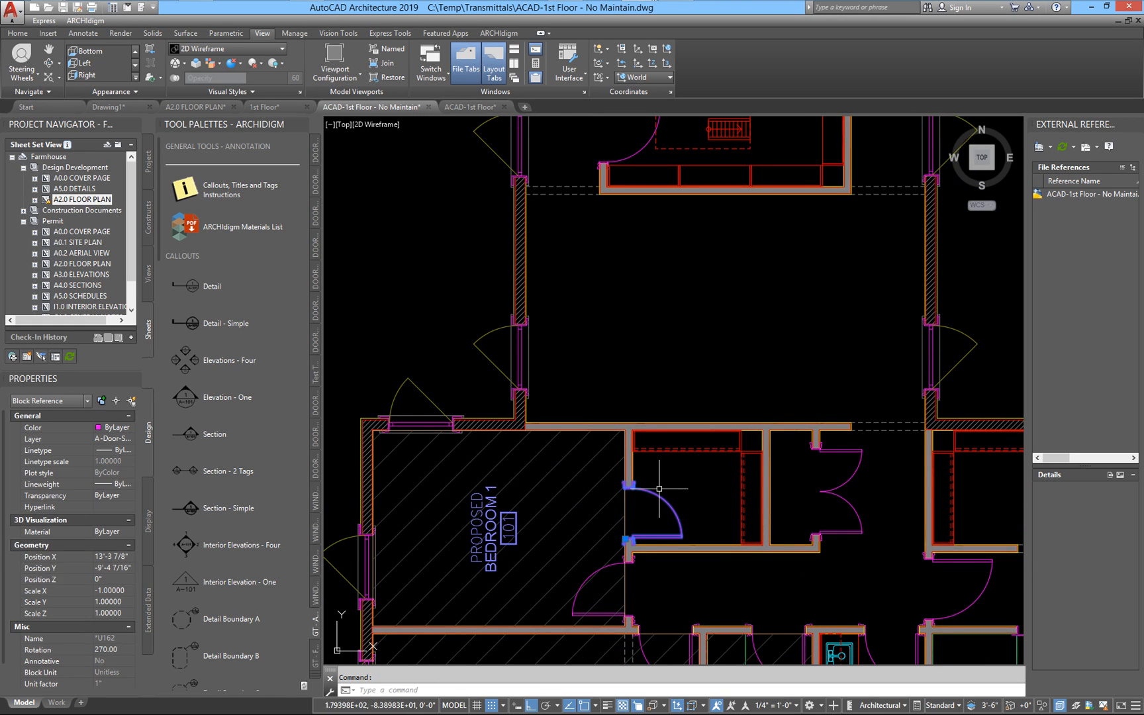
key(Escape)
Examine the exported plan's kitchen and bedroom window linework, and recheck the Maintain Resolved Layer, Color, Linetype option without changing it
scroll(659, 488, down, 4)
middle_drag(622, 492, 580, 482)
scroll(580, 482, down, 2)
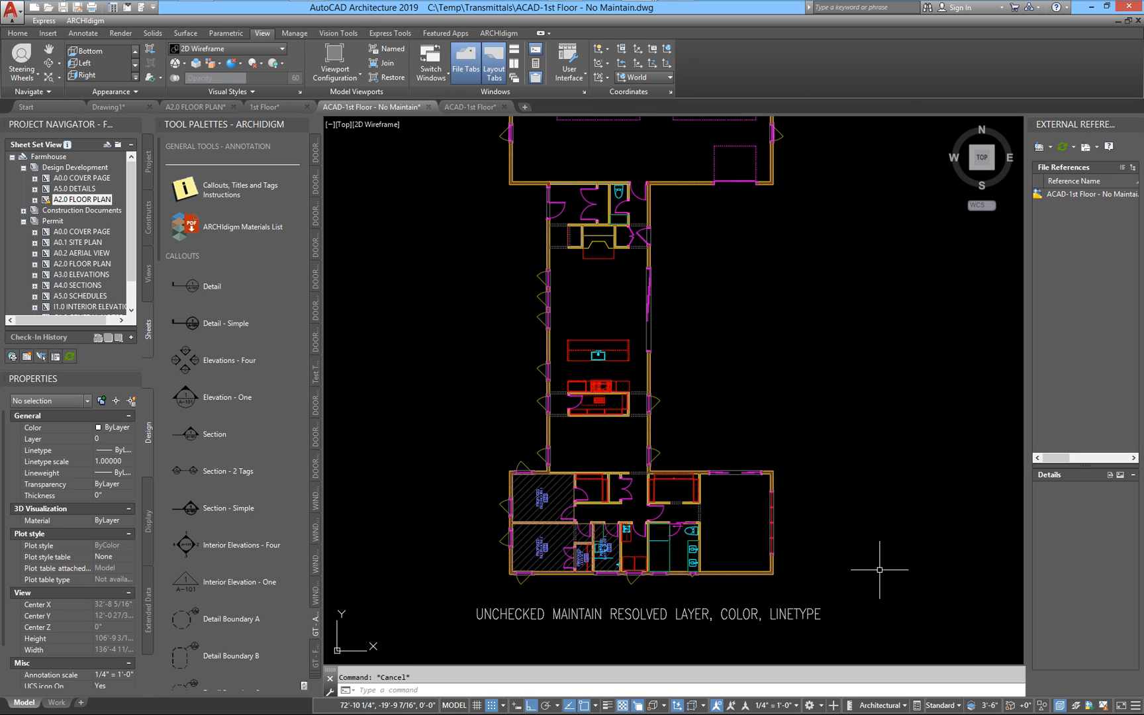
scroll(569, 425, up, 4)
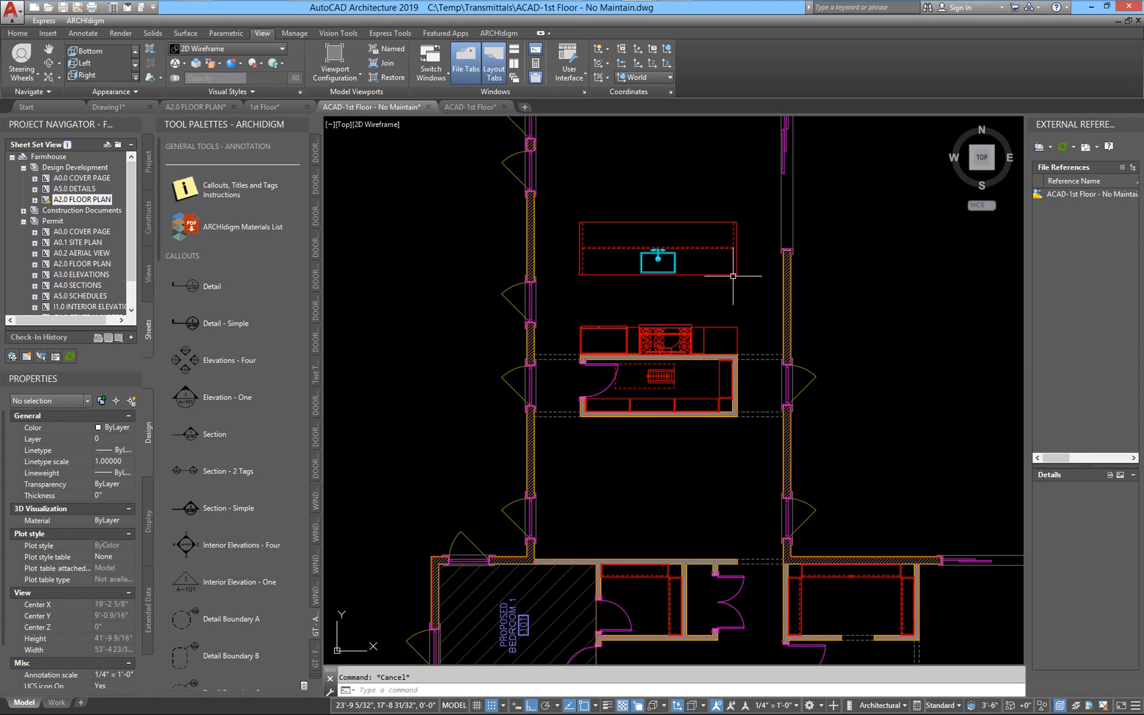
mouse_move(733, 275)
middle_drag(682, 500, 634, 270)
middle_drag(885, 500, 839, 498)
scroll(793, 490, down, 2)
middle_drag(745, 457, 771, 503)
scroll(510, 536, up, 5)
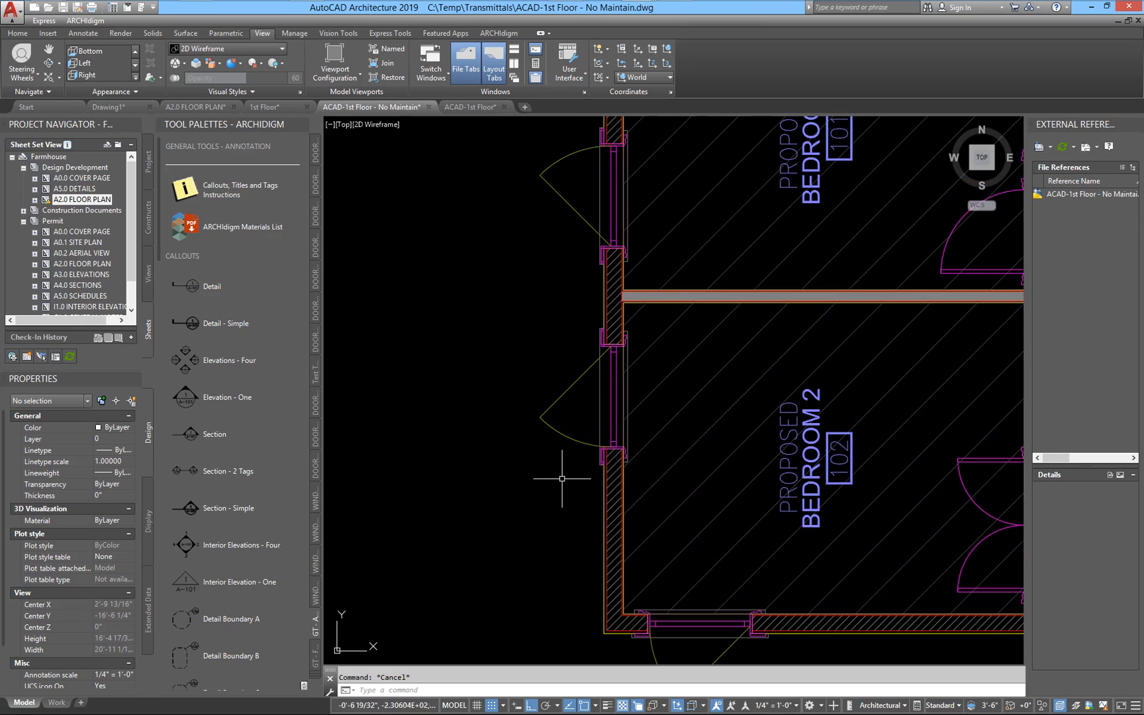
scroll(622, 361, up, 2)
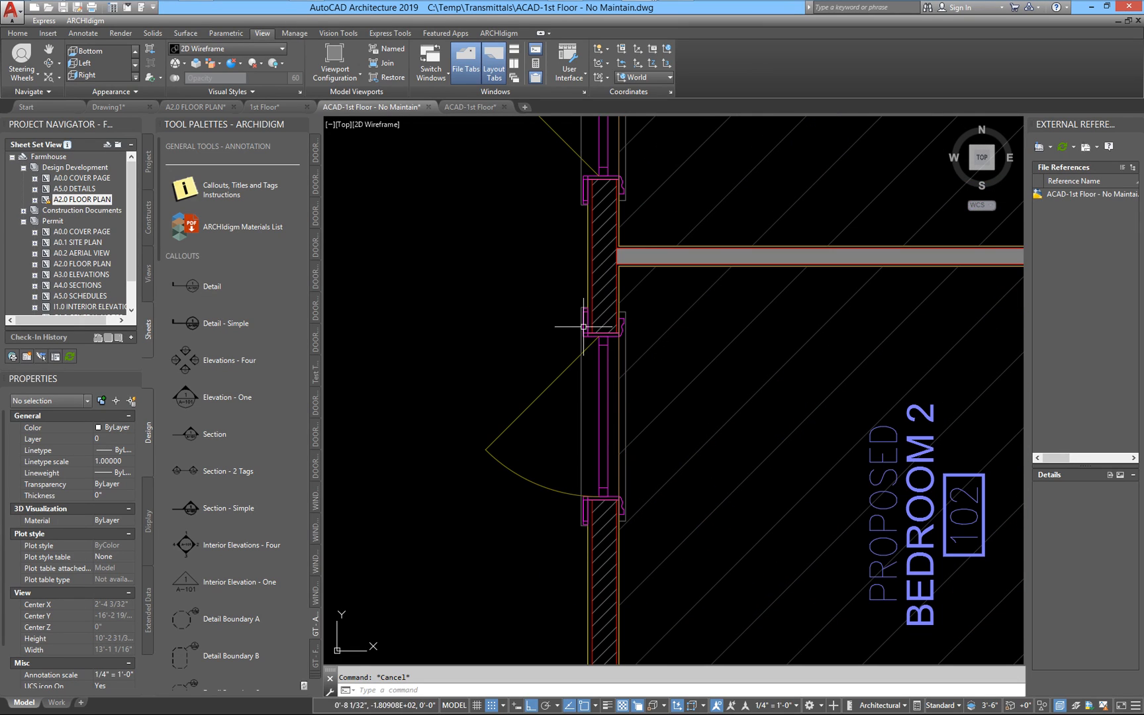
scroll(629, 316, up, 3)
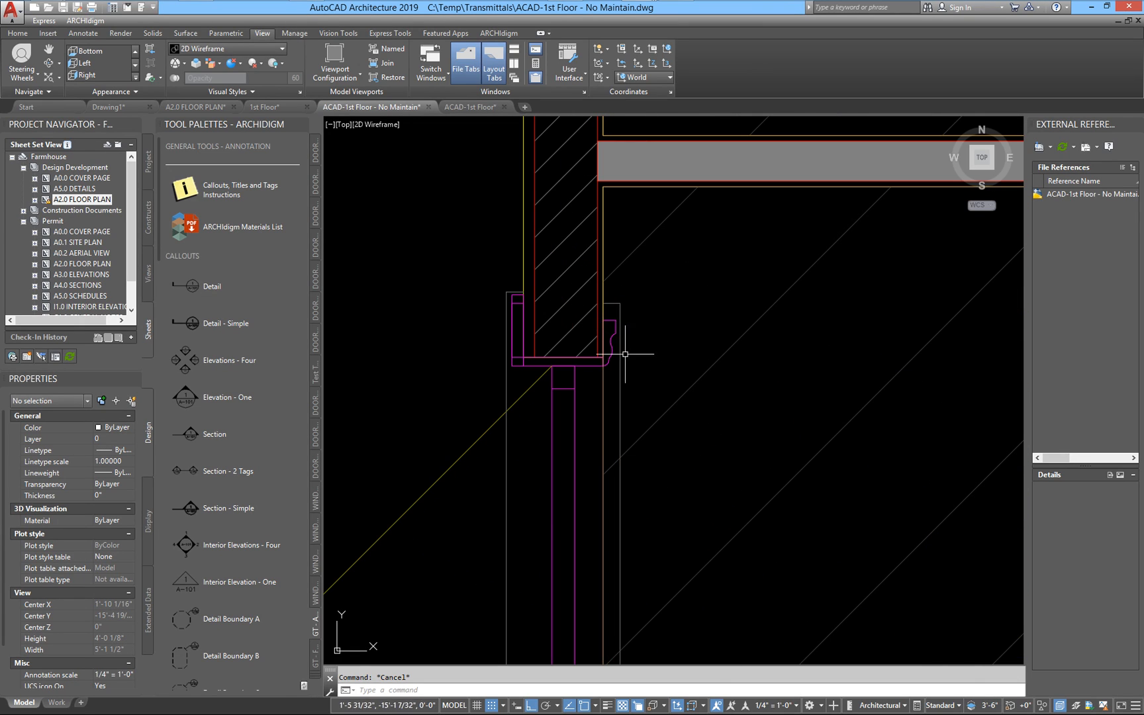
scroll(615, 384, down, 3)
scroll(589, 459, down, 2)
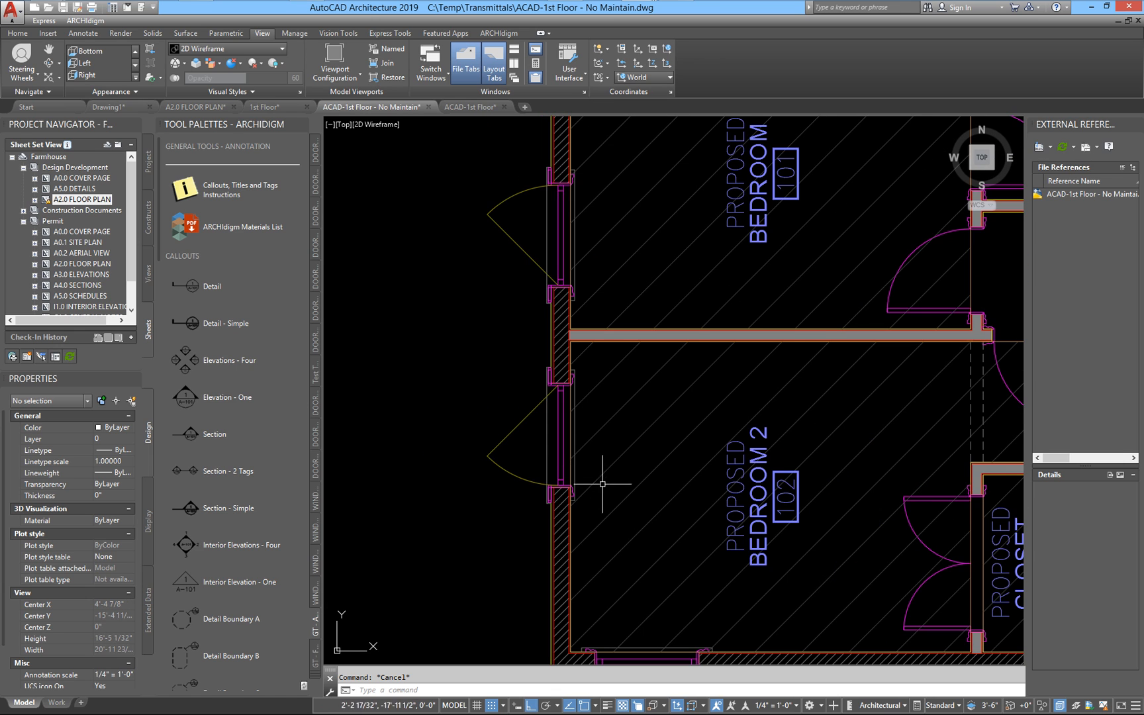
middle_drag(627, 501, 454, 664)
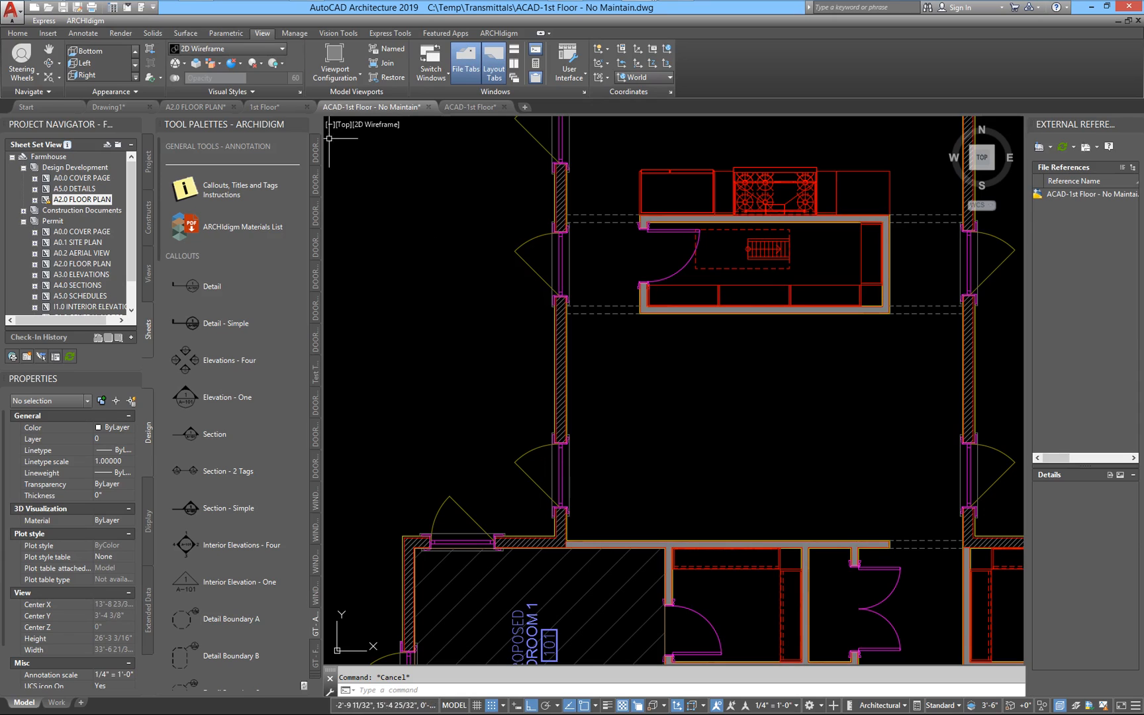
key(Return)
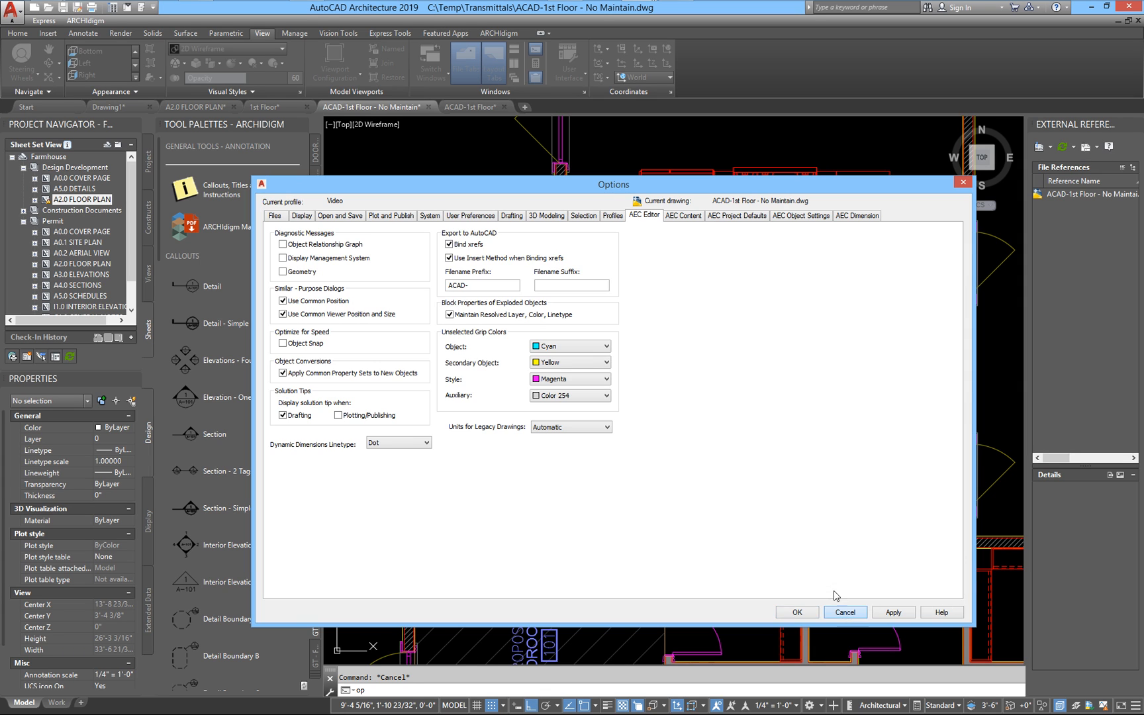
click(842, 612)
Explode the window block in the west exterior wall just north of Bedroom 1
scroll(565, 497, up, 5)
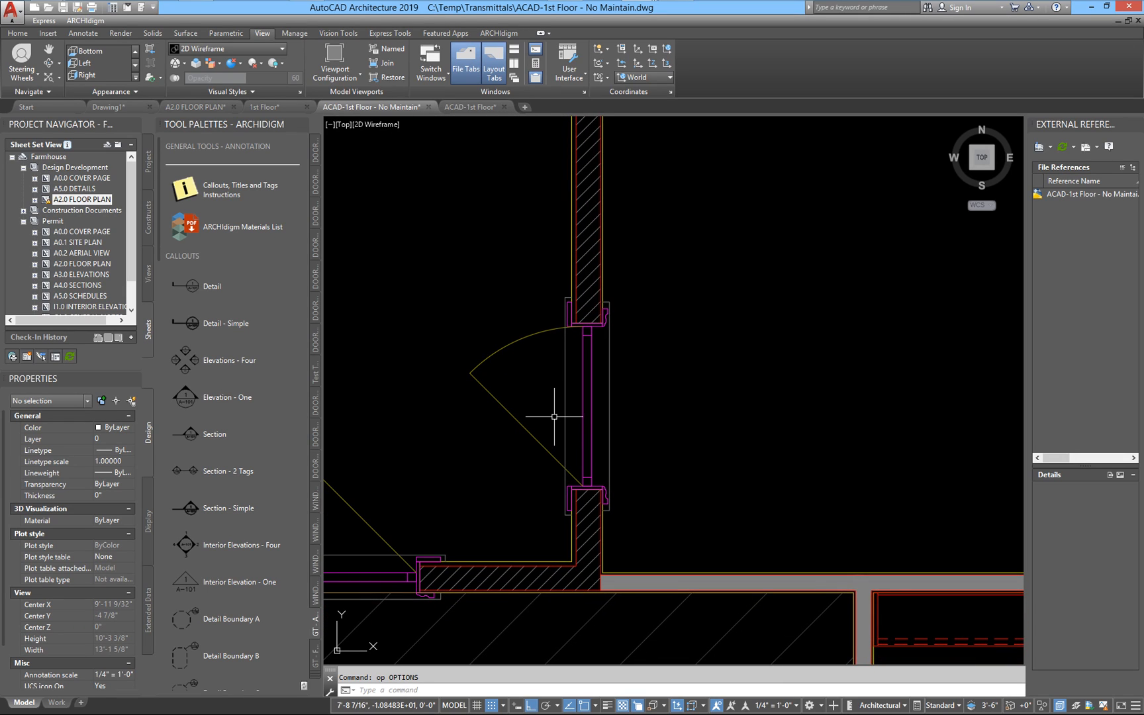
click(531, 430)
key(Return)
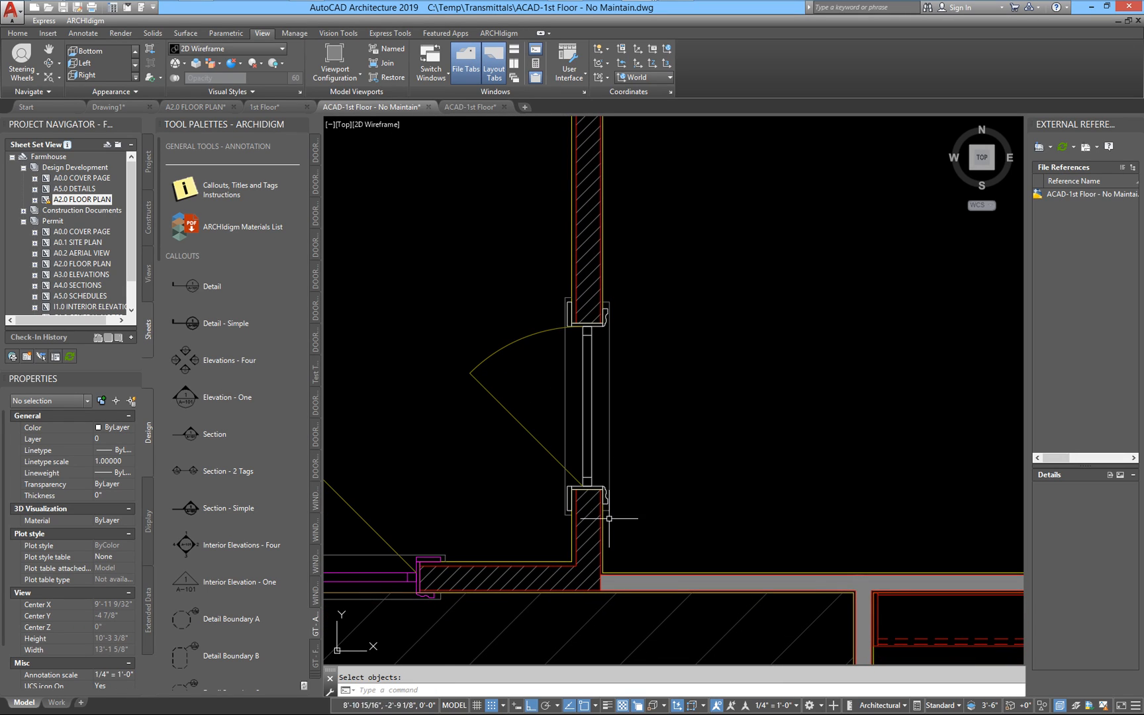
Check the properties of the exploded window's glazing polyline, and review the layer list in the Layer Properties Manager
scroll(581, 374, up, 2)
click(582, 373)
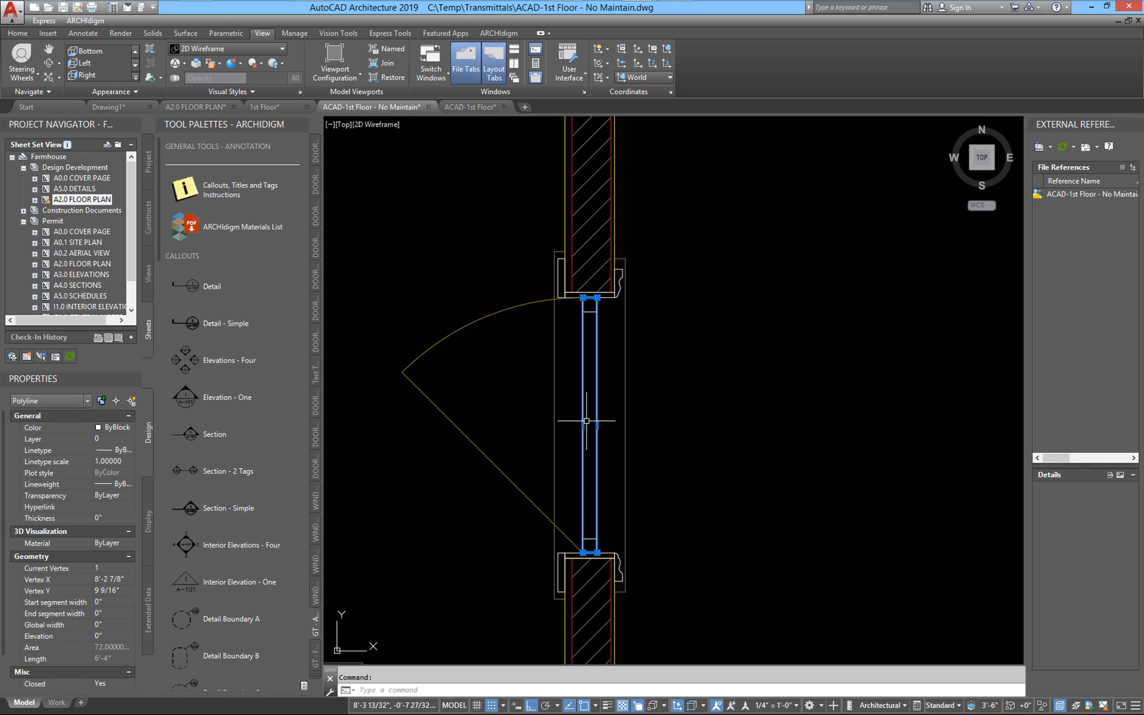
key(Escape)
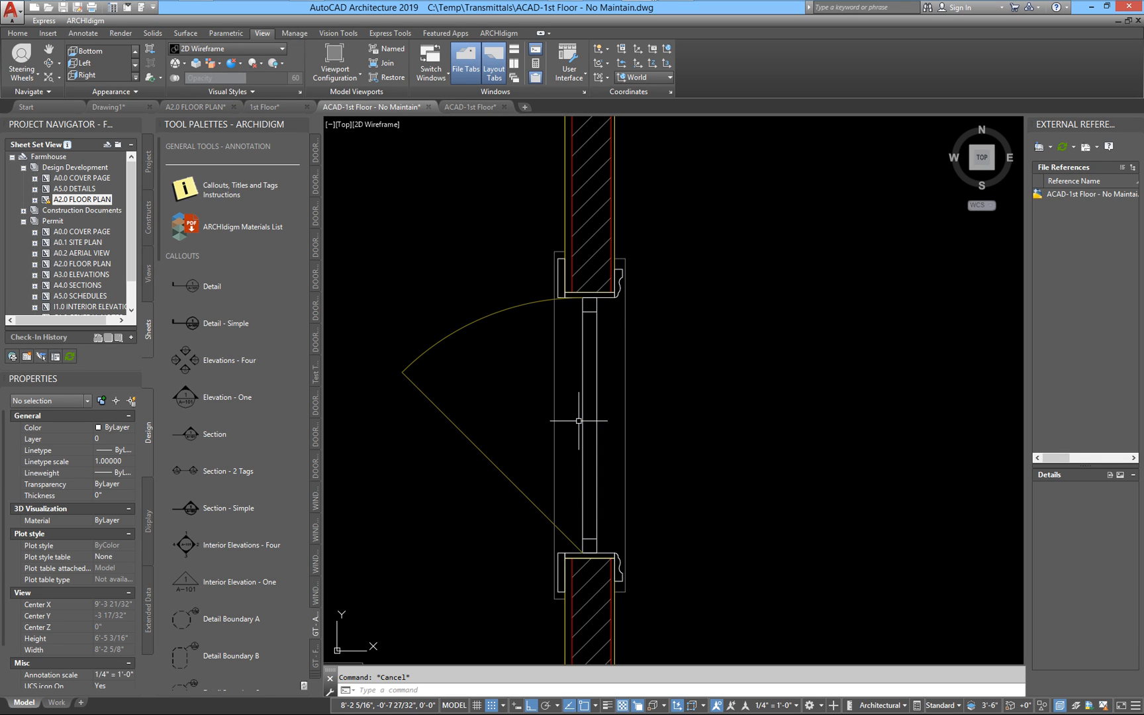
text(la)
key(Return)
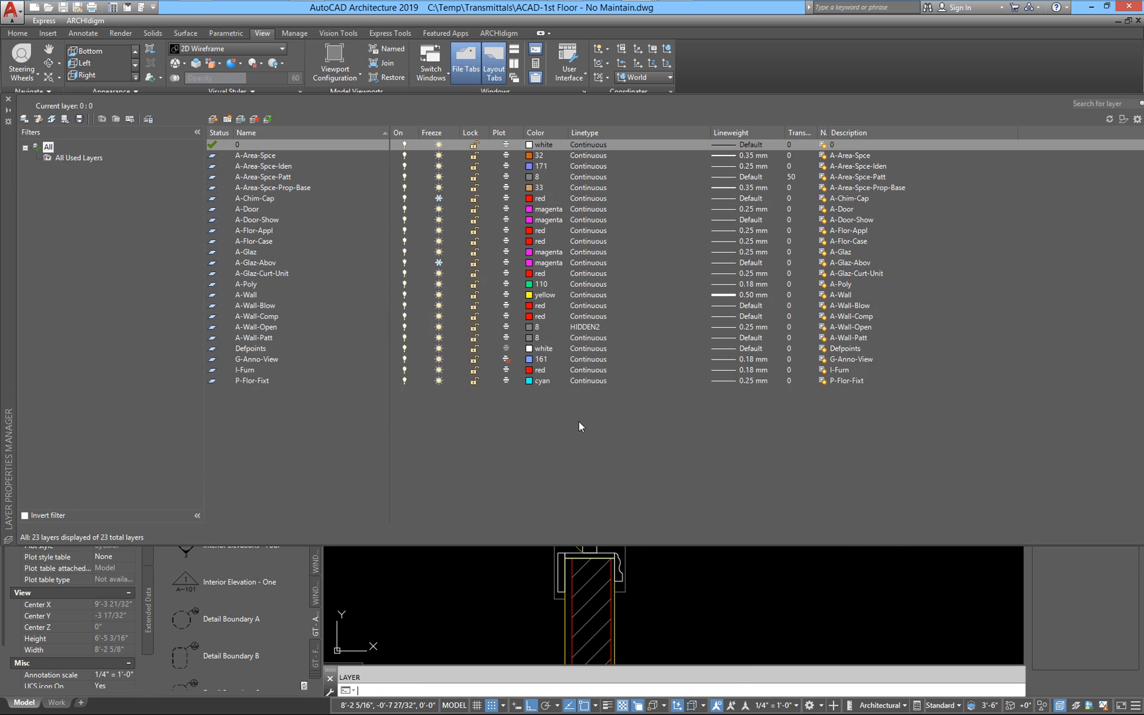
click(8, 100)
Explode all the blocks in the floor plan, leaving out the caption below it
scroll(707, 462, down, 5)
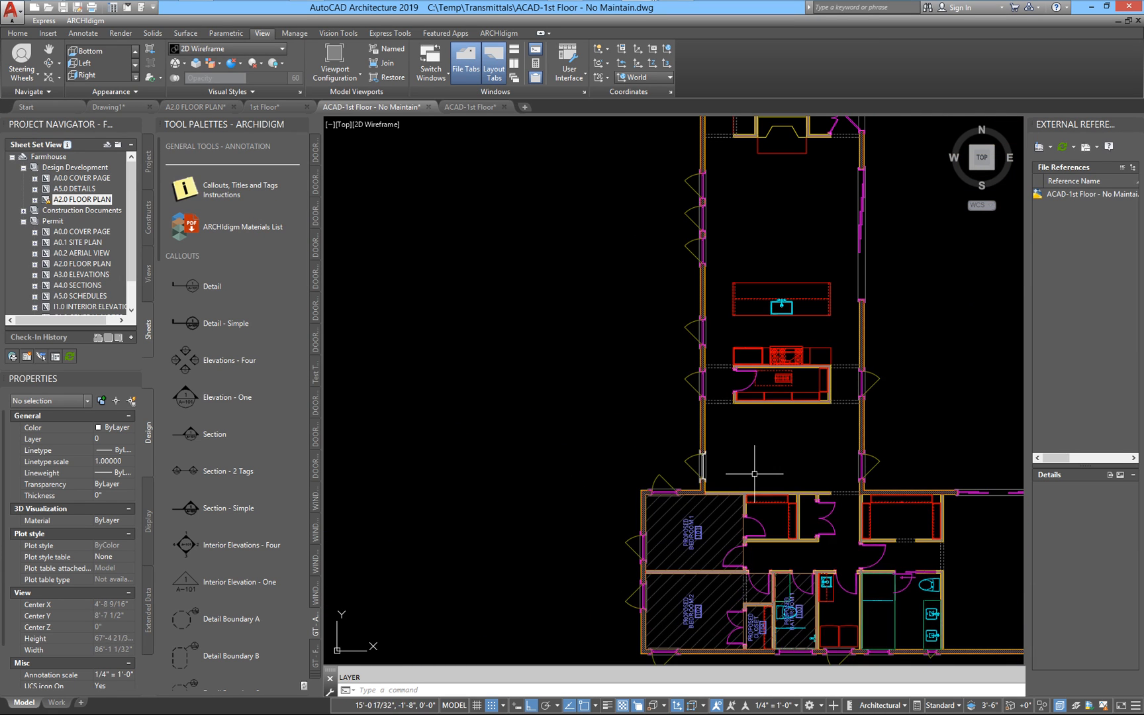
middle_drag(791, 500, 618, 501)
scroll(610, 454, down, 5)
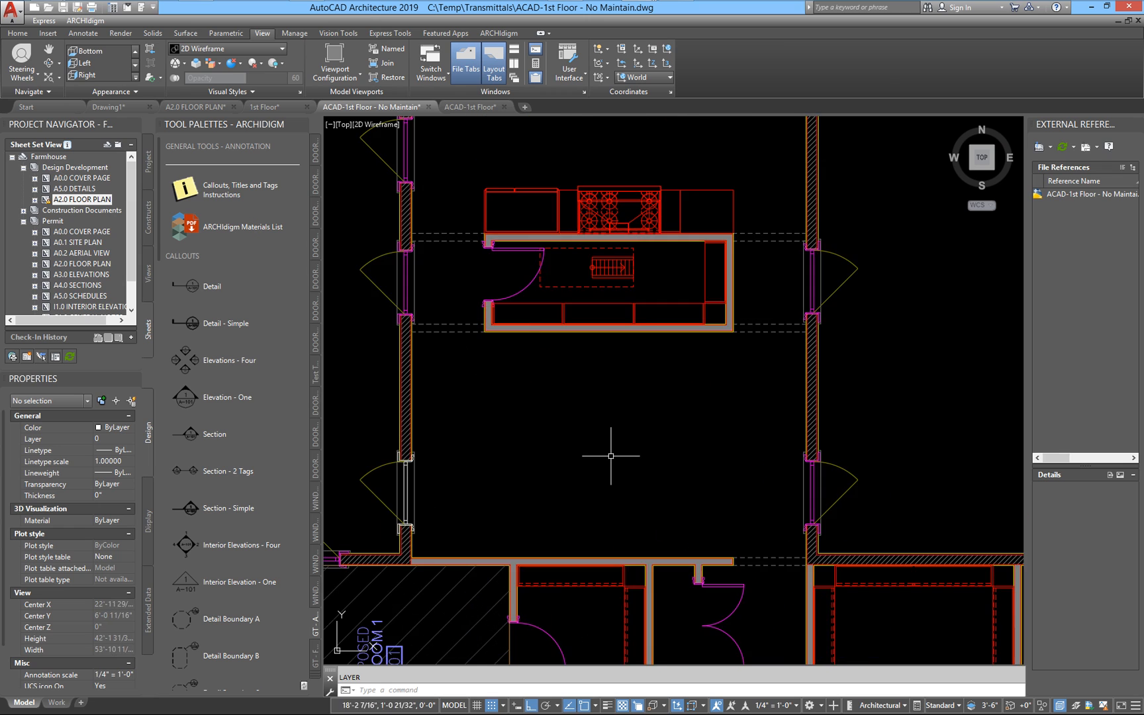
text(x)
key(Return)
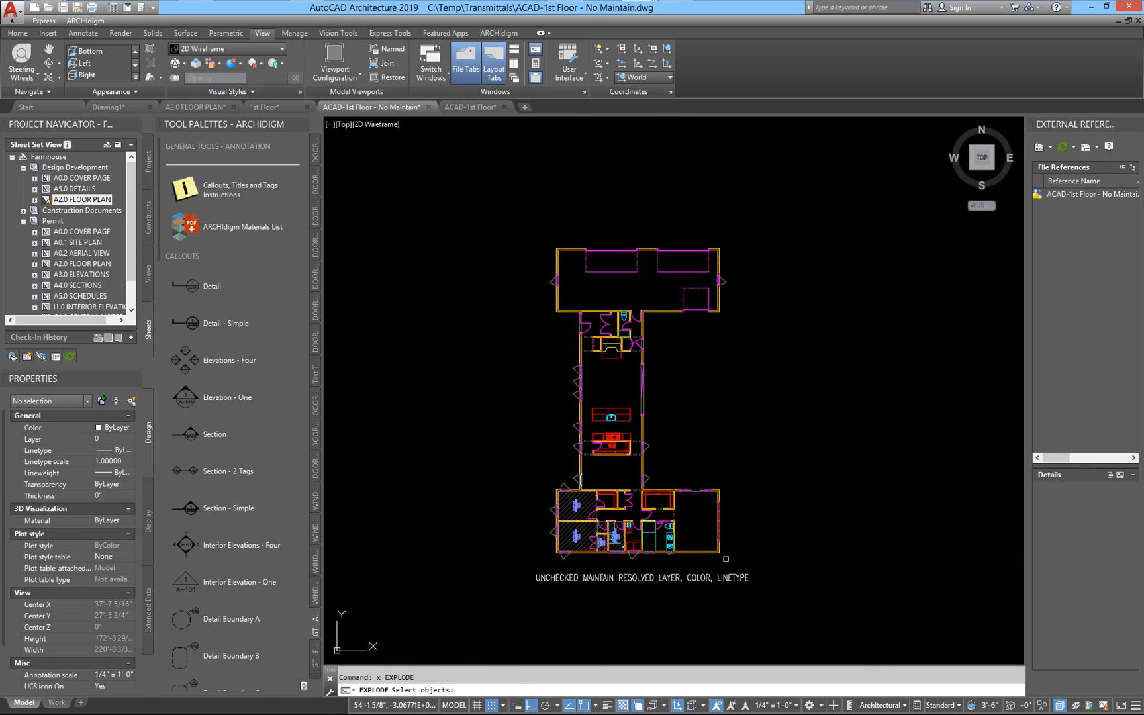
click(726, 558)
click(391, 211)
key(Return)
scroll(602, 506, up, 4)
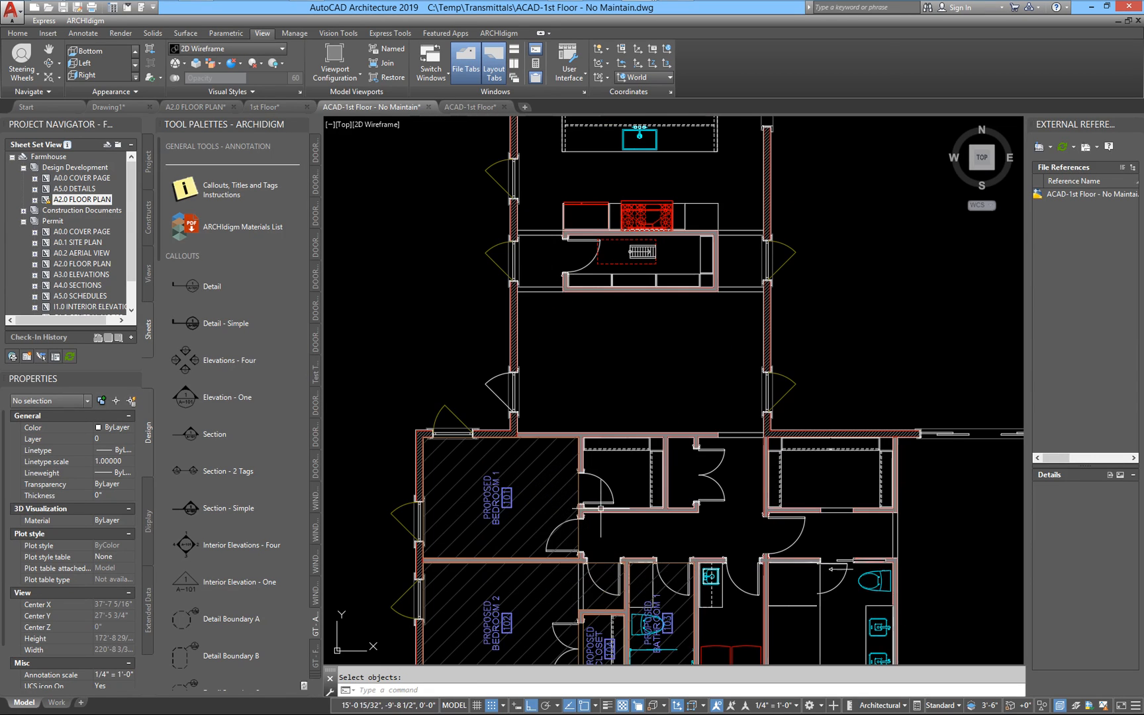
Set the color of all exploded floor plan objects, leaving out the caption, to ByLayer and inspect the window linework
scroll(600, 507, down, 4)
click(506, 599)
middle_drag(773, 247, 758, 307)
scroll(758, 307, down, 2)
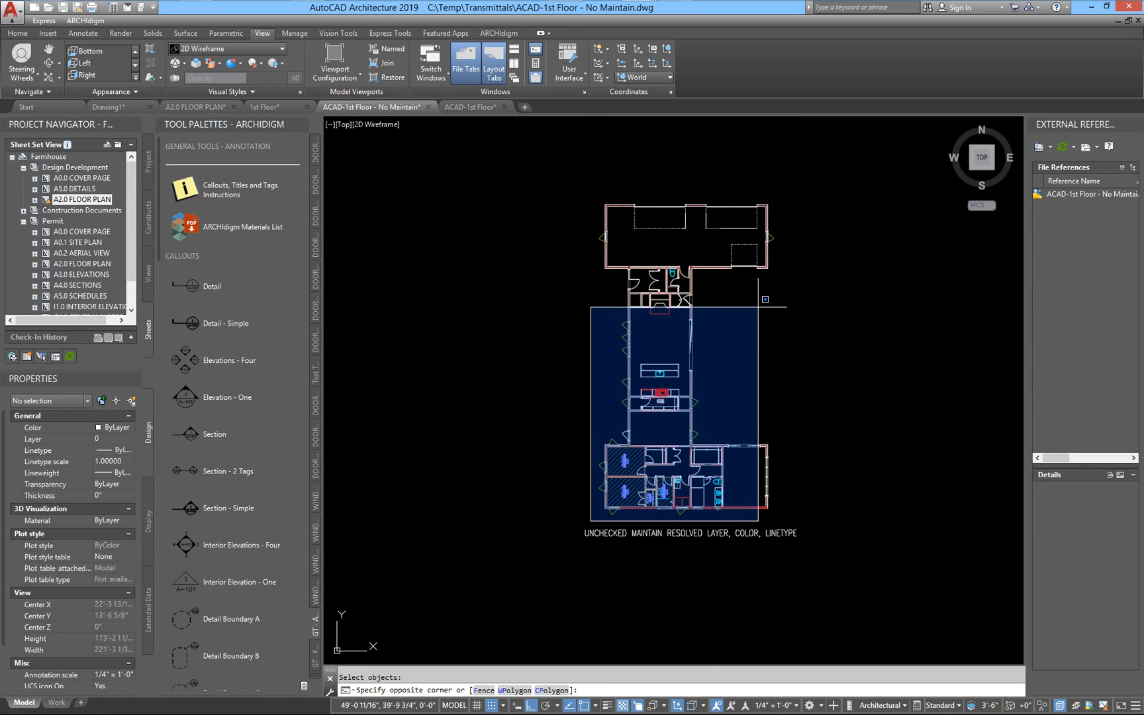
click(797, 184)
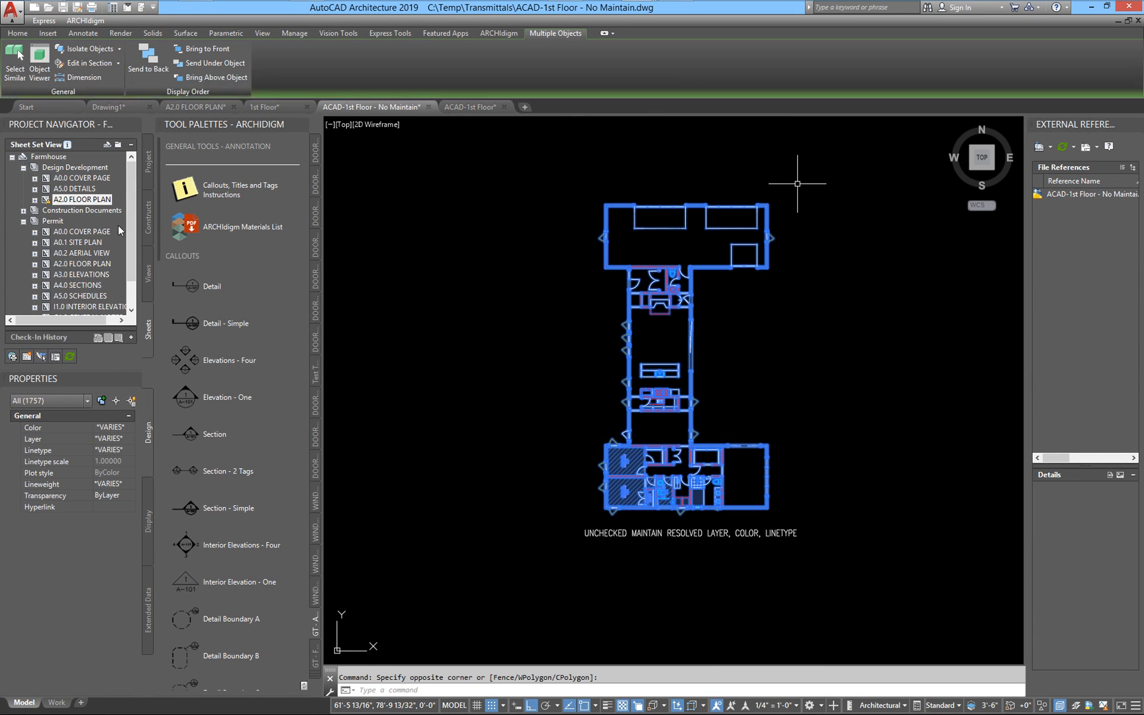
click(112, 429)
drag(132, 480, 142, 430)
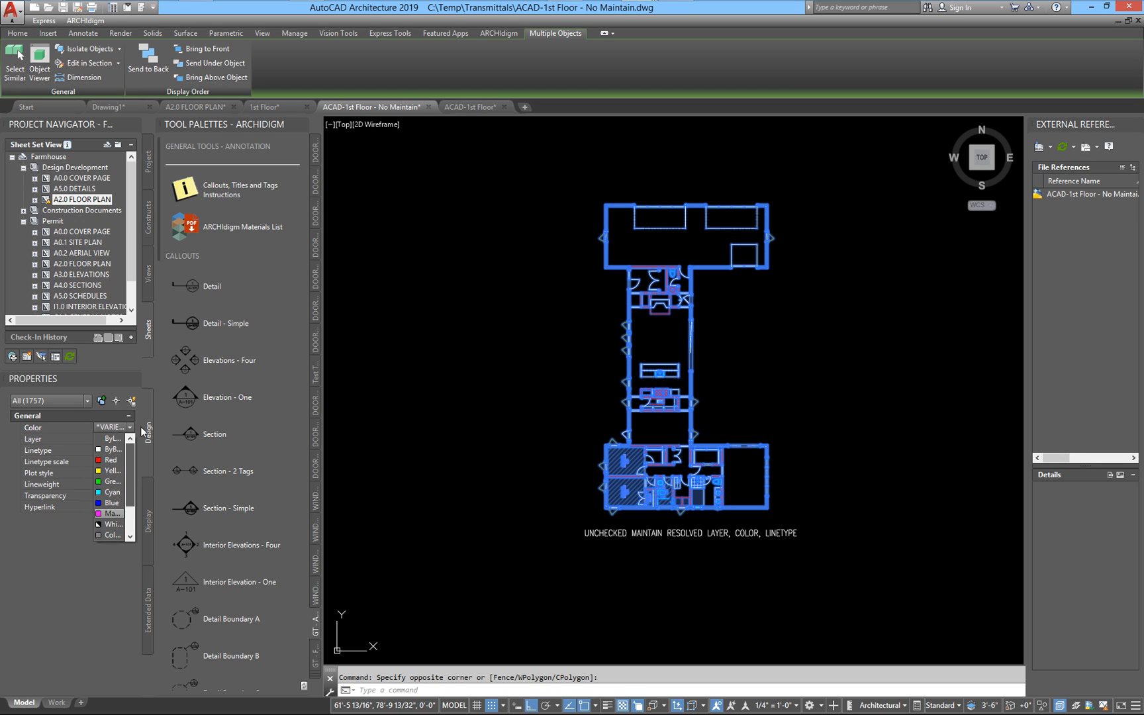
key(Escape)
scroll(663, 457, up, 4)
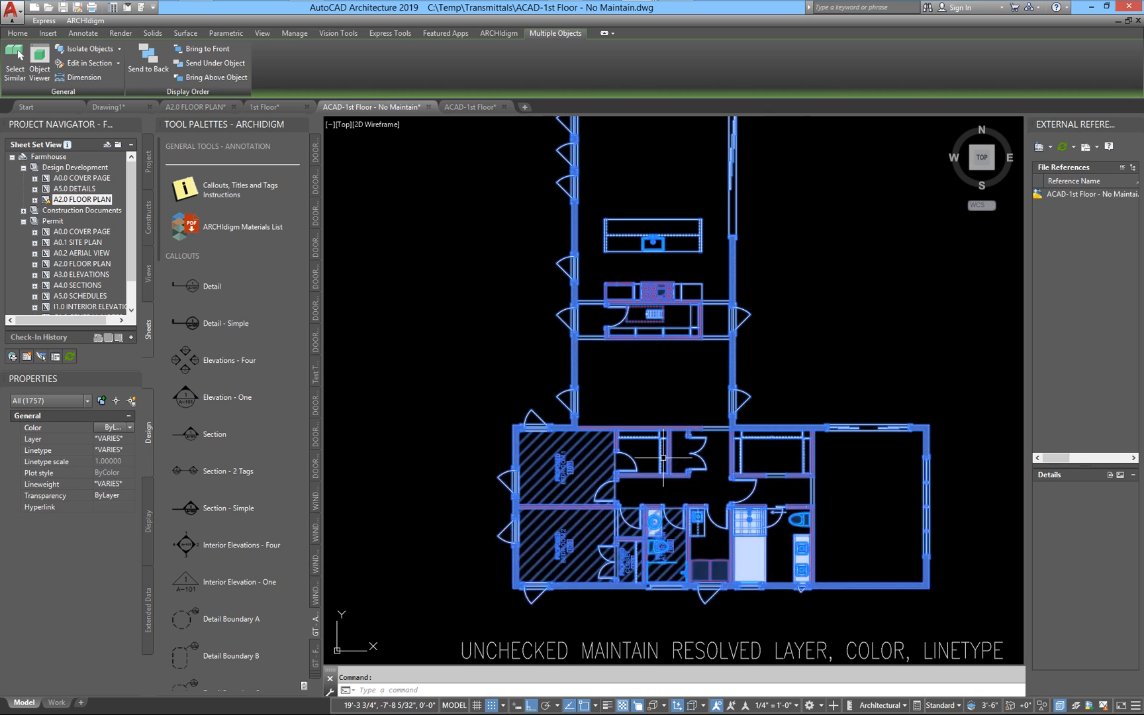
key(Escape)
scroll(528, 365, up, 5)
scroll(851, 440, up, 3)
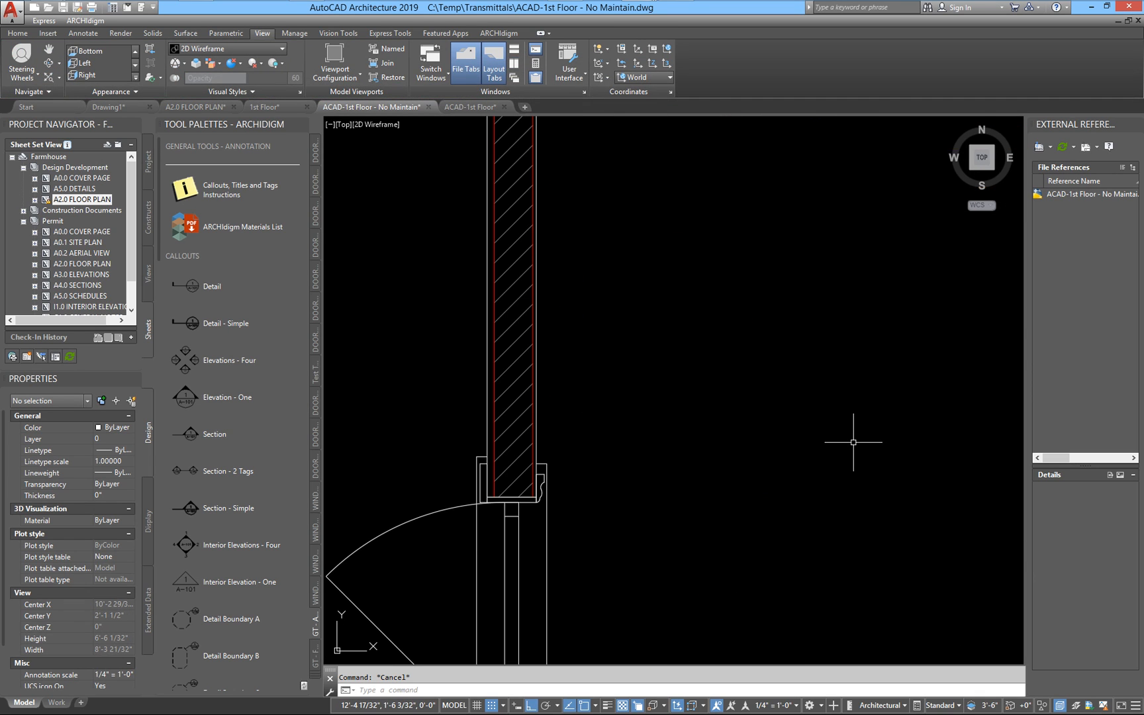
Undo the color change and the earlier explosions of the floor plan blocks and the single window block
scroll(851, 440, down, 8)
middle_drag(868, 453, 585, 367)
text(u)
key(Return)
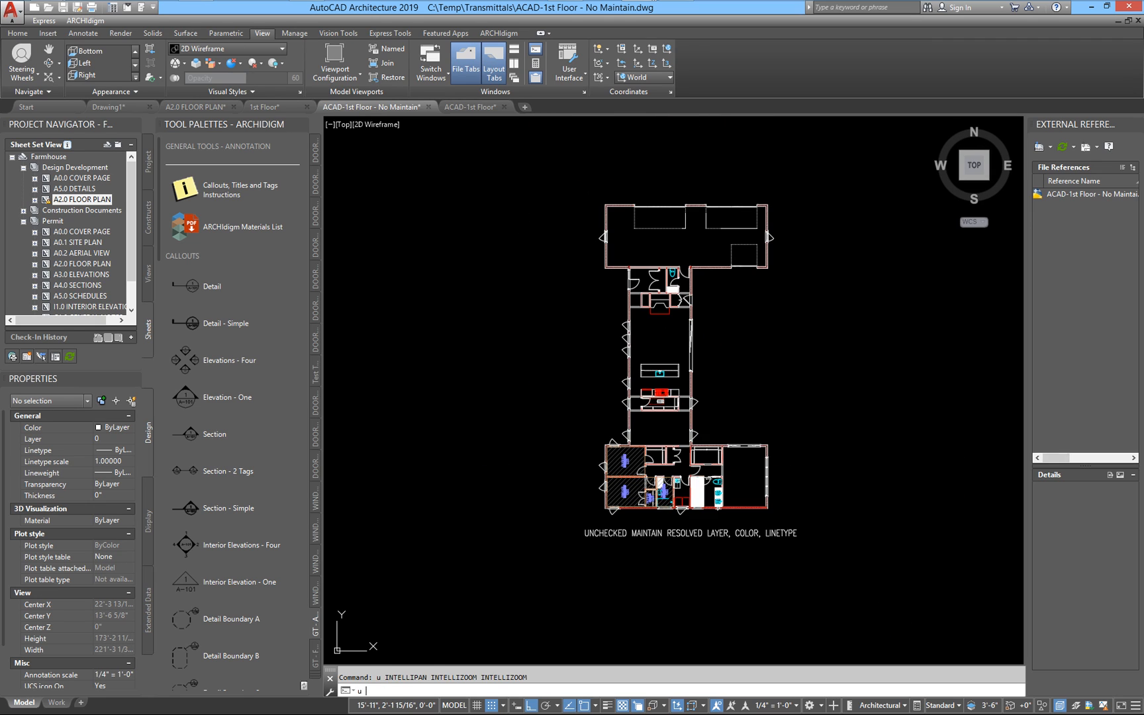
text(u)
key(Return)
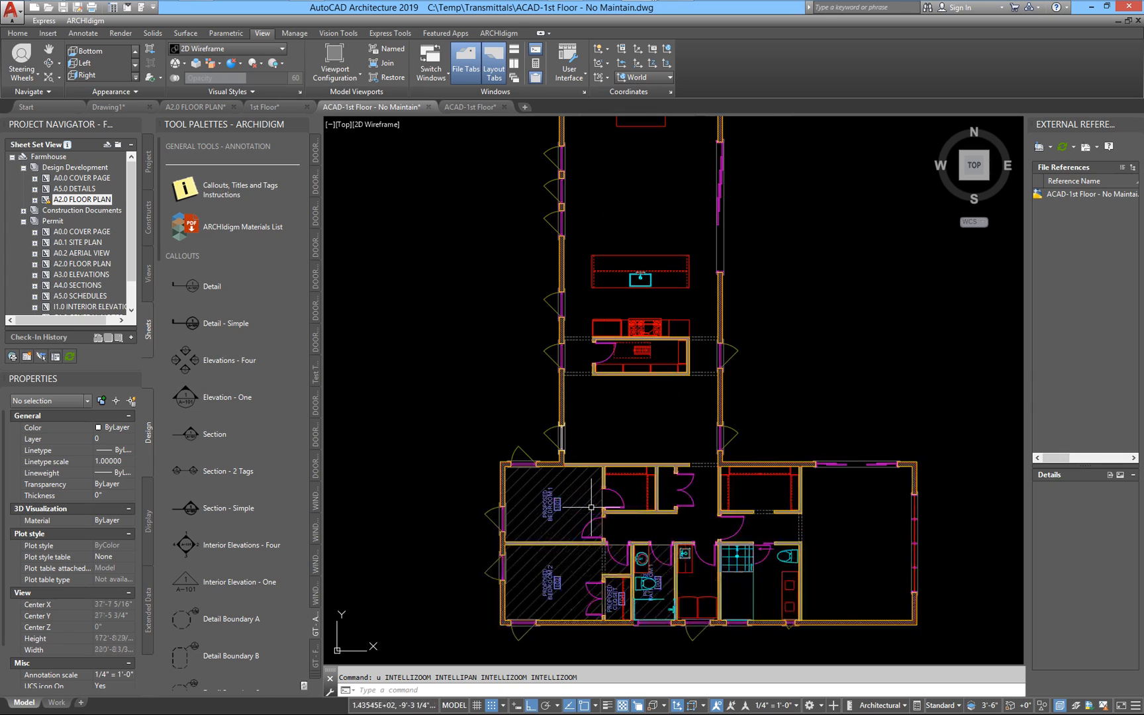
text(u)
key(Return)
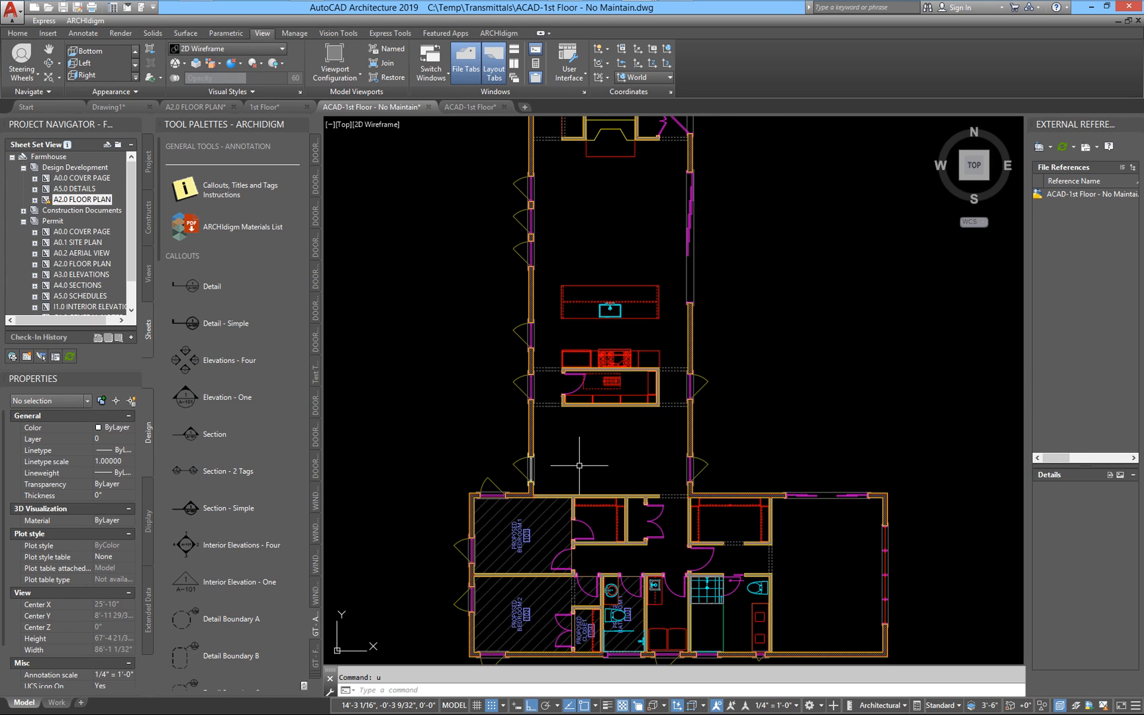
text(u)
key(Return)
text(u)
key(Return)
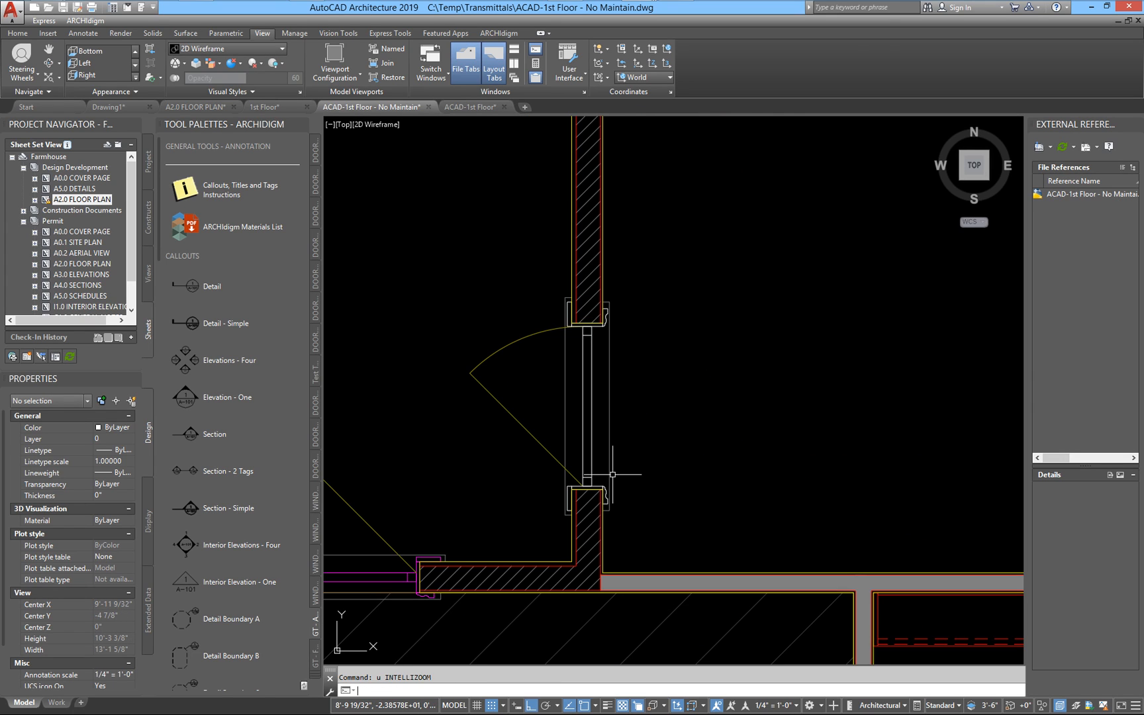
Examine the unexploded wall and window blocks of the No Maintain plan, including the wall block's color and layer
scroll(613, 474, down, 10)
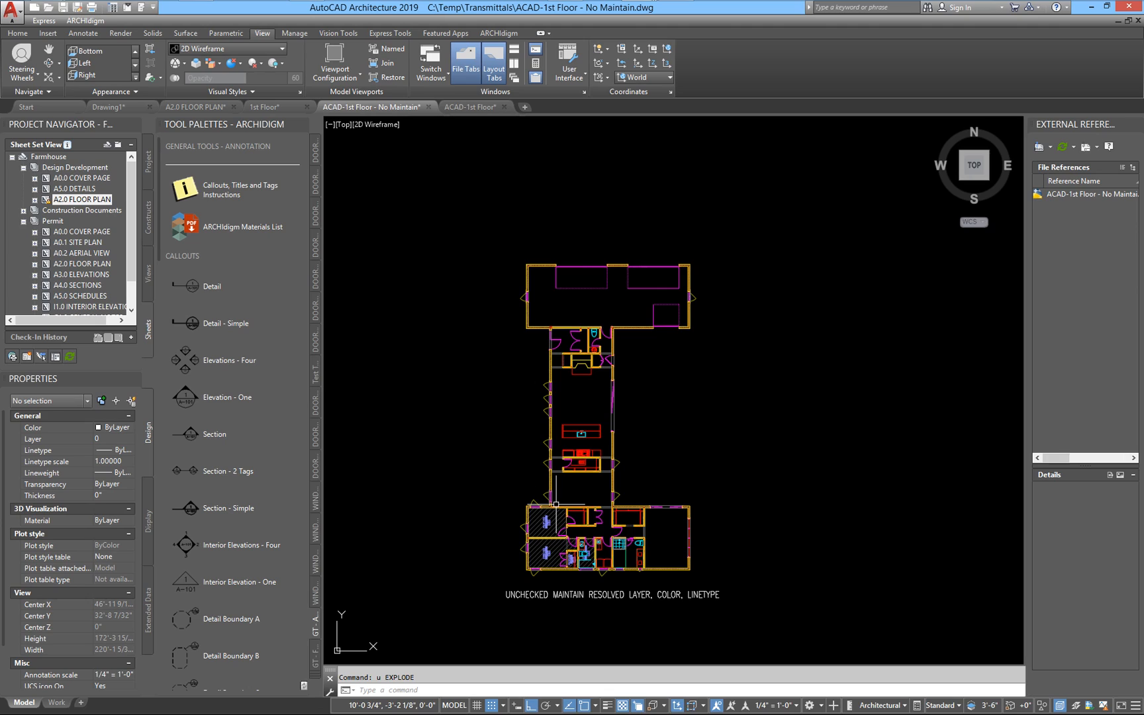
mouse_move(555, 503)
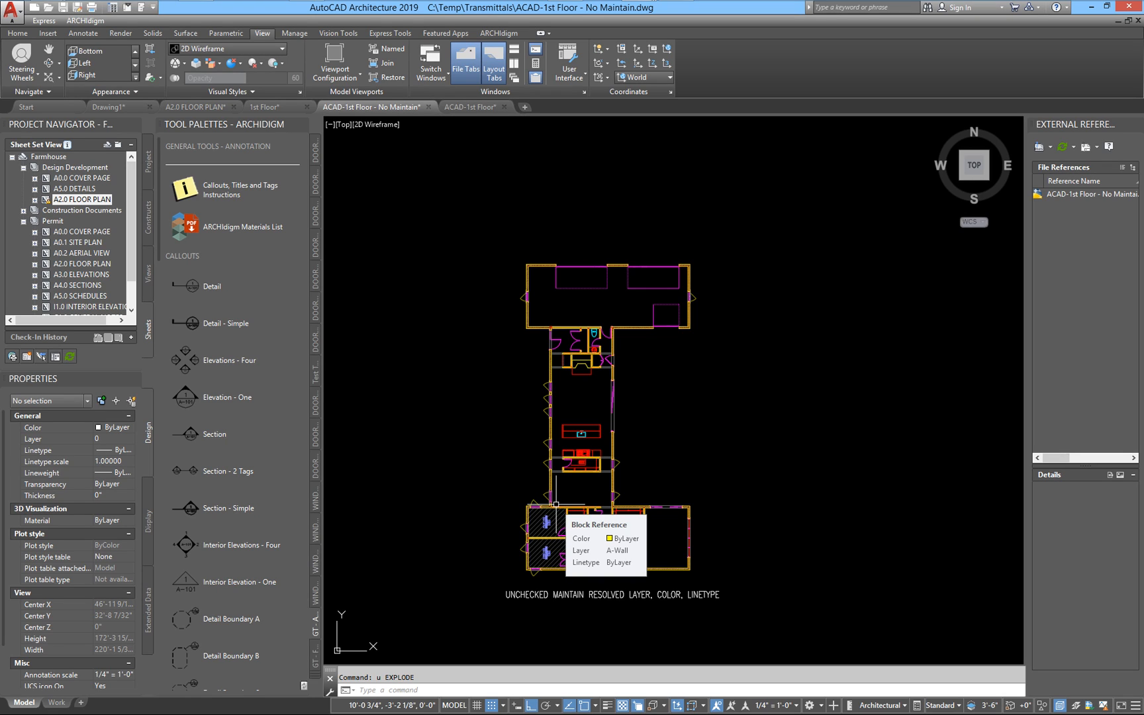
scroll(583, 504, up, 2)
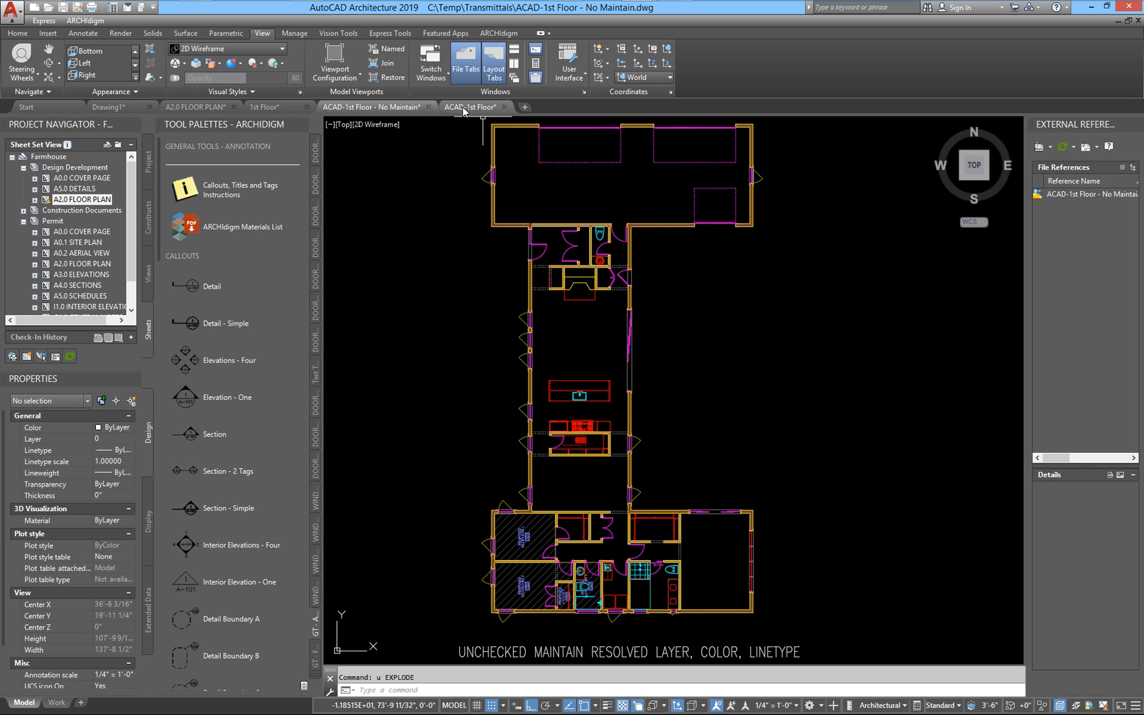
mouse_move(464, 110)
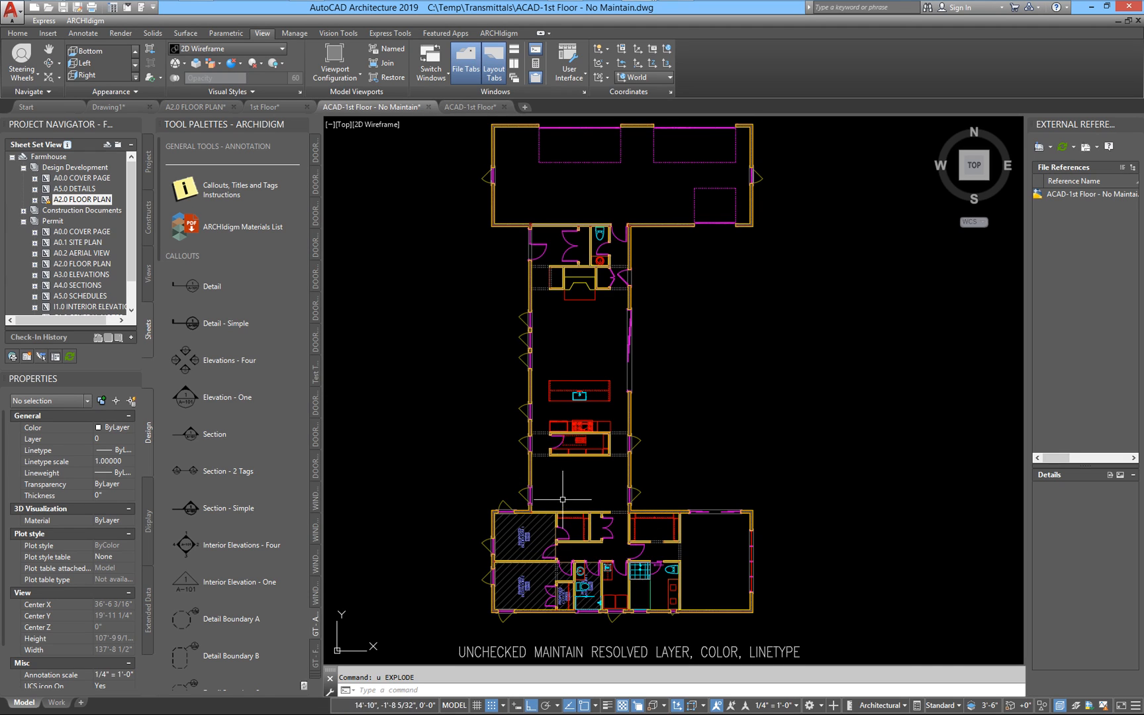
scroll(531, 497, up, 6)
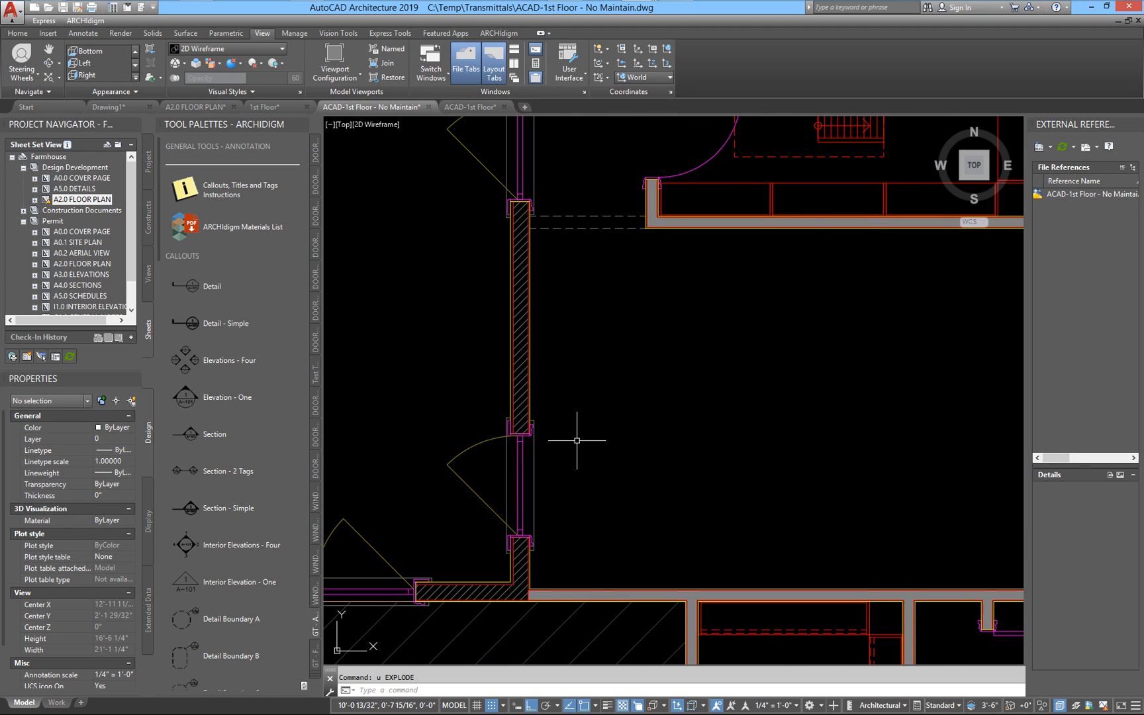
scroll(587, 441, down, 2)
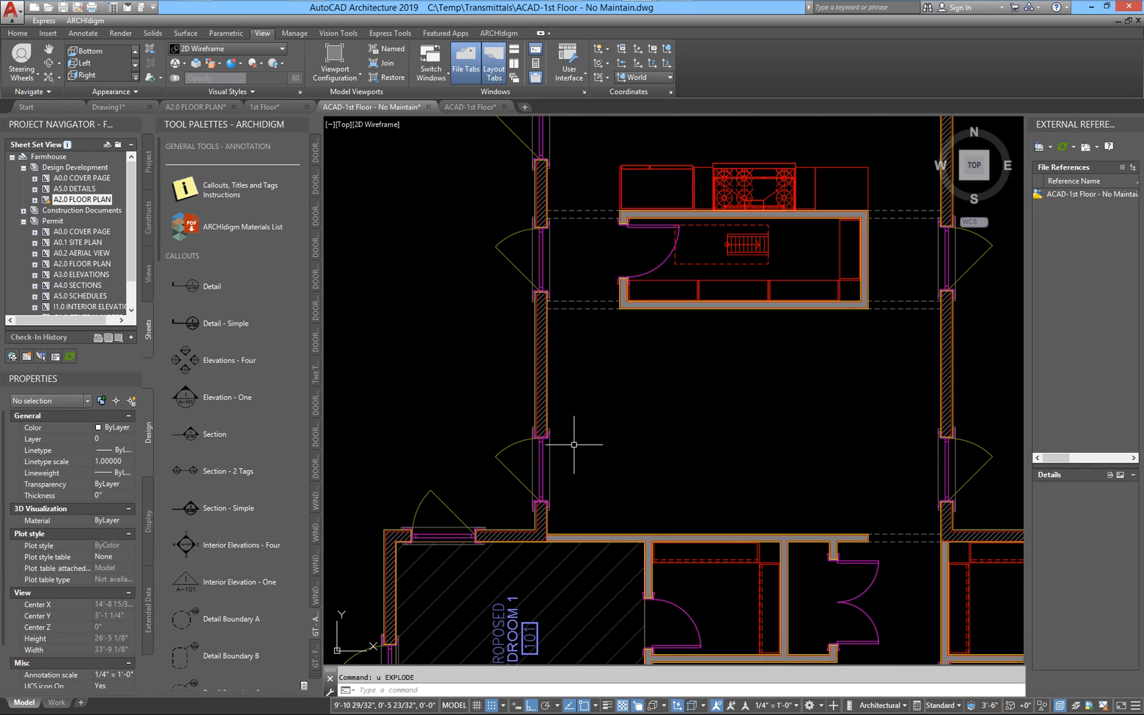
Switch to the ACAD-1st Floor drawing and examine its kitchen linework and the overall floor plan
click(470, 107)
scroll(601, 341, down, 6)
middle_drag(605, 351, 601, 558)
scroll(601, 558, down, 2)
scroll(621, 401, up, 6)
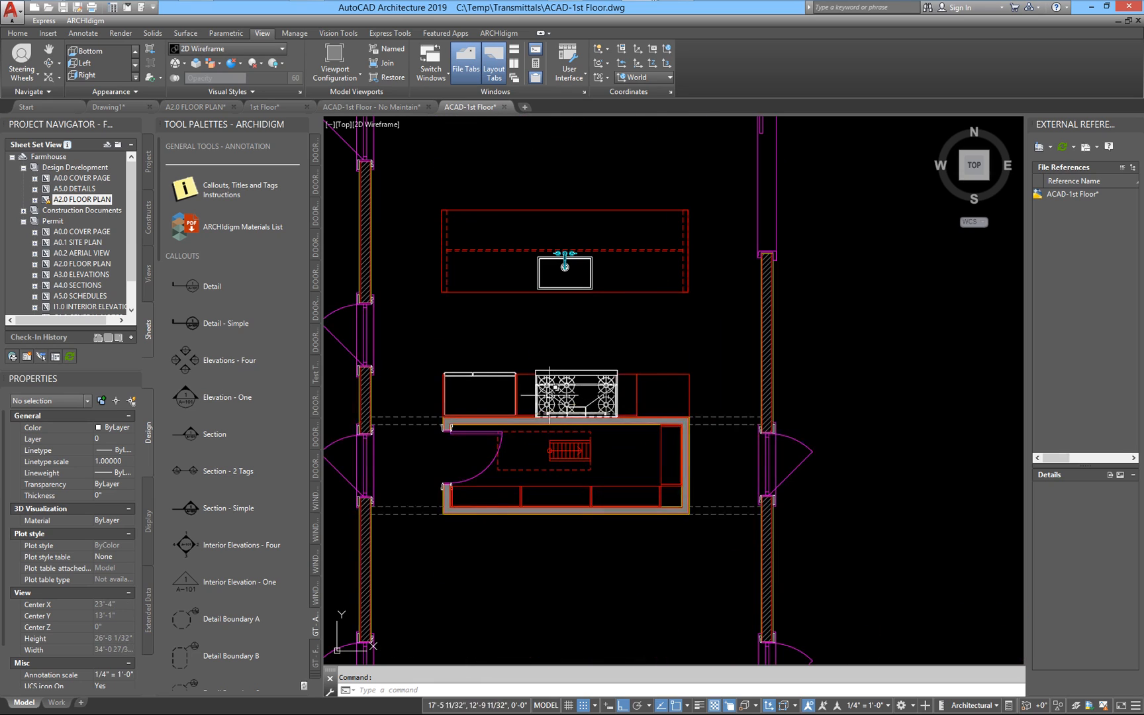
scroll(609, 331, down, 2)
scroll(594, 431, down, 2)
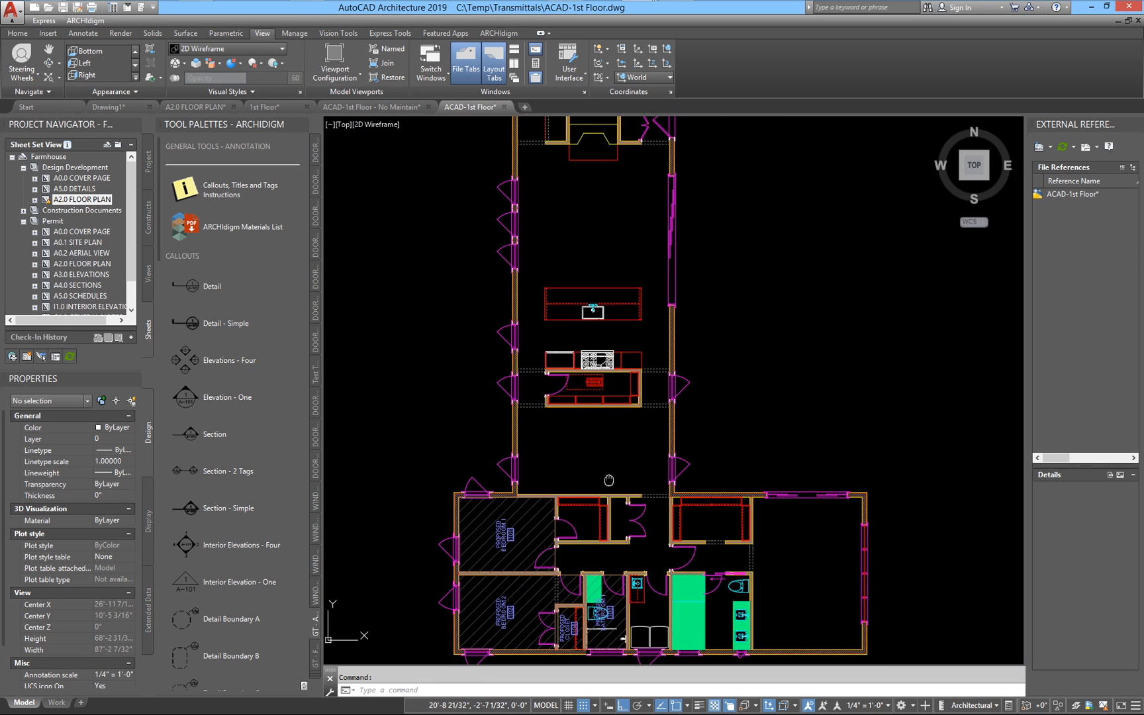
scroll(463, 537, down, 2)
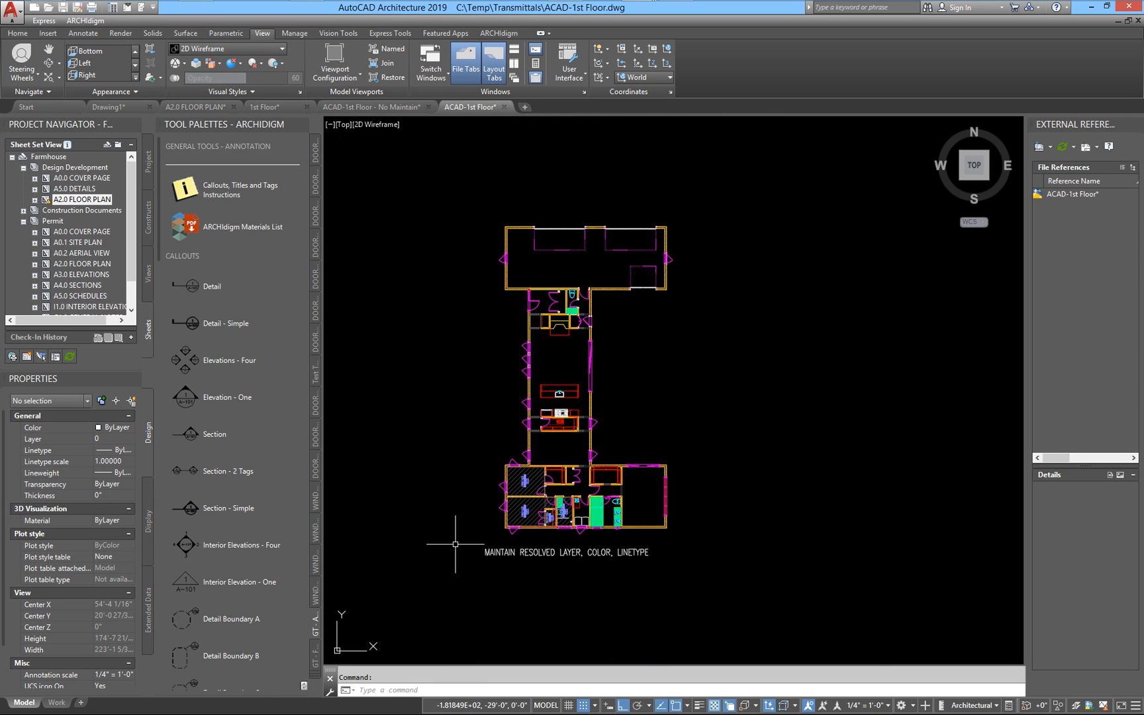
click(458, 541)
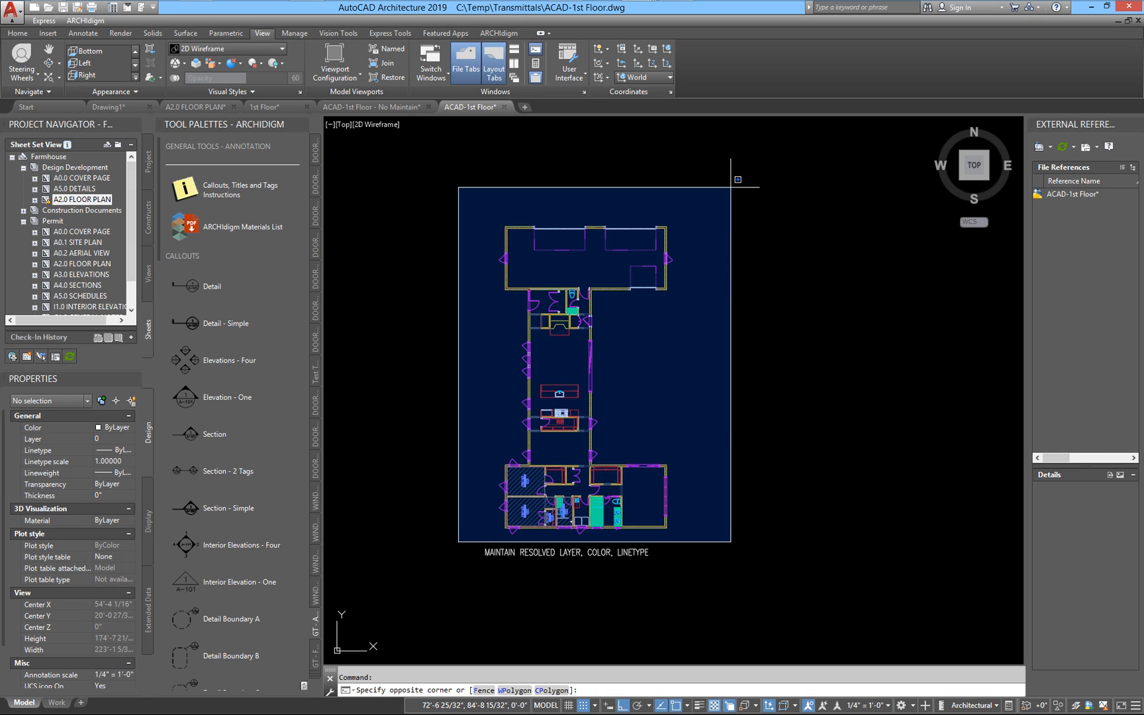
key(Escape)
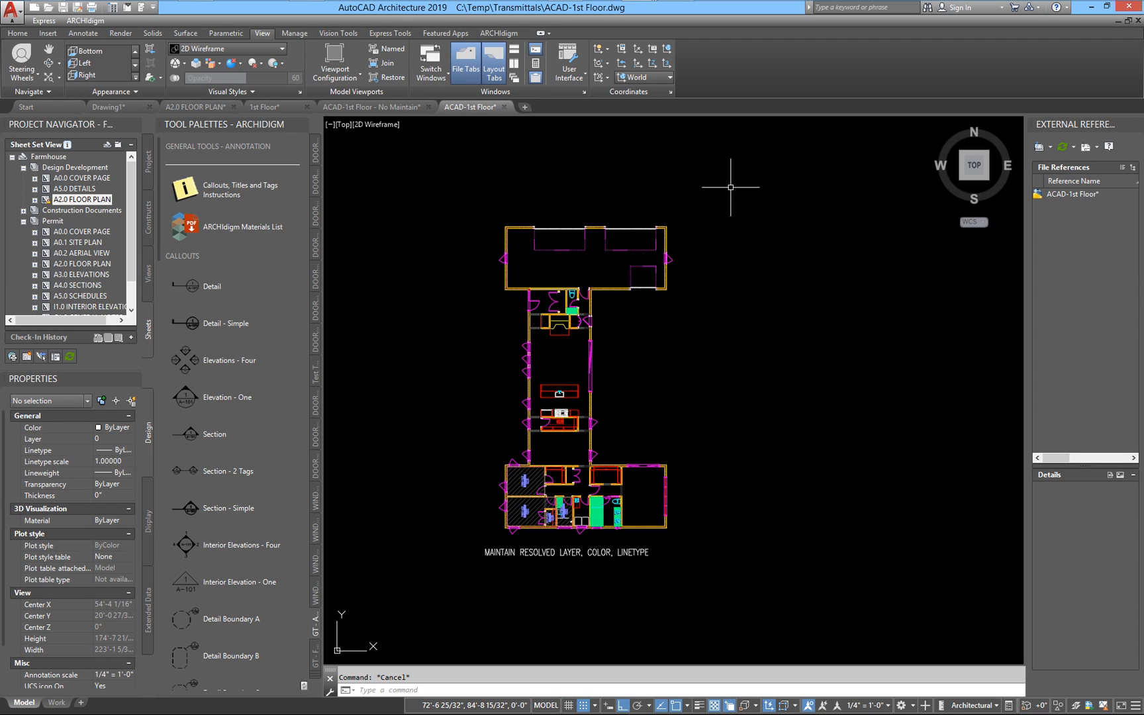
Examine the colors and solid fills of the shower, vanity and other bathroom fixtures, and the kitchen appliance block
scroll(583, 497, up, 4)
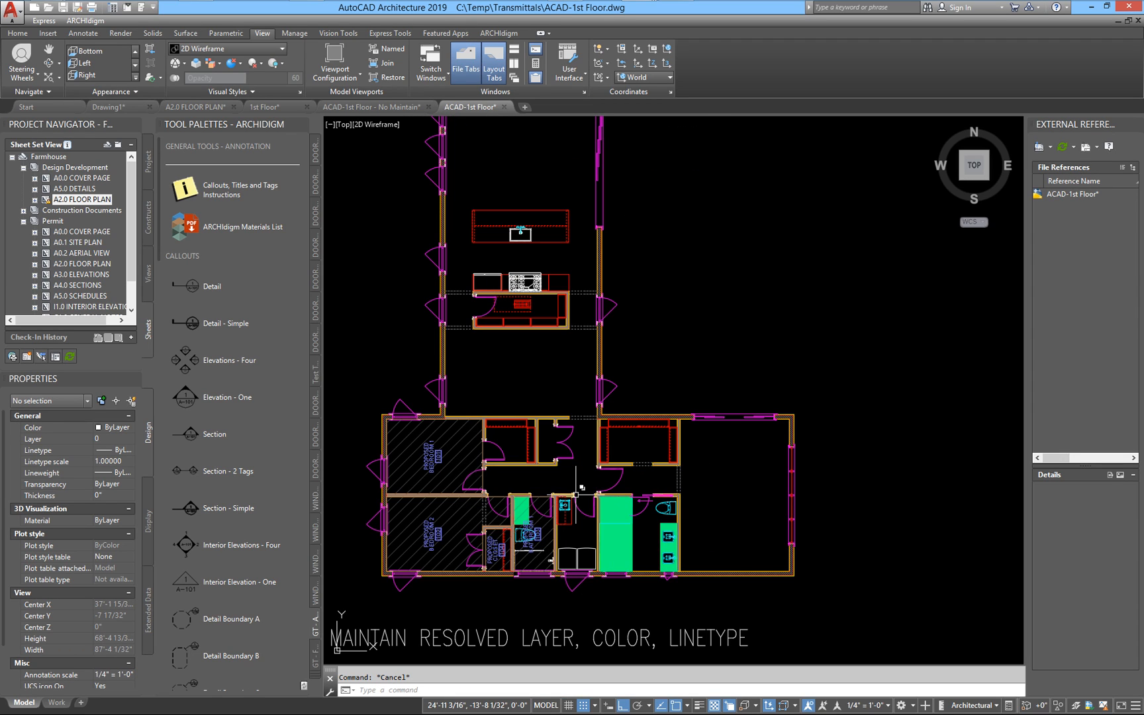
scroll(602, 423, up, 6)
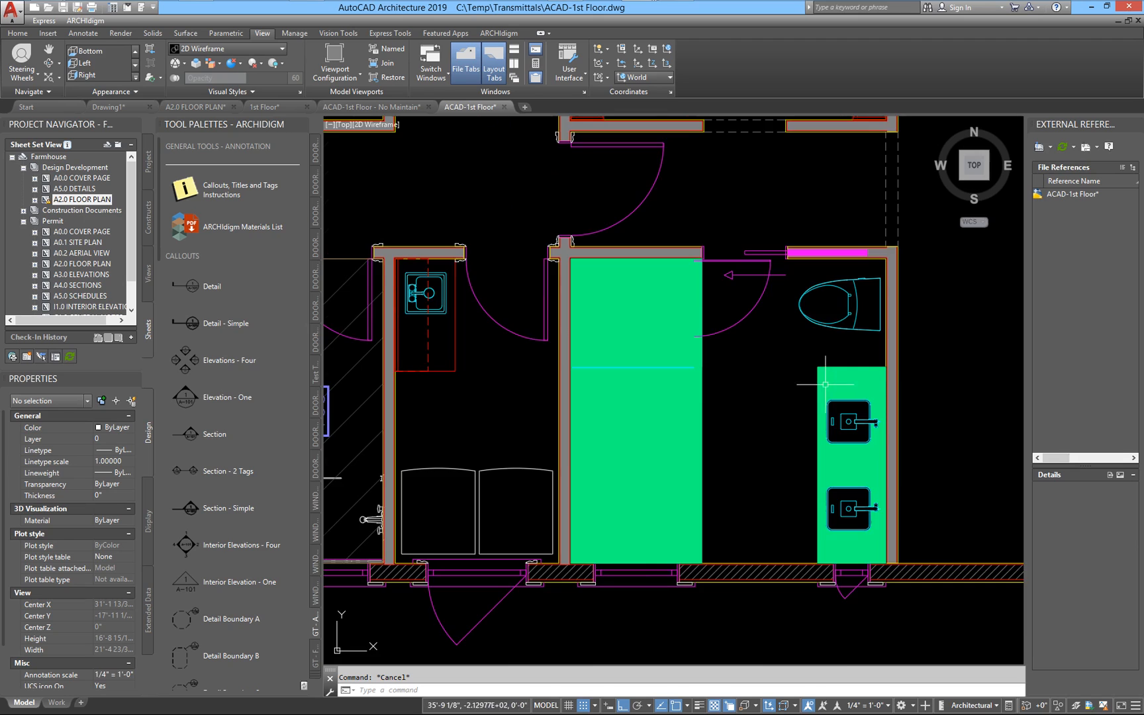
scroll(826, 384, down, 6)
middle_drag(672, 365, 549, 557)
scroll(594, 484, down, 2)
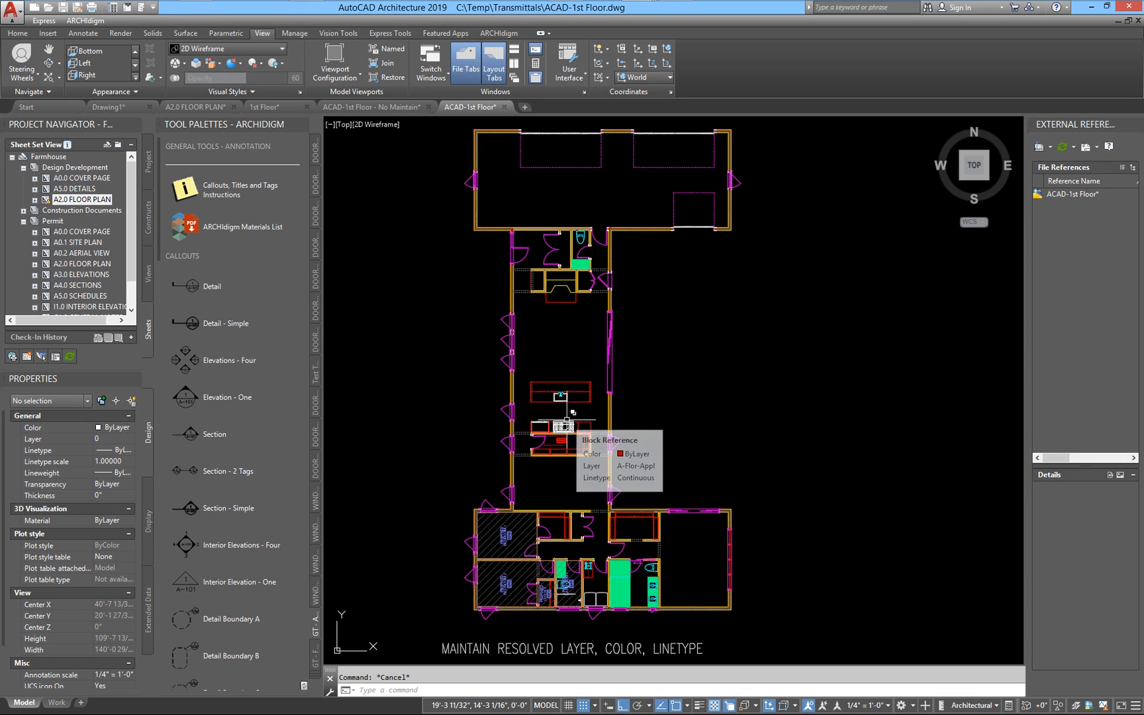
Review the publishing options for the Permit sheet subset, including Publish to PDF, without publishing anything
right_click(57, 221)
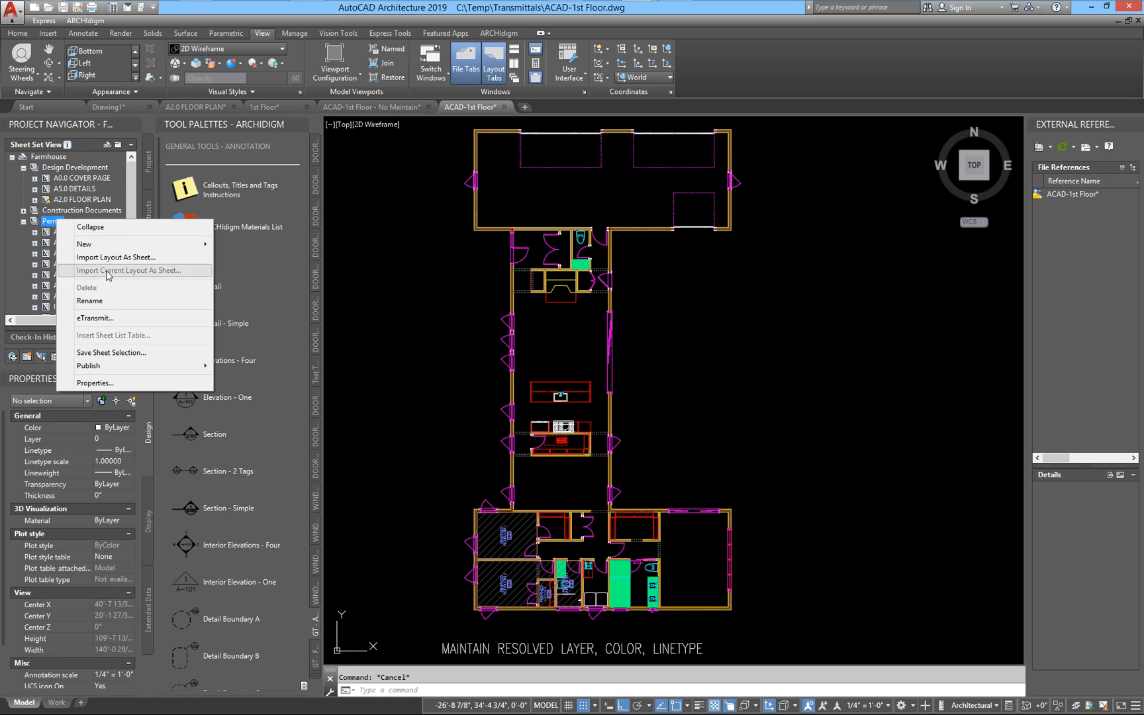
right_click(46, 224)
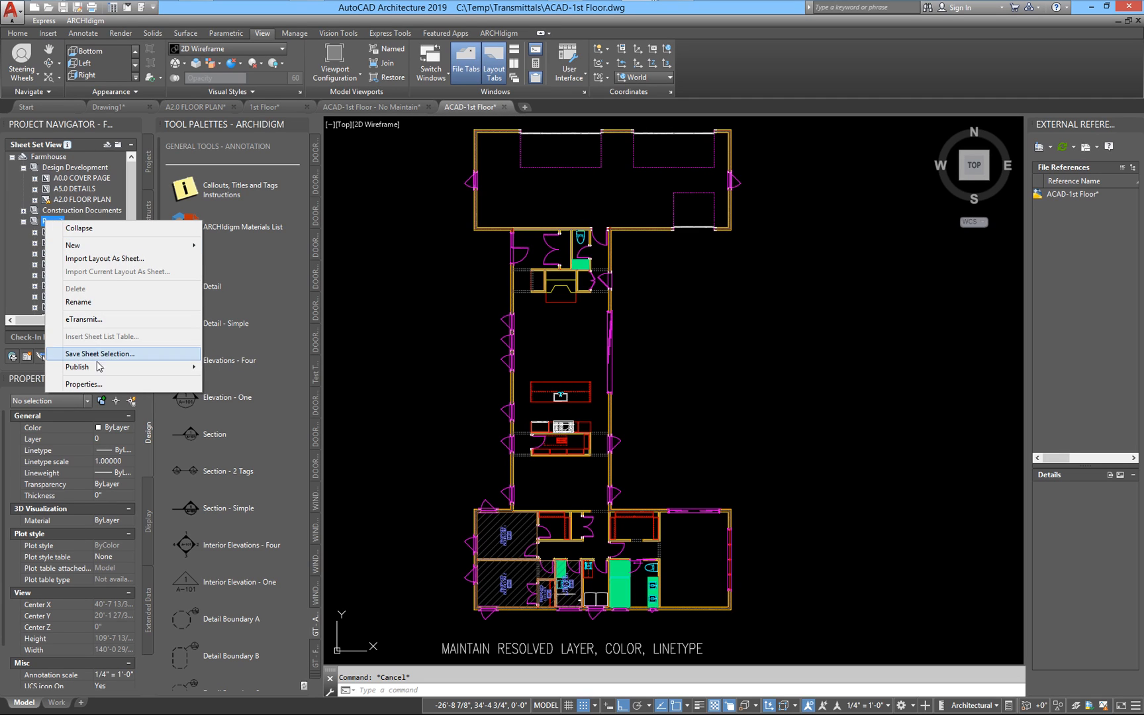
mouse_move(100, 368)
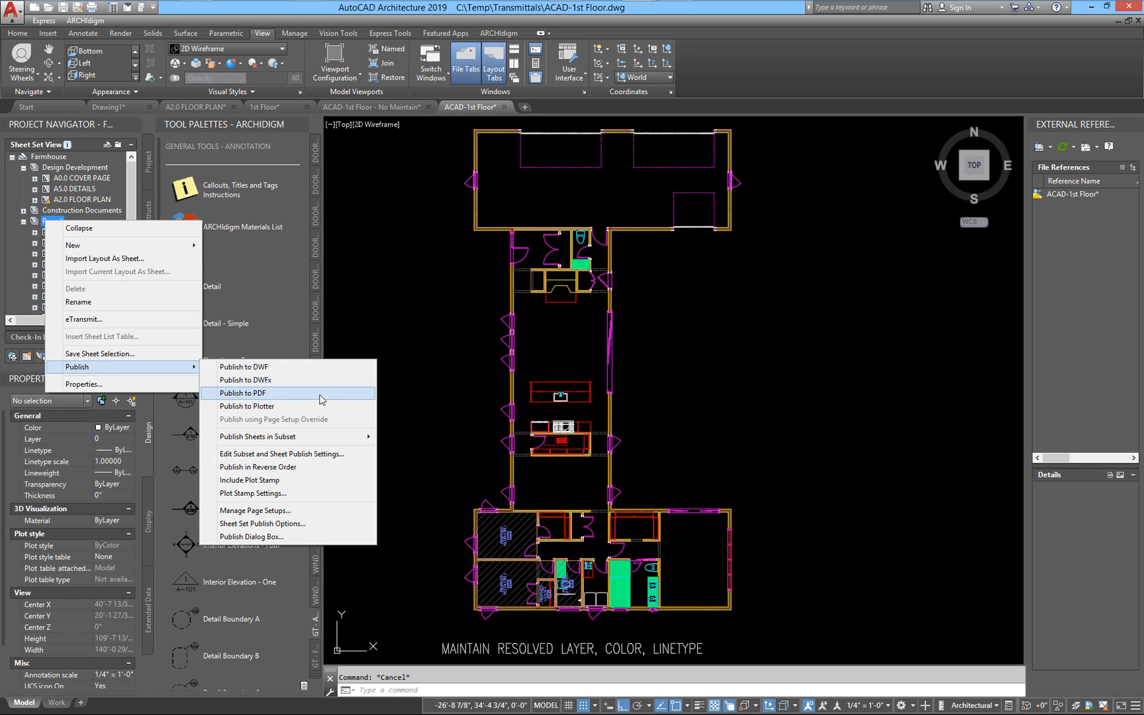
click(750, 380)
key(Escape)
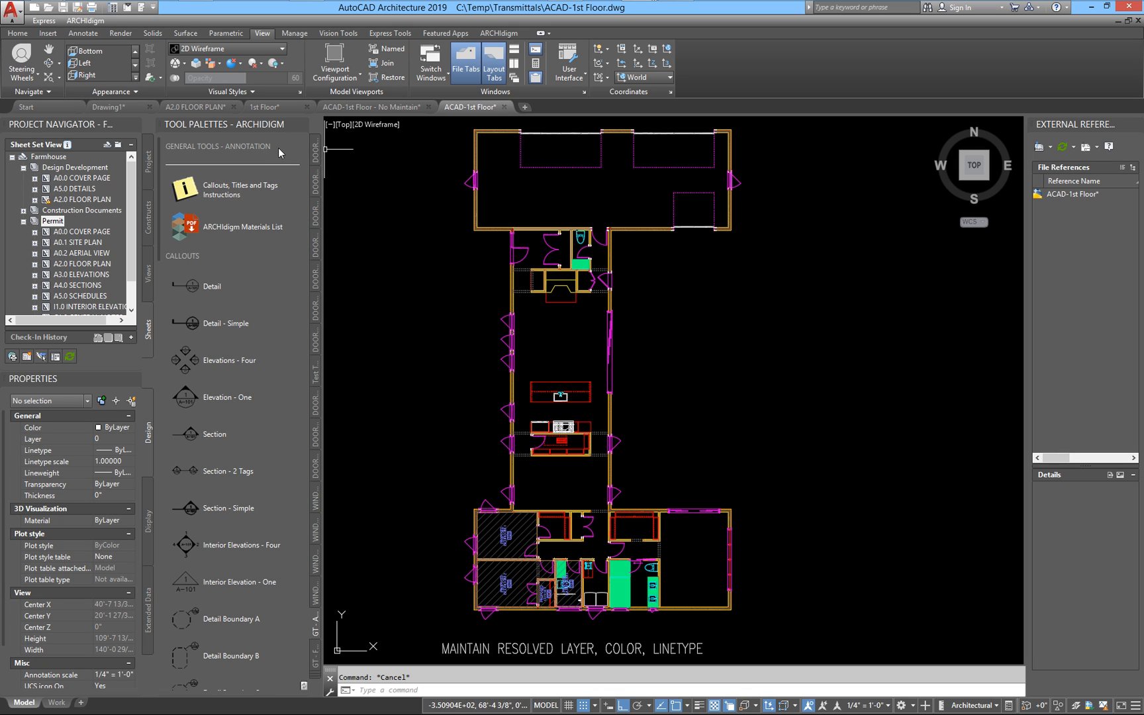
Open the 1st Floor external reference from the A2.0 FLOOR PLAN sheet
click(271, 106)
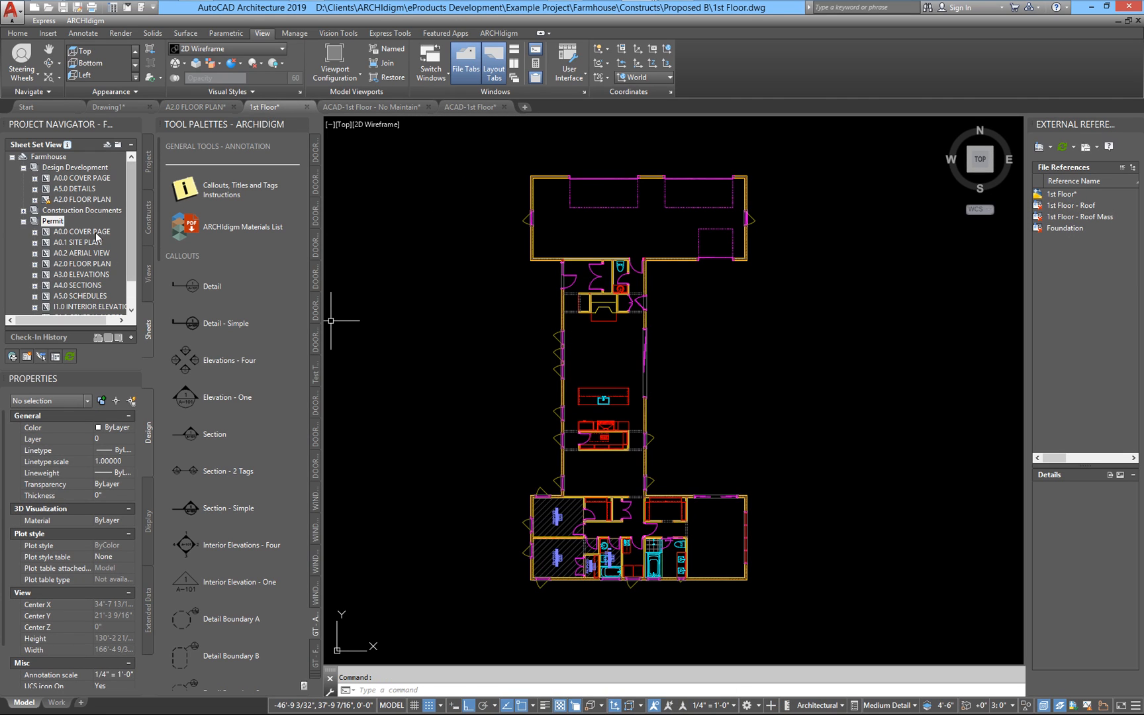
click(179, 107)
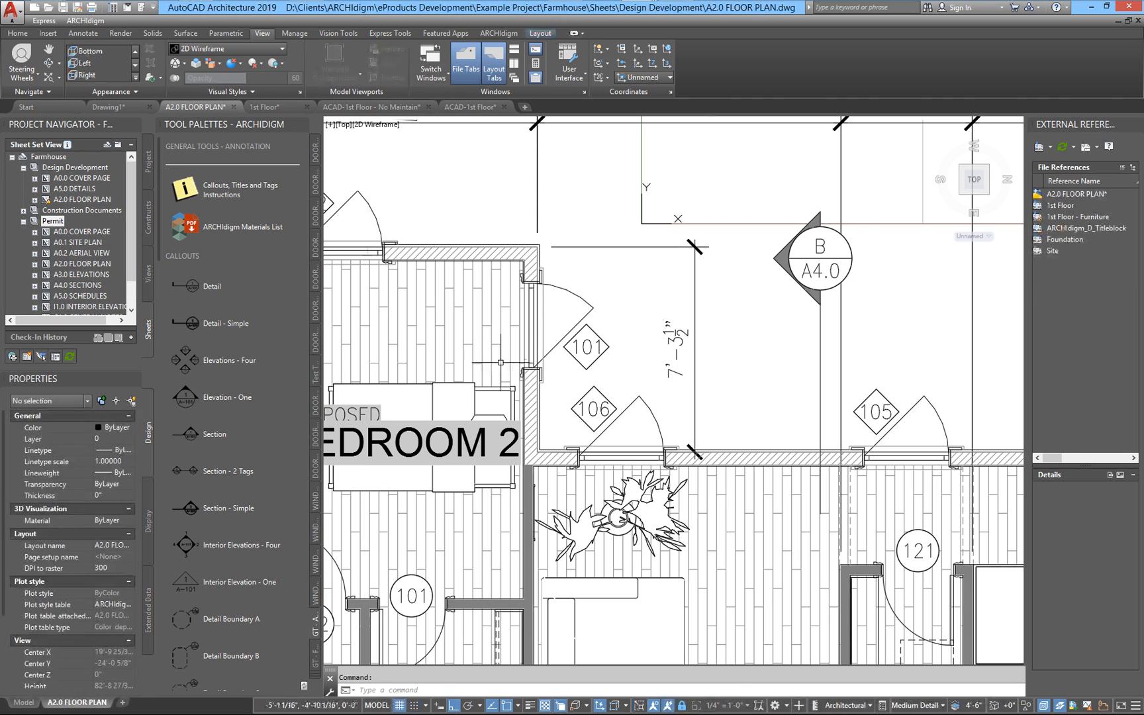
click(556, 413)
click(547, 410)
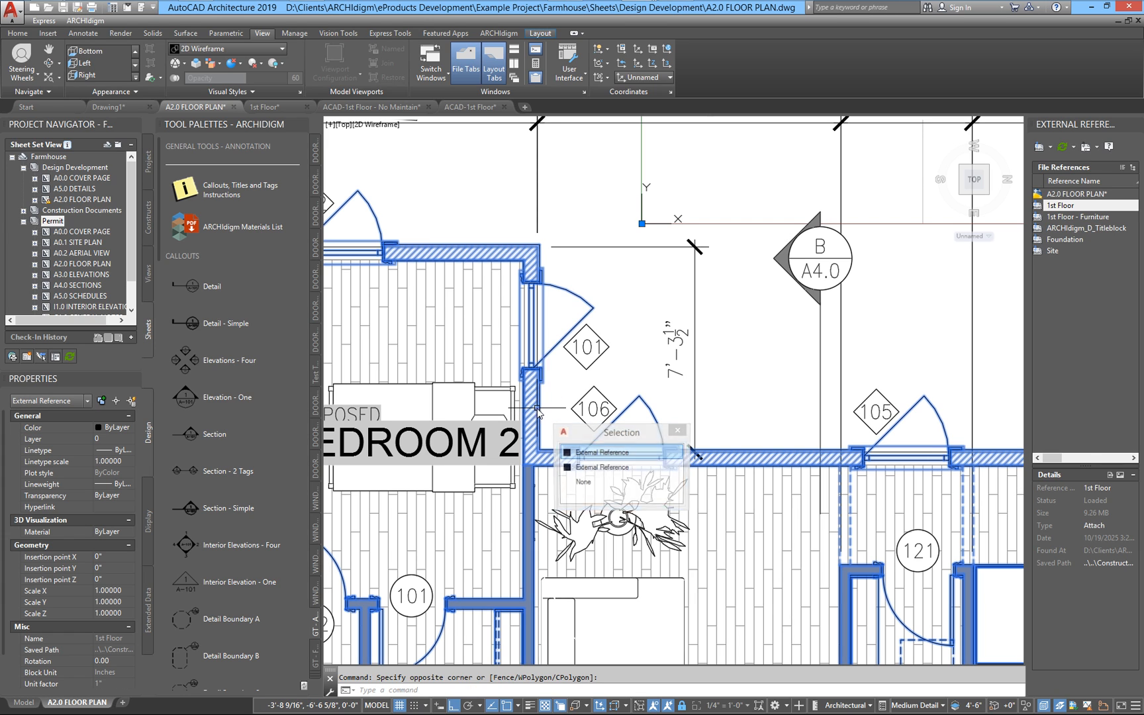
right_click(538, 412)
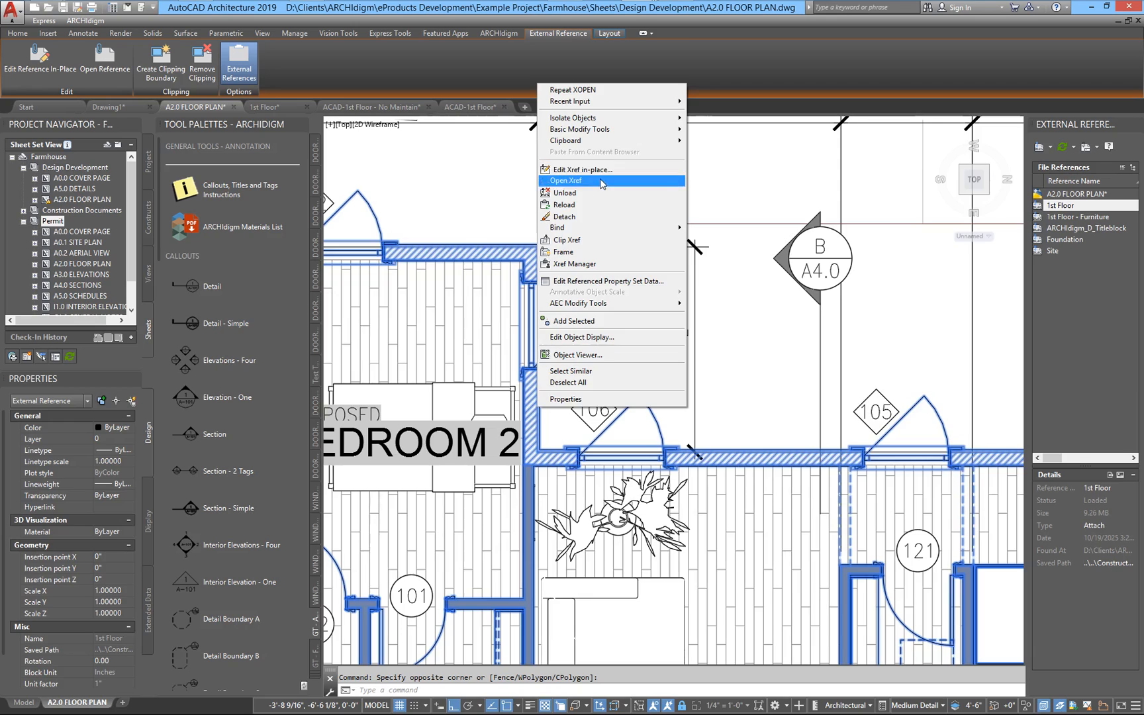
click(582, 180)
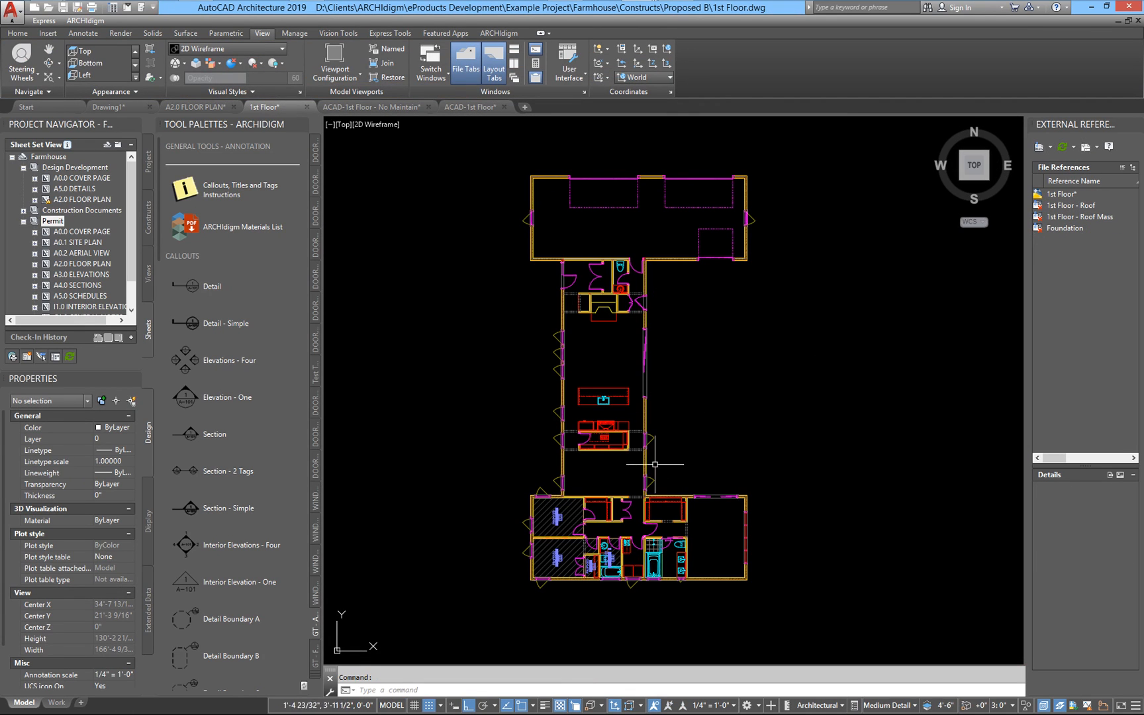
View the 1st Floor construct in 3D, return to the top view and examine the kitchen and bedroom area
shift+middle_drag(606, 486, 784, 376)
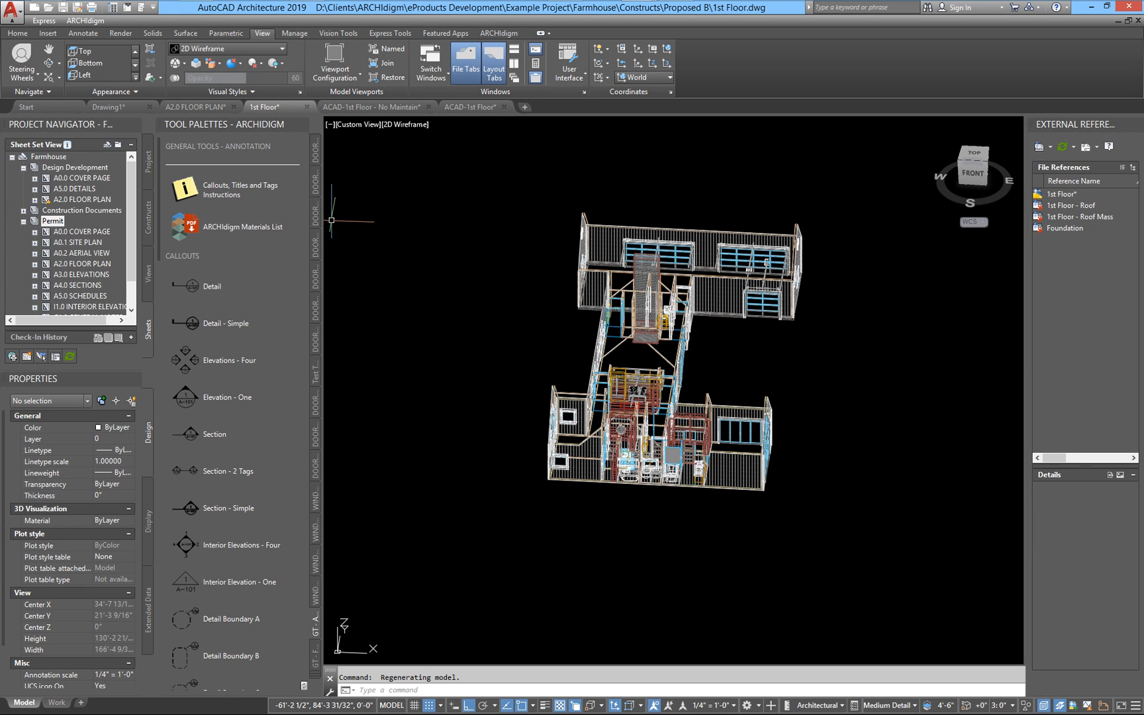
click(972, 210)
scroll(651, 456, up, 3)
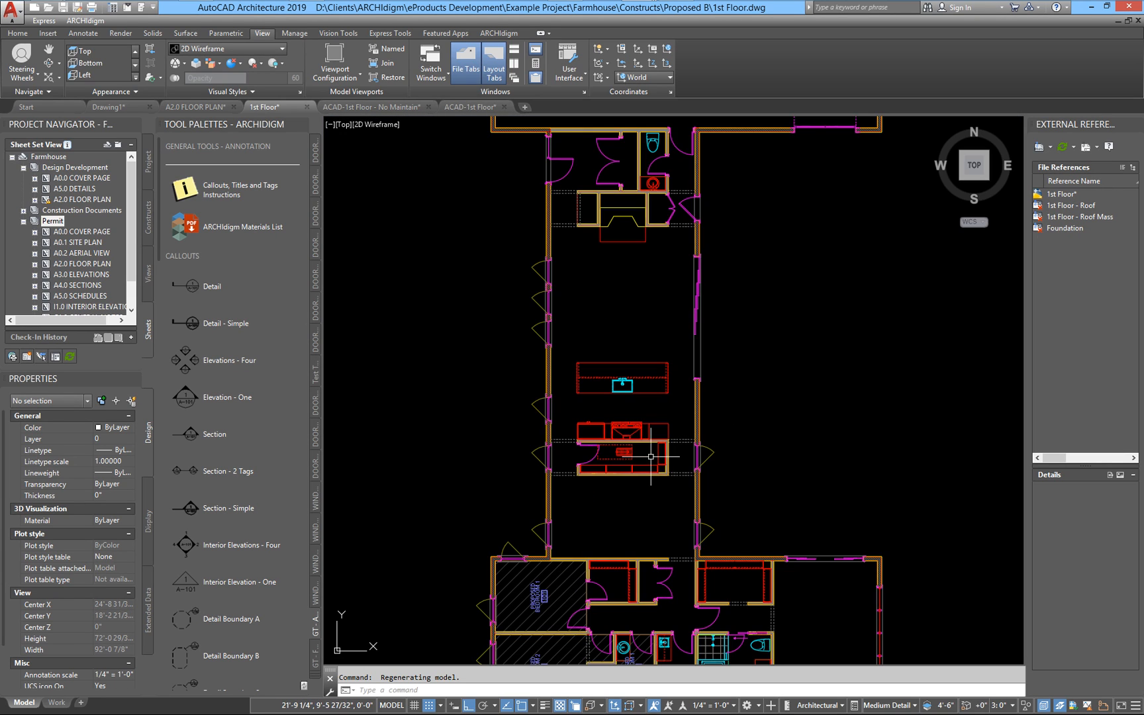
middle_drag(651, 456, 619, 346)
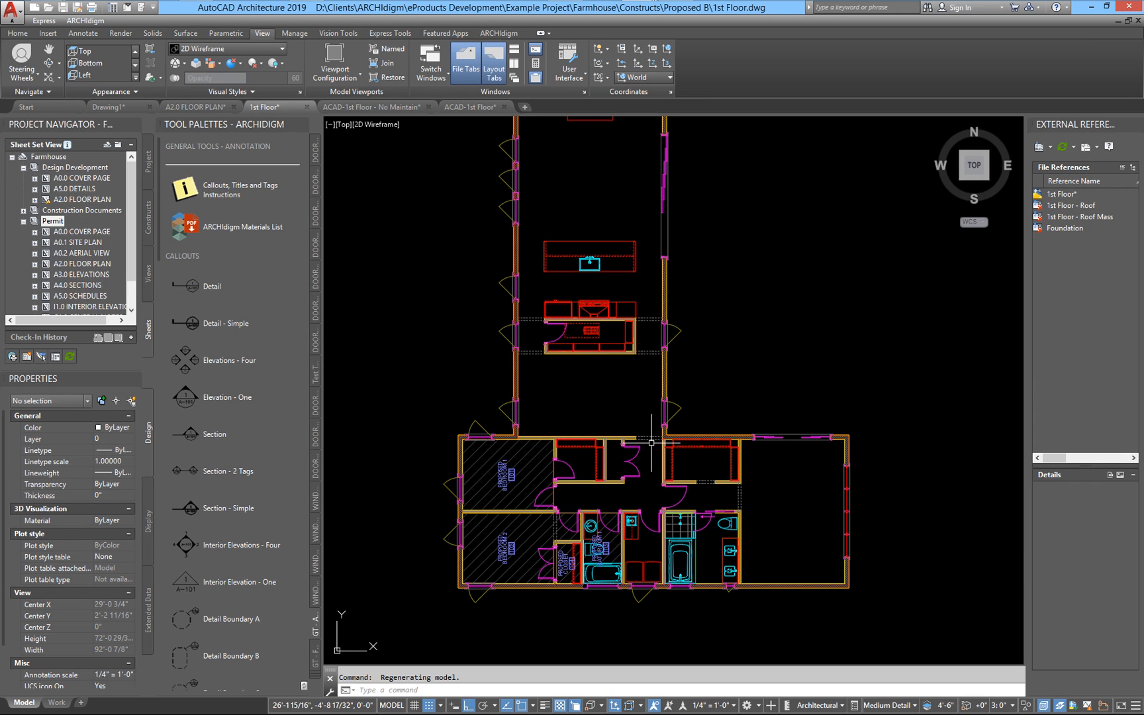
Examine the bathroom, laundry and master bath fixtures in the 1st Floor construct
middle_drag(676, 447, 682, 358)
scroll(616, 452, up, 6)
middle_drag(639, 595, 626, 540)
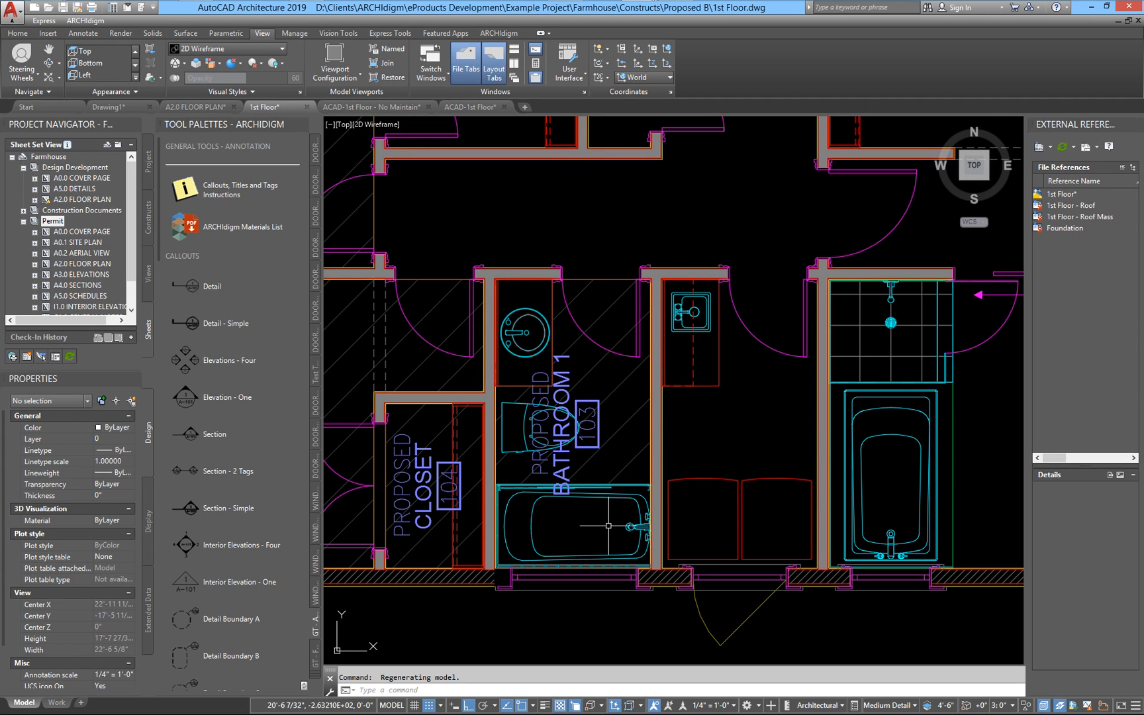
scroll(803, 465, down, 3)
scroll(662, 371, down, 2)
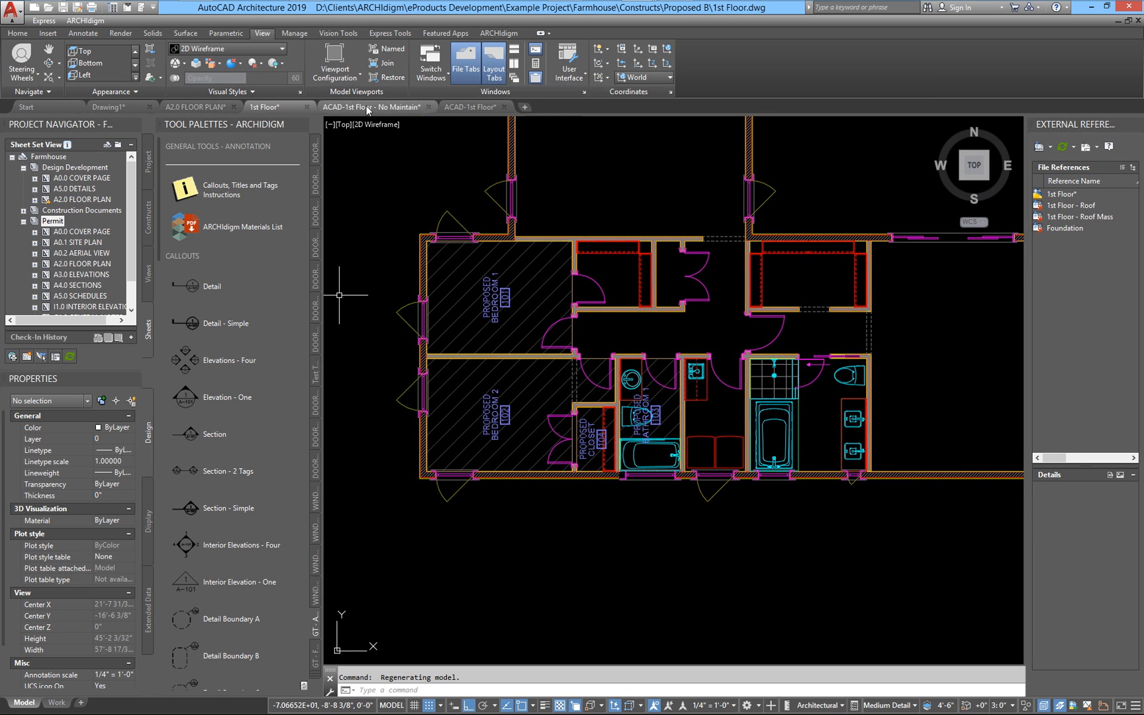
Look over the master suite, patio, foyer and garage on the A2.0 FLOOR PLAN sheet
click(195, 107)
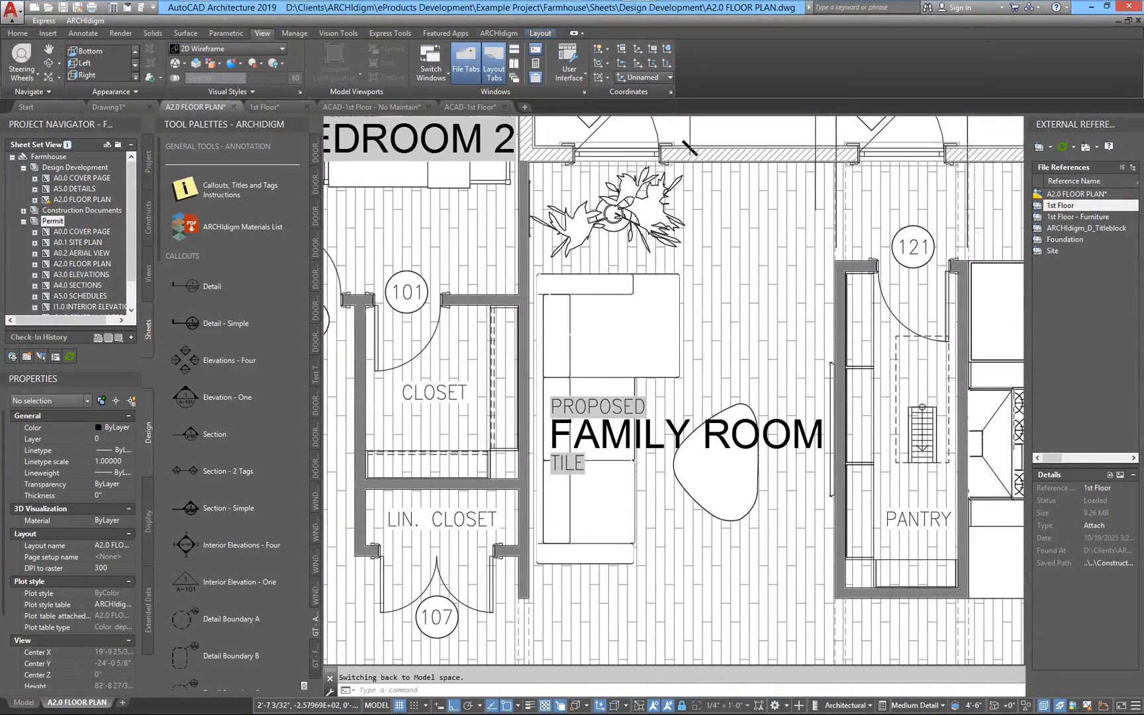
scroll(615, 589, down, 2)
middle_drag(616, 590, 843, 131)
double_click(540, 403)
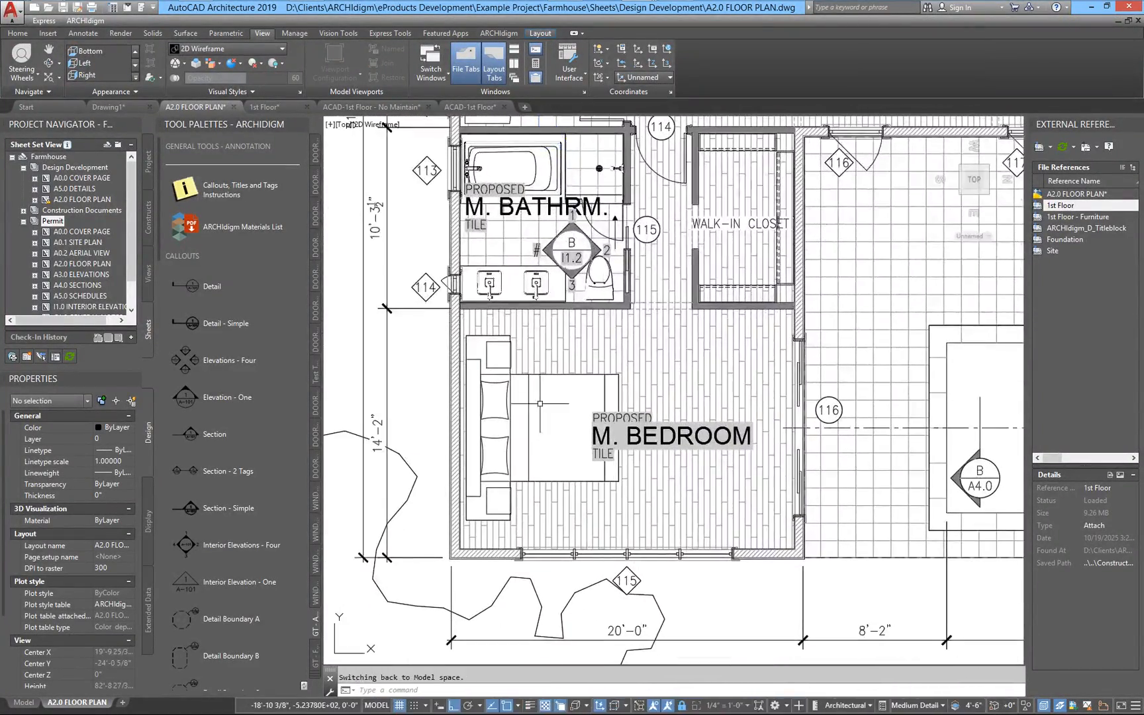
scroll(533, 414, down, 4)
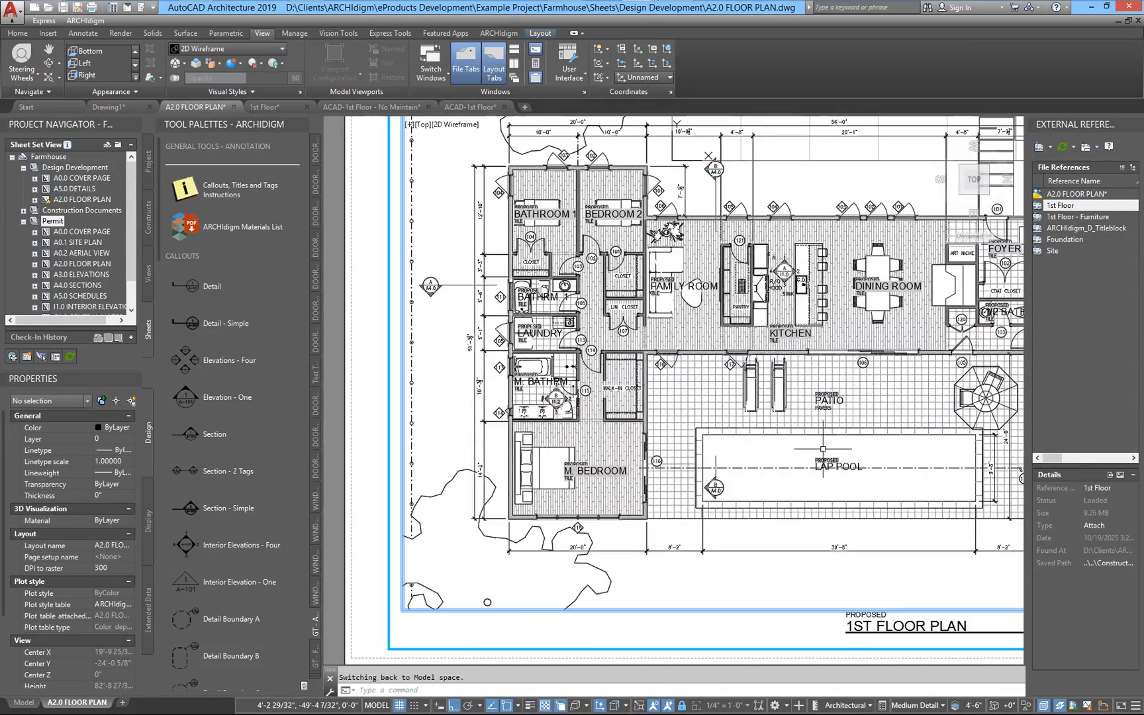
middle_drag(850, 429, 378, 500)
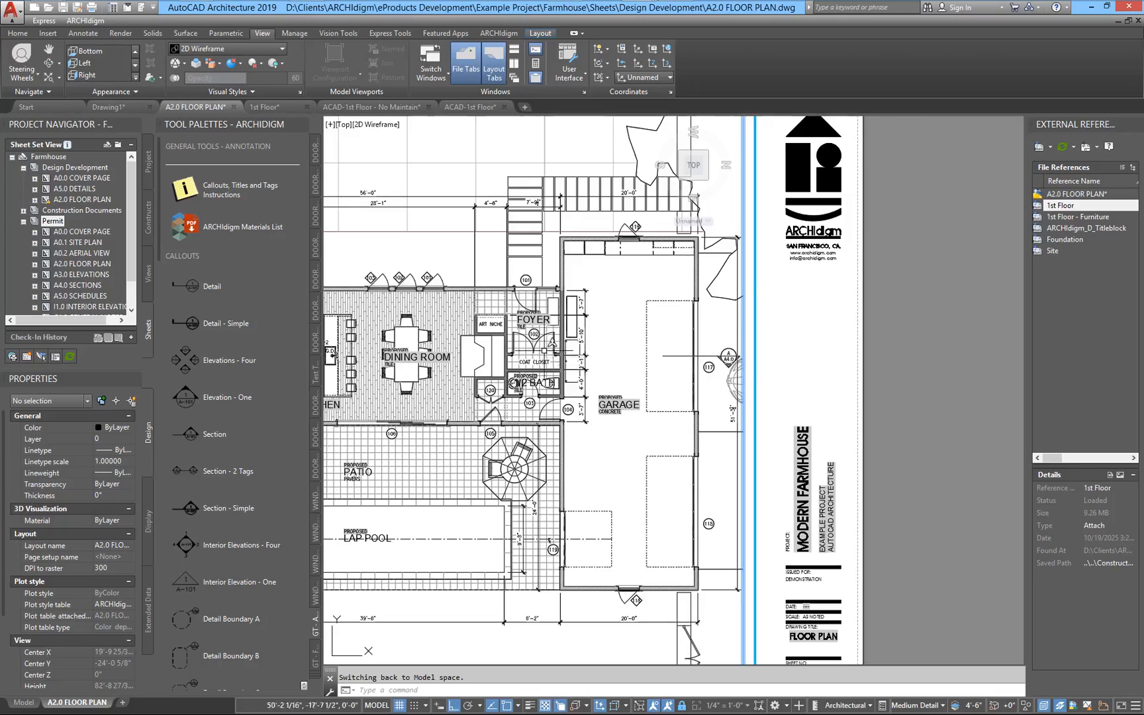
scroll(581, 376, down, 3)
Examine the Bedroom 2 and closet area and the exterior wall along the family room on the sheet
scroll(704, 503, up, 8)
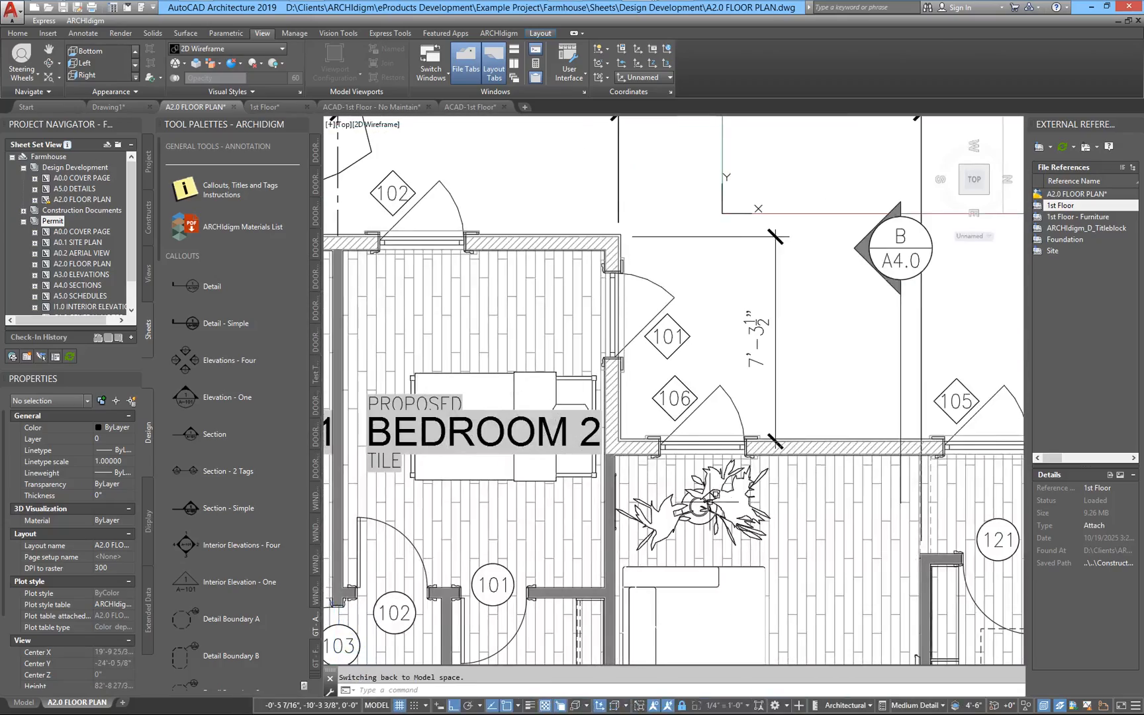
scroll(700, 505, down, 2)
scroll(679, 475, down, 4)
scroll(626, 519, up, 6)
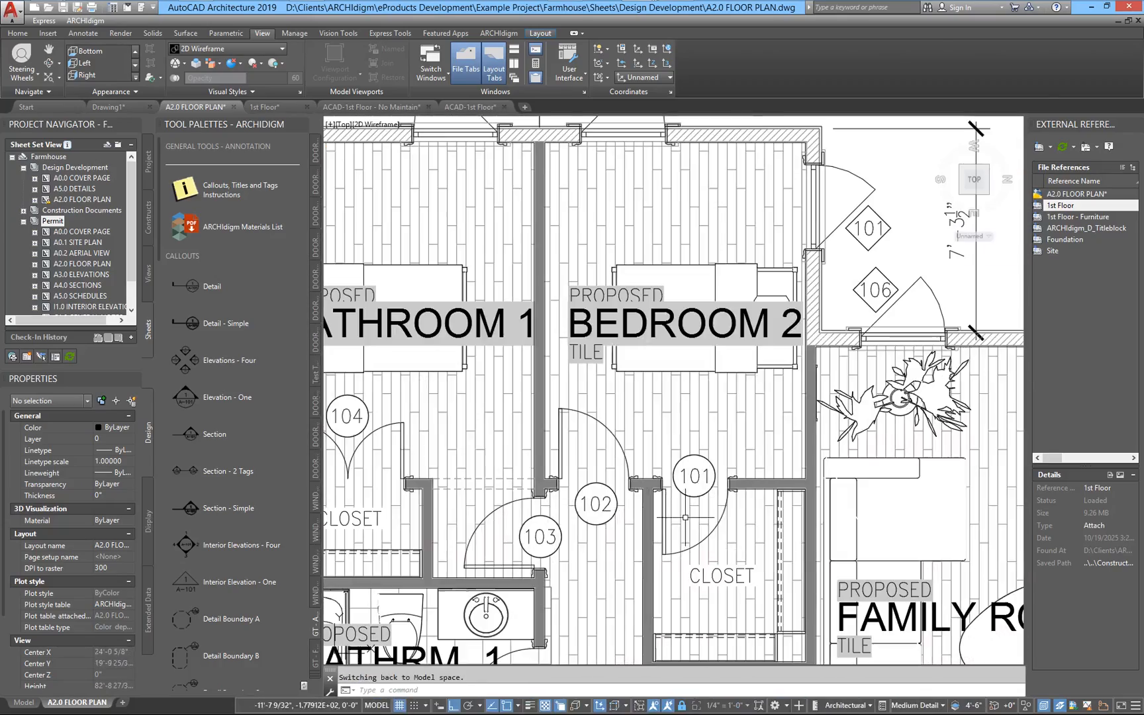
middle_drag(718, 499, 644, 476)
middle_drag(870, 344, 344, 524)
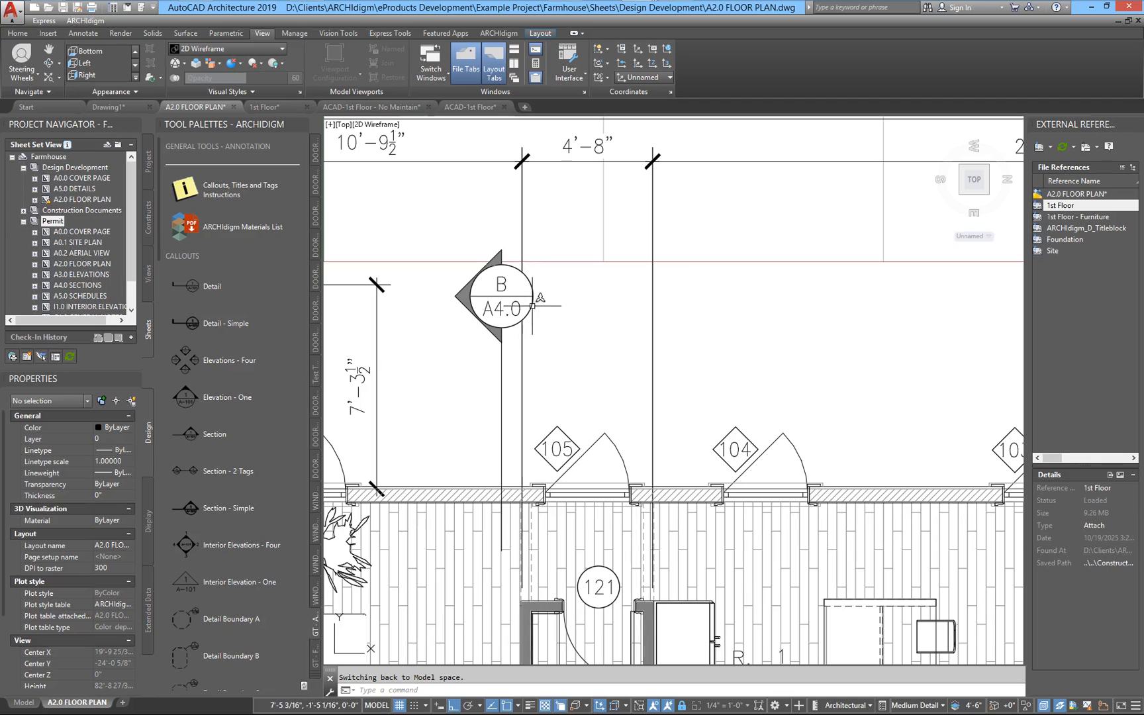
scroll(589, 358, down, 2)
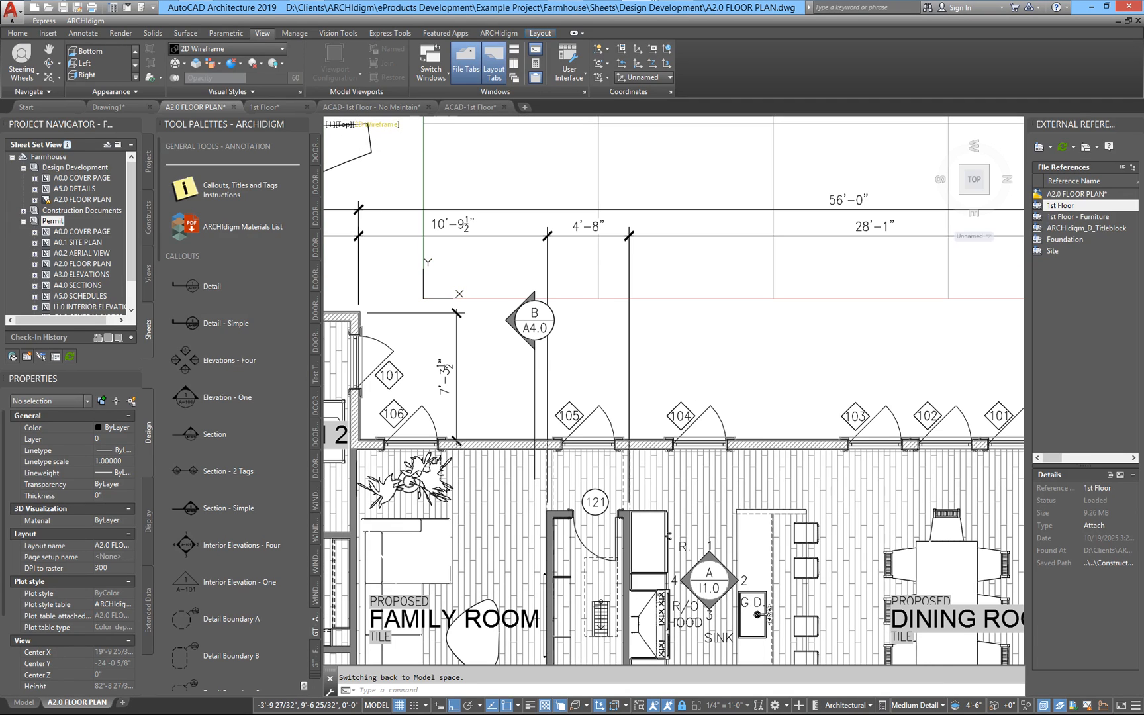
View the ACAD-1st Floor and ACAD-1st Floor - No Maintain exports, and return to the 1st Floor construct
click(455, 109)
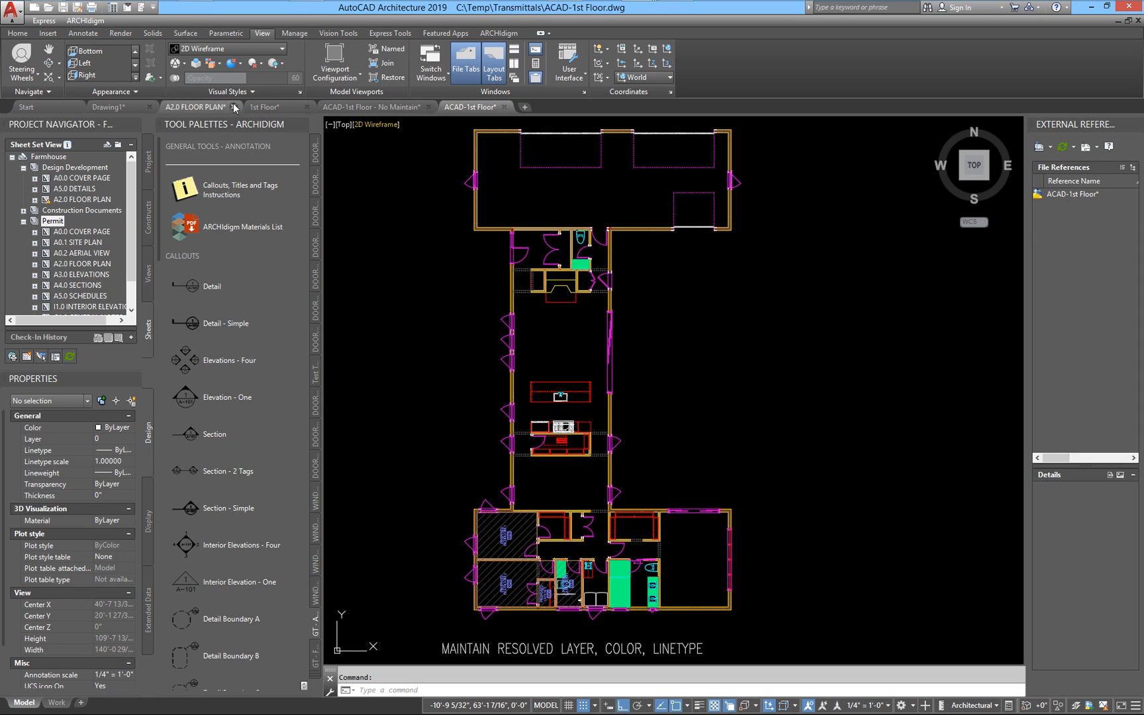
click(383, 107)
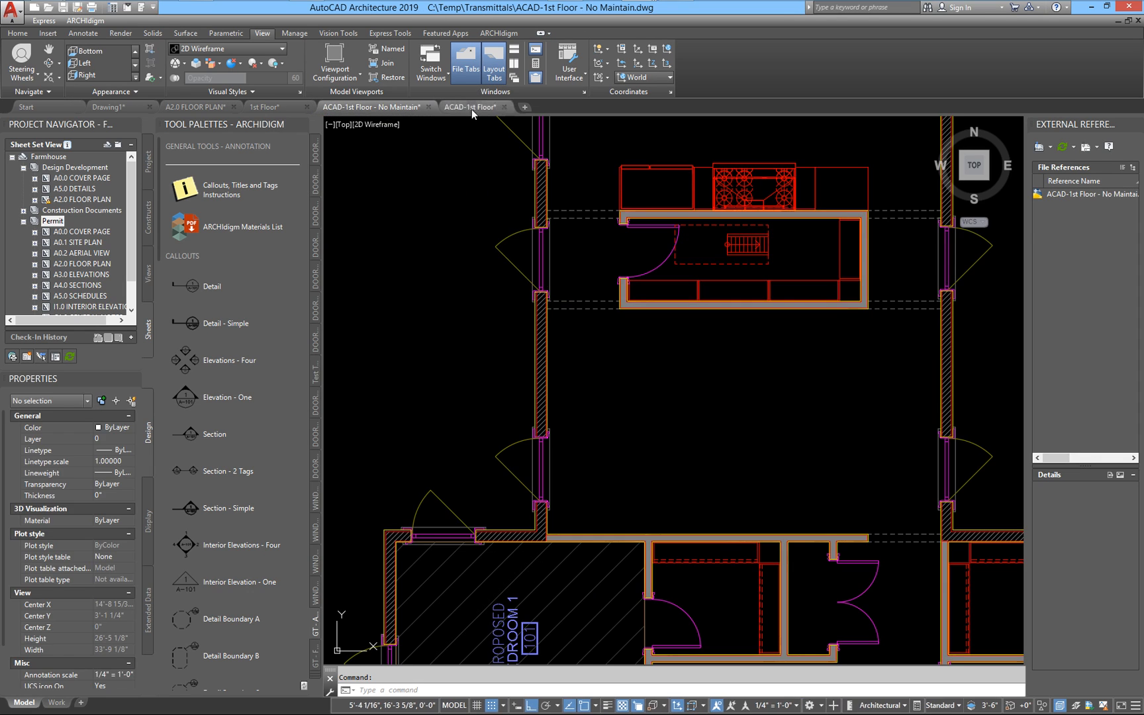
click(276, 107)
Open the AEC polygon styles of the 1st Floor construct with the AECPOLYGONSTYLE command
scroll(719, 472, up, 4)
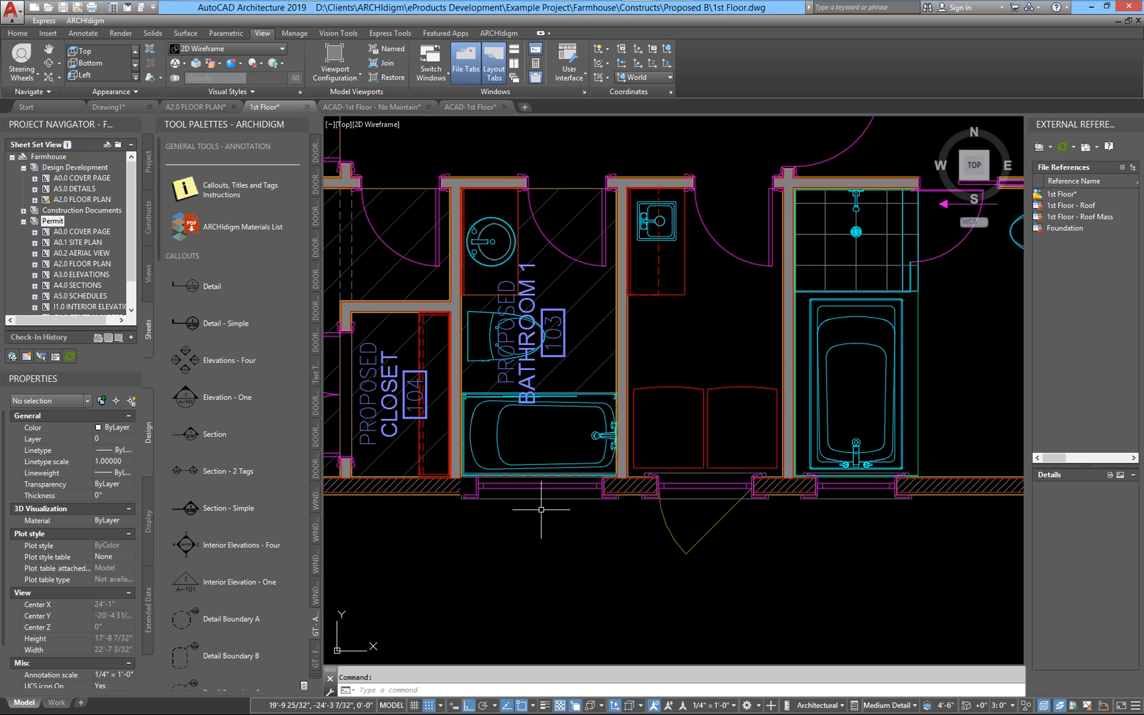
text(ea)
text(cpolygonstyle)
key(Return)
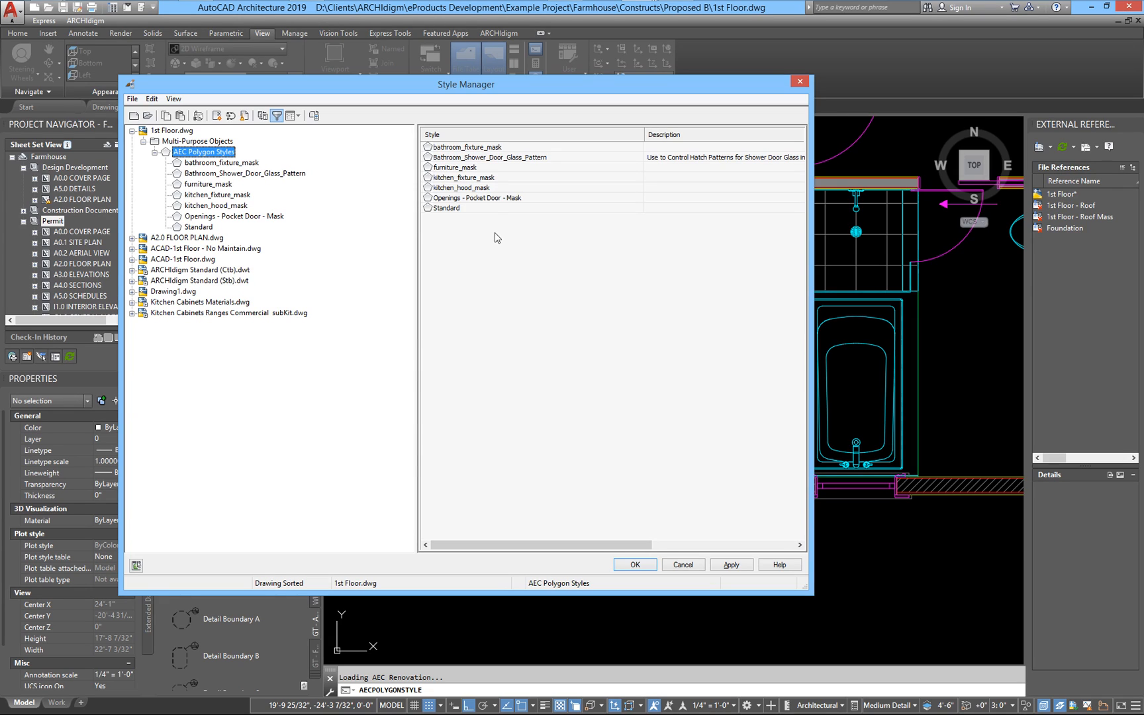
Turn off the background mask in the bathroom_fixture_mask and furniture_mask polygon styles, checking the shower door glass style too
double_click(471, 148)
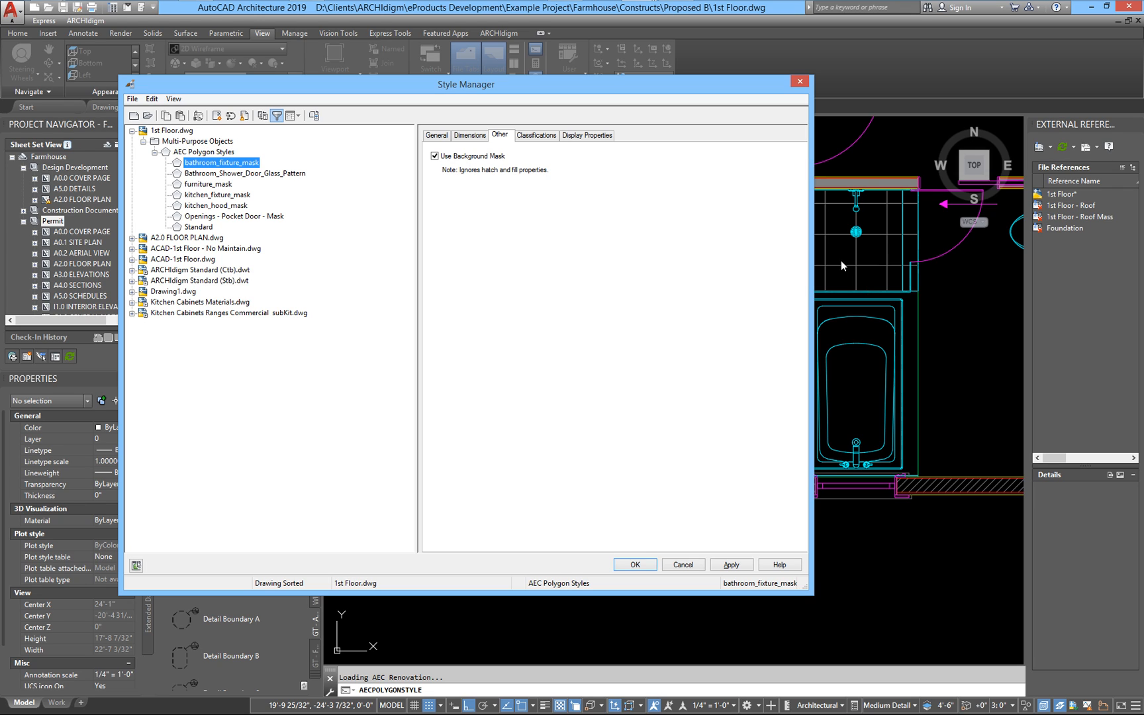
click(441, 157)
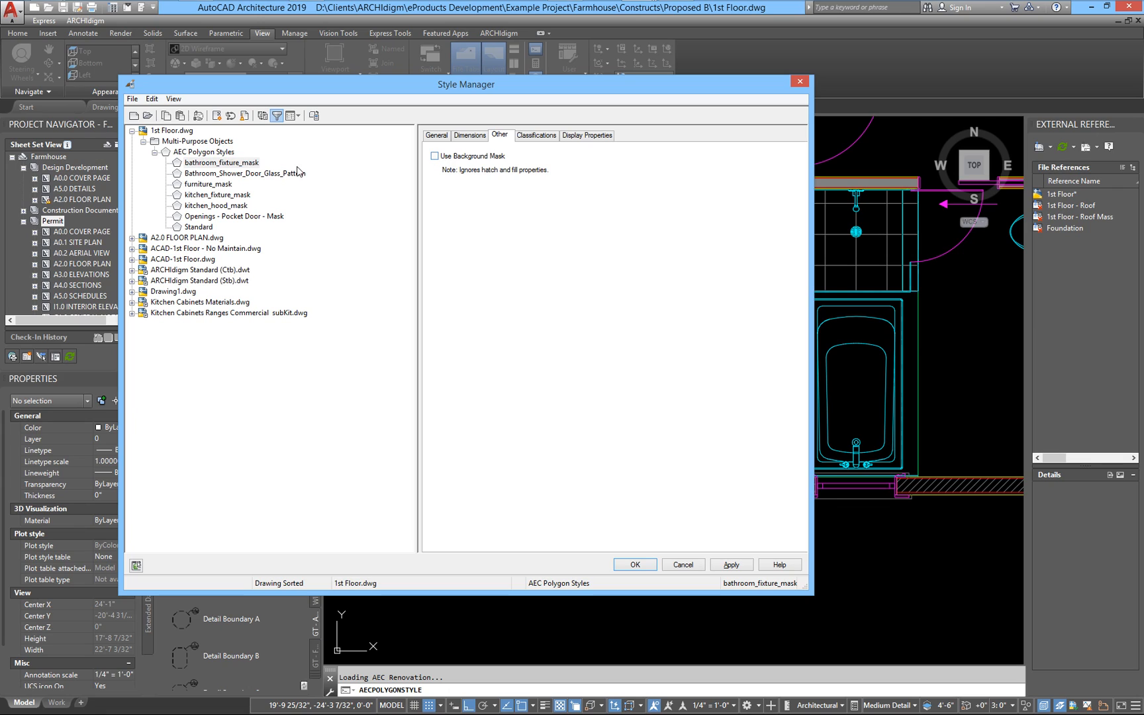
click(266, 172)
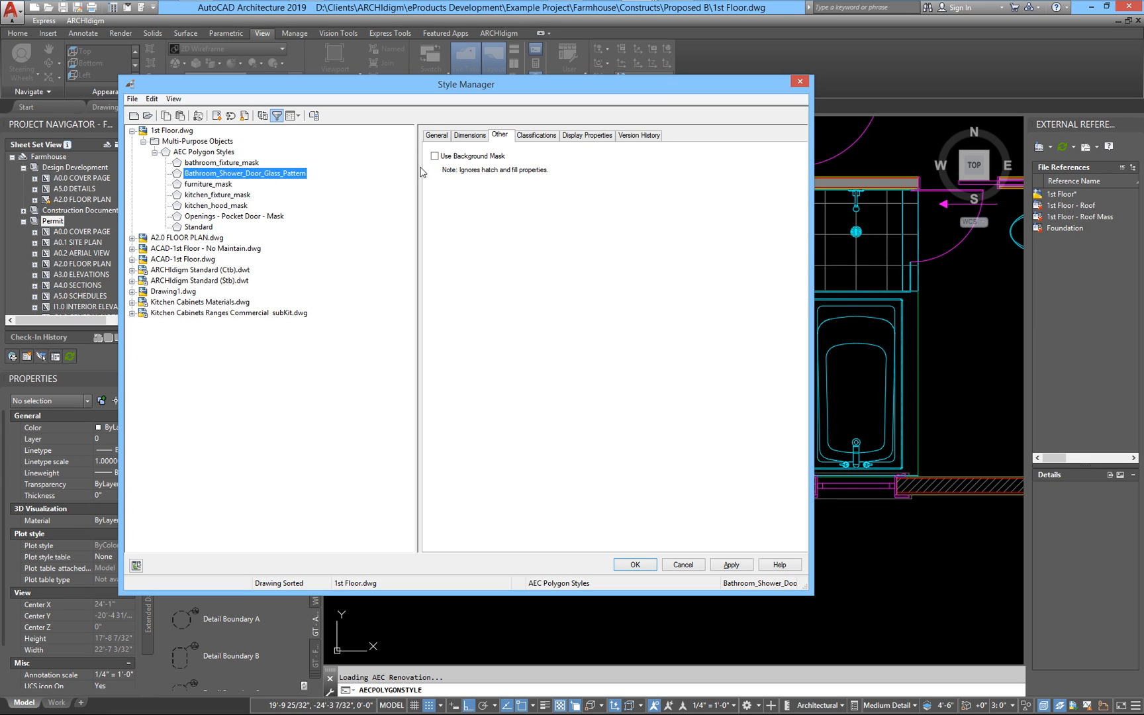
click(223, 184)
click(435, 156)
Turn off the background mask in the kitchen_fixture_mask and kitchen_hood_mask polygon styles
click(228, 193)
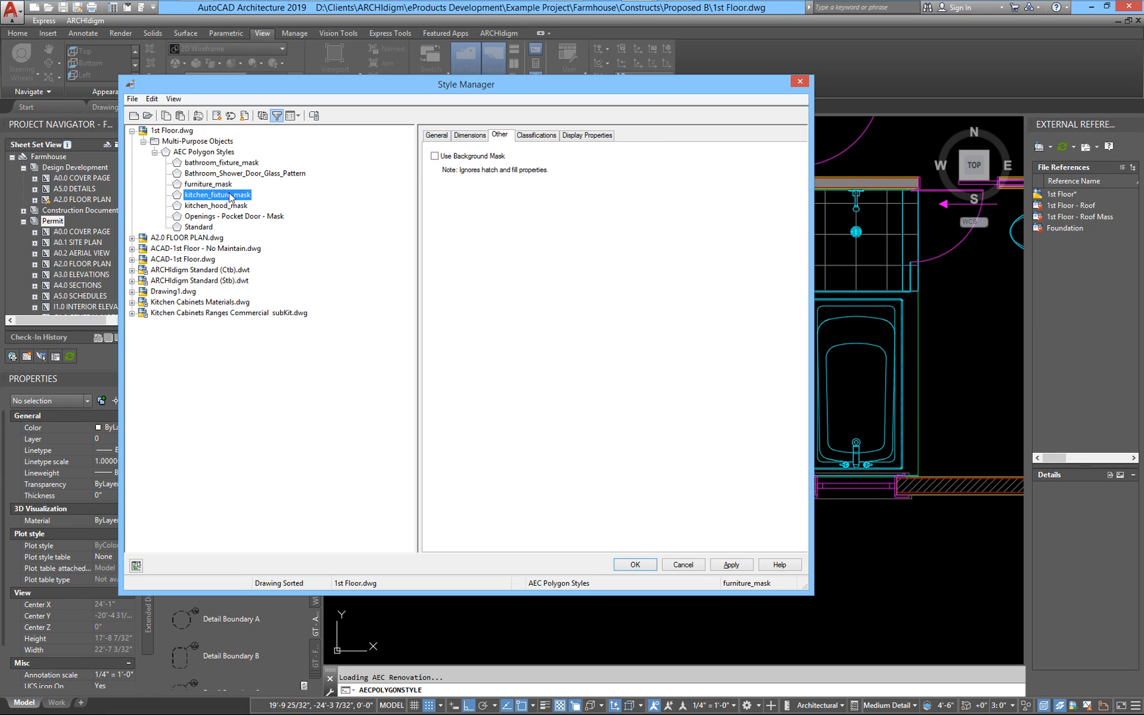
click(437, 157)
click(235, 206)
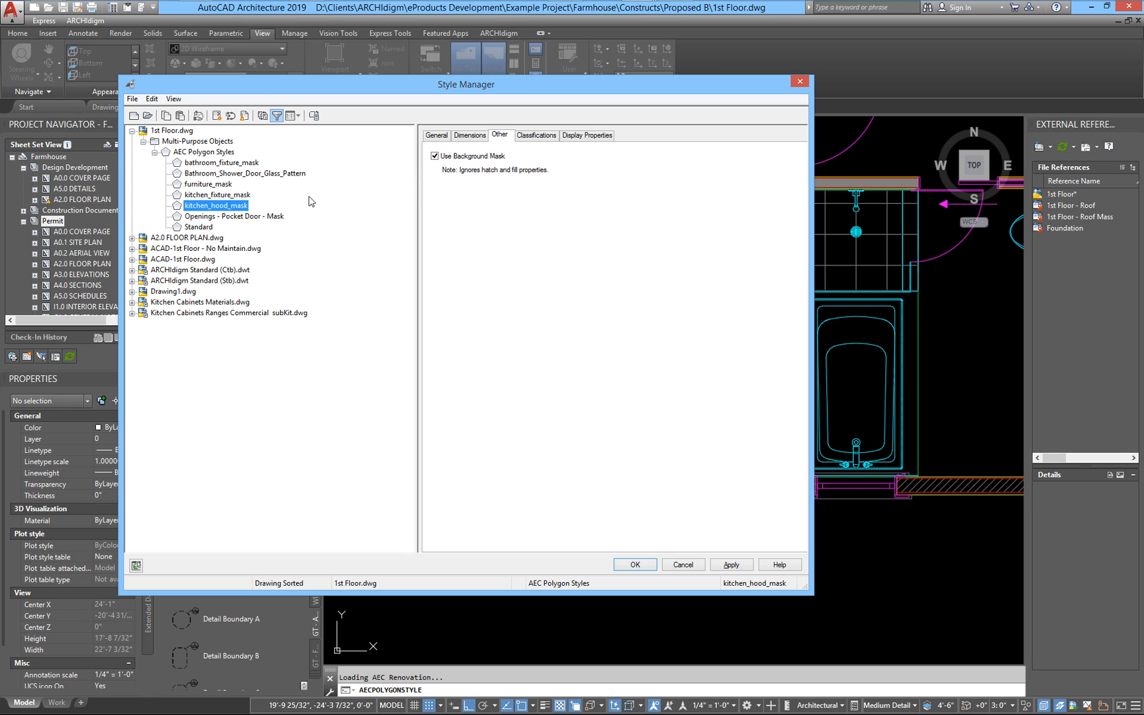
click(435, 156)
Turn off the background mask in the Openings - Pocket Door - Mask style, apply the style changes and close the Style Manager
click(273, 217)
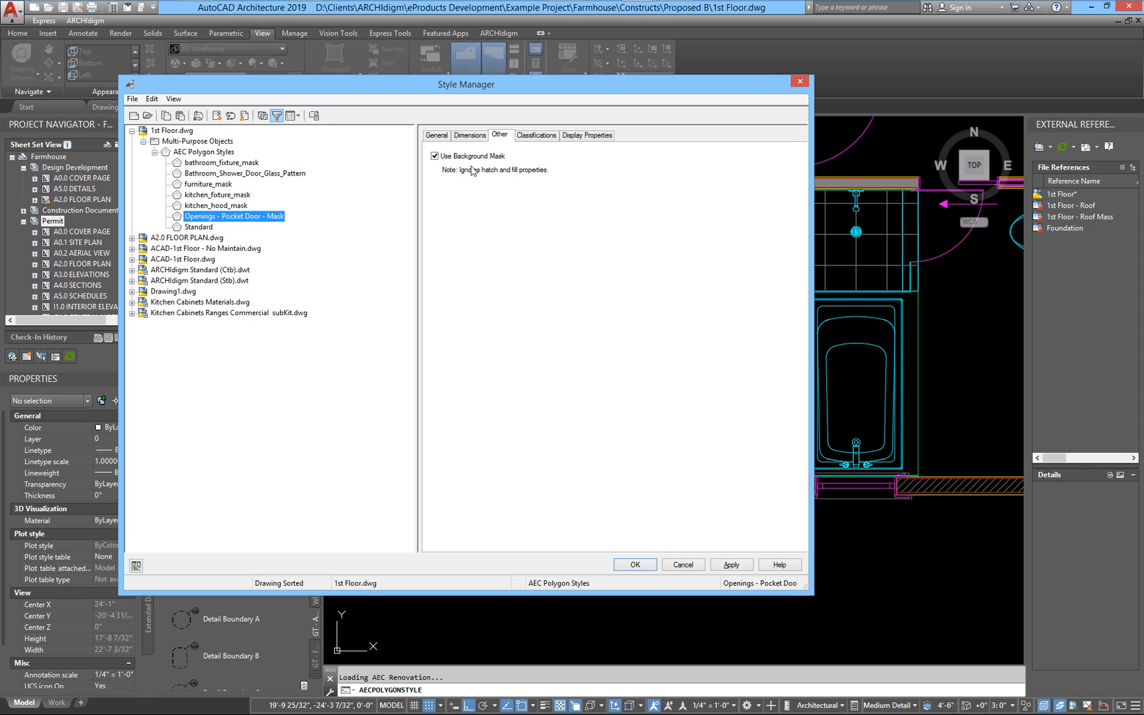
click(448, 160)
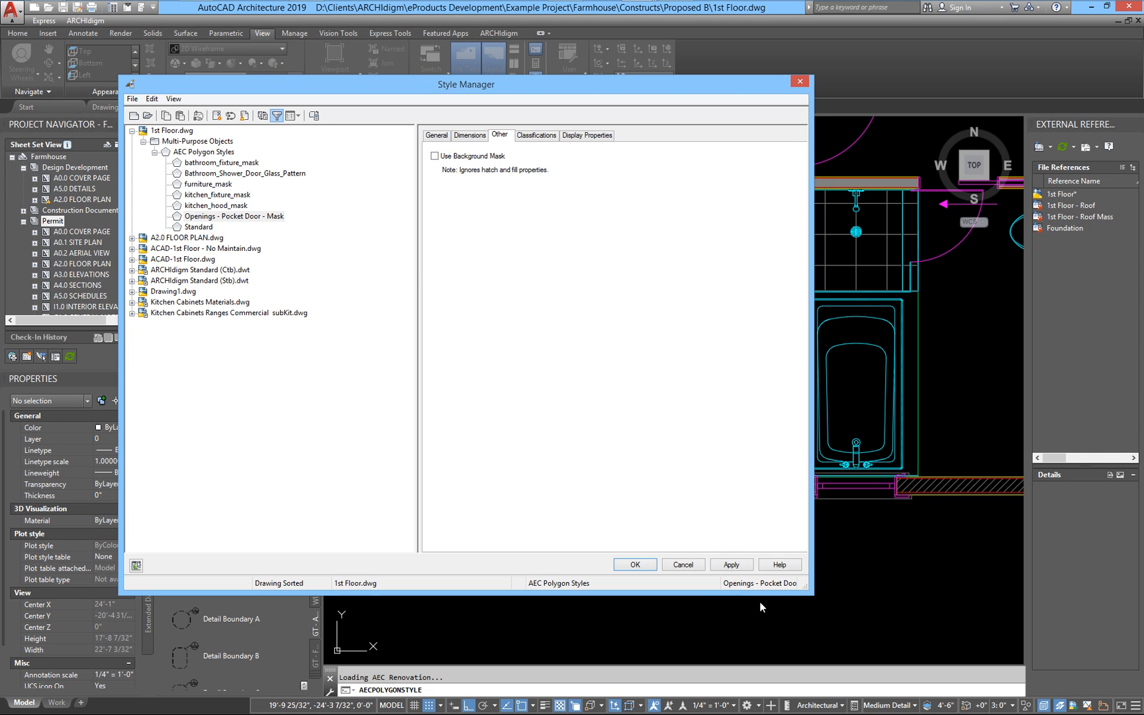
click(731, 564)
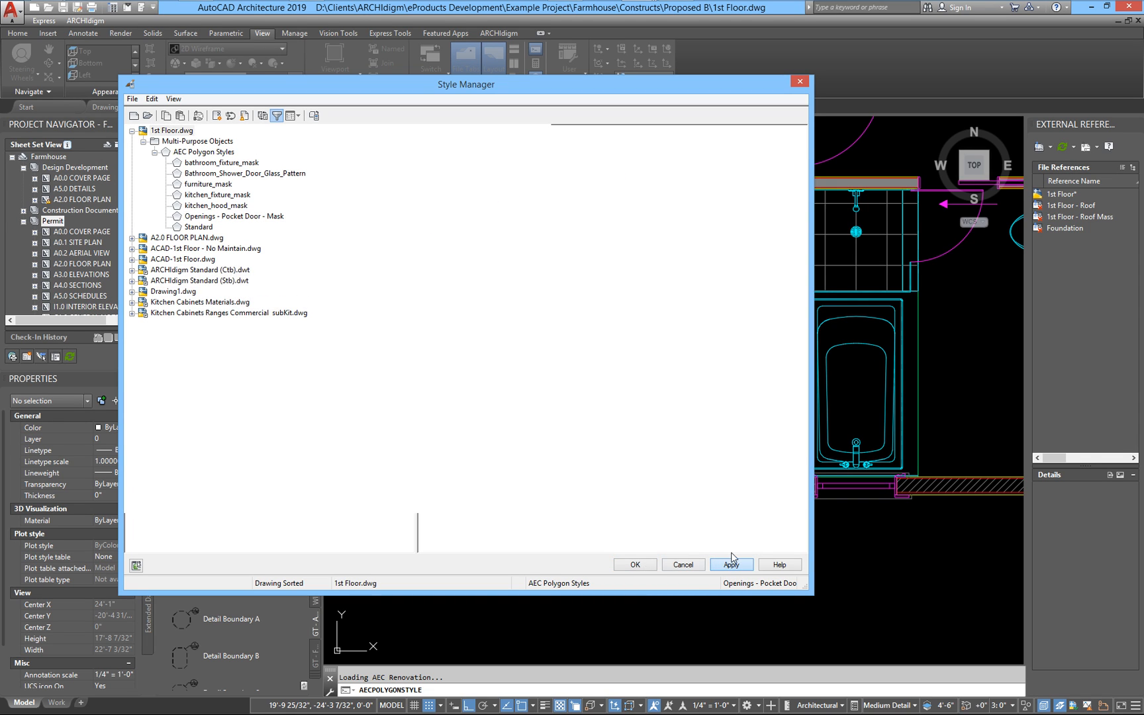
click(635, 564)
Compare the full 1st Floor construct with the A2.0 FLOOR PLAN sheet and both exported drawings
scroll(576, 437, down, 5)
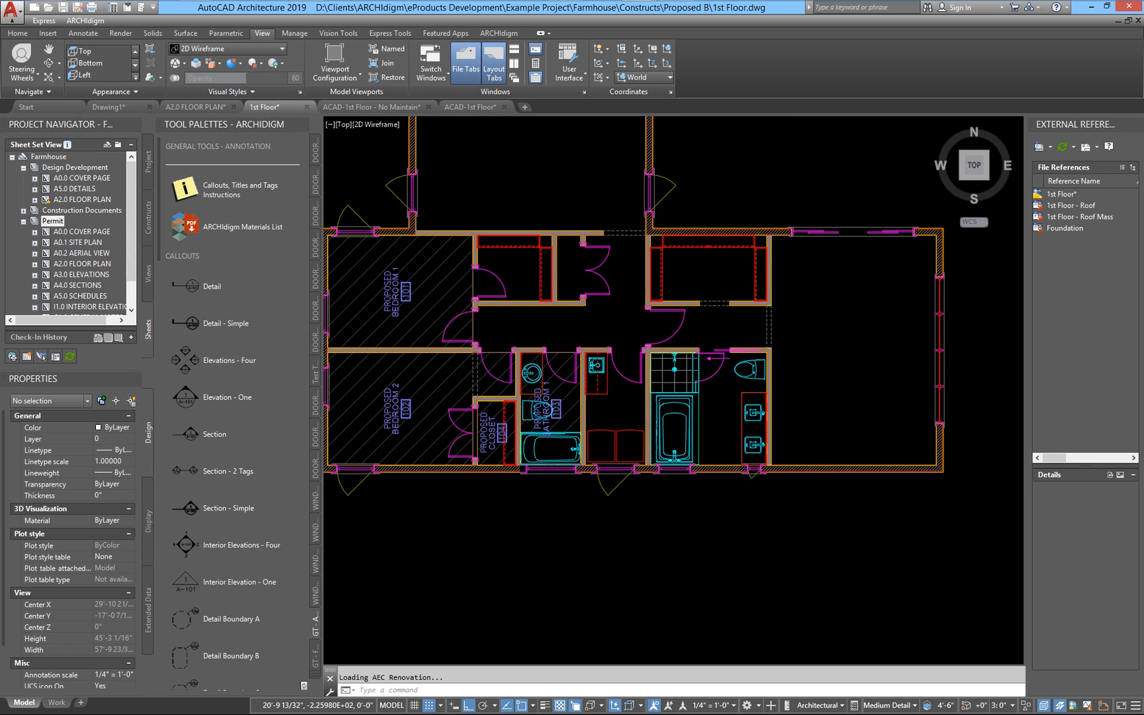
scroll(576, 437, down, 5)
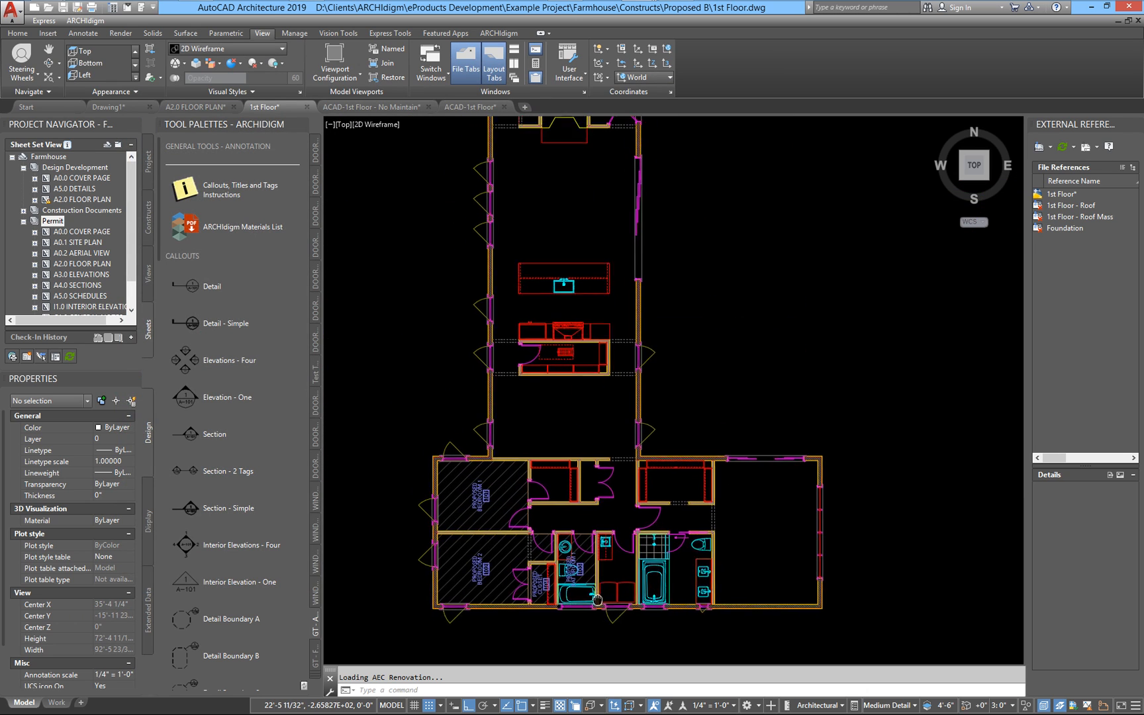
click(195, 107)
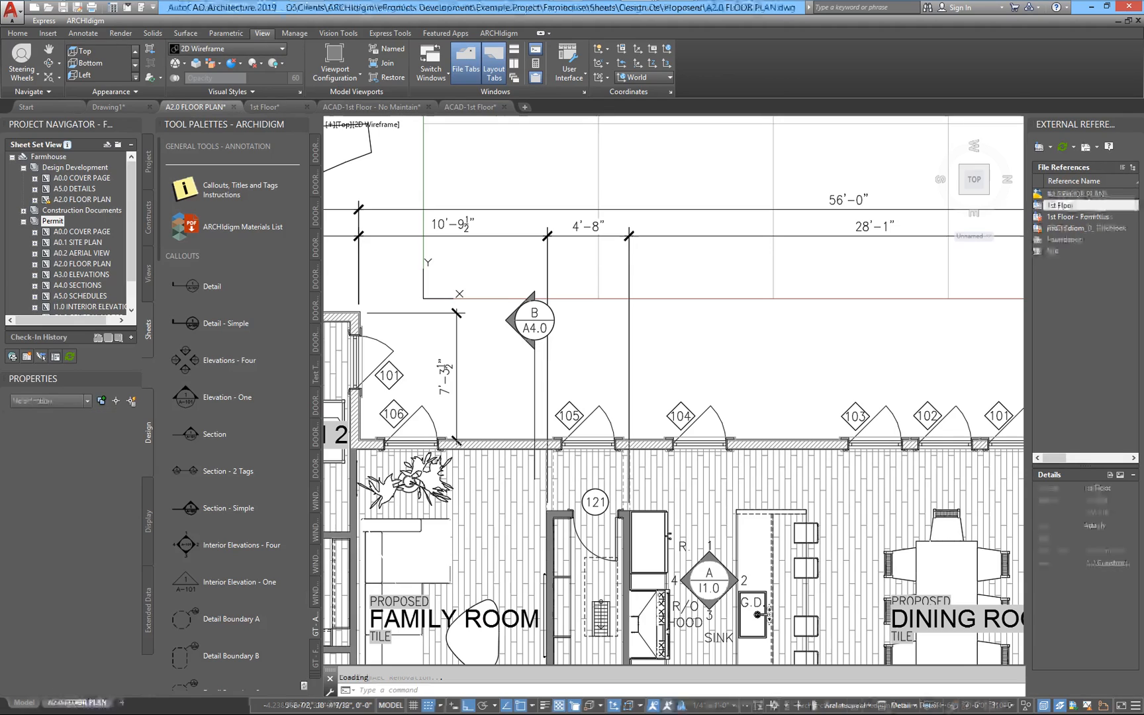
click(470, 106)
click(390, 106)
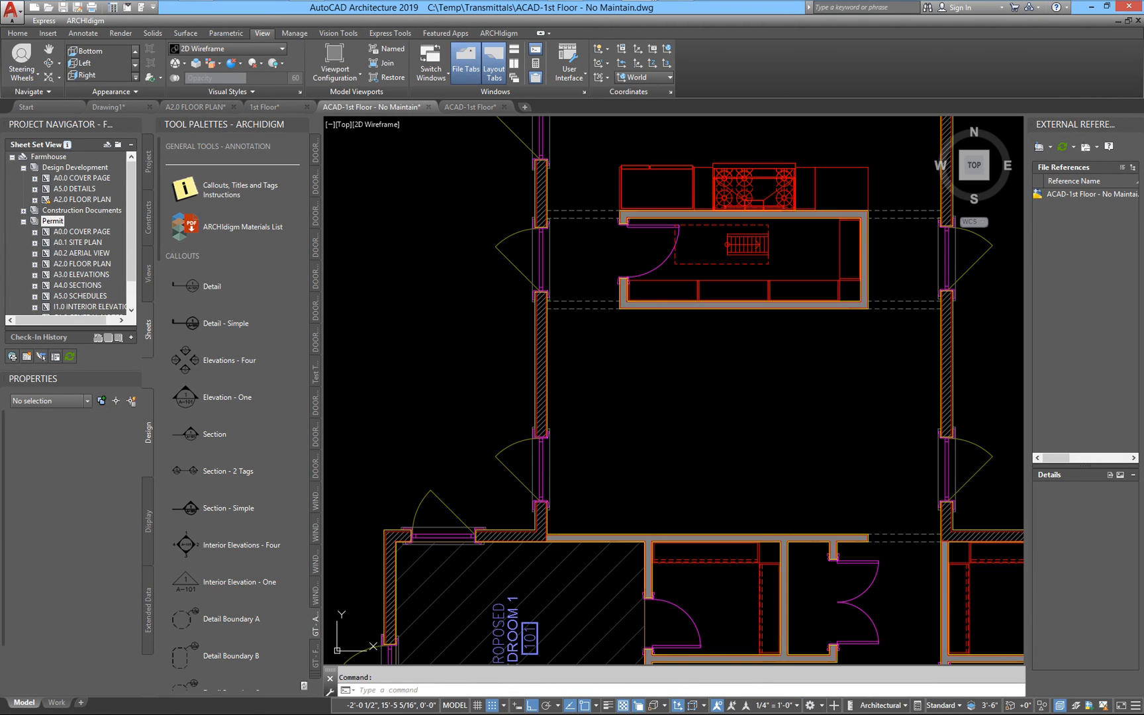
scroll(595, 430, down, 5)
click(265, 107)
Examine the whole A2.0 FLOOR PLAN drawing, first in its layout and then in model space
click(195, 107)
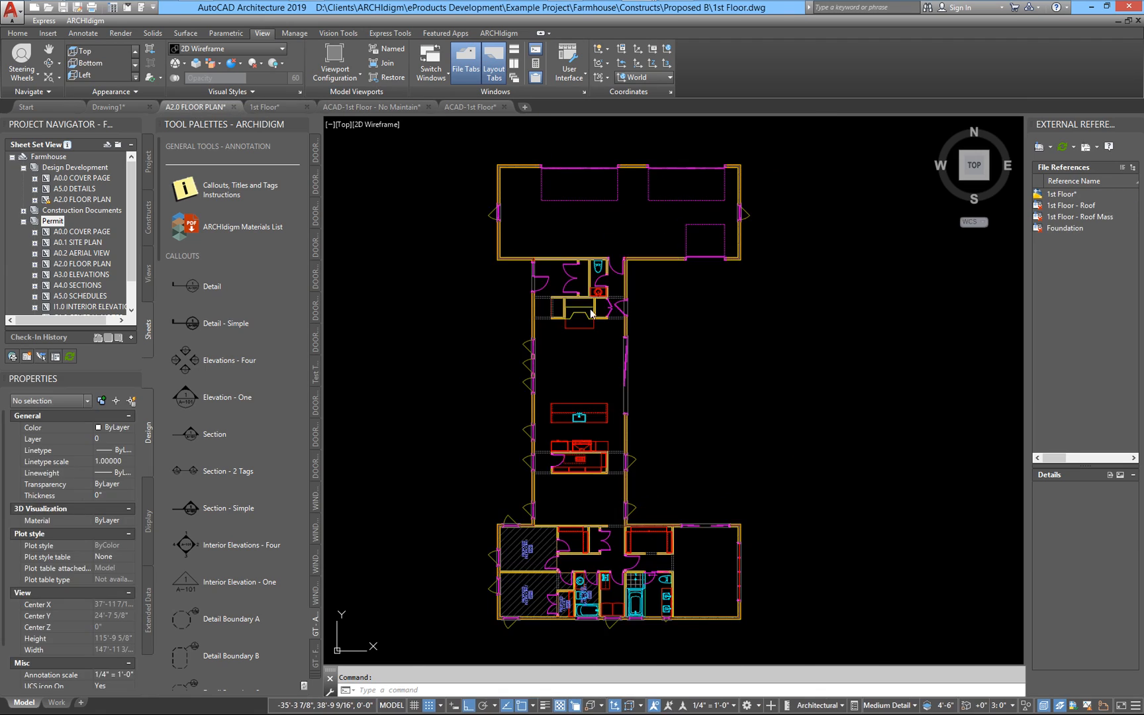
scroll(536, 346, down, 6)
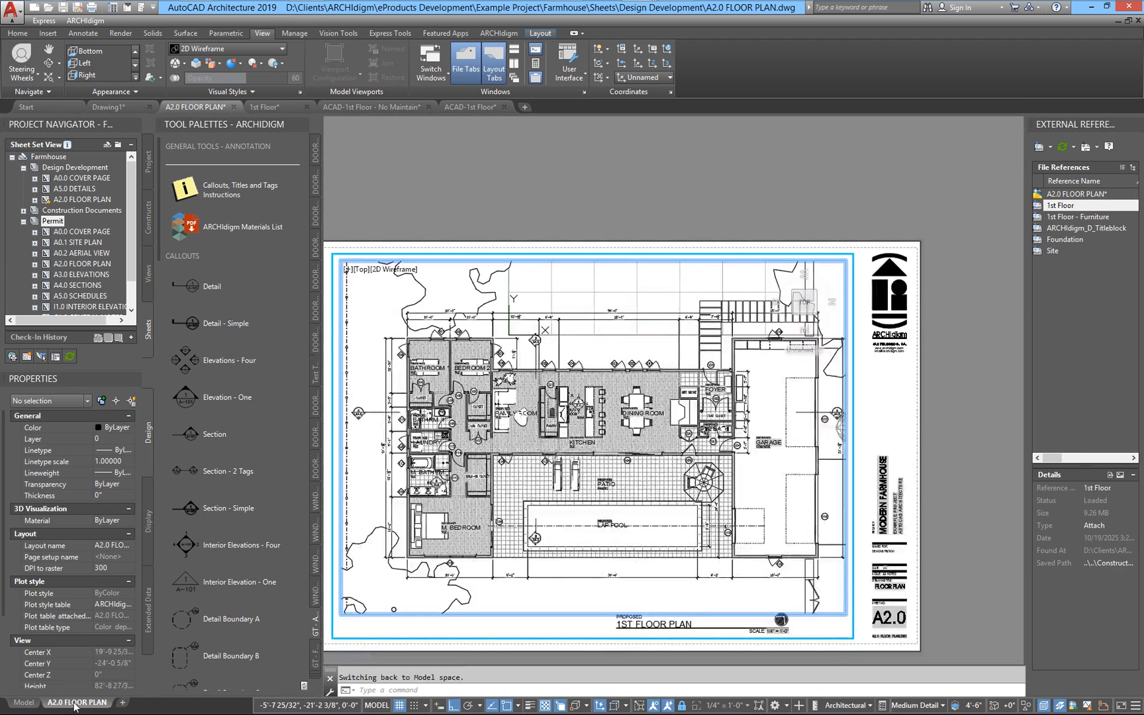
click(23, 703)
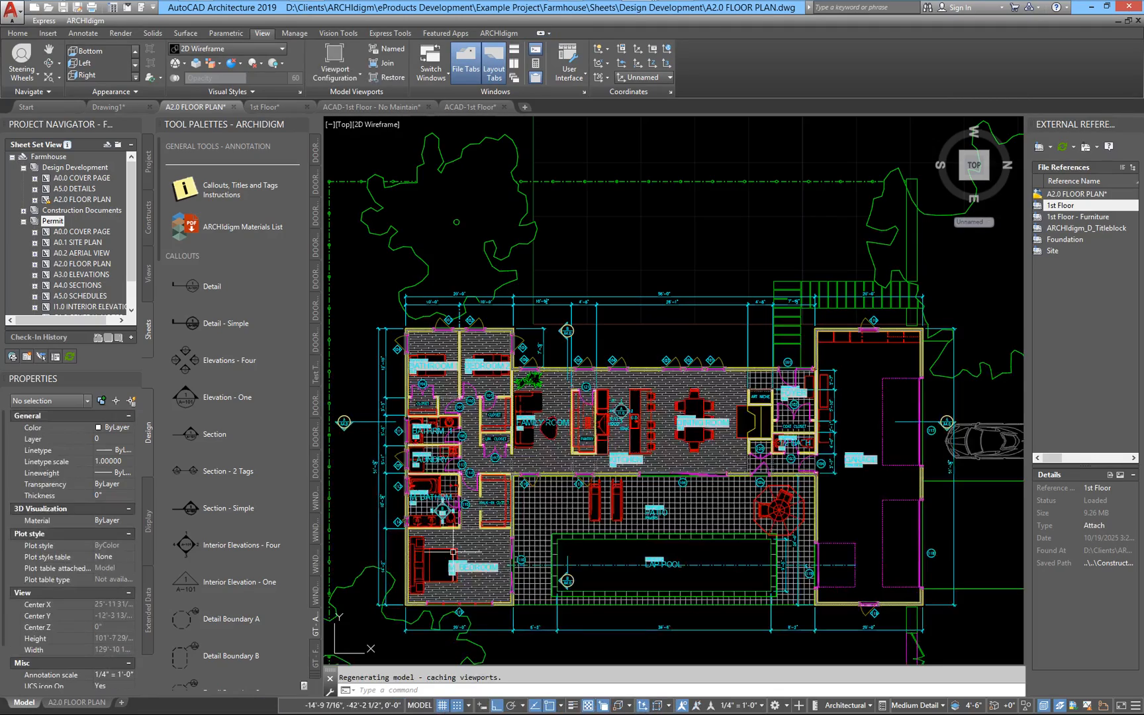
middle_drag(453, 452, 556, 413)
scroll(655, 439, down, 2)
middle_drag(685, 402, 529, 512)
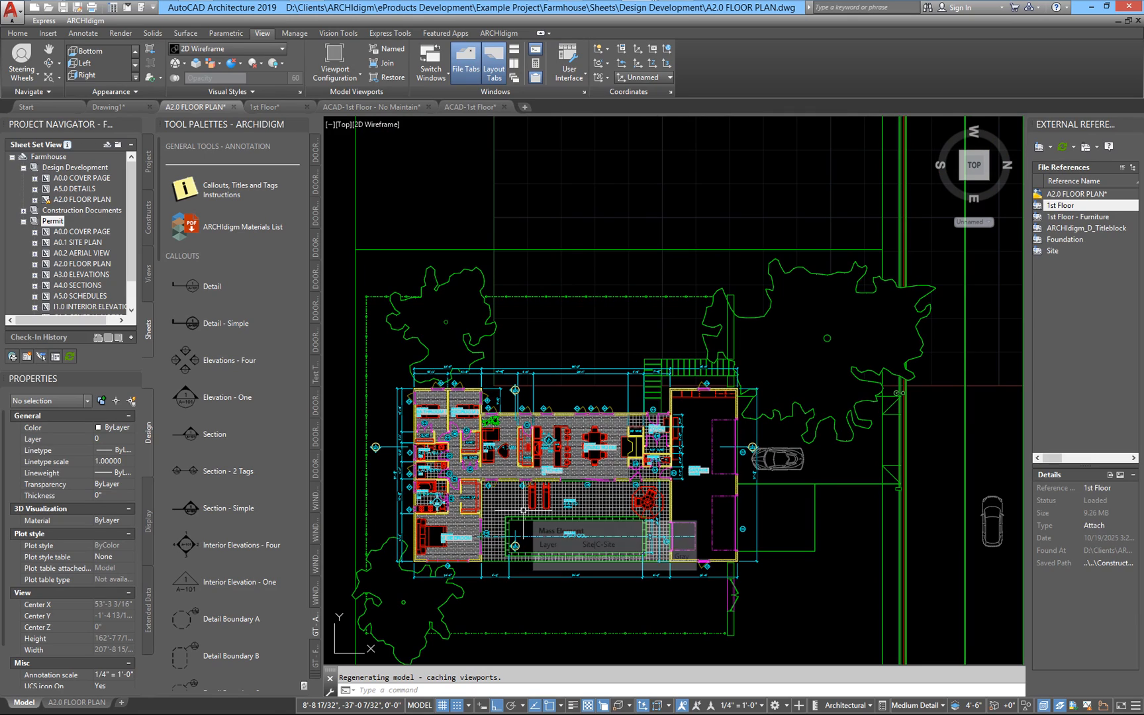